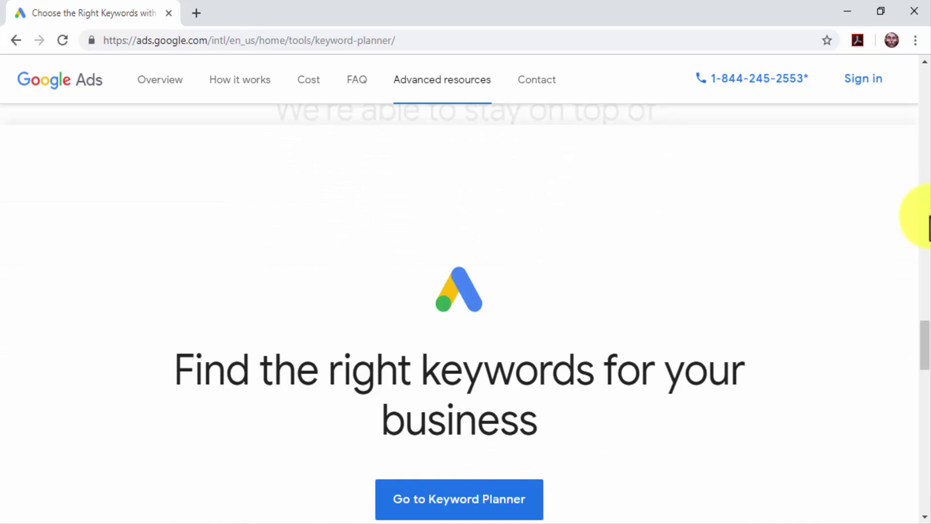
Step: Go to ads.google.com, sign in with the account password, and open Tools > Keyword Planner
{"action": "left_click", "coordinate": [744, 41]}
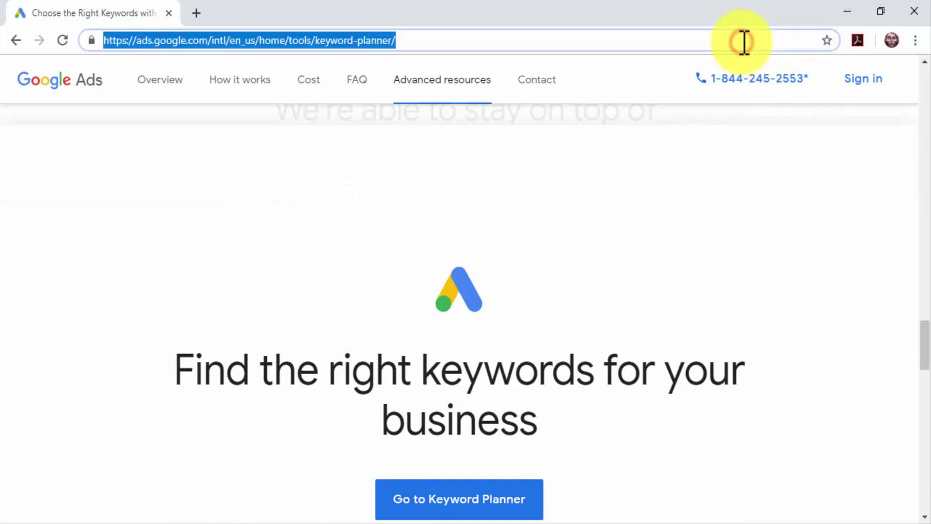
{"action": "type", "text": "ads.google.com"}
{"action": "key", "text": "Return"}
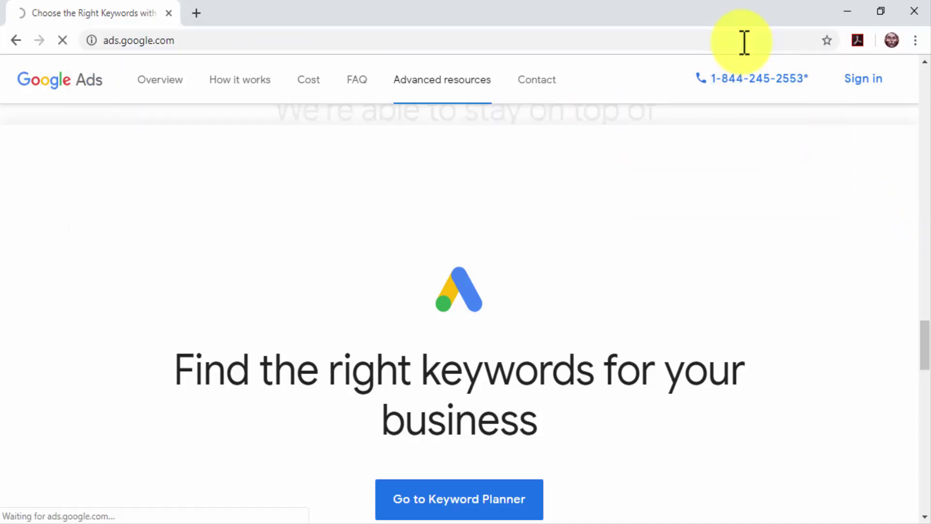
{"action": "key", "text": "ctrl+v"}
{"action": "key", "text": "Return"}
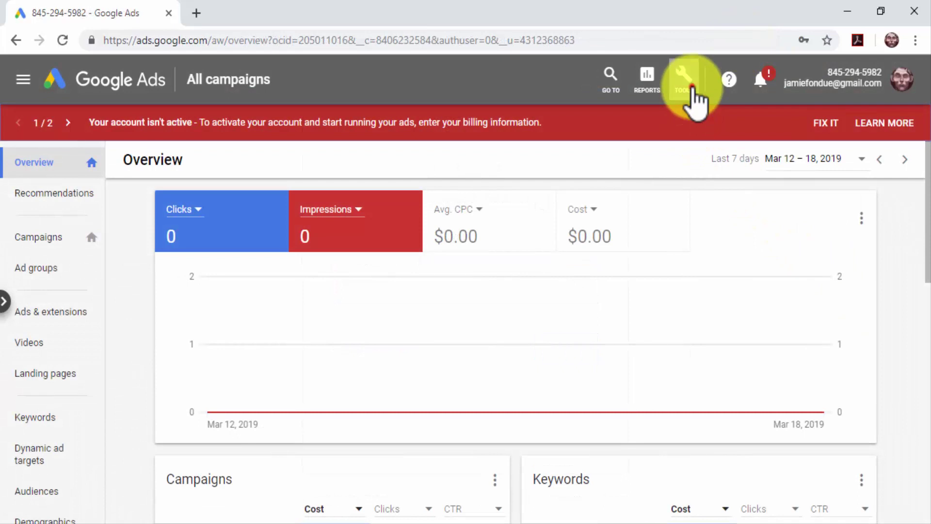
{"action": "left_click", "coordinate": [691, 87]}
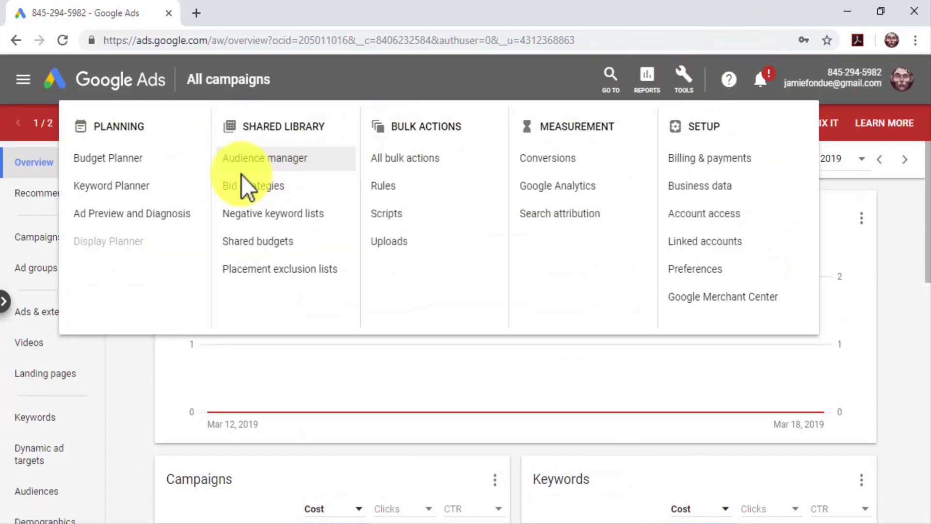
{"action": "left_click", "coordinate": [201, 188]}
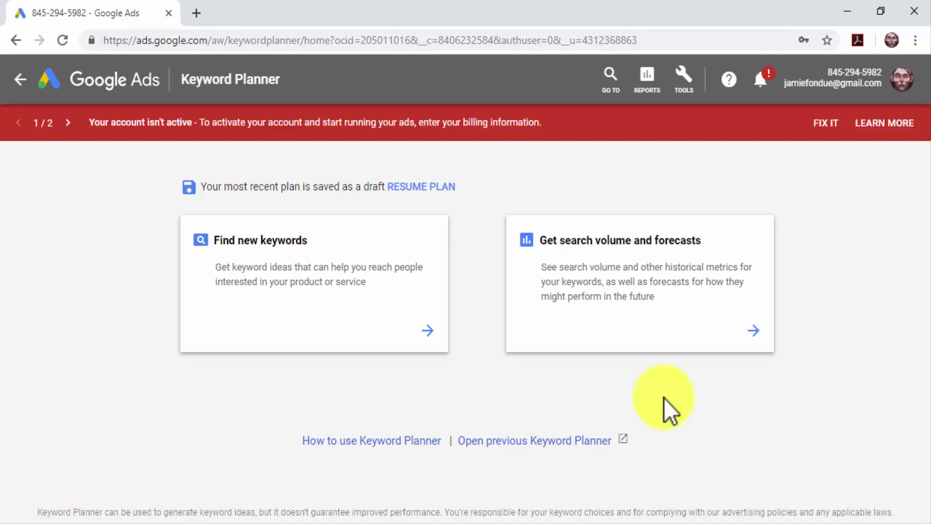
Step: Request forecasts for diabetes care, diabetes care made easy, diabetes tips, diabetes food, diabetes online
{"action": "left_click", "coordinate": [598, 336]}
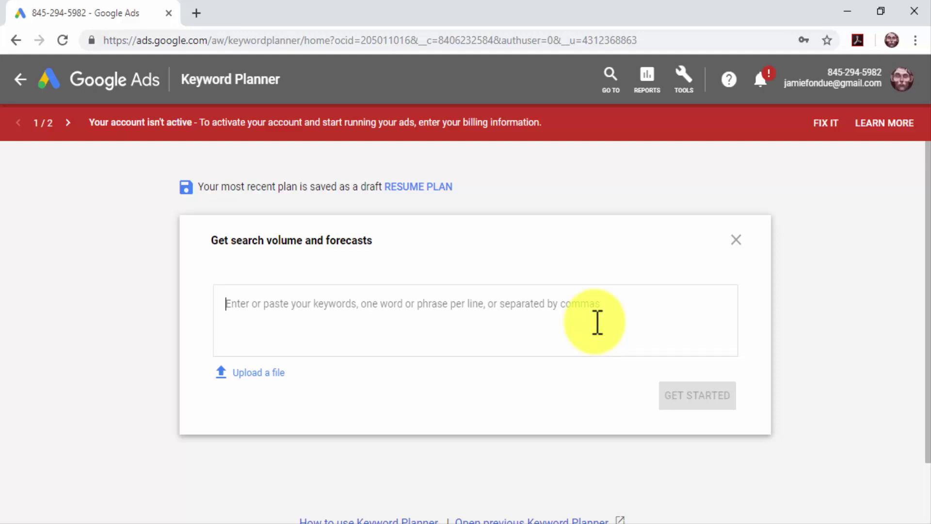
{"action": "type", "text": "diabetes care"}
{"action": "type", "text": ","}
{"action": "type", "text": "diabetes care made easy"}
{"action": "type", "text": ","}
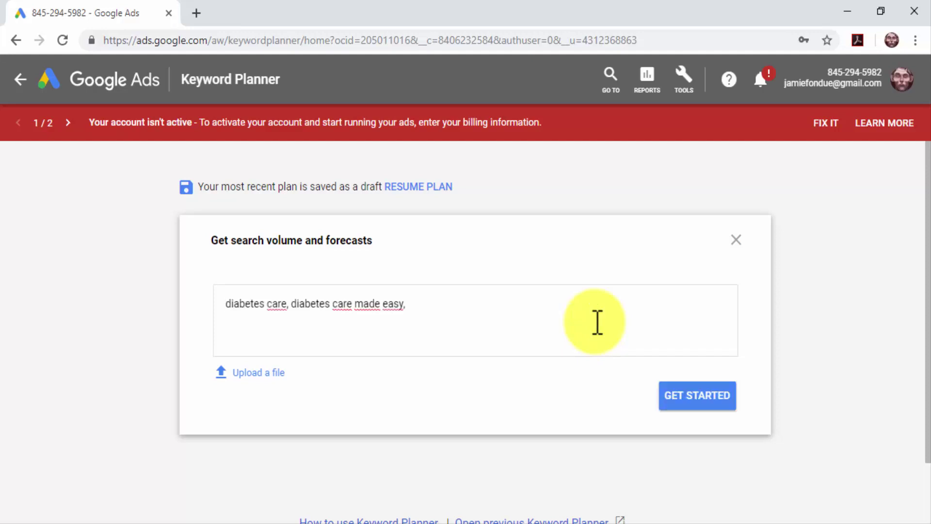
{"action": "type", "text": "diabetes tips"}
{"action": "type", "text": ","}
{"action": "type", "text": "diabetes food"}
{"action": "type", "text": ","}
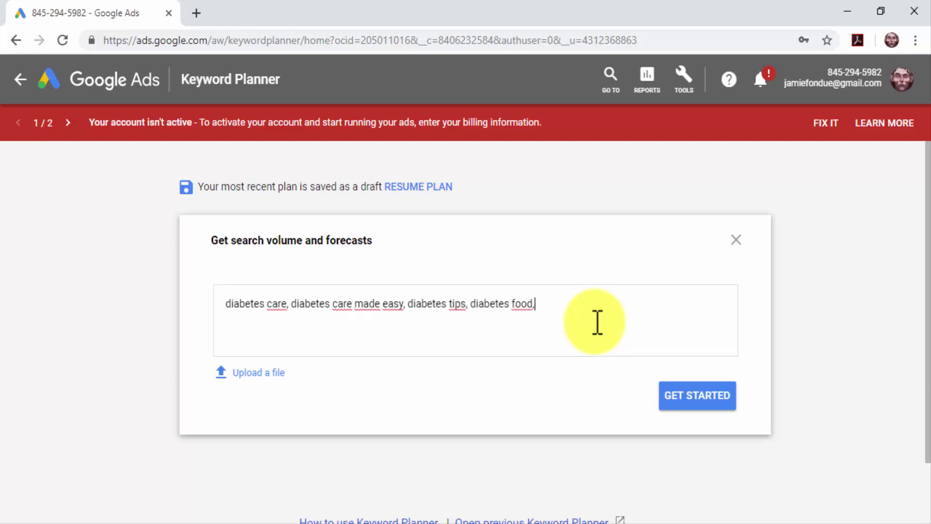
{"action": "type", "text": "diabetes online"}
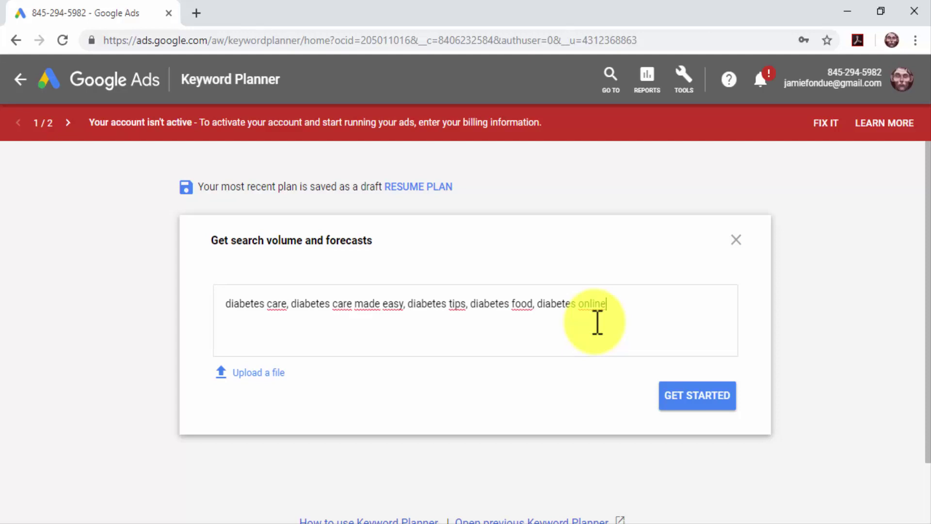
{"action": "left_click", "coordinate": [705, 386]}
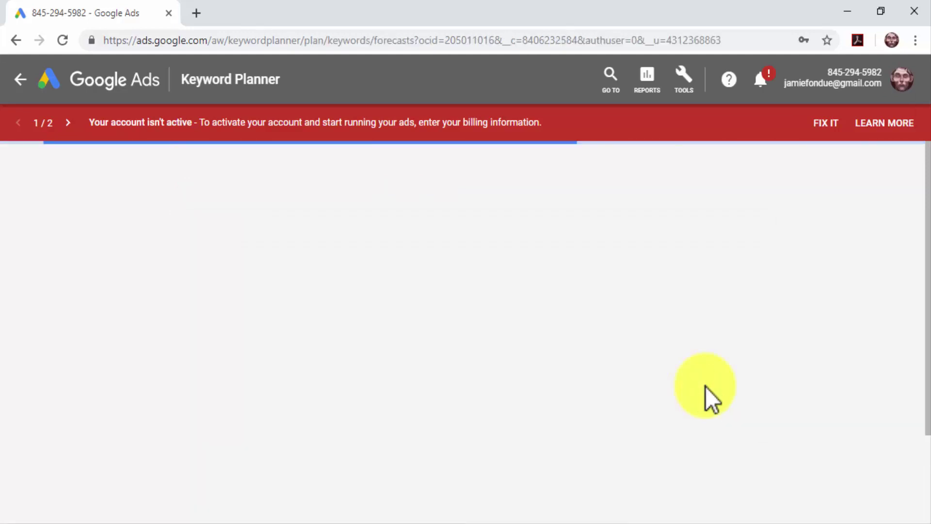
Step: Scroll through the keyword forecast table, then switch to the Historical Metrics view
{"action": "scroll", "coordinate": [533, 444], "scroll_direction": "down", "scroll_amount": 2}
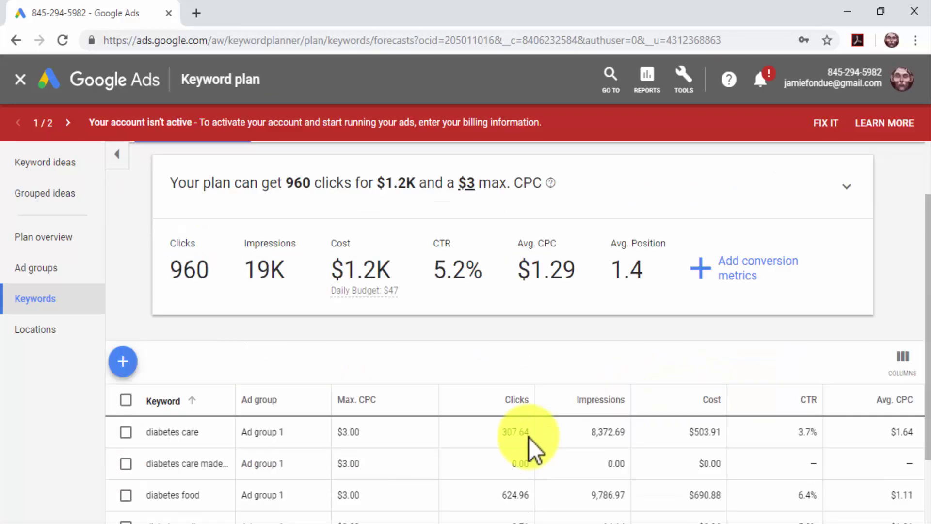
{"action": "scroll", "coordinate": [529, 437], "scroll_direction": "down", "scroll_amount": 2}
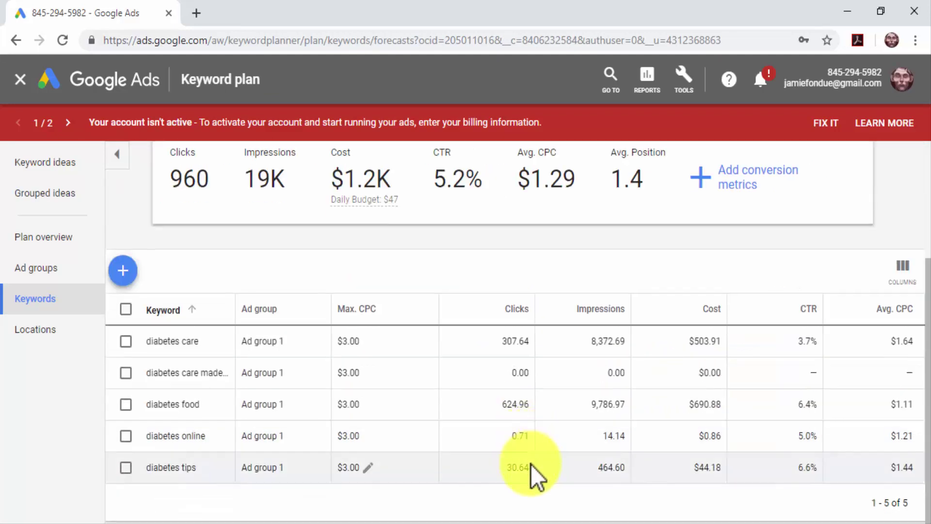
{"action": "scroll", "coordinate": [531, 345], "scroll_direction": "up", "scroll_amount": 4}
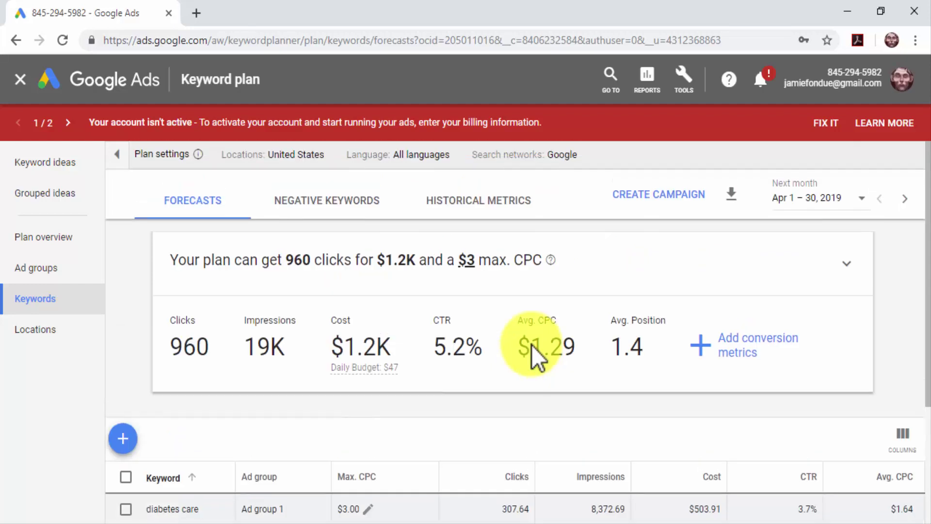
{"action": "left_click", "coordinate": [486, 208]}
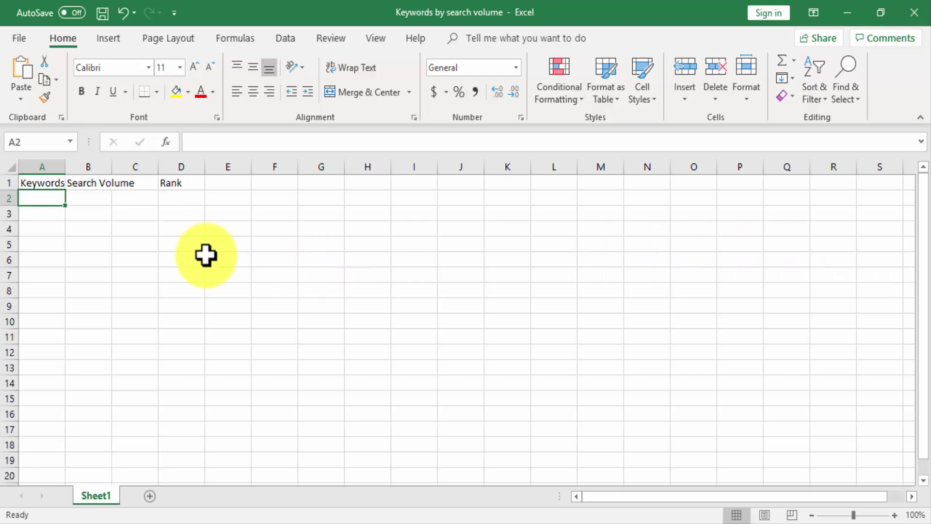
Step: Enter keywords Diabetes care and Diabetes online in A2:A3 and search volume 10,000 in B2
{"action": "double_click", "coordinate": [44, 197]}
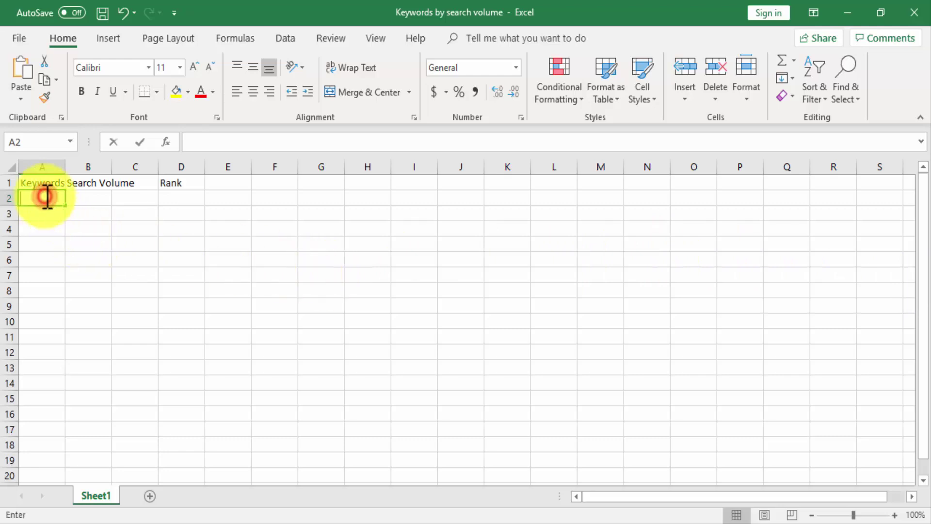
{"action": "type", "text": "Diabetes care"}
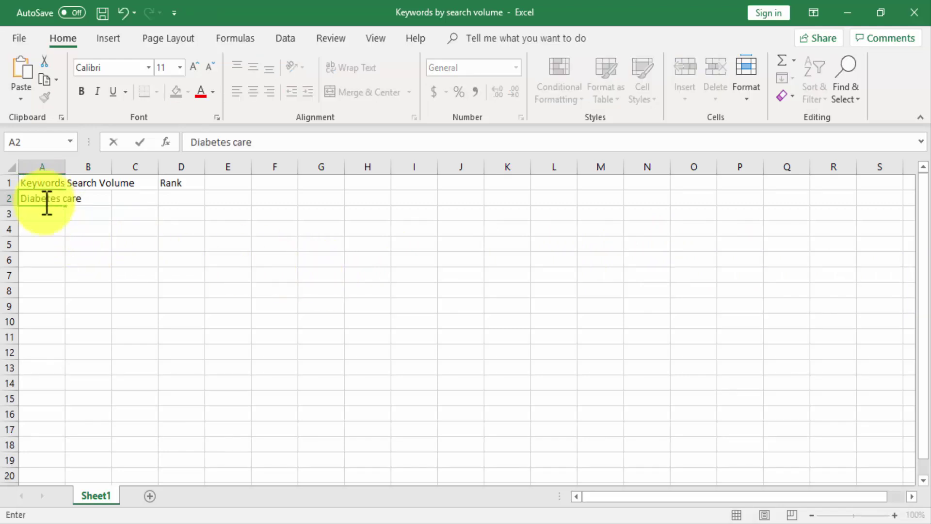
{"action": "key", "text": "Return"}
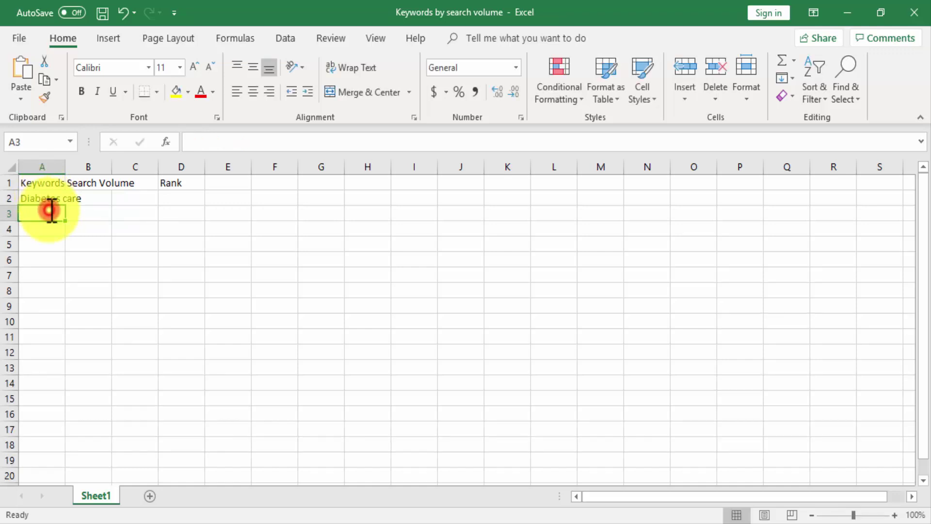
{"action": "double_click", "coordinate": [50, 211]}
{"action": "type", "text": "Diabetes online"}
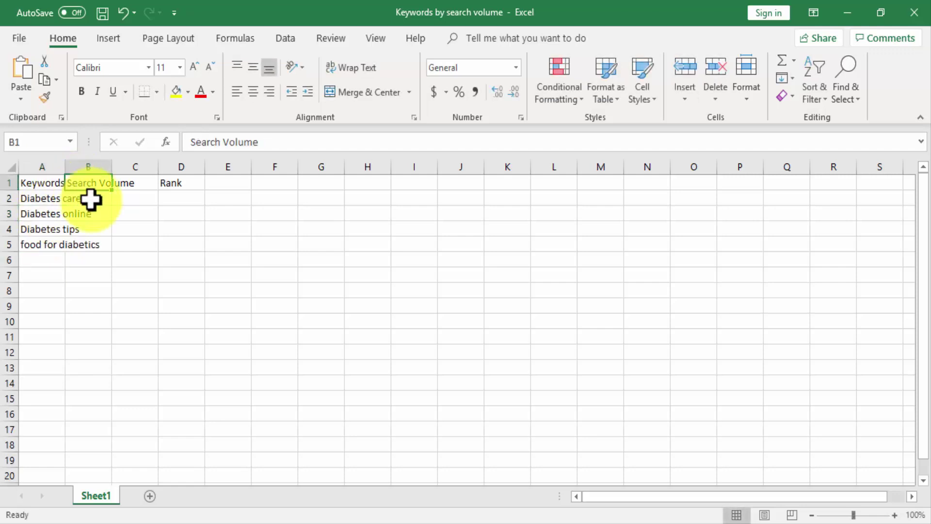
{"action": "left_click", "coordinate": [91, 200]}
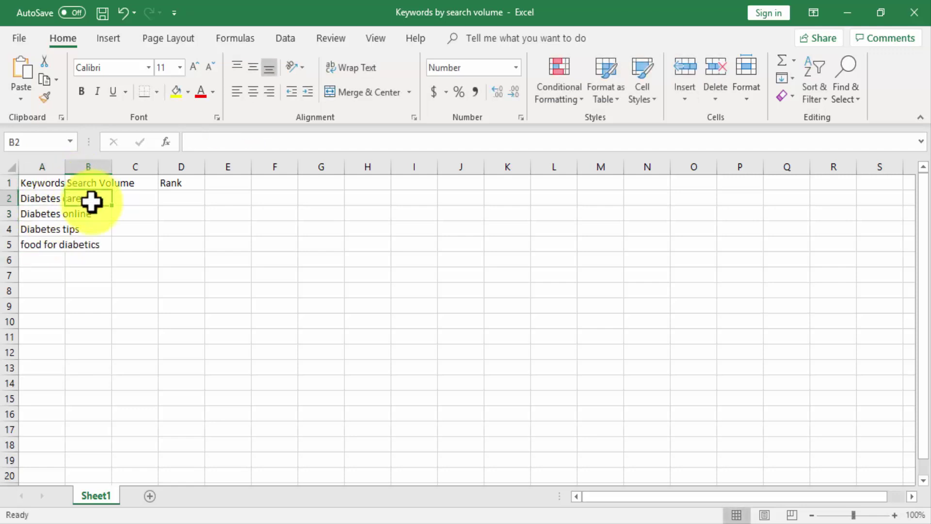
{"action": "double_click", "coordinate": [91, 201]}
{"action": "type", "text": "10,000"}
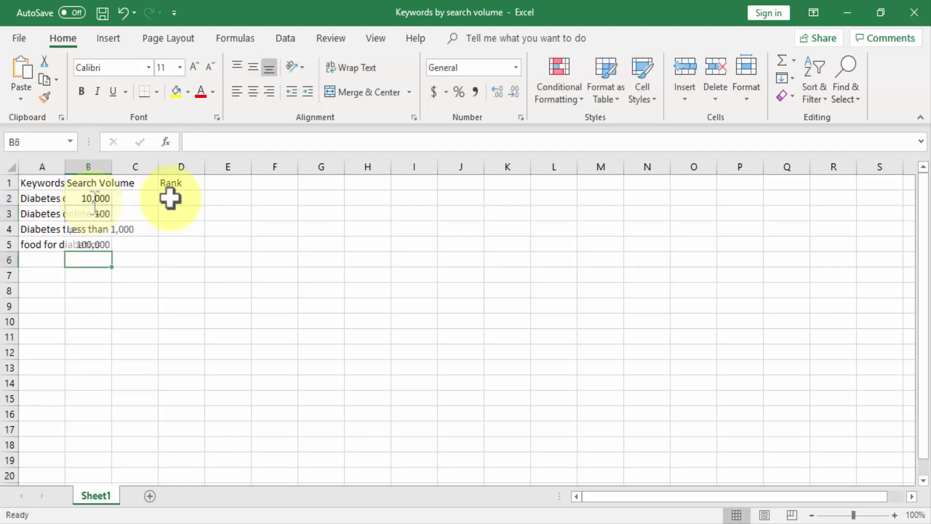
Step: Enter the ranks High, Low, Low, High in cells D2 through D5
{"action": "left_click", "coordinate": [172, 199]}
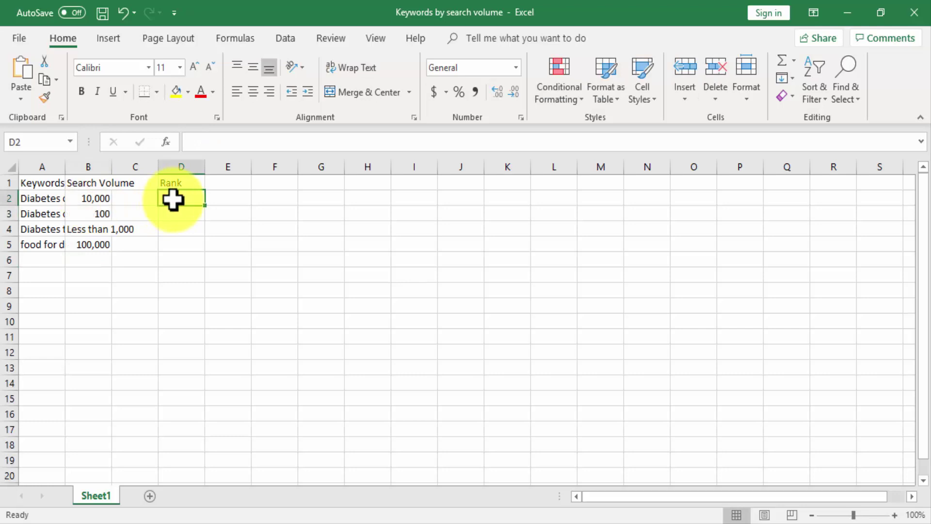
{"action": "double_click", "coordinate": [173, 199]}
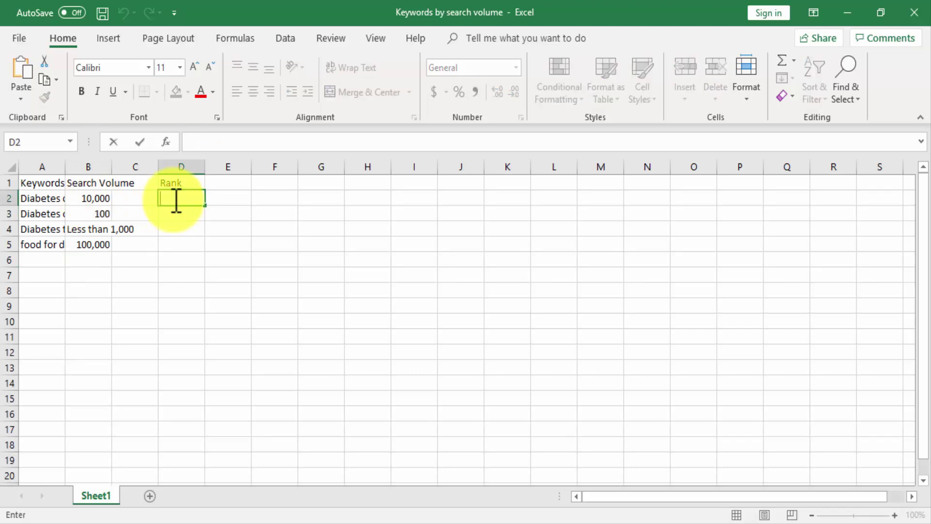
{"action": "type", "text": "High"}
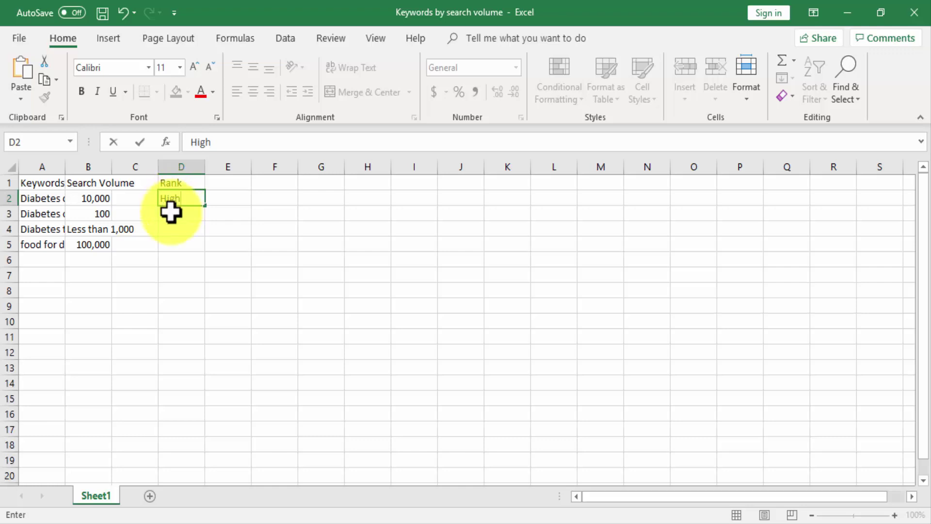
{"action": "left_click", "coordinate": [170, 211]}
{"action": "double_click", "coordinate": [173, 212]}
{"action": "type", "text": "Low"}
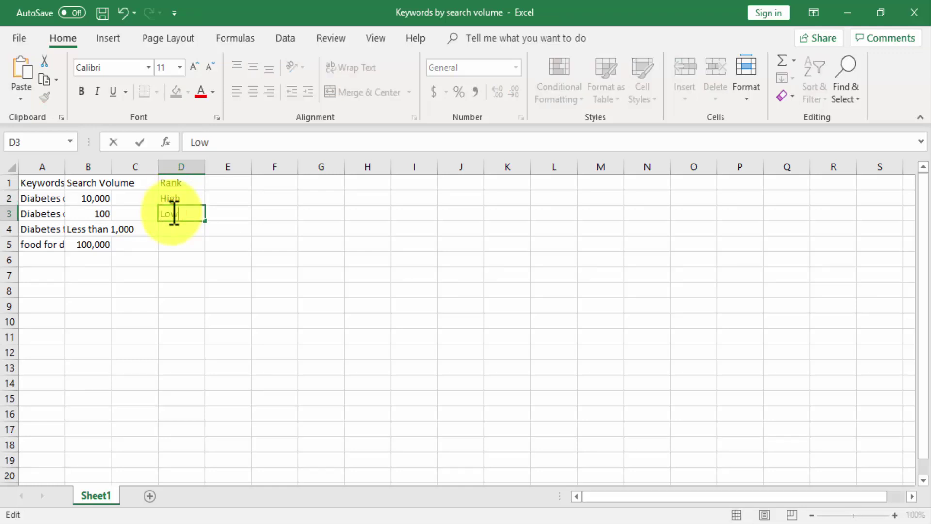
{"action": "left_click", "coordinate": [175, 225]}
{"action": "double_click", "coordinate": [177, 227]}
{"action": "type", "text": "Low"}
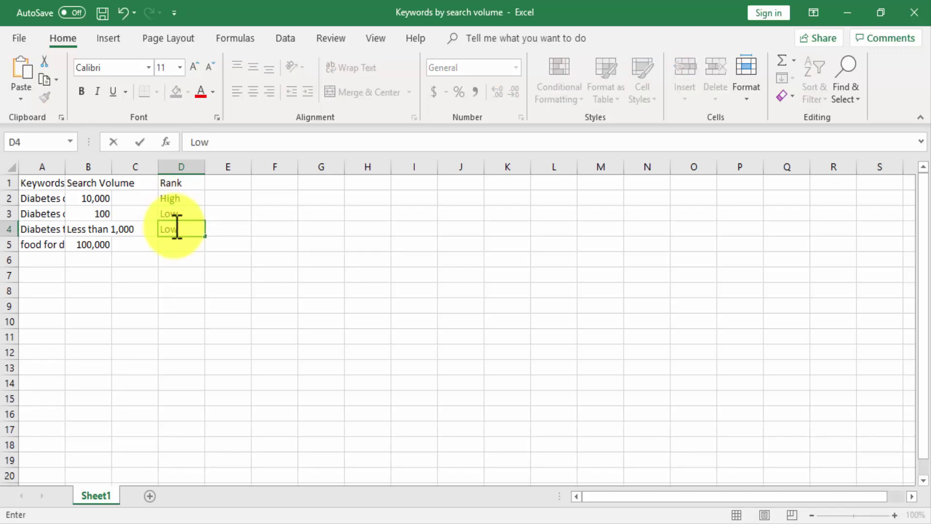
{"action": "left_click", "coordinate": [176, 243]}
{"action": "double_click", "coordinate": [180, 244]}
{"action": "type", "text": "High"}
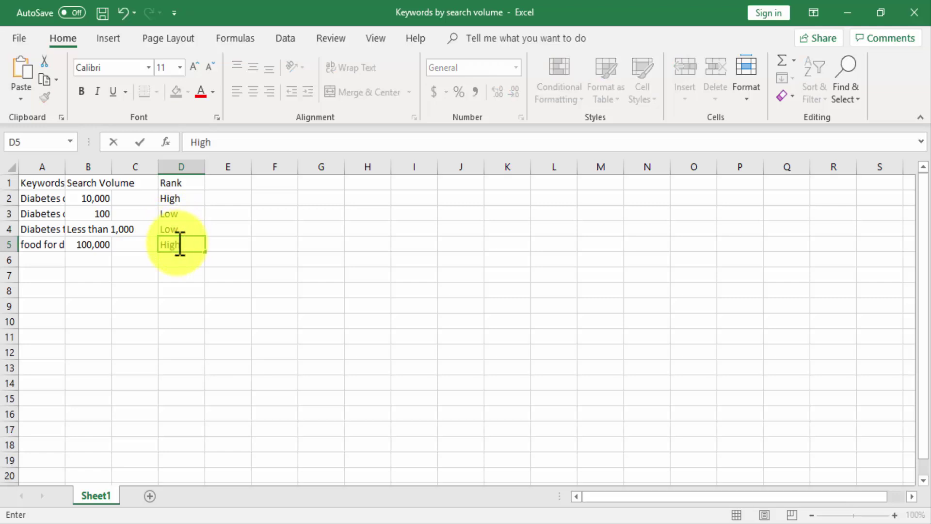
{"action": "key", "text": "Return"}
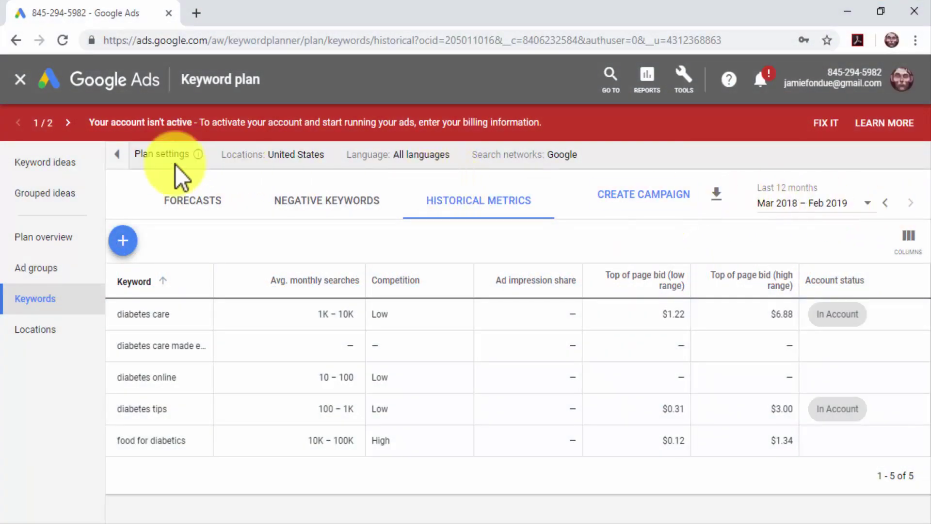
Step: Close the plan and get keyword ideas for seed keywords diabetes care and diabetes online
{"action": "left_click", "coordinate": [21, 80]}
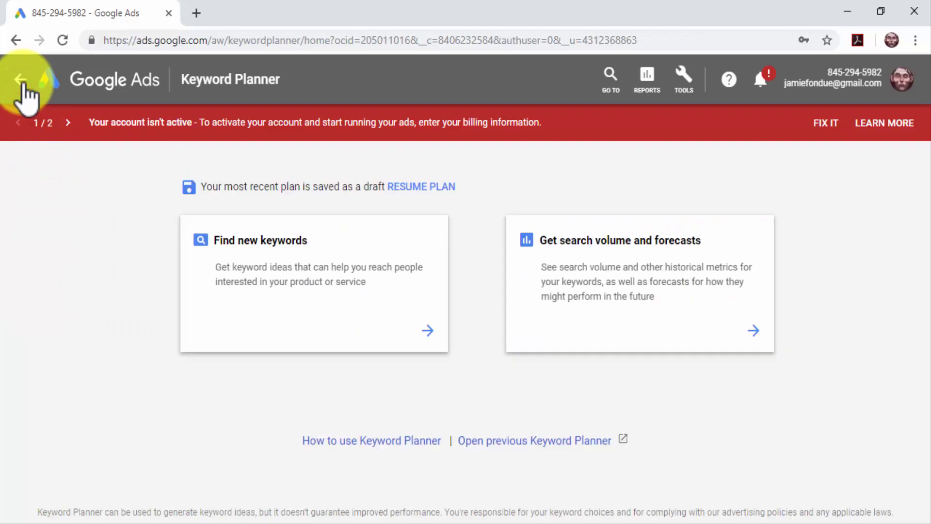
{"action": "left_click", "coordinate": [327, 328]}
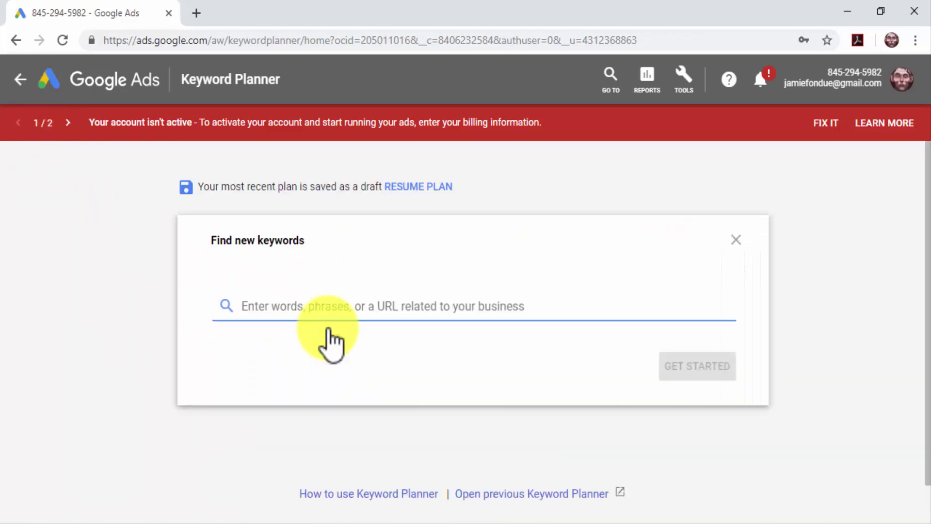
{"action": "type", "text": "diabetes care"}
{"action": "key", "text": "Return"}
{"action": "type", "text": "diabetes online"}
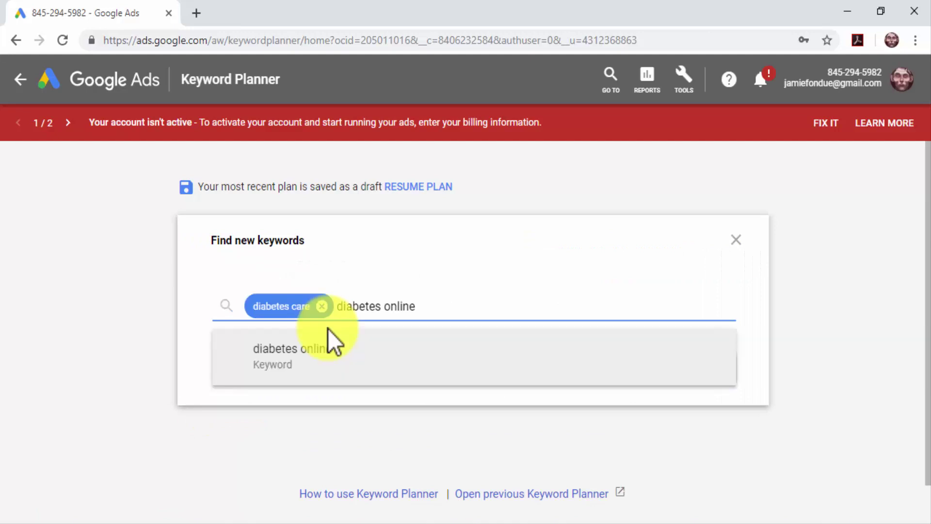
{"action": "key", "text": "Return"}
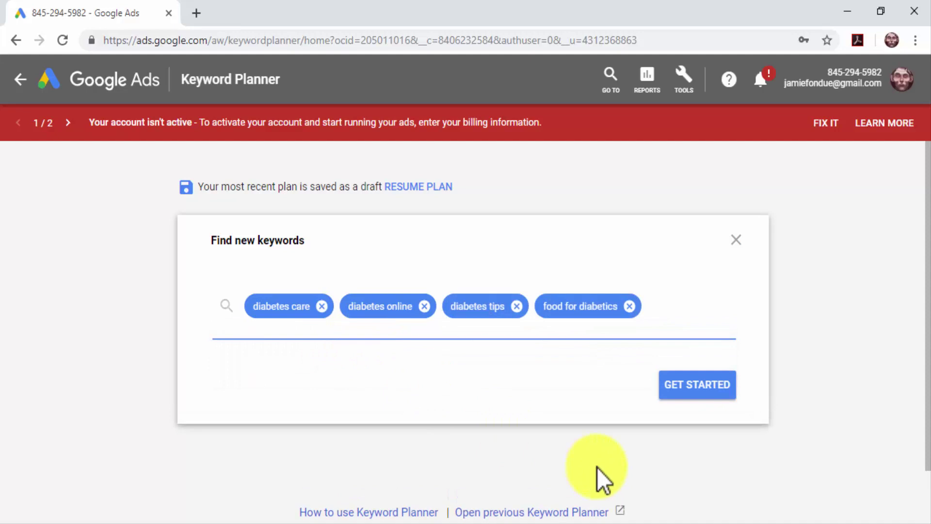
{"action": "left_click", "coordinate": [669, 391]}
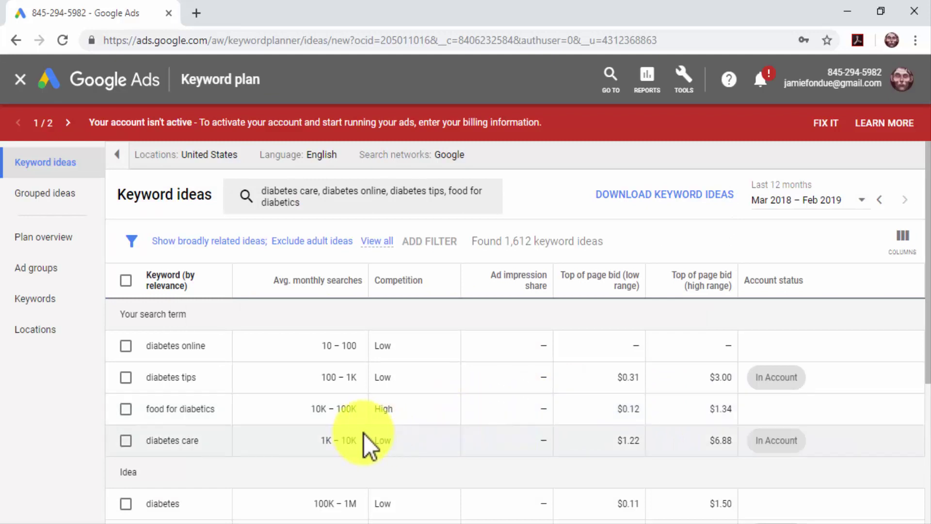
Step: Scroll through the 1,612 keyword ideas comparing average monthly searches and competition
{"action": "scroll", "coordinate": [363, 433], "scroll_direction": "down", "scroll_amount": 3}
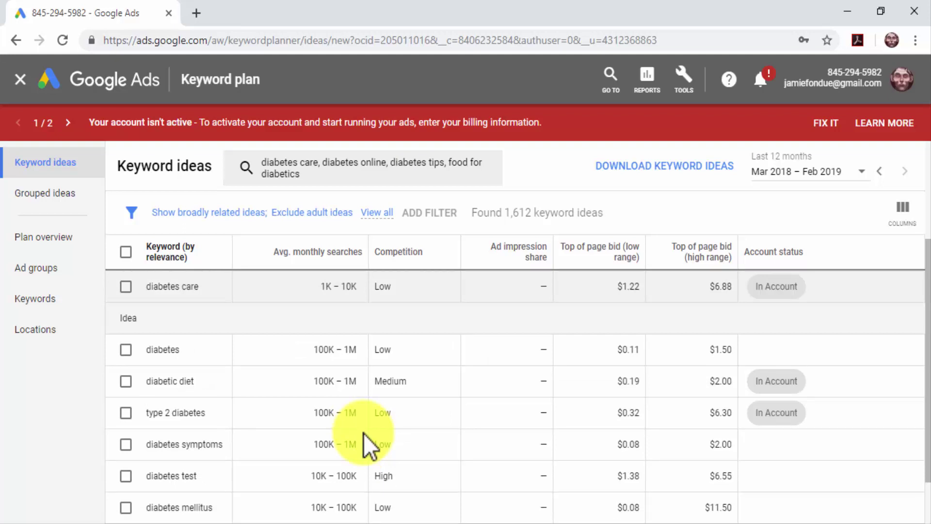
{"action": "scroll", "coordinate": [363, 433], "scroll_direction": "down", "scroll_amount": 2}
{"action": "scroll", "coordinate": [363, 432], "scroll_direction": "up", "scroll_amount": 2}
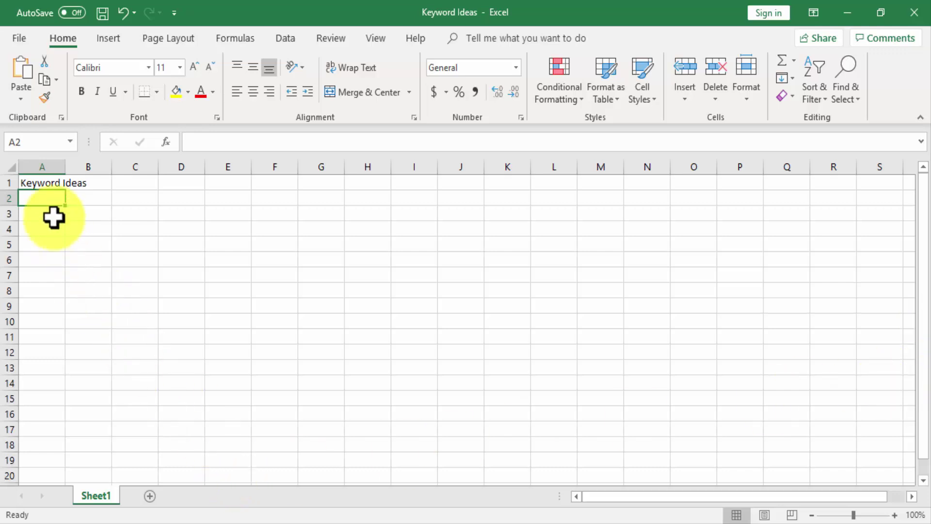
Step: Start typing 'dia' in A2 under the Keyword Ideas heading and save the workbook
{"action": "double_click", "coordinate": [45, 196]}
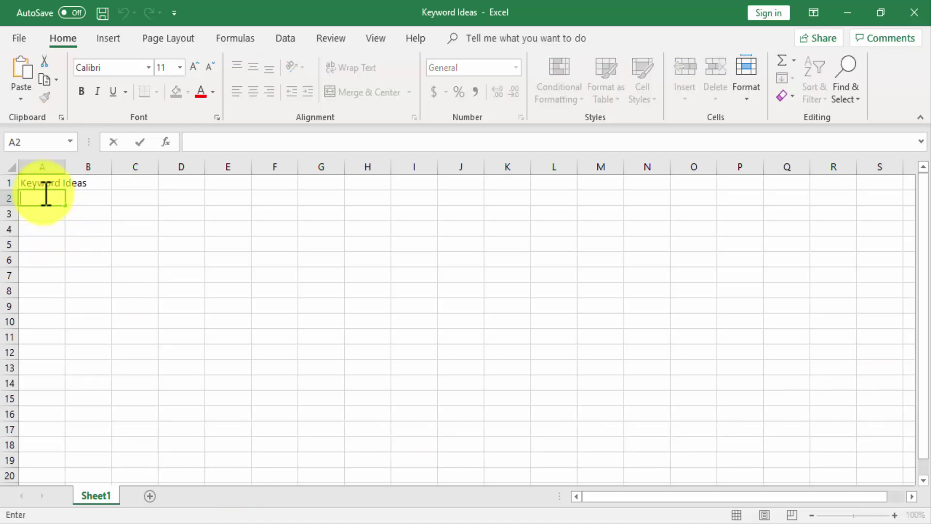
{"action": "type", "text": "diabetic diet"}
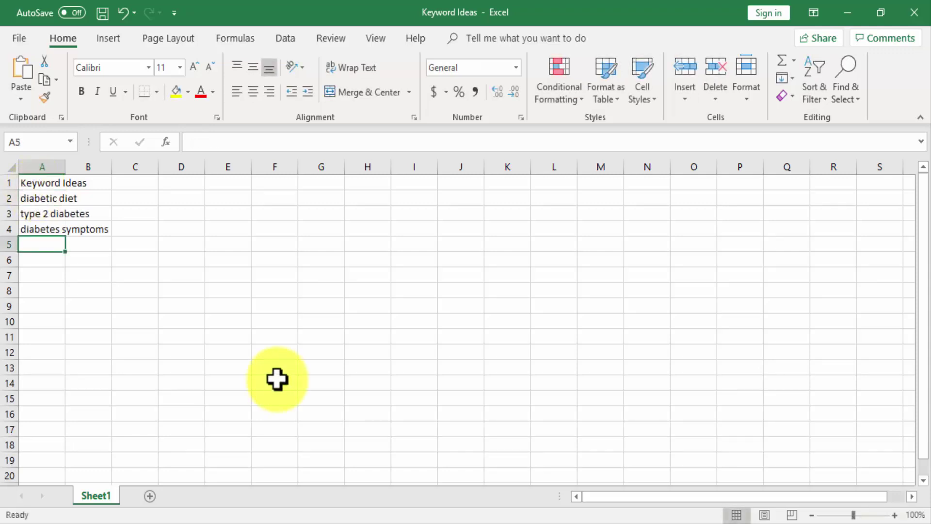
{"action": "left_click", "coordinate": [98, 18]}
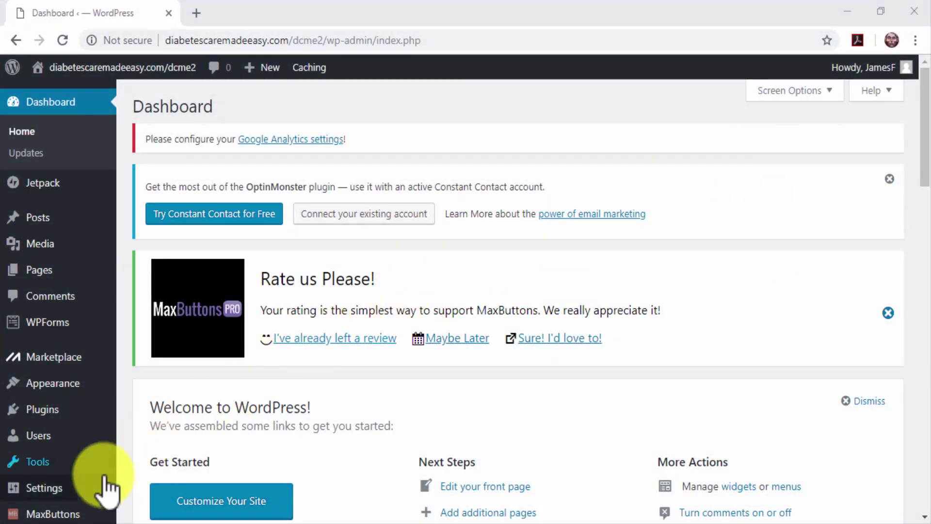
Step: Review the Reading settings for the static Home and Blog posts pages, then go to Permalinks
{"action": "mouse_move", "coordinate": [104, 480]}
{"action": "left_click", "coordinate": [144, 393]}
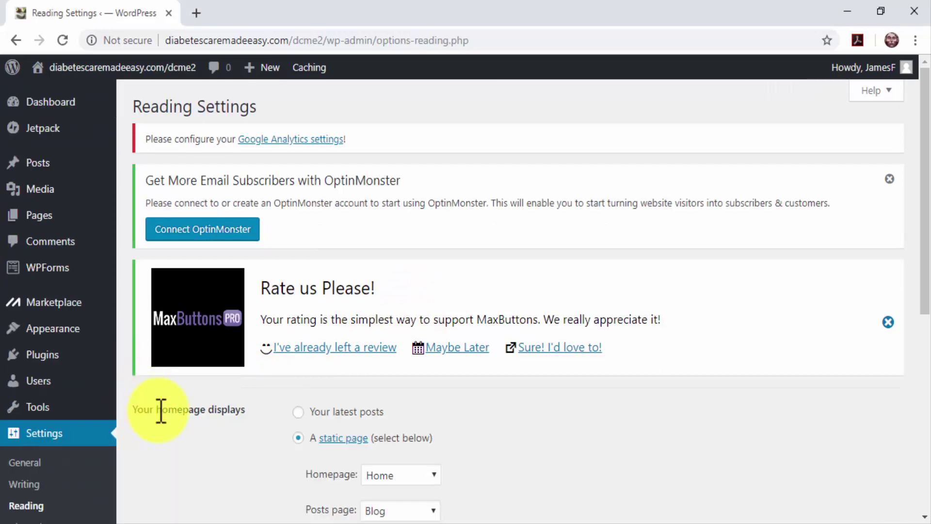
{"action": "scroll", "coordinate": [206, 465], "scroll_direction": "down", "scroll_amount": 3}
{"action": "scroll", "coordinate": [206, 465], "scroll_direction": "down", "scroll_amount": 4}
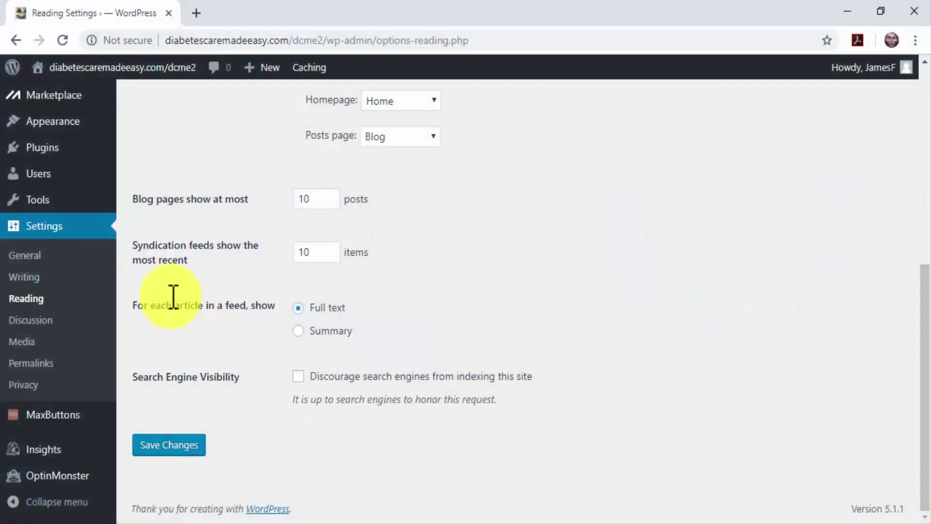
{"action": "left_click", "coordinate": [74, 364]}
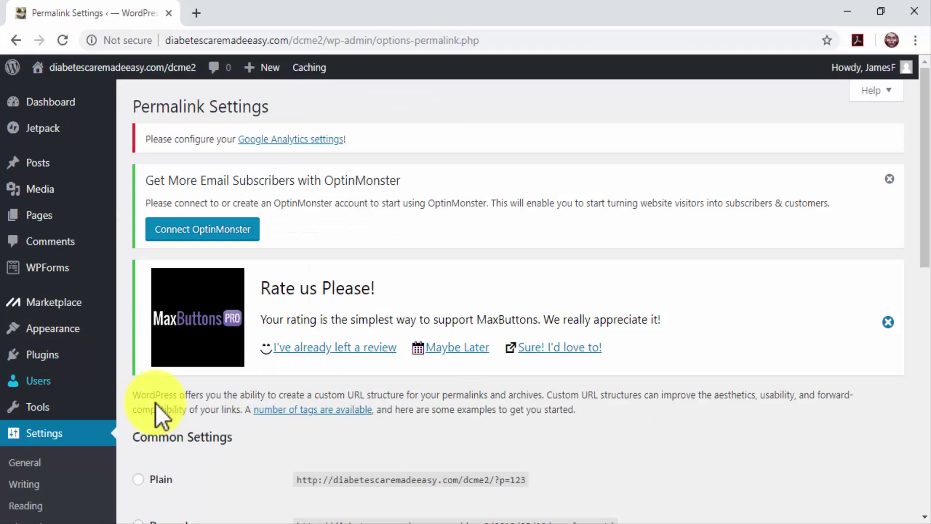
Step: Select the Post name (/%postname%/) permalink structure and save the change
{"action": "scroll", "coordinate": [208, 427], "scroll_direction": "down", "scroll_amount": 5}
{"action": "scroll", "coordinate": [209, 428], "scroll_direction": "down", "scroll_amount": 2}
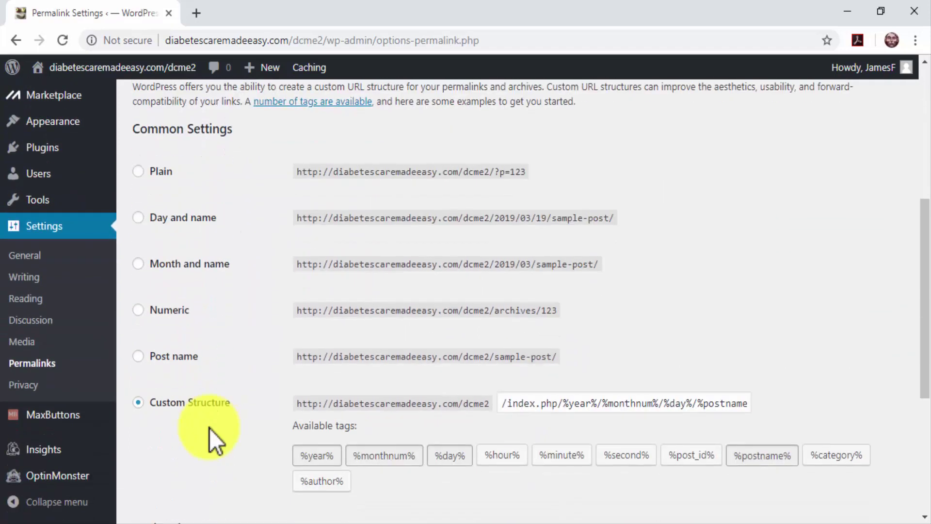
{"action": "left_click", "coordinate": [140, 356]}
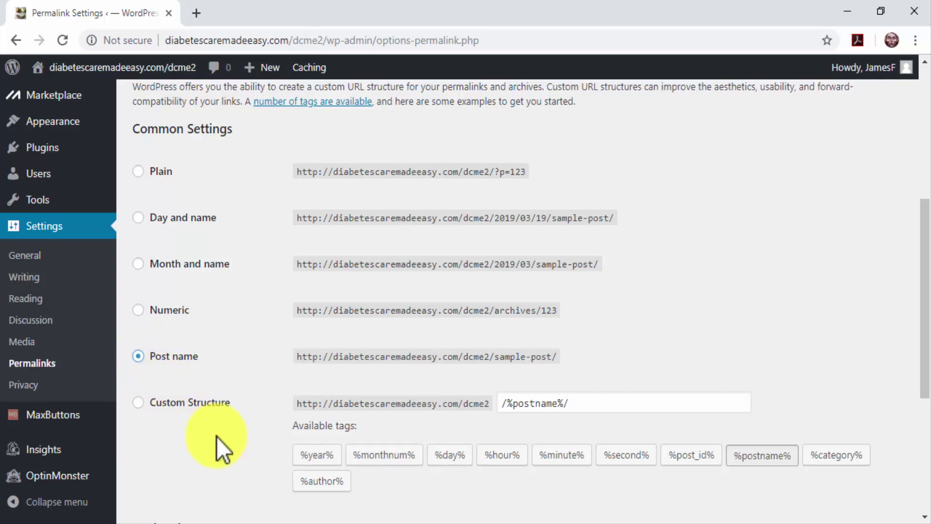
{"action": "scroll", "coordinate": [217, 437], "scroll_direction": "down", "scroll_amount": 5}
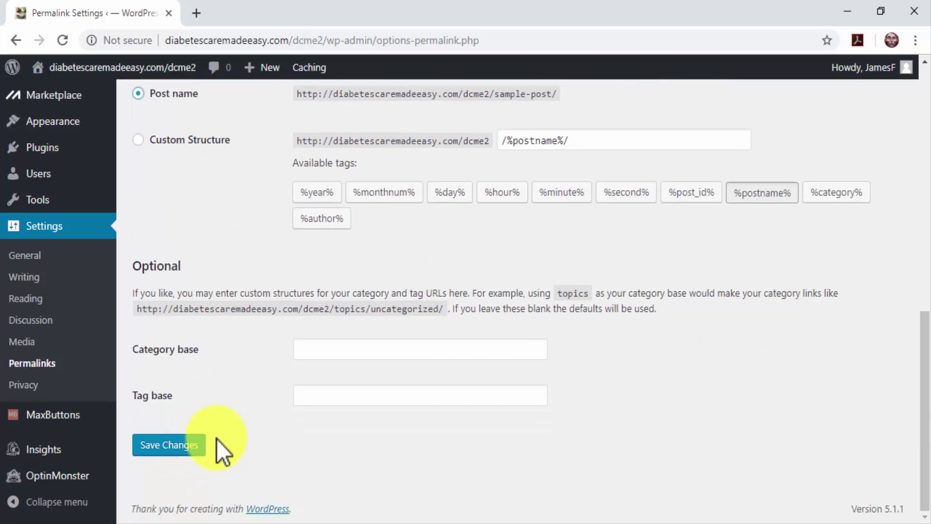
{"action": "left_click", "coordinate": [200, 446]}
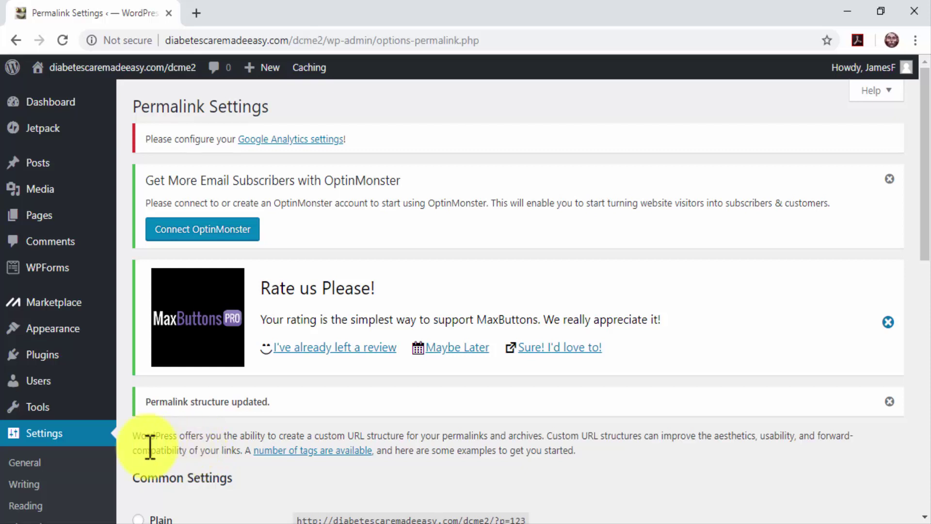
Step: Search plugins for 'yoast seo', install and activate Yoast SEO, and open its dashboard
{"action": "left_click", "coordinate": [139, 378]}
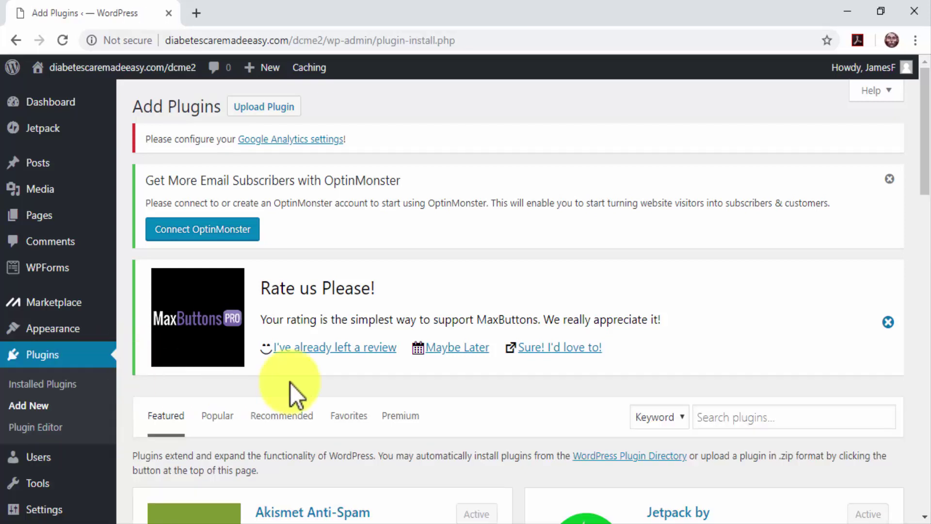
{"action": "left_click", "coordinate": [729, 414]}
{"action": "type", "text": "yoast seo"}
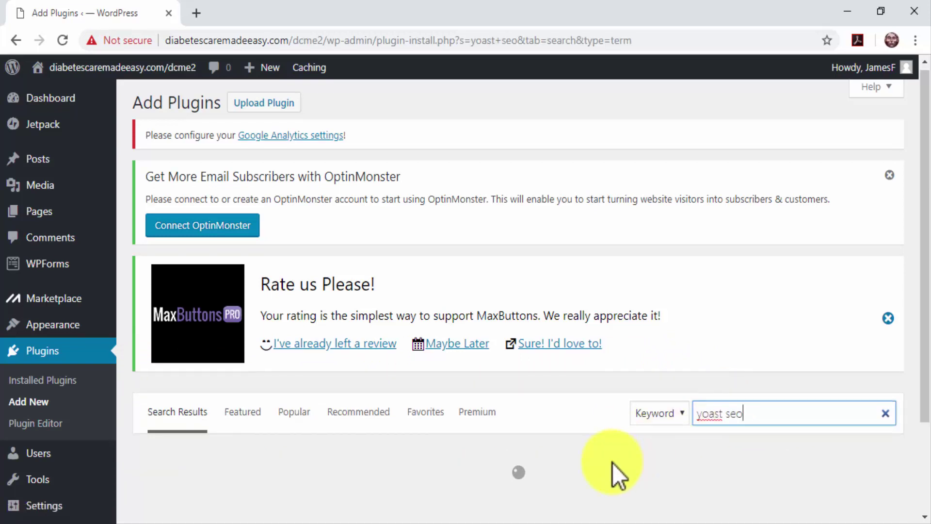
{"action": "scroll", "coordinate": [612, 462], "scroll_direction": "down", "scroll_amount": 2}
{"action": "scroll", "coordinate": [612, 463], "scroll_direction": "down", "scroll_amount": 3}
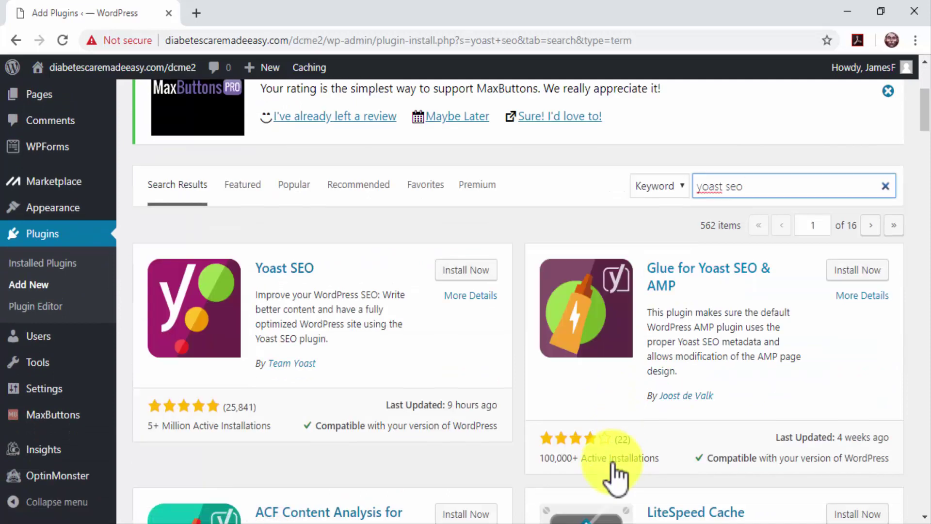
{"action": "left_click", "coordinate": [469, 280]}
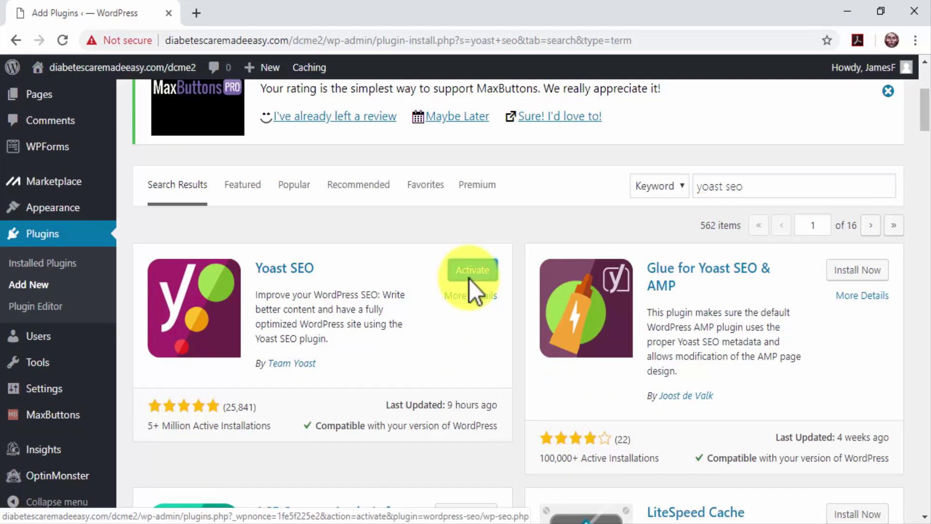
{"action": "left_click", "coordinate": [468, 279]}
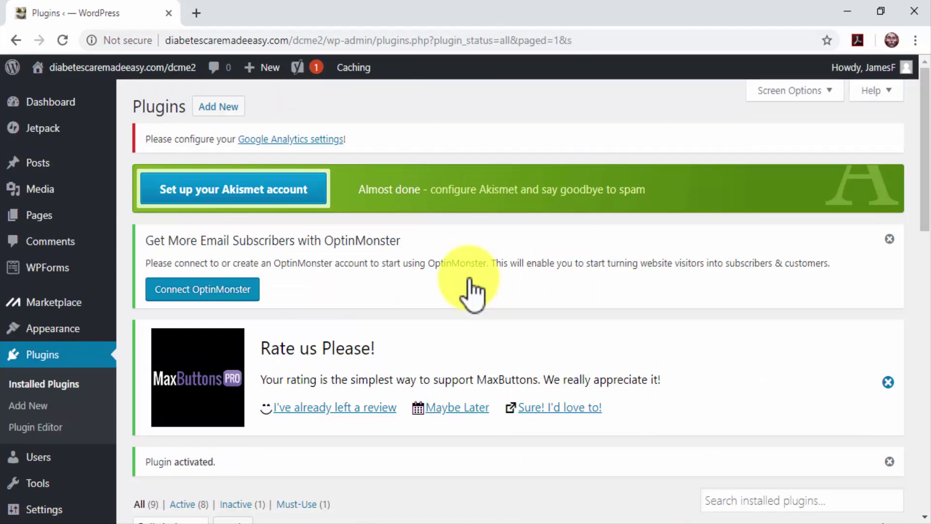
{"action": "mouse_move", "coordinate": [314, 71]}
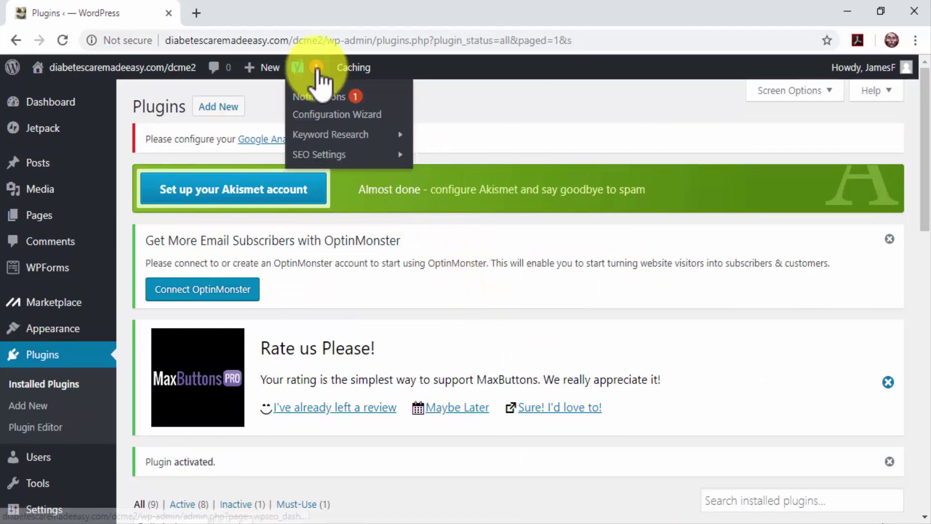
{"action": "left_click", "coordinate": [315, 70]}
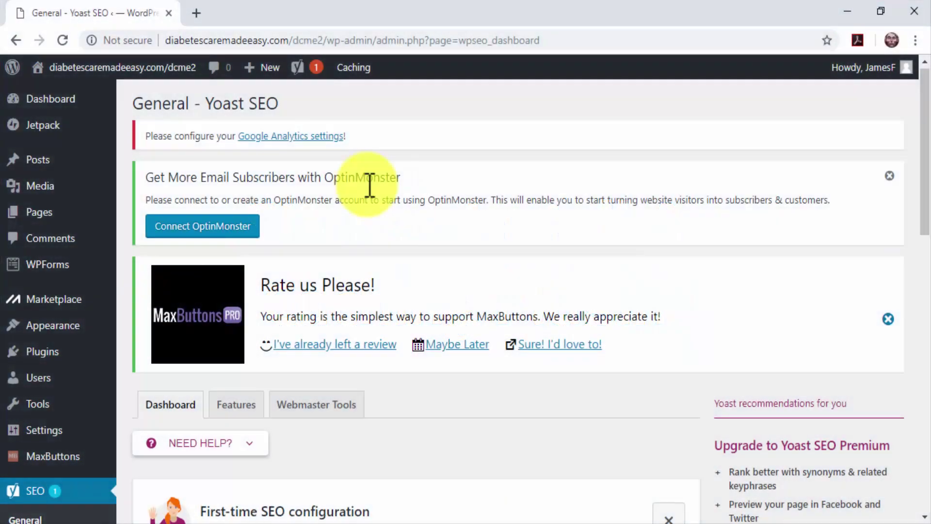
Step: Scroll down the Yoast SEO General dashboard to confirm there are no SEO problems
{"action": "scroll", "coordinate": [369, 184], "scroll_direction": "down", "scroll_amount": 1}
{"action": "scroll", "coordinate": [369, 186], "scroll_direction": "down", "scroll_amount": 5}
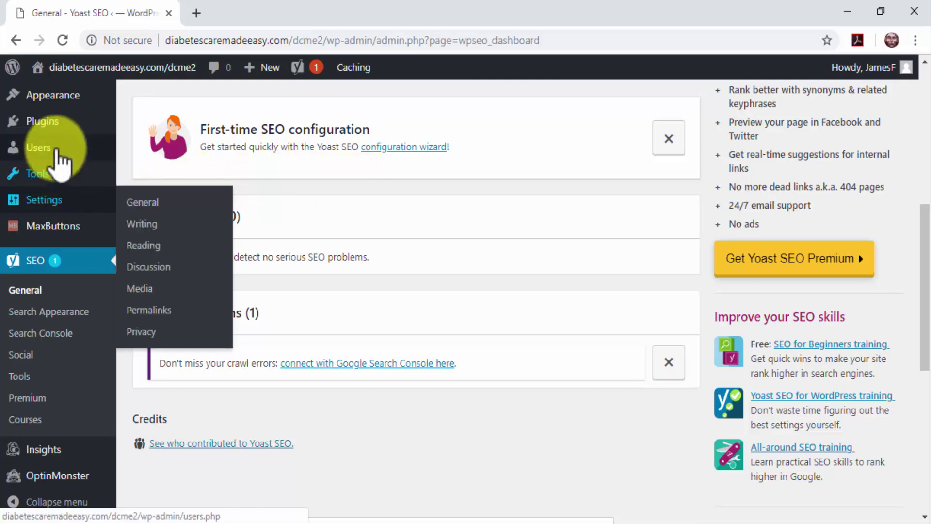
Step: Search the plugin directory for 'wp super cache' on the Add New Plugins page
{"action": "mouse_move", "coordinate": [51, 123]}
{"action": "left_click", "coordinate": [164, 144]}
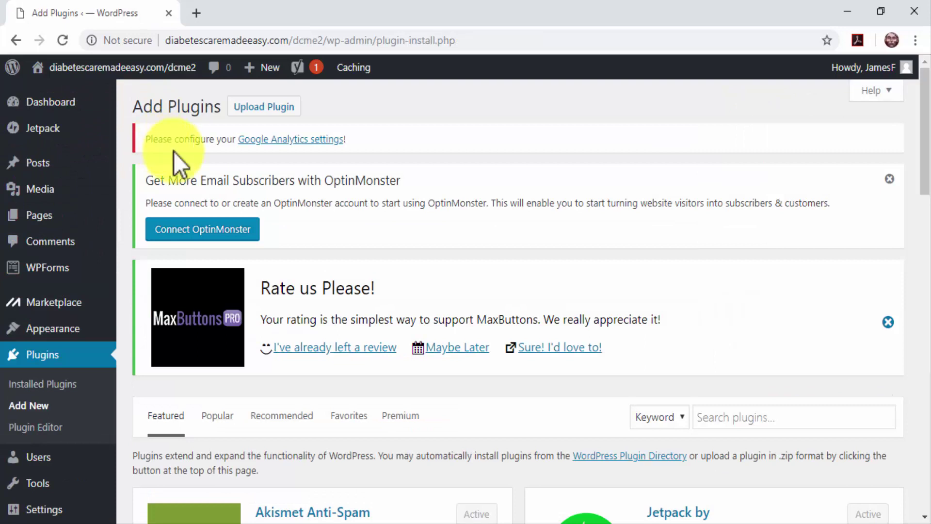
{"action": "left_click", "coordinate": [716, 416]}
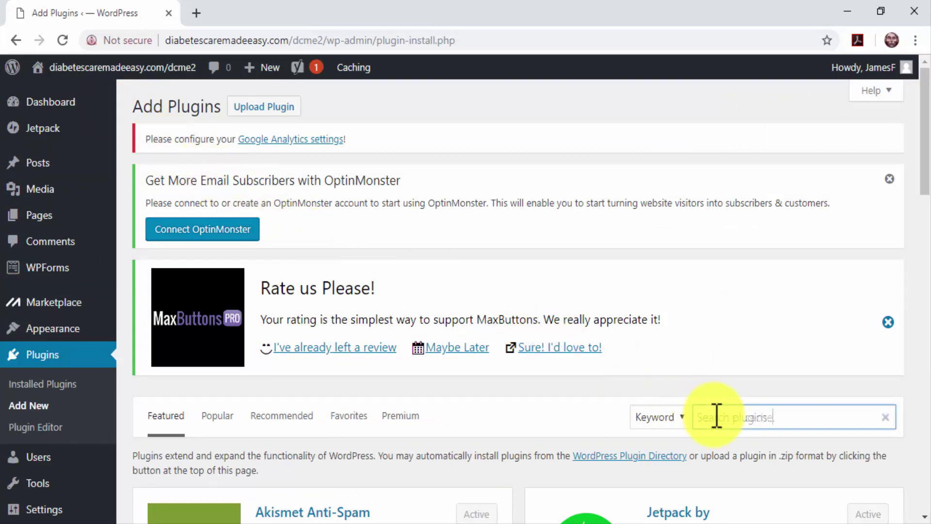
{"action": "type", "text": "wp super cache"}
{"action": "scroll", "coordinate": [581, 450], "scroll_direction": "down", "scroll_amount": 1}
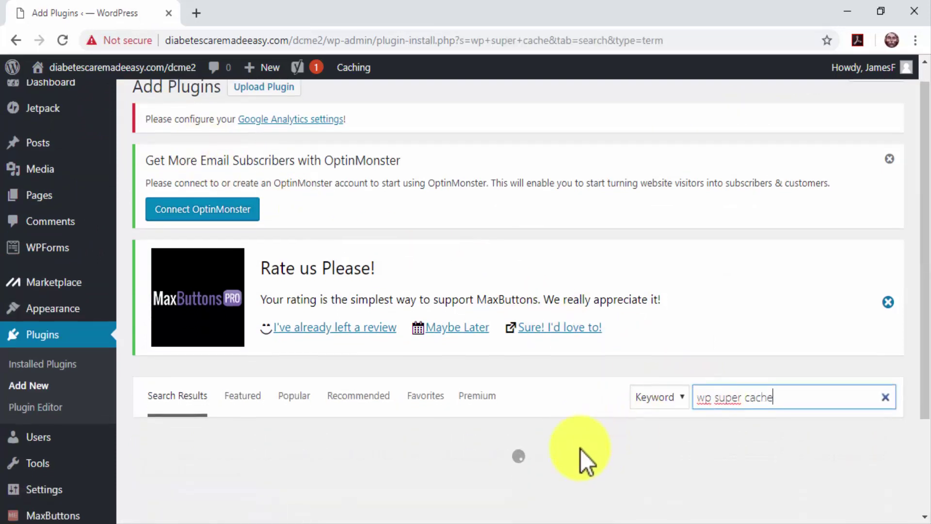
{"action": "scroll", "coordinate": [580, 449], "scroll_direction": "down", "scroll_amount": 3}
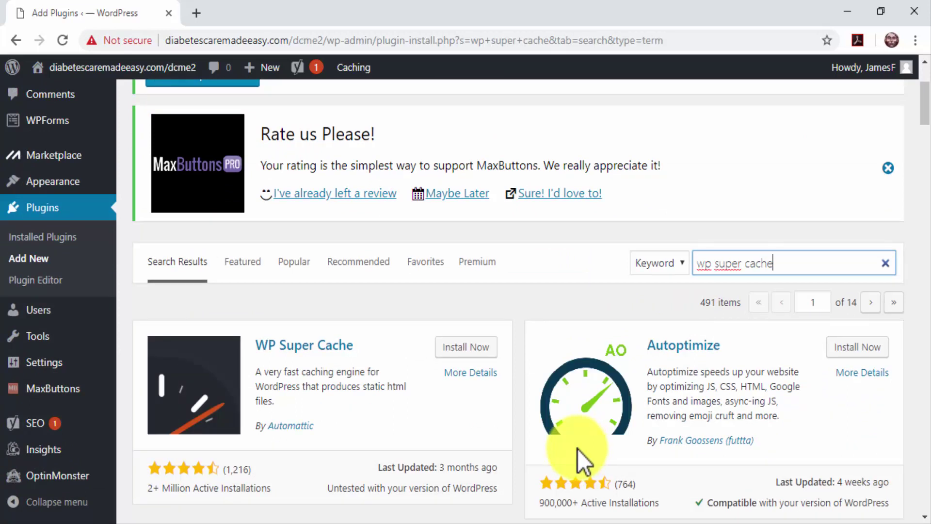
Step: Install and activate the WP Super Cache plugin
{"action": "left_click", "coordinate": [465, 349]}
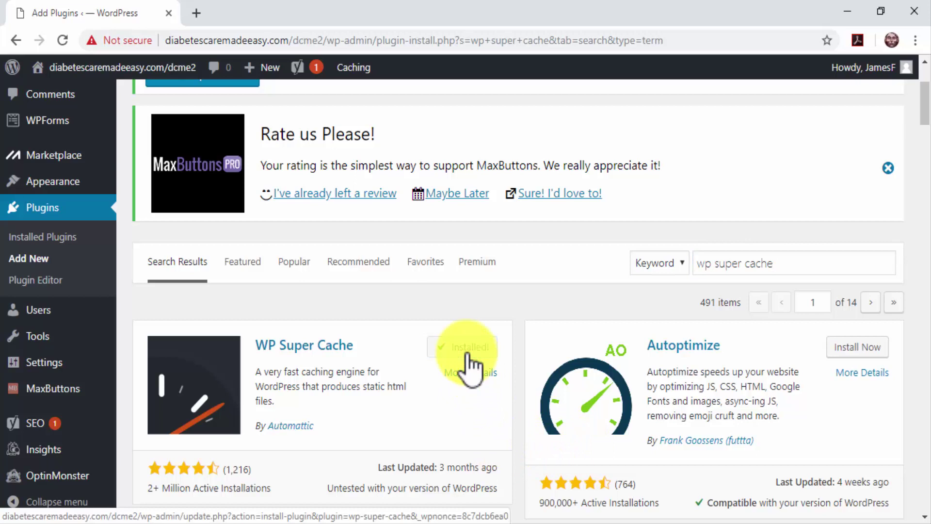
{"action": "left_click", "coordinate": [465, 353]}
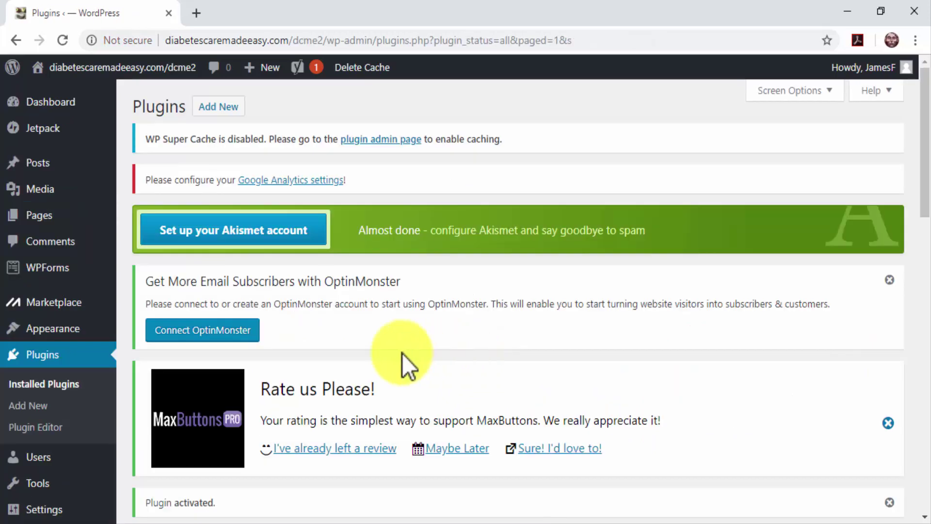
{"action": "scroll", "coordinate": [121, 360], "scroll_direction": "down", "scroll_amount": 2}
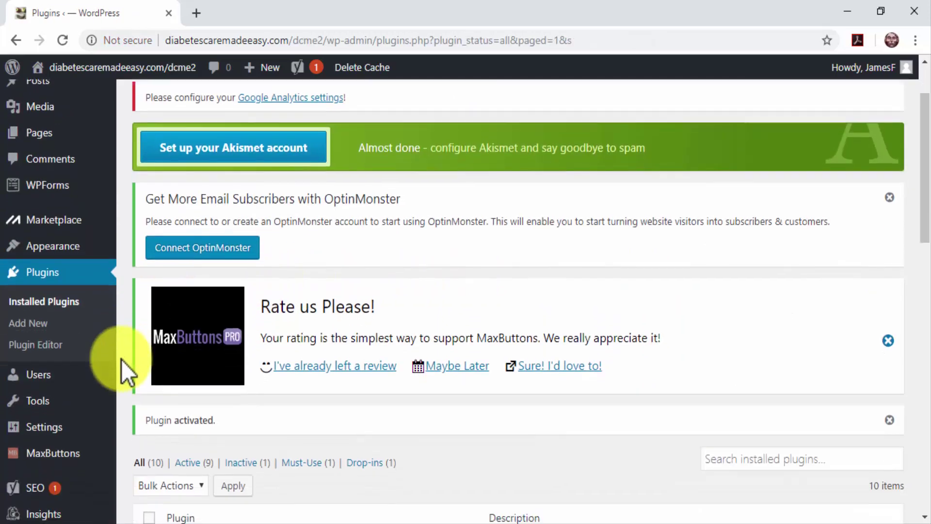
{"action": "scroll", "coordinate": [121, 359], "scroll_direction": "down", "scroll_amount": 2}
{"action": "mouse_move", "coordinate": [76, 364]}
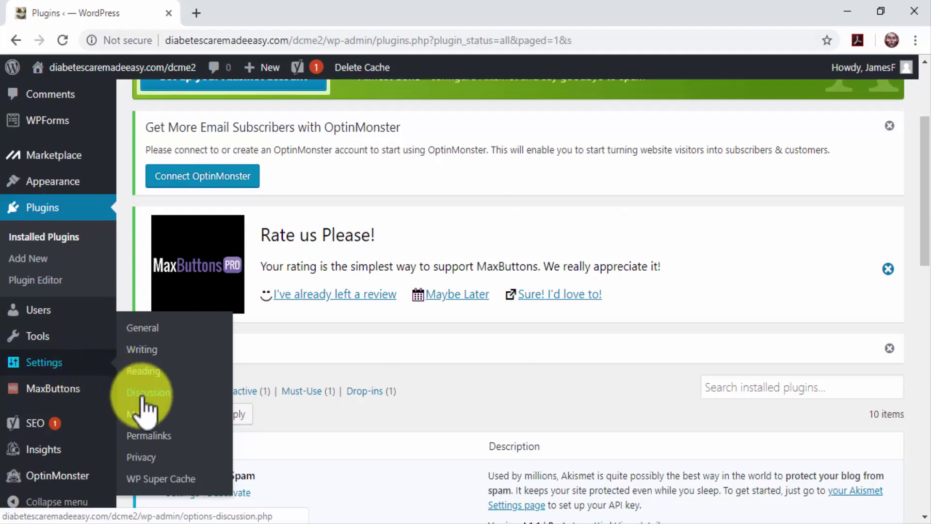
Step: In WP Super Cache settings, choose Caching On (Recommended) and update the status
{"action": "left_click", "coordinate": [154, 479]}
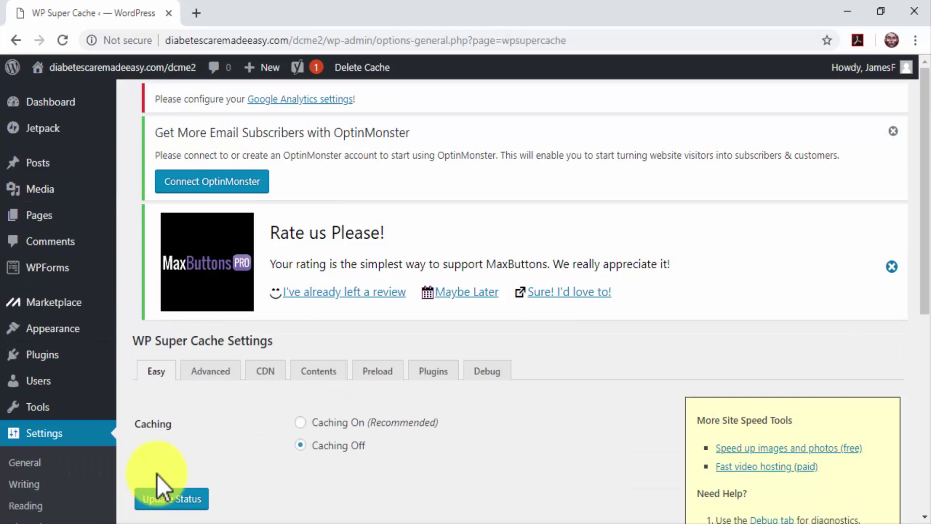
{"action": "left_click", "coordinate": [299, 423]}
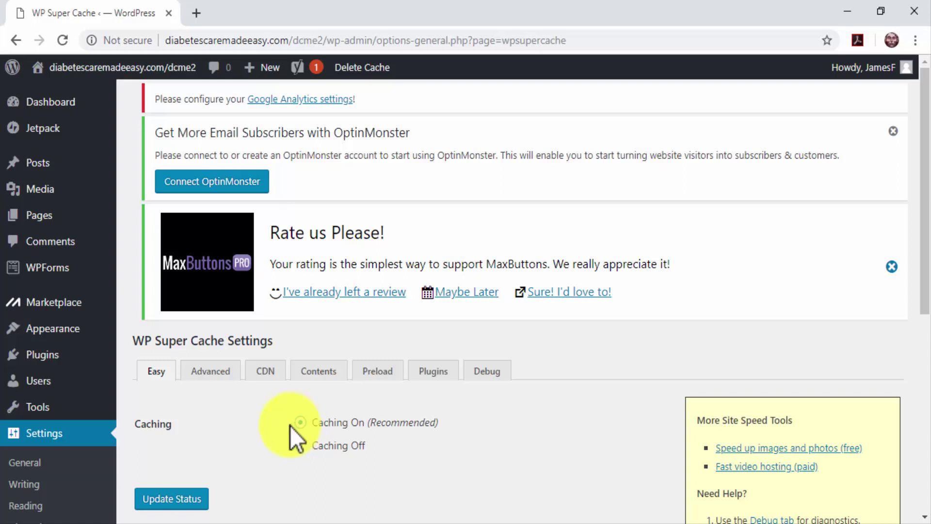
{"action": "left_click", "coordinate": [193, 499]}
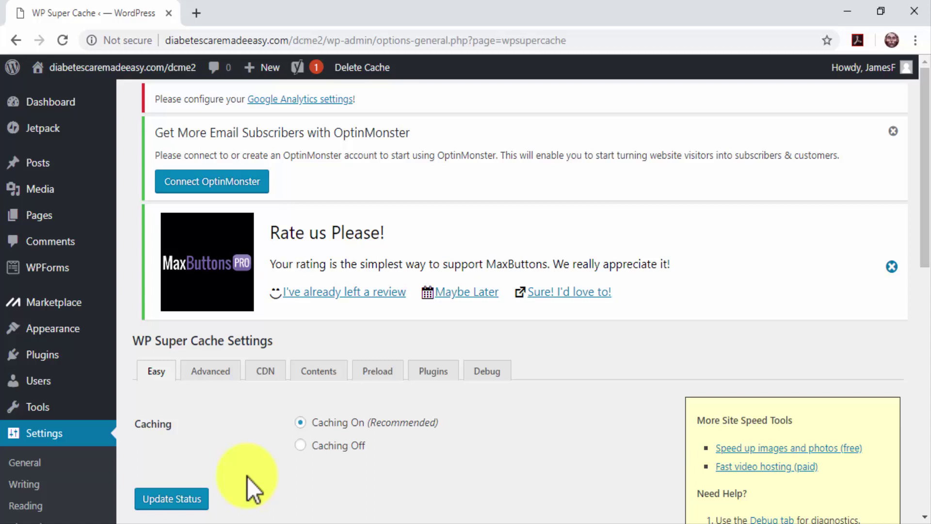
{"action": "scroll", "coordinate": [116, 487], "scroll_direction": "down", "scroll_amount": 3}
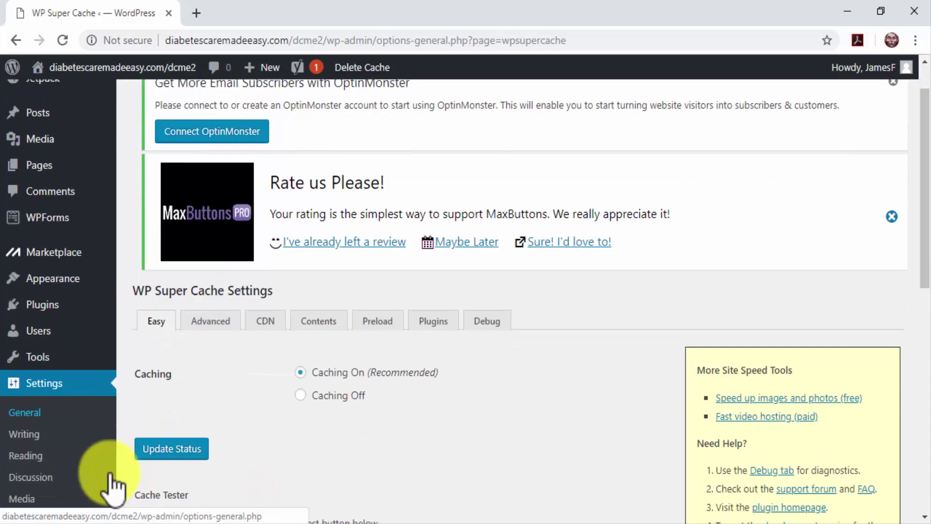
{"action": "scroll", "coordinate": [112, 487], "scroll_direction": "down", "scroll_amount": 2}
{"action": "mouse_move", "coordinate": [58, 453]}
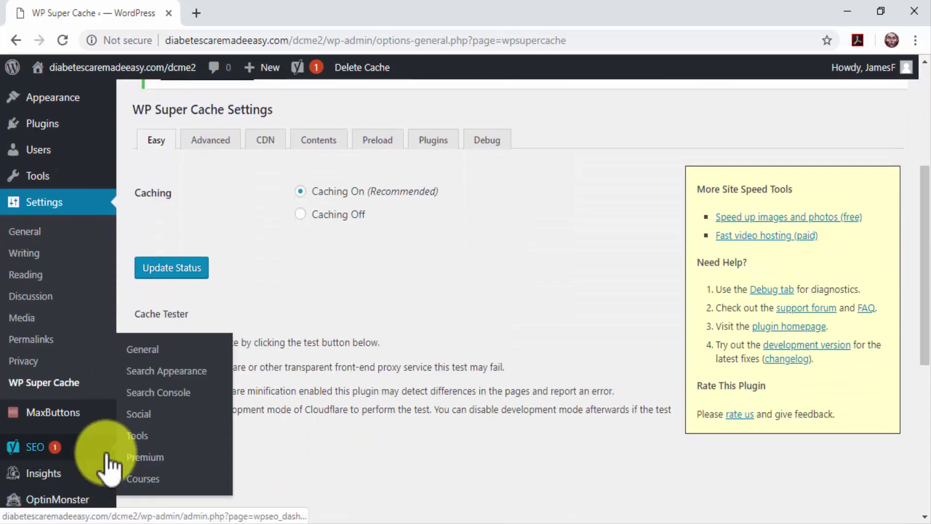
Step: Paste the diabetes care tips and recipes meta description for Categories under Taxonomies, then save
{"action": "left_click", "coordinate": [150, 374]}
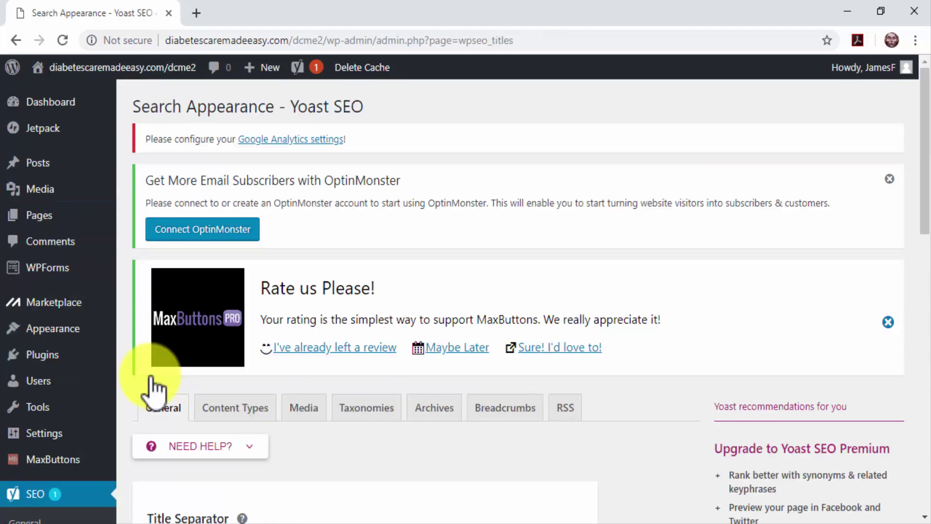
{"action": "left_click", "coordinate": [360, 410]}
{"action": "scroll", "coordinate": [359, 410], "scroll_direction": "down", "scroll_amount": 2}
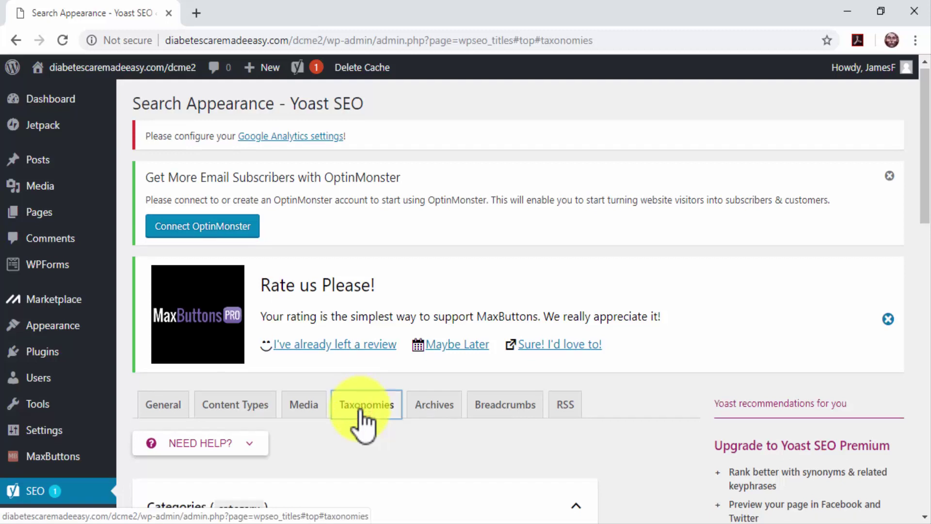
{"action": "scroll", "coordinate": [359, 410], "scroll_direction": "down", "scroll_amount": 6}
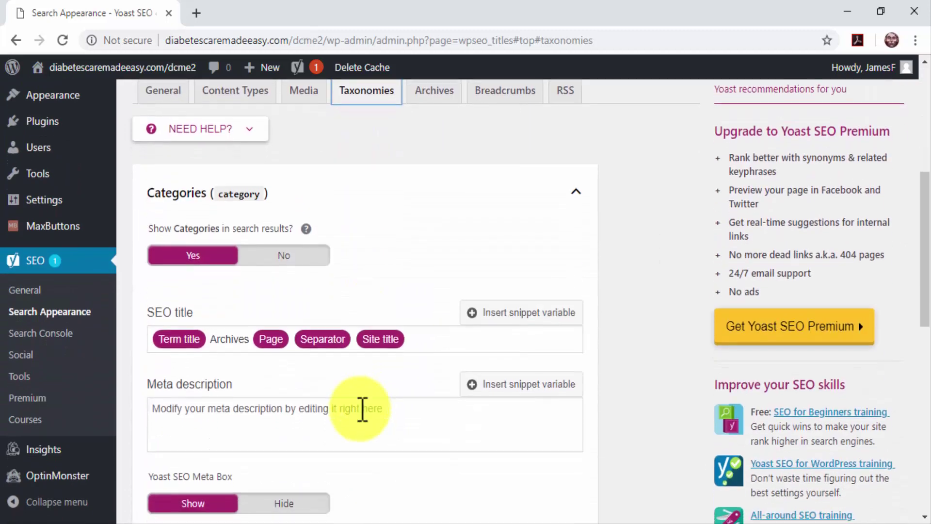
{"action": "left_click", "coordinate": [319, 364]}
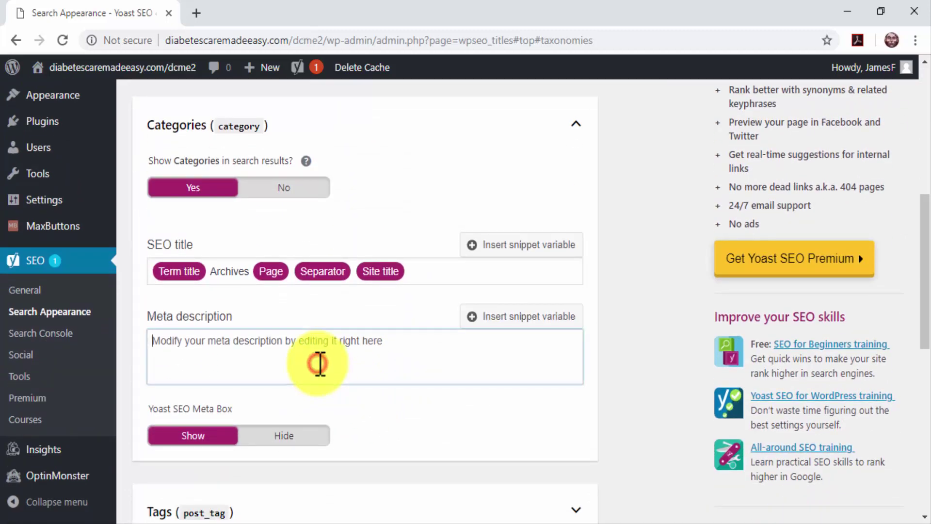
{"action": "type", "text": "Find Diabetes Care Tips And Food For Diabetics Recipes Here. Click To Learn More Today."}
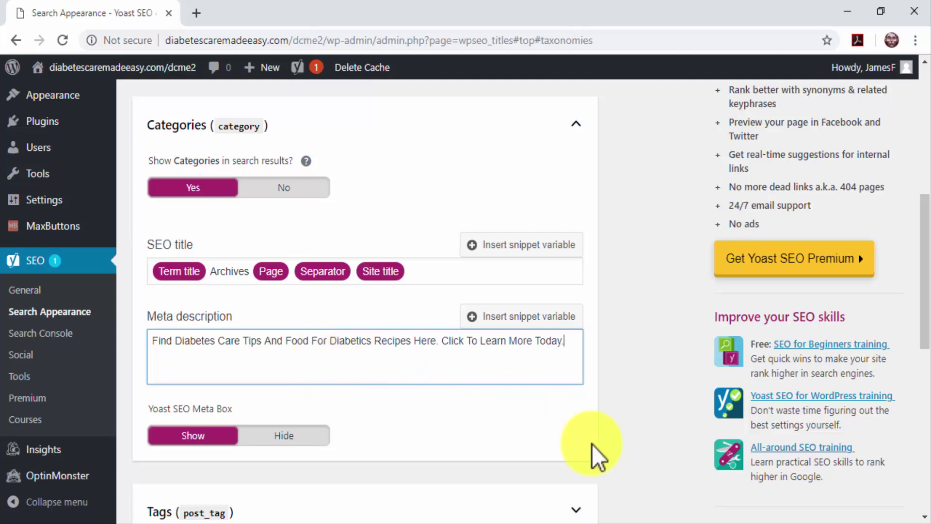
{"action": "scroll", "coordinate": [591, 444], "scroll_direction": "down", "scroll_amount": 5}
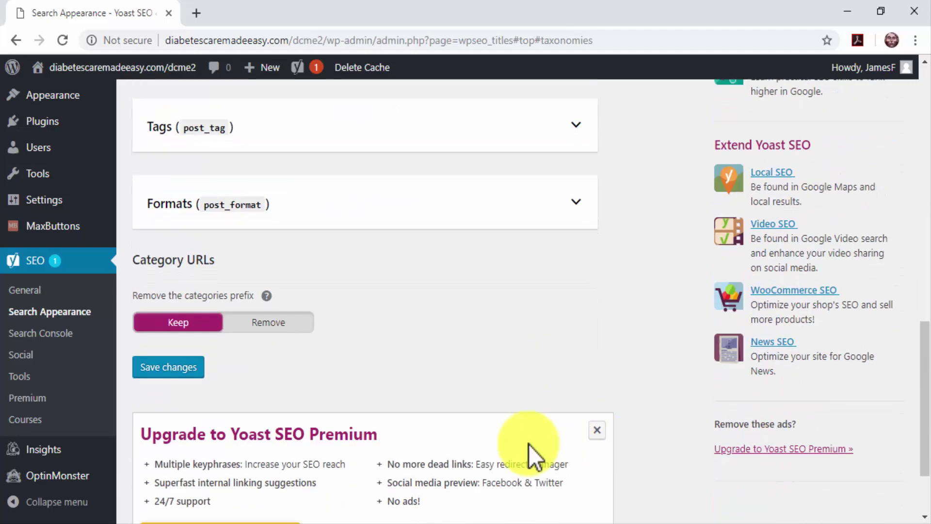
{"action": "left_click", "coordinate": [187, 367]}
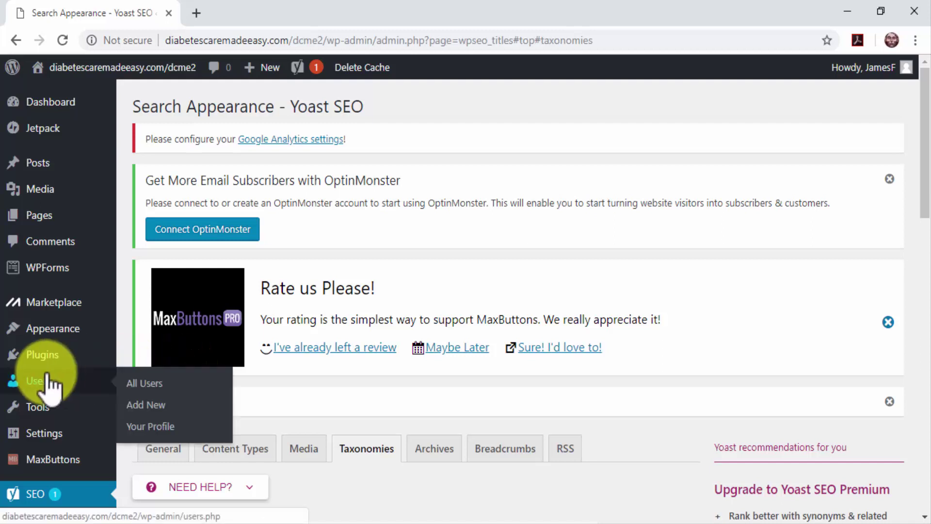
Step: Open Appearance > Customize > Site Identity and bring up the Select logo media dialog
{"action": "mouse_move", "coordinate": [50, 331]}
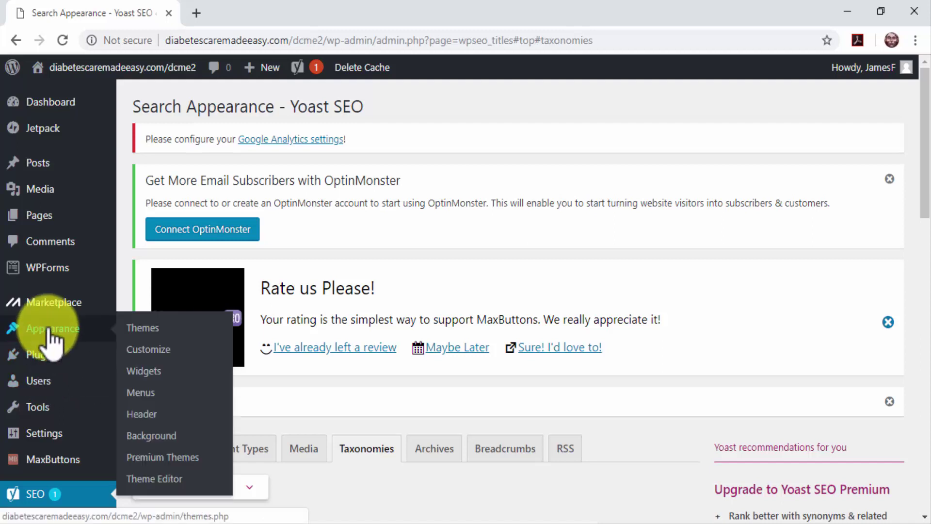
{"action": "left_click", "coordinate": [149, 347]}
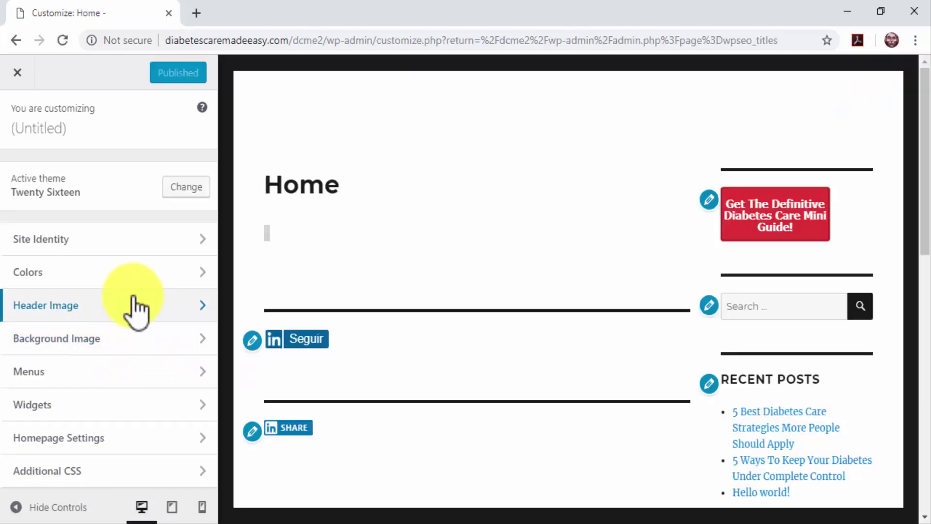
{"action": "left_click", "coordinate": [136, 245]}
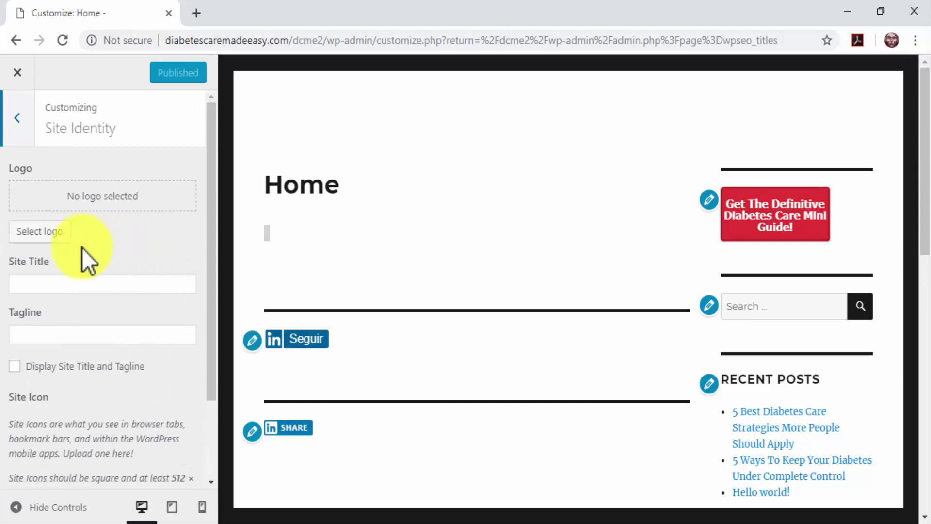
{"action": "left_click", "coordinate": [60, 239]}
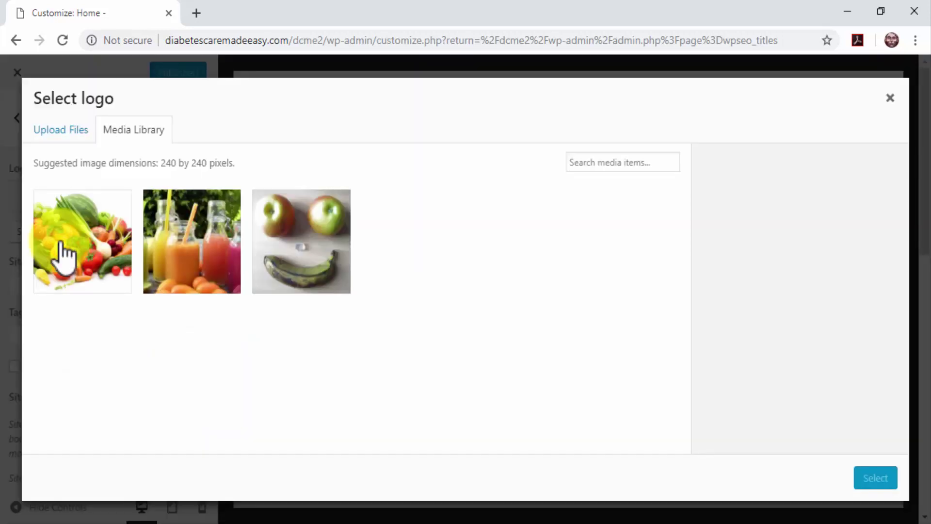
Step: Upload the DCME_Logo image file into the media library
{"action": "left_click", "coordinate": [62, 138]}
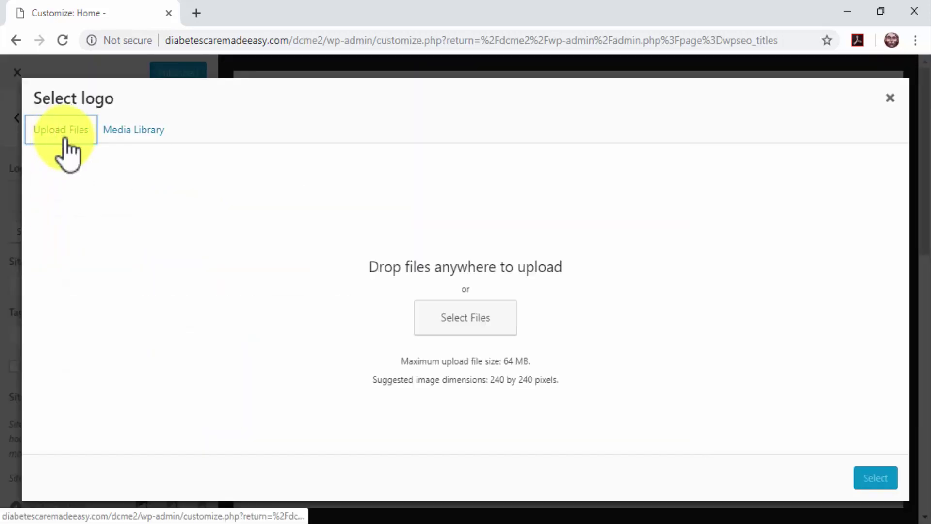
{"action": "left_click", "coordinate": [470, 315]}
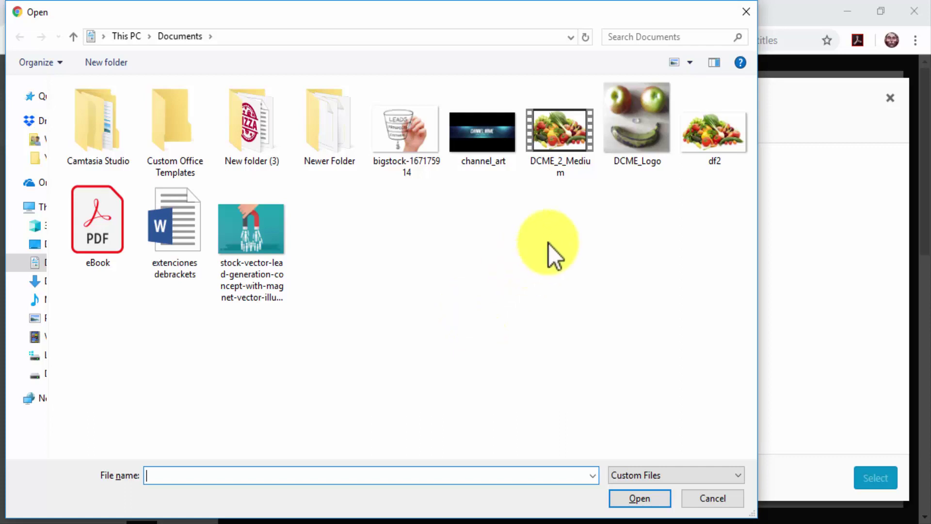
{"action": "double_click", "coordinate": [645, 127]}
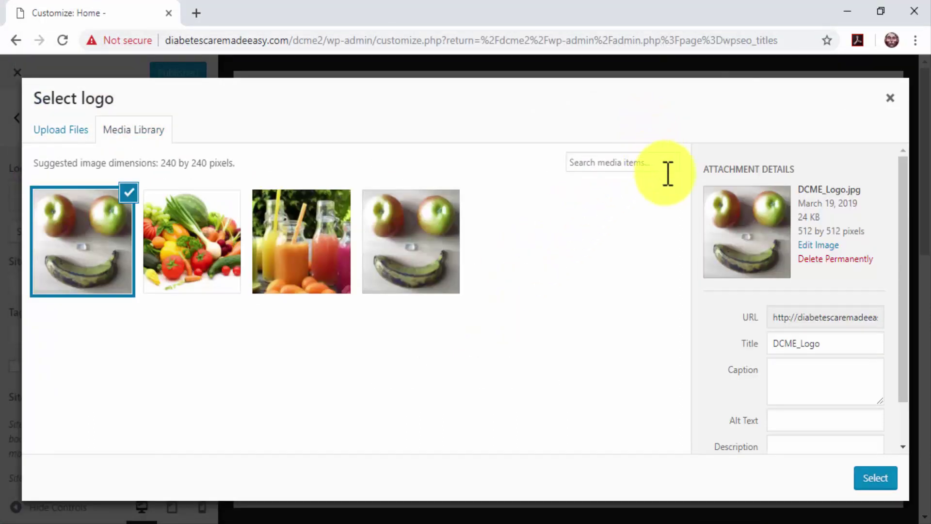
{"action": "scroll", "coordinate": [723, 334], "scroll_direction": "down", "scroll_amount": 1}
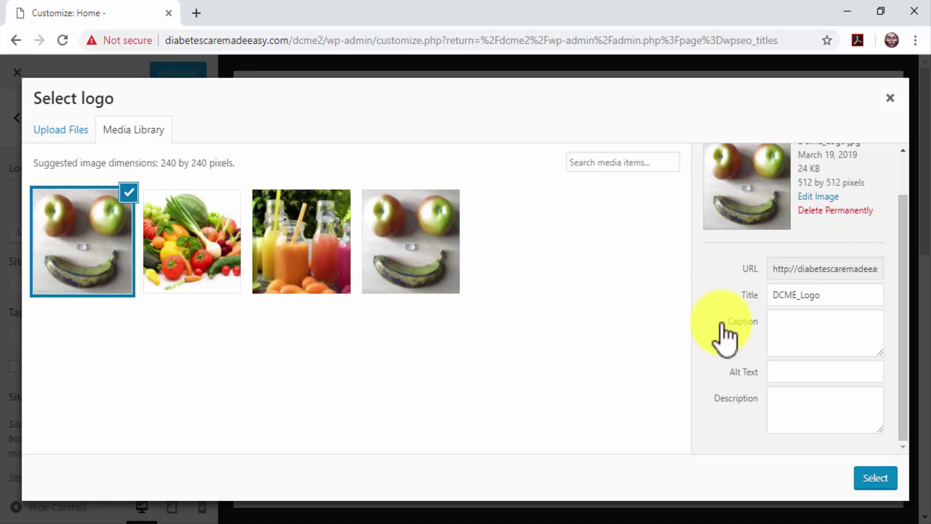
Step: Title the image 'Diabetes Care', give it alt text 'Food For Diabetics', and crop it as the logo
{"action": "left_click", "coordinate": [837, 294]}
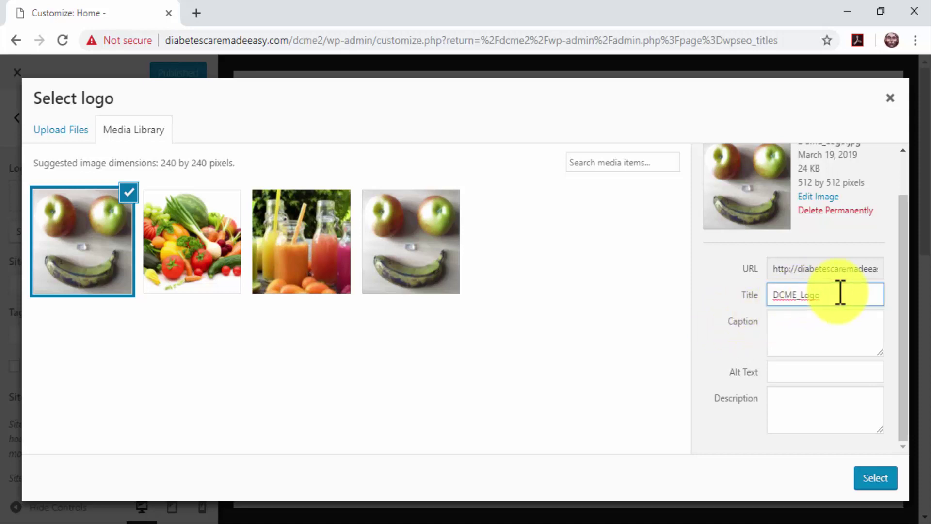
{"action": "key", "text": "BackSpace"}
{"action": "key", "text": "BackSpace"}
{"action": "key", "text": "BackSpace"}
{"action": "key", "text": "BackSpace"}
{"action": "key", "text": "BackSpace"}
{"action": "key", "text": "BackSpace"}
{"action": "key", "text": "BackSpace"}
{"action": "key", "text": "BackSpace"}
{"action": "key", "text": "BackSpace"}
{"action": "type", "text": "Diabetes Care"}
{"action": "left_click", "coordinate": [824, 371]}
{"action": "type", "text": "Food For Diabetics"}
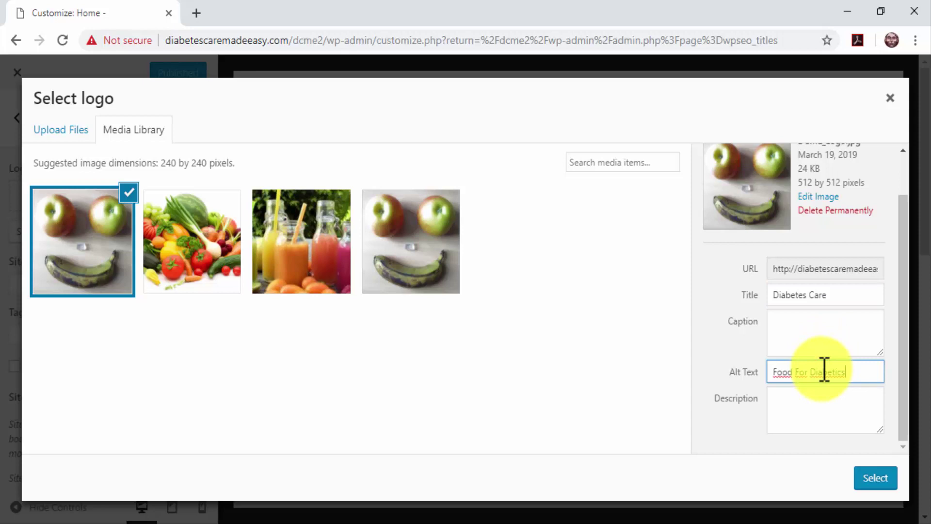
{"action": "left_click", "coordinate": [872, 480]}
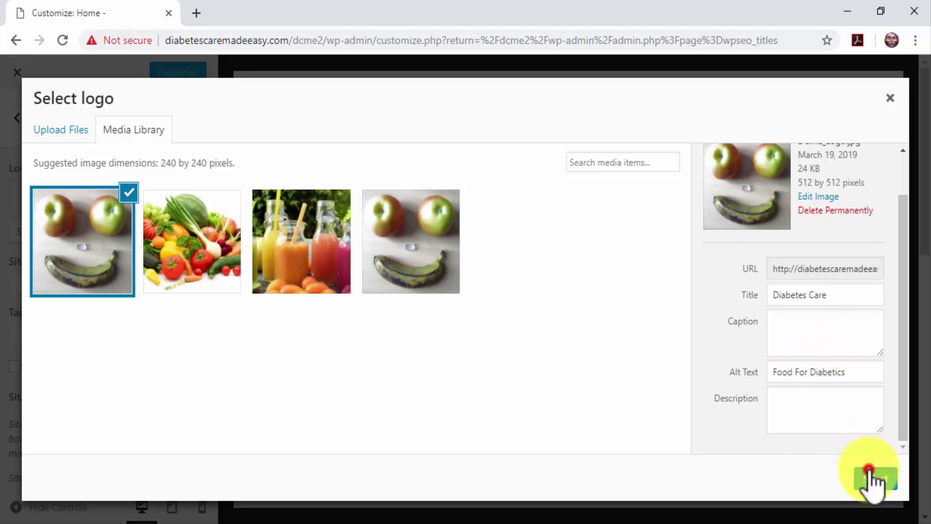
{"action": "left_click", "coordinate": [872, 479]}
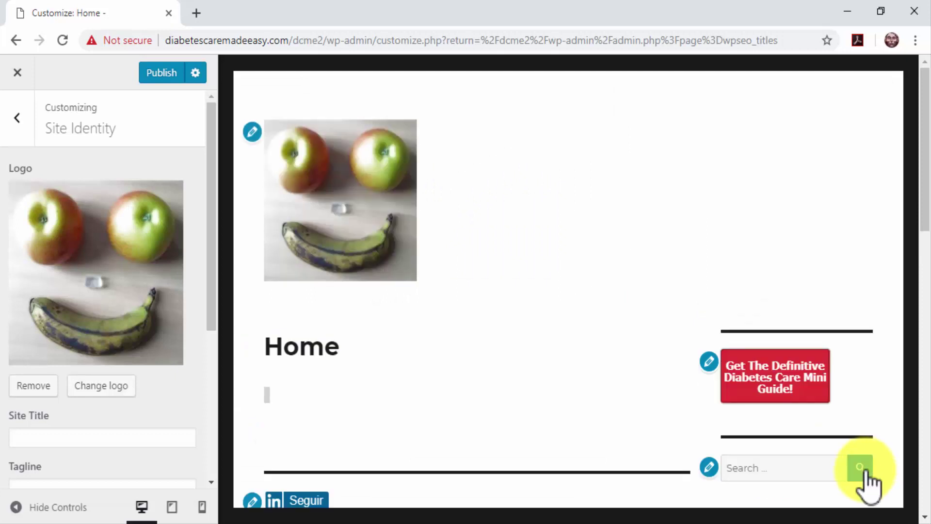
Step: Set the site title 'Diabetes Care Made Easy' and tagline 'Diabetes Care, Diabetes Tips, Food For Diabetics, And More!'
{"action": "scroll", "coordinate": [186, 380], "scroll_direction": "down", "scroll_amount": 3}
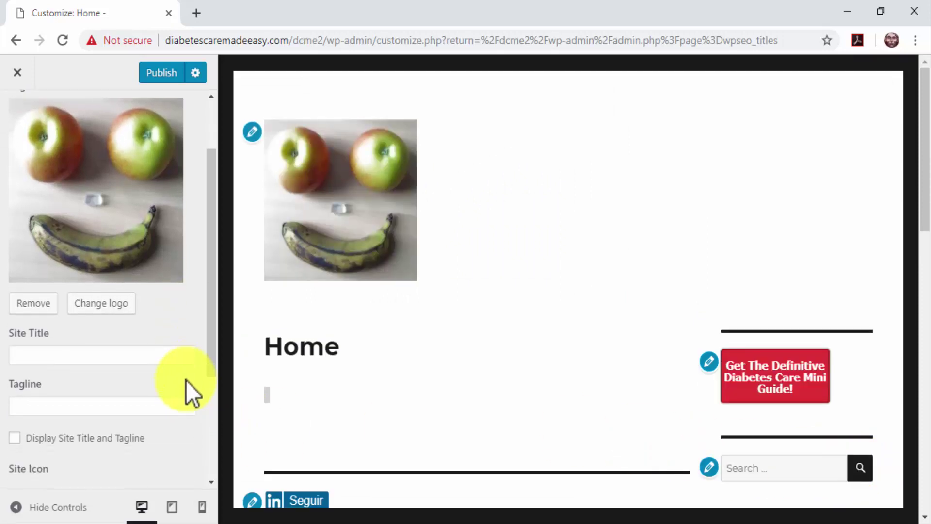
{"action": "left_click", "coordinate": [142, 285]}
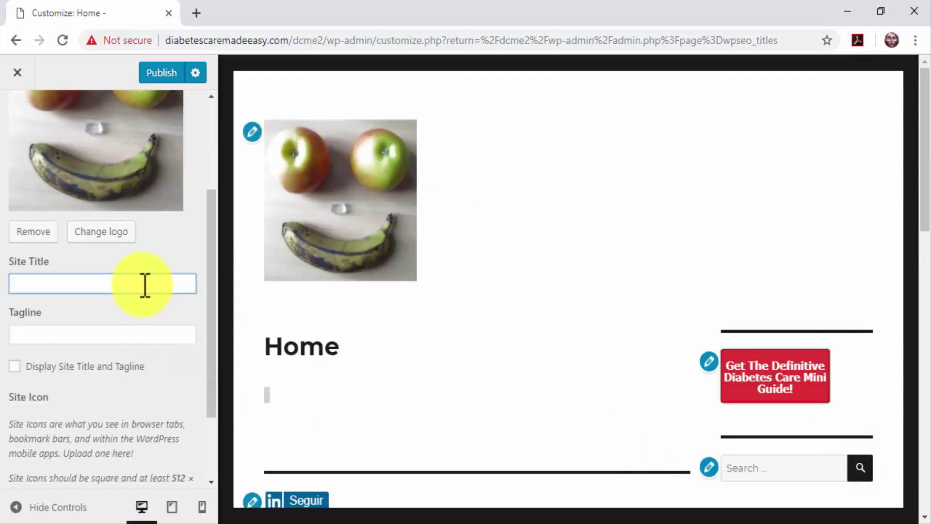
{"action": "type", "text": "Diabetes Care Made "}
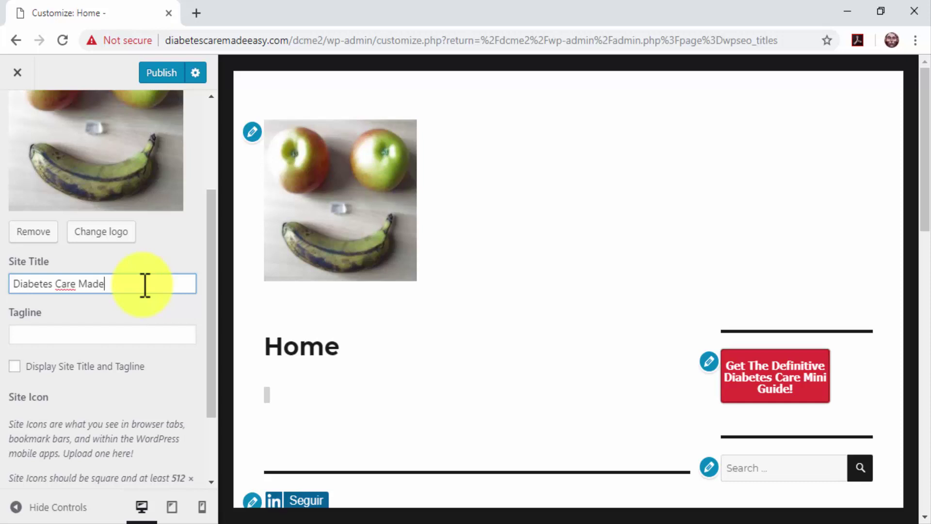
{"action": "type", "text": "Easy"}
{"action": "left_click", "coordinate": [131, 331]}
{"action": "type", "text": "Diabetes "}
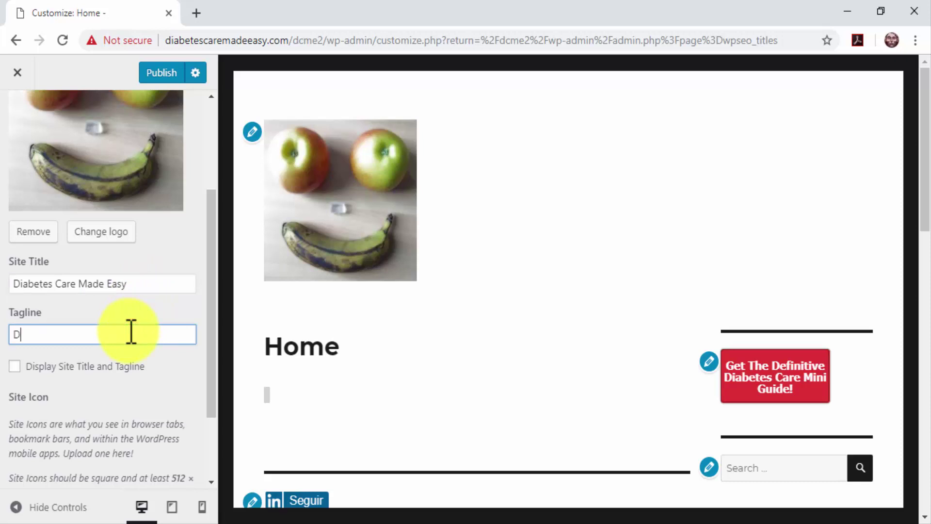
{"action": "type", "text": "Care, Diab"}
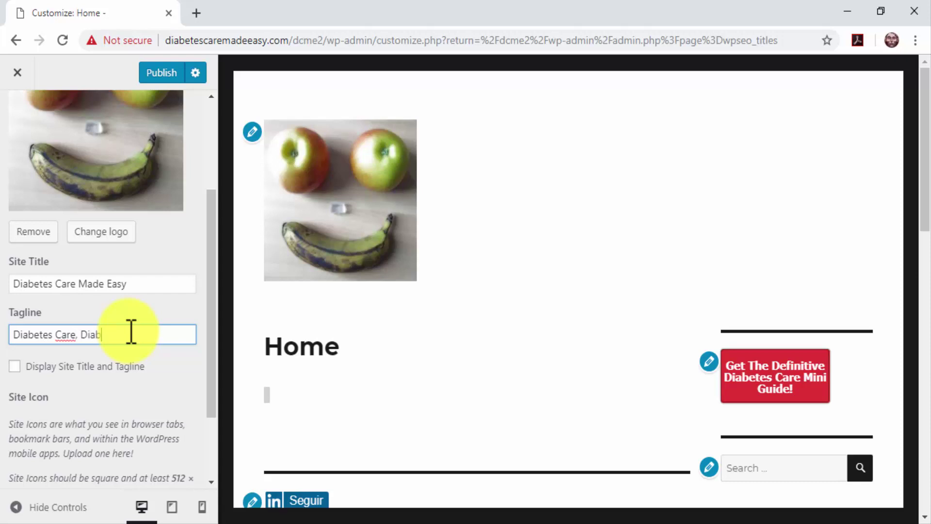
{"action": "type", "text": "etes Tips, Food For Diabet"}
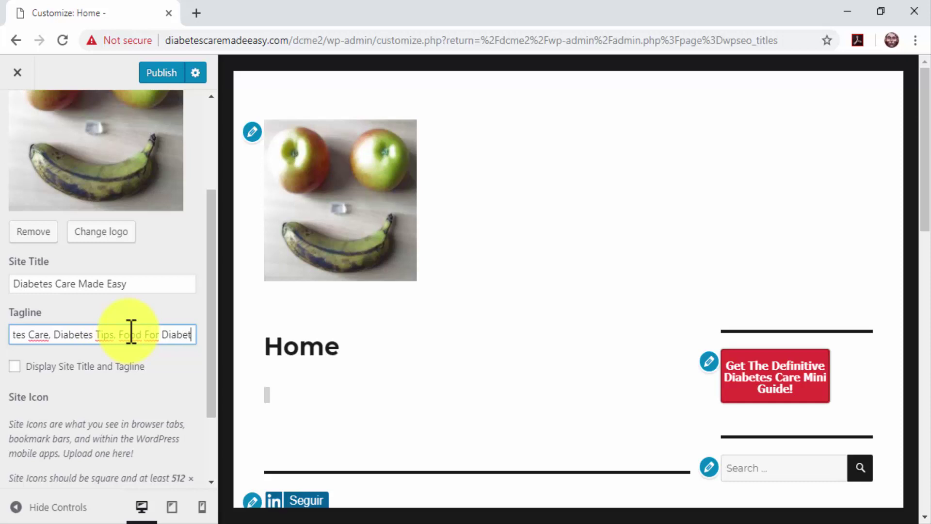
{"action": "type", "text": "ics,"}
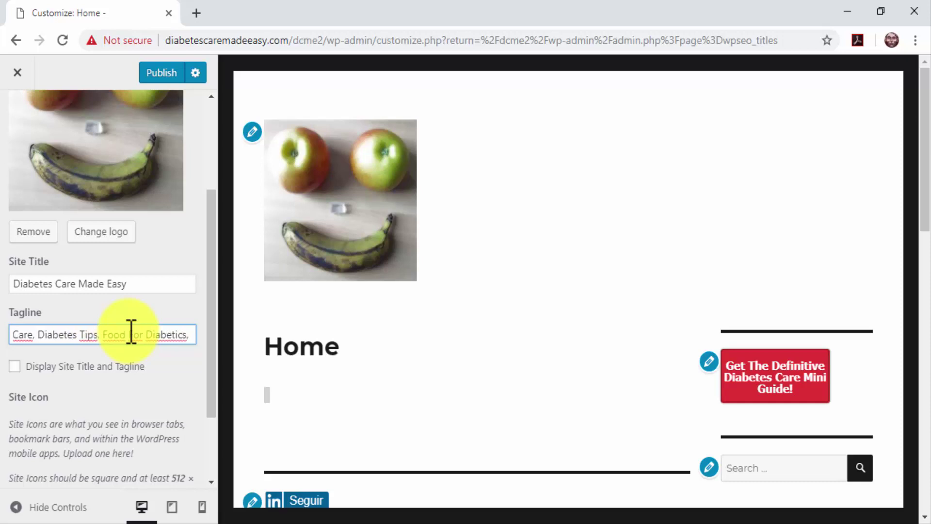
{"action": "type", "text": " And More!"}
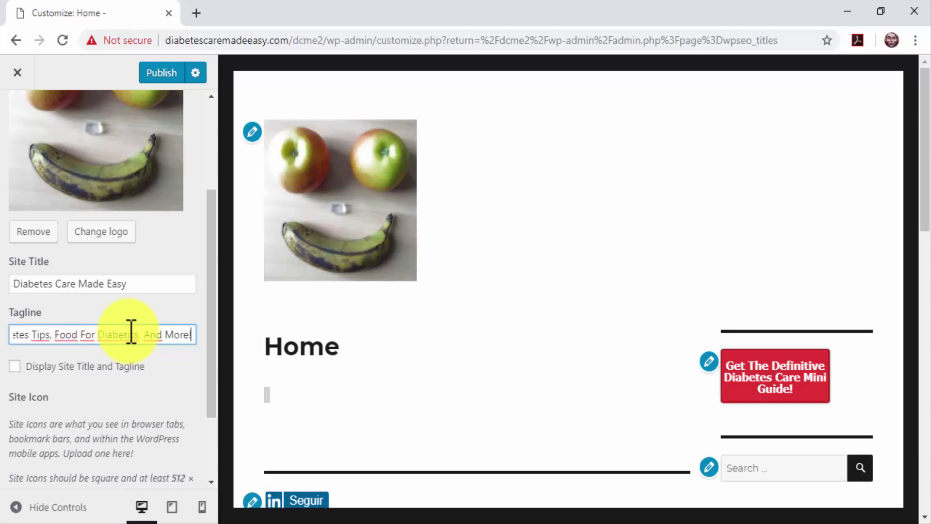
Step: Enable Display Site Title and Tagline and open the Site Icon image picker
{"action": "left_click", "coordinate": [101, 367]}
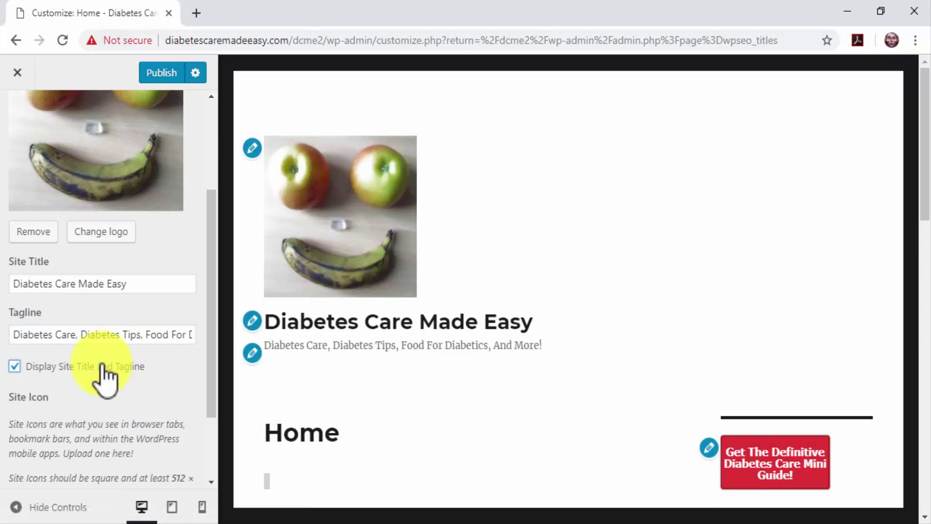
{"action": "scroll", "coordinate": [130, 403], "scroll_direction": "down", "scroll_amount": 2}
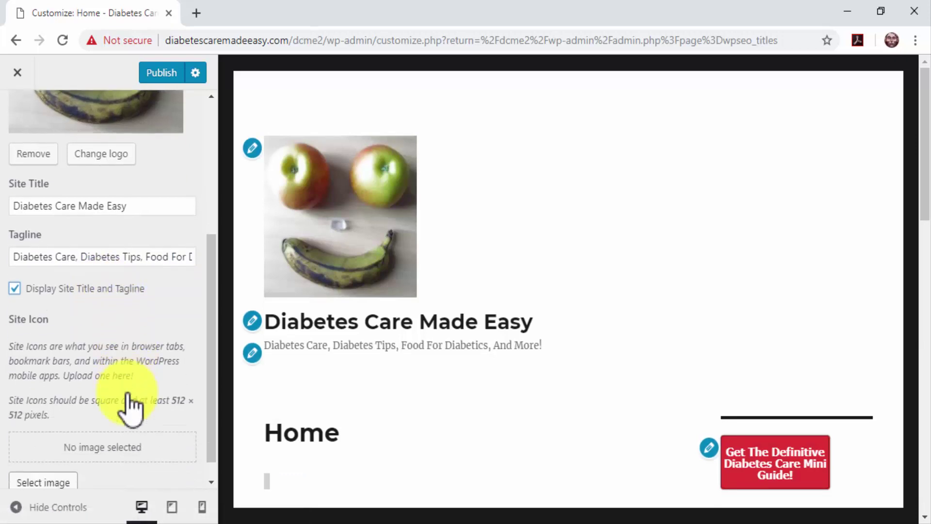
{"action": "left_click", "coordinate": [22, 459]}
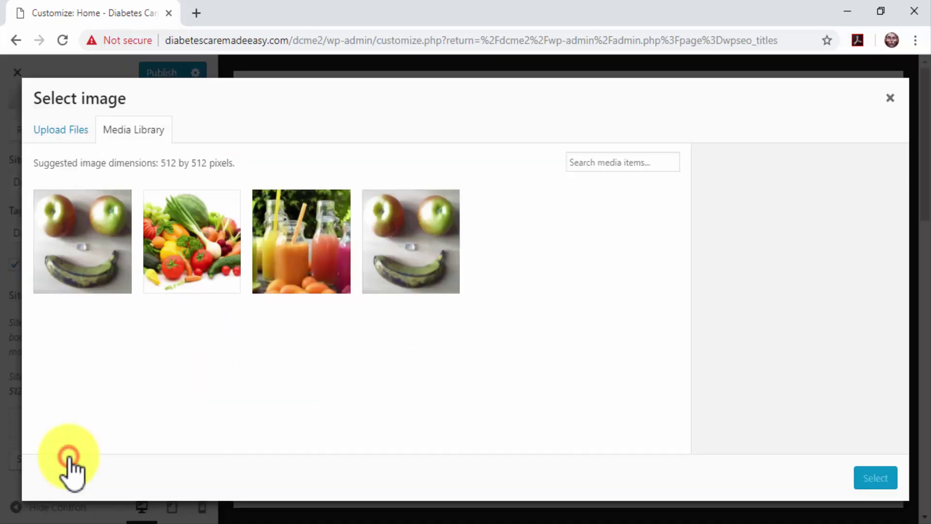
Step: Use DCME_Logo as the site icon with alt text 'Diabetes Type', then publish the changes
{"action": "left_click", "coordinate": [91, 270]}
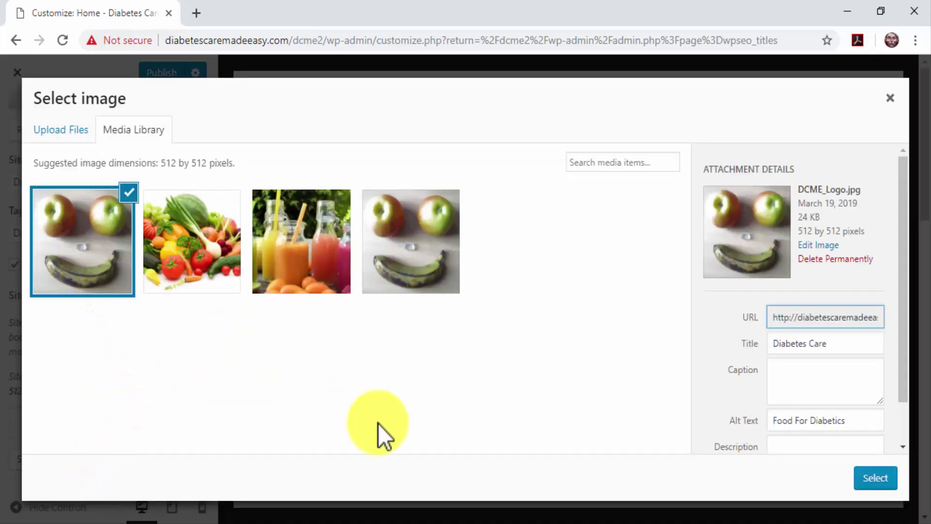
{"action": "scroll", "coordinate": [706, 329], "scroll_direction": "down", "scroll_amount": 1}
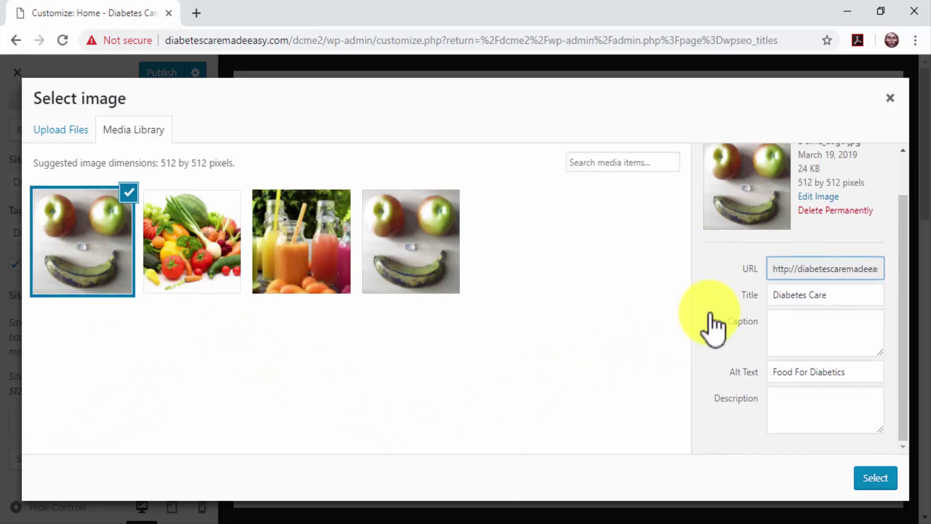
{"action": "triple_click", "coordinate": [852, 379]}
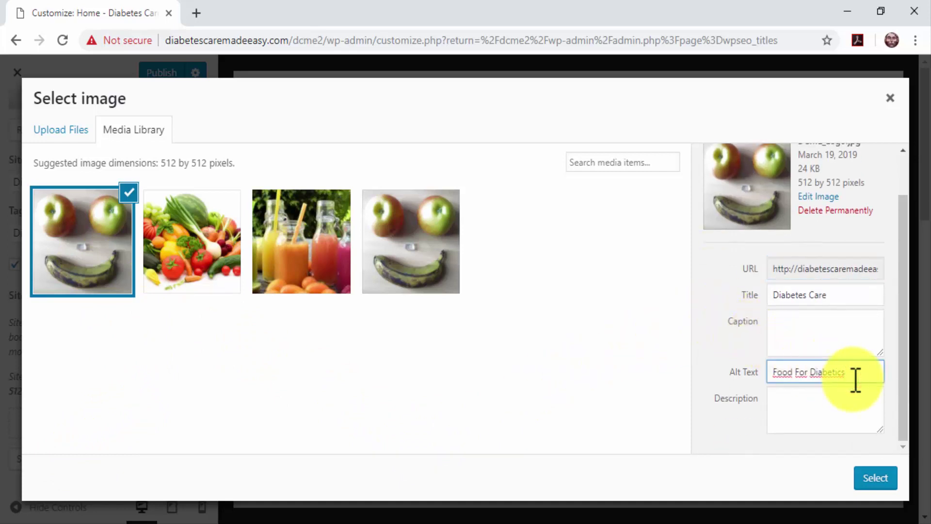
{"action": "type", "text": "Diabetes Type"}
{"action": "left_click", "coordinate": [875, 477]}
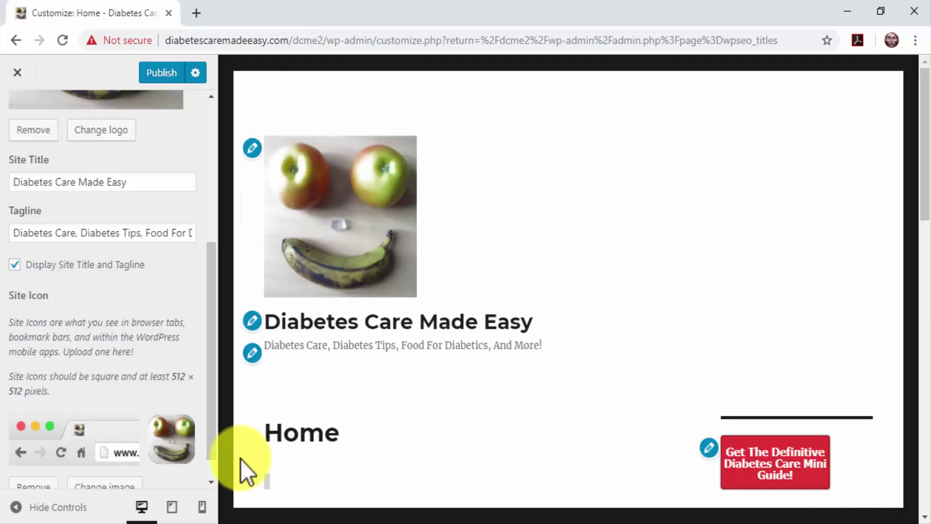
{"action": "left_click", "coordinate": [175, 79]}
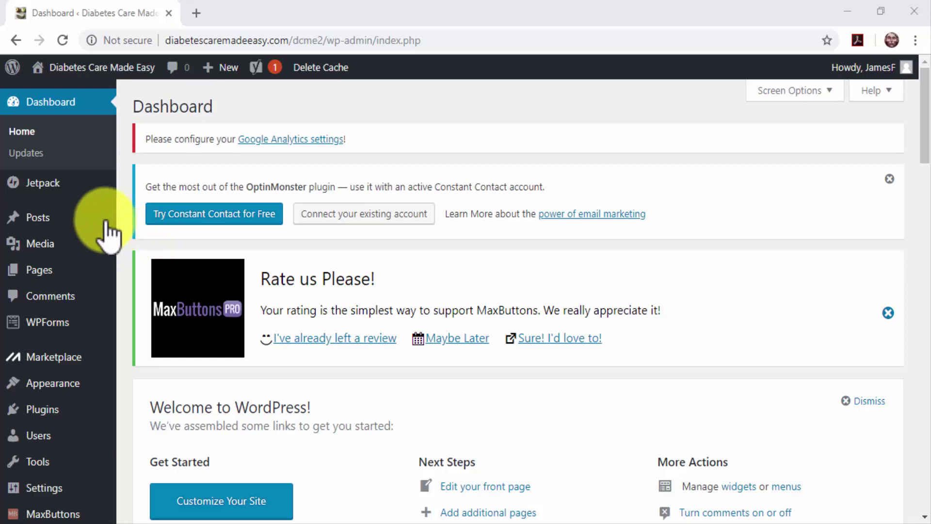
Step: Start a new post via Posts > Add New and place the cursor in the title field
{"action": "mouse_move", "coordinate": [107, 223]}
{"action": "left_click", "coordinate": [137, 234]}
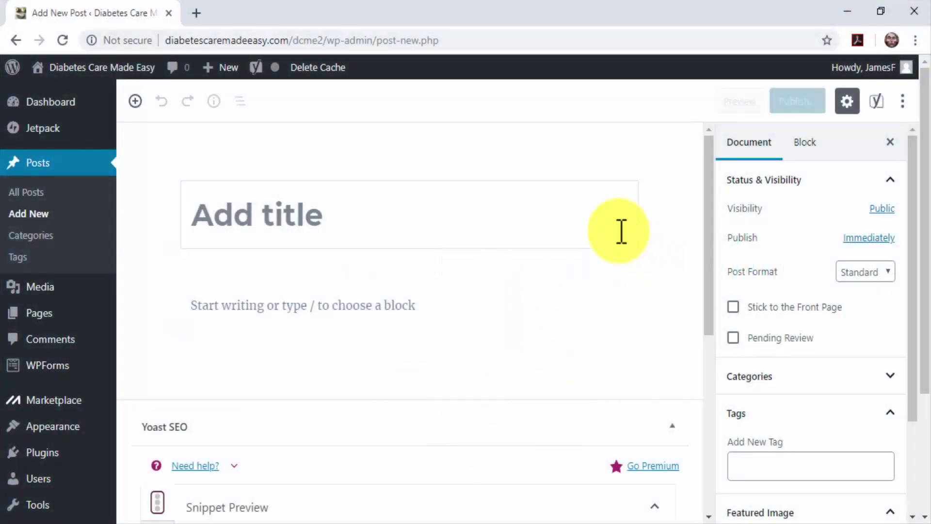
{"action": "left_click", "coordinate": [586, 215]}
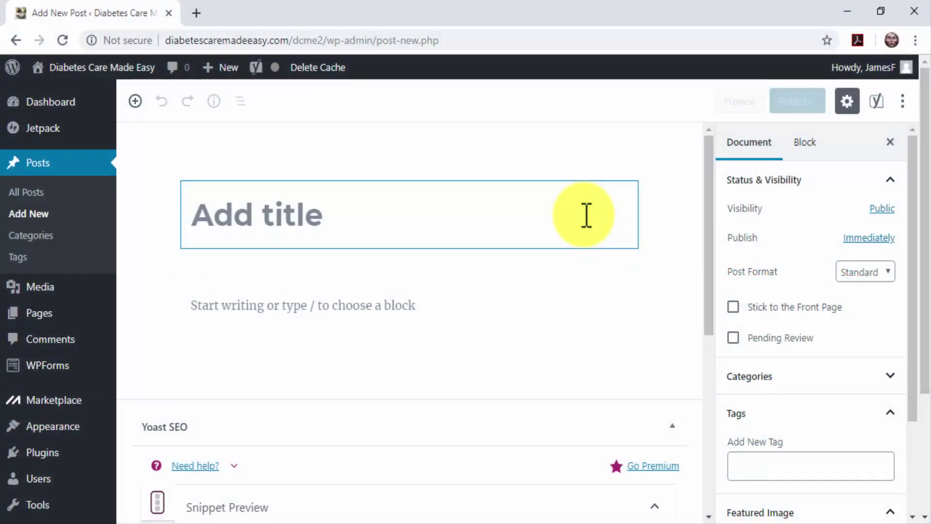
Step: Type the post title, beginning '5 Diabetes Care Best Practices You Won't'
{"action": "type", "text": "5"}
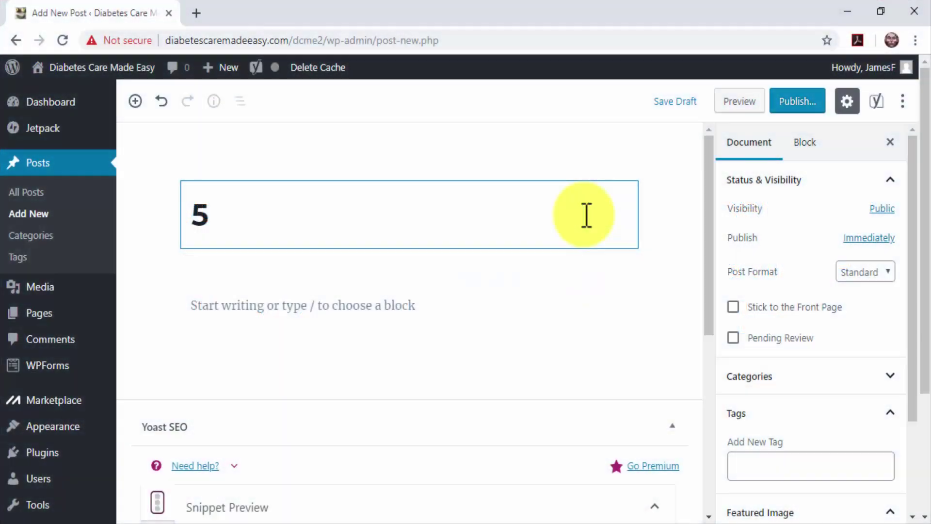
{"action": "type", "text": "D"}
{"action": "type", "text": "iabetes "}
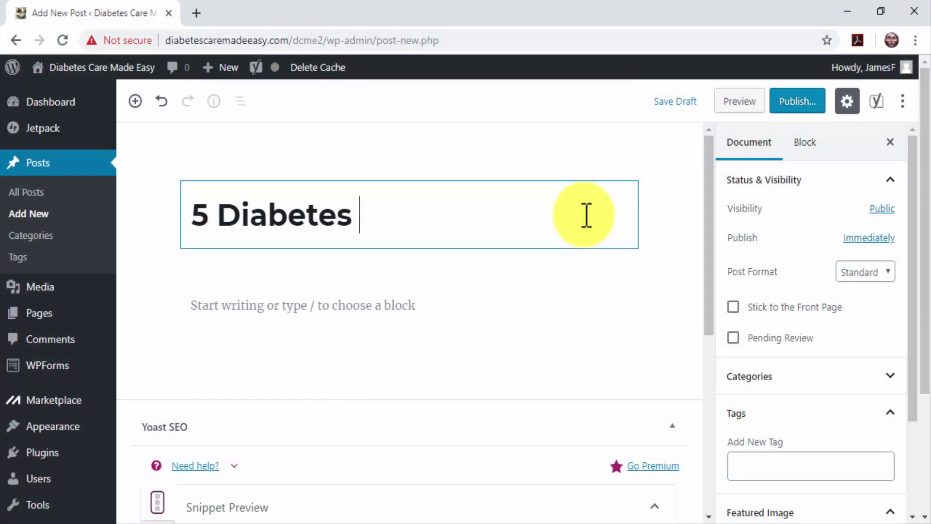
{"action": "type", "text": "Care Best "}
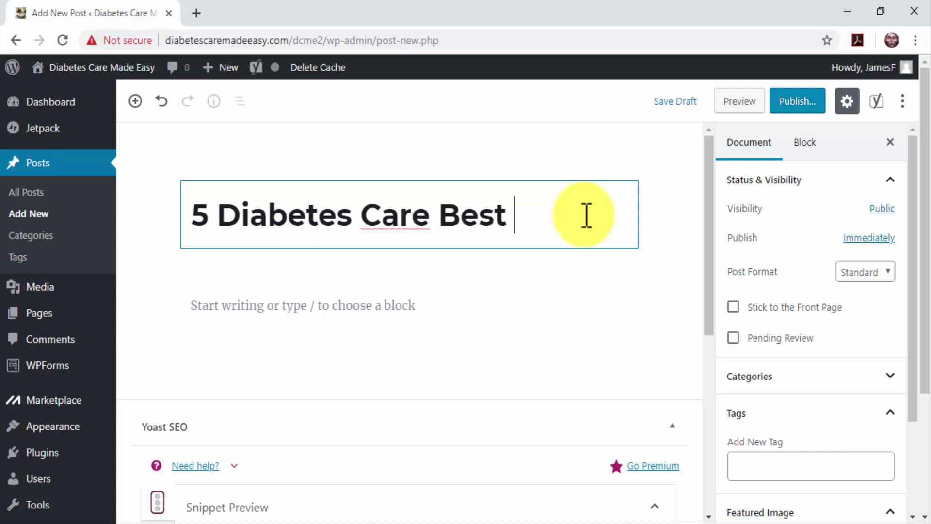
{"action": "type", "text": "Pract"}
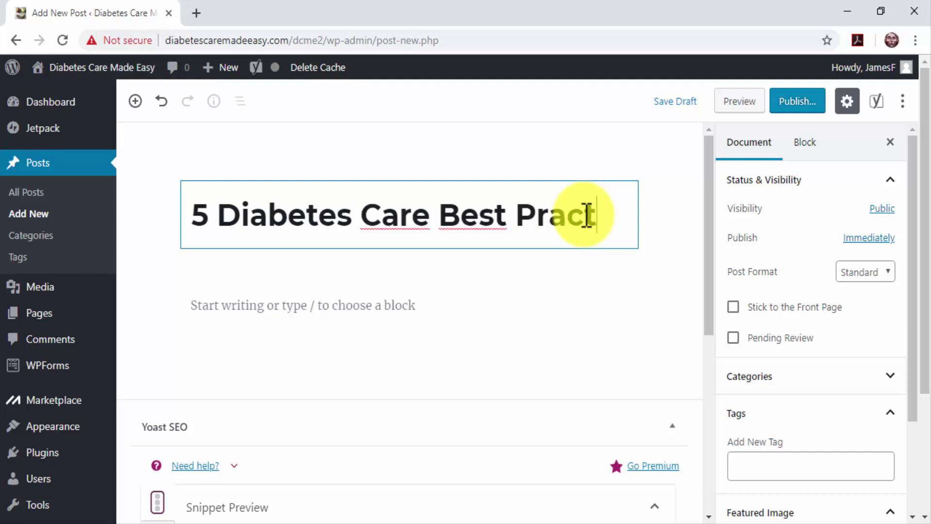
{"action": "type", "text": "ices"}
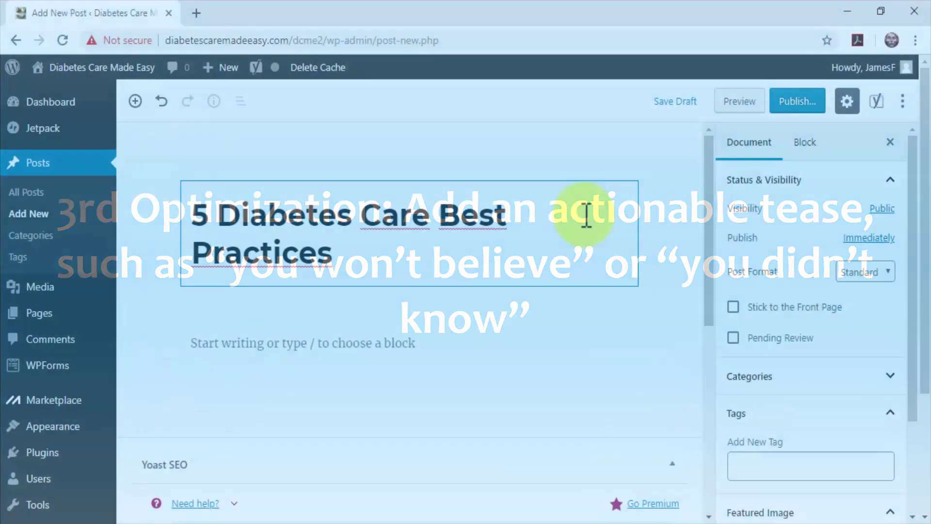
{"action": "type", "text": "You Won't Believe People Are Ignoring"}
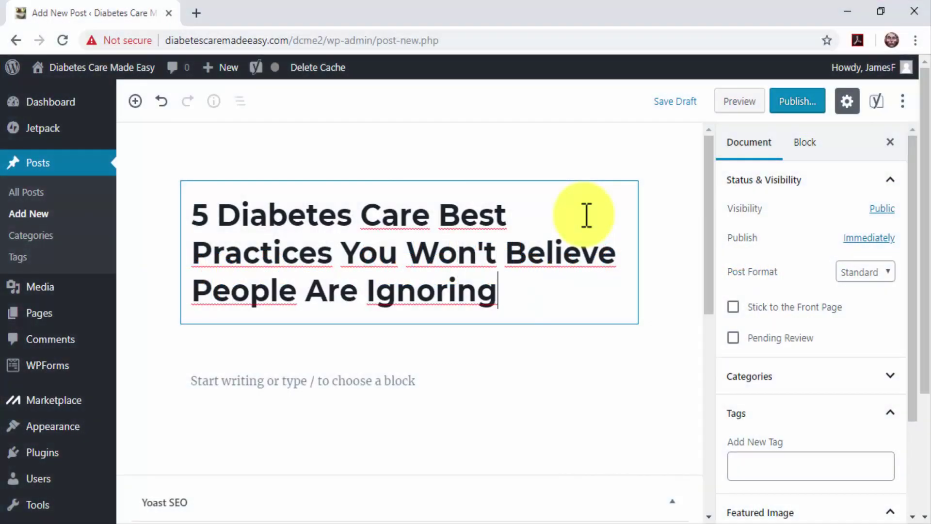
{"action": "left_click", "coordinate": [470, 378]}
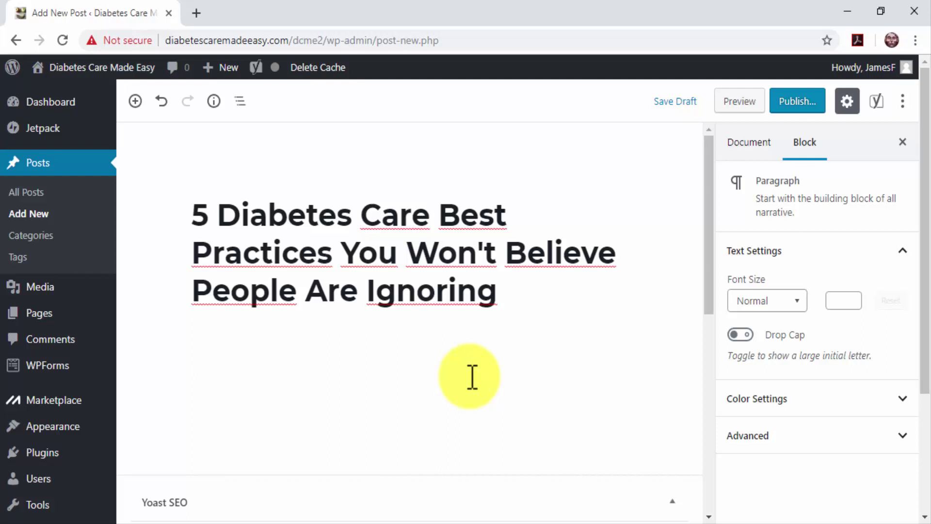
{"action": "key", "text": "ctrl+v"}
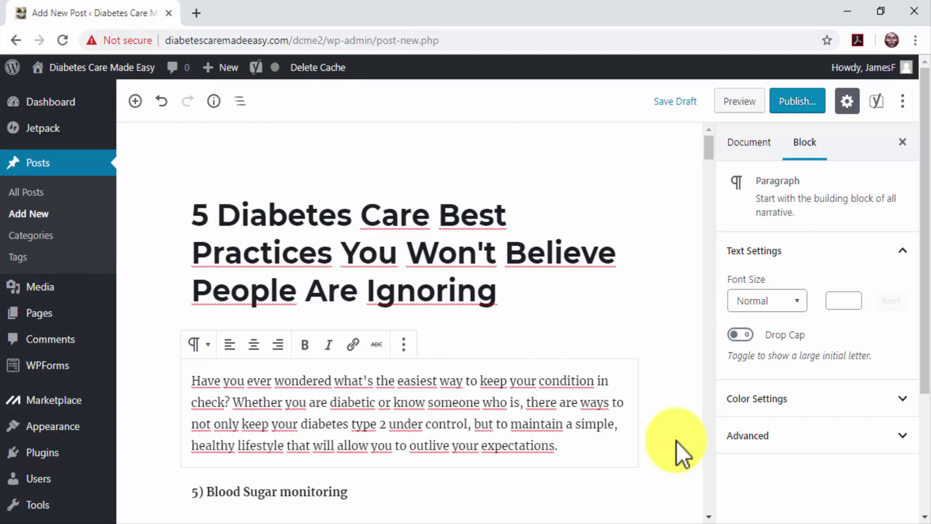
{"action": "scroll", "coordinate": [676, 440], "scroll_direction": "down", "scroll_amount": 2}
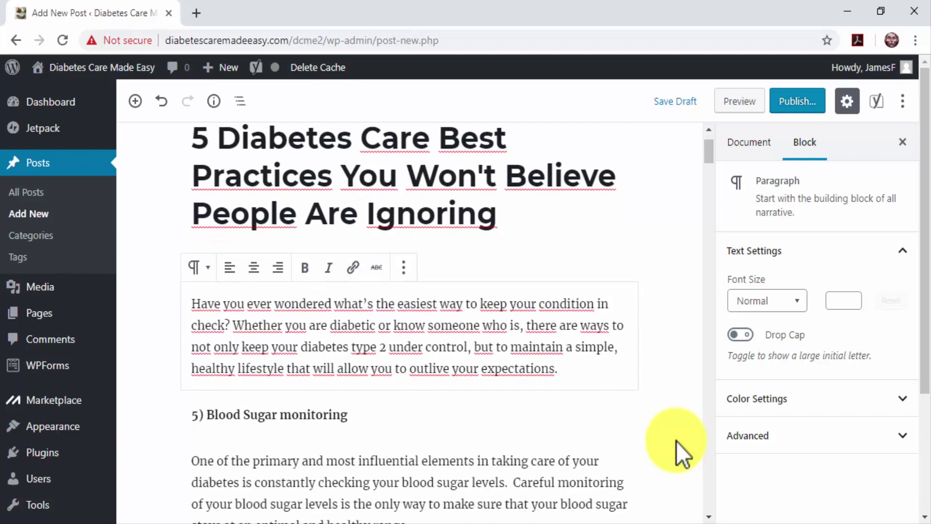
{"action": "scroll", "coordinate": [676, 441], "scroll_direction": "down", "scroll_amount": 2}
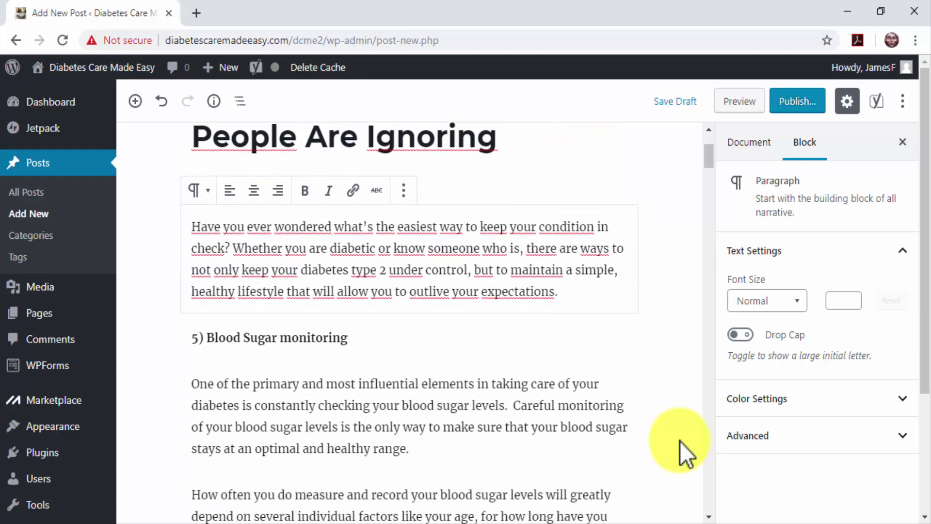
{"action": "scroll", "coordinate": [682, 440], "scroll_direction": "down", "scroll_amount": 2}
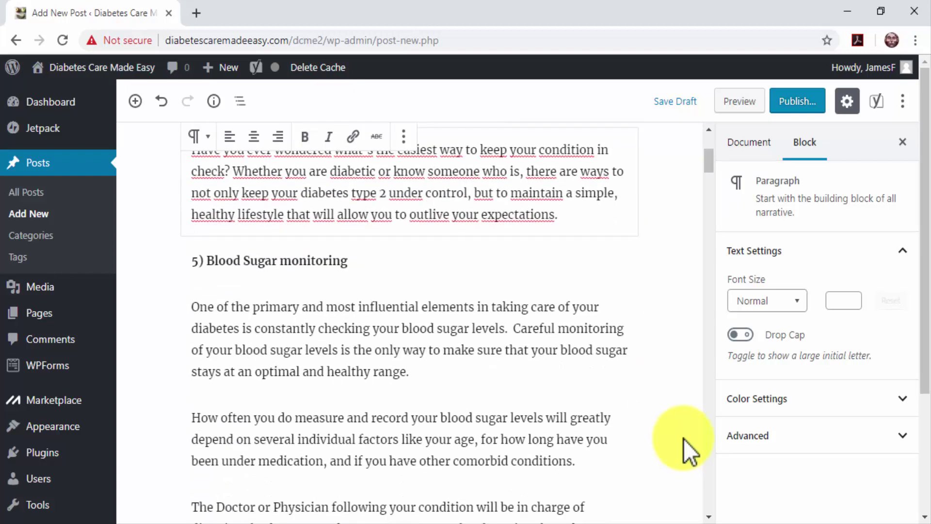
{"action": "scroll", "coordinate": [683, 439], "scroll_direction": "down", "scroll_amount": 2}
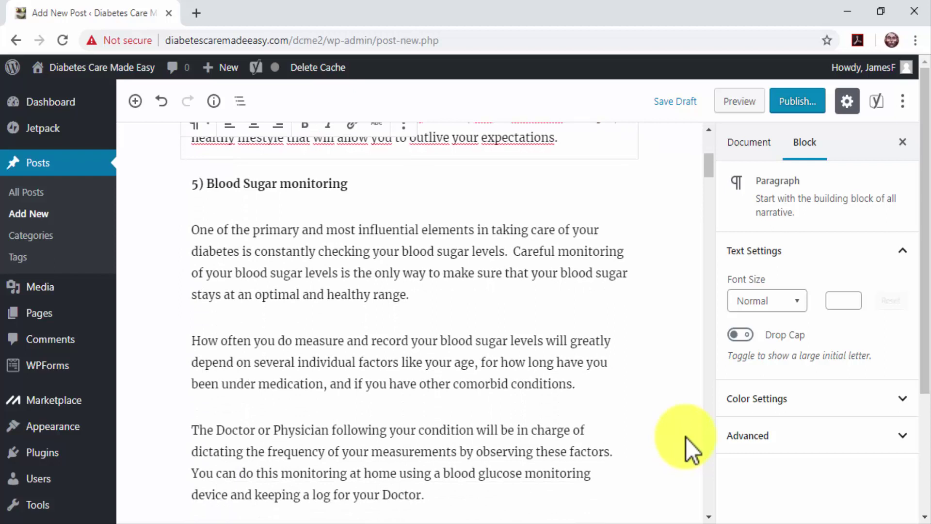
{"action": "scroll", "coordinate": [682, 437], "scroll_direction": "down", "scroll_amount": 4}
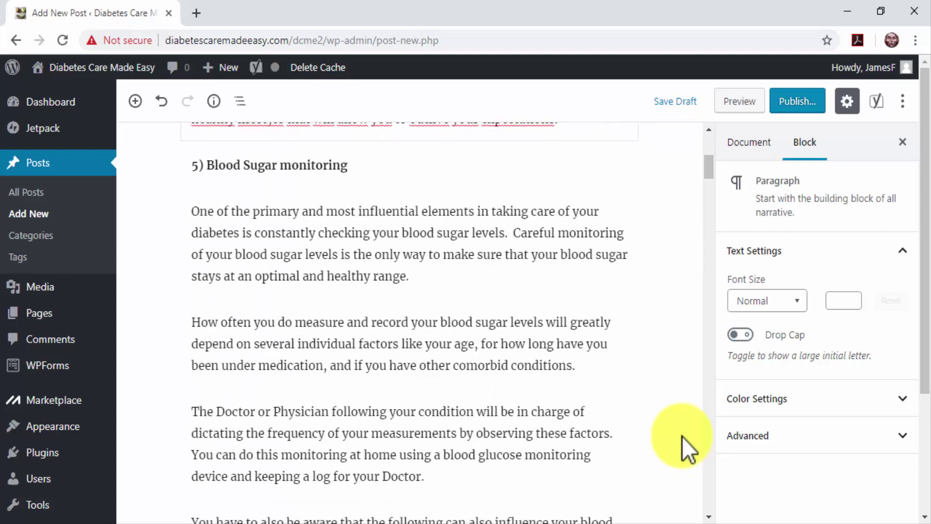
{"action": "scroll", "coordinate": [681, 436], "scroll_direction": "down", "scroll_amount": 2}
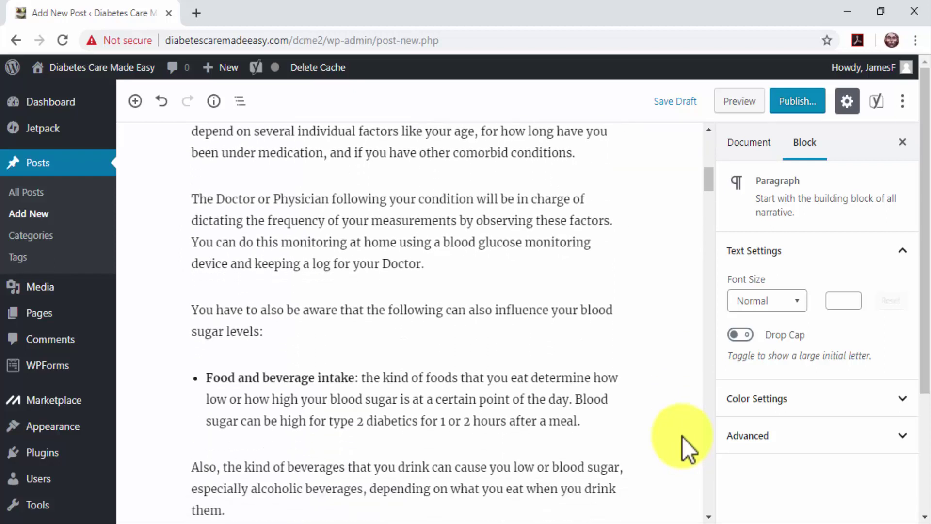
{"action": "scroll", "coordinate": [682, 436], "scroll_direction": "down", "scroll_amount": 2}
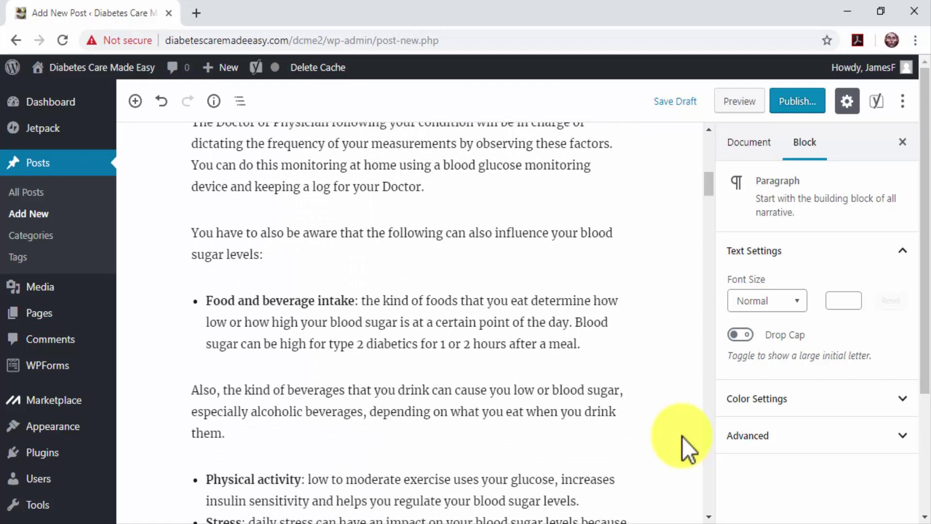
{"action": "scroll", "coordinate": [682, 436], "scroll_direction": "down", "scroll_amount": 6}
{"action": "scroll", "coordinate": [681, 436], "scroll_direction": "down", "scroll_amount": 8}
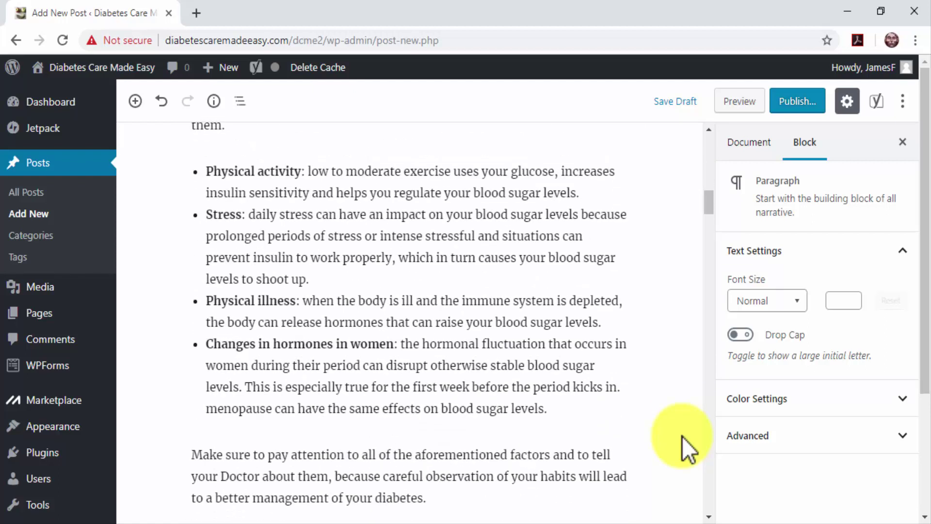
{"action": "scroll", "coordinate": [681, 437], "scroll_direction": "down", "scroll_amount": 6}
{"action": "scroll", "coordinate": [682, 436], "scroll_direction": "down", "scroll_amount": 9}
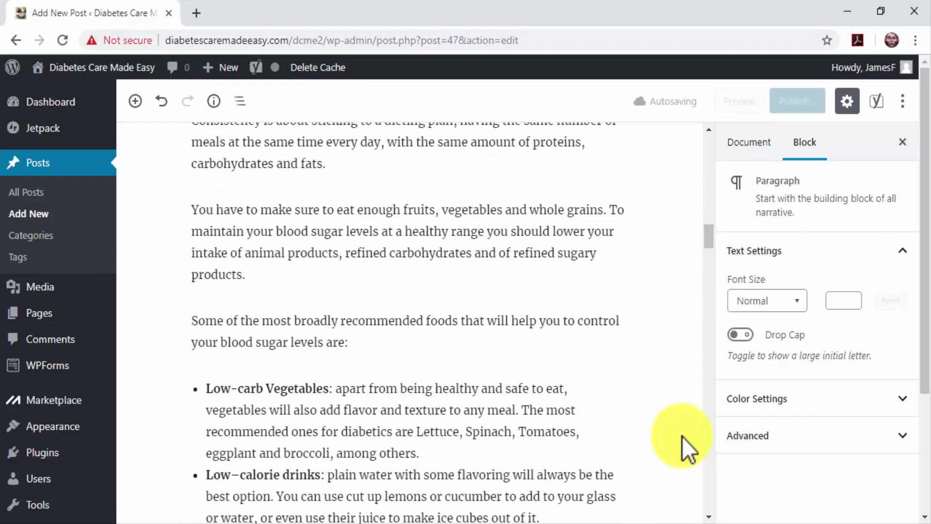
{"action": "scroll", "coordinate": [682, 437], "scroll_direction": "down", "scroll_amount": 10}
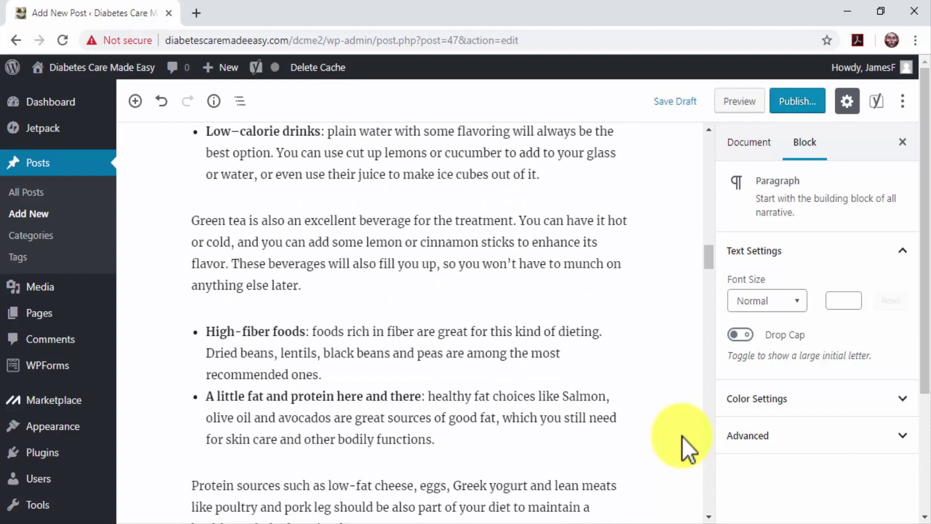
{"action": "scroll", "coordinate": [681, 437], "scroll_direction": "down", "scroll_amount": 3}
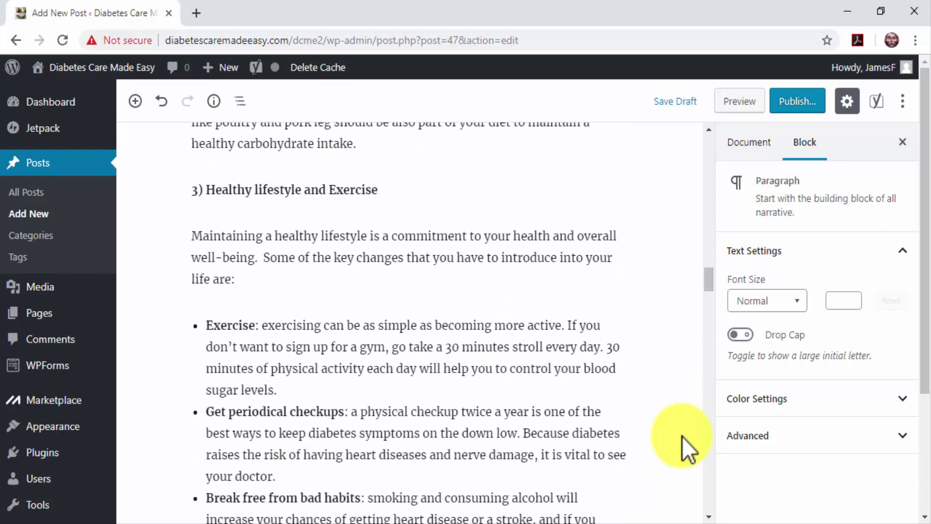
{"action": "scroll", "coordinate": [681, 437], "scroll_direction": "down", "scroll_amount": 5}
{"action": "scroll", "coordinate": [682, 437], "scroll_direction": "down", "scroll_amount": 8}
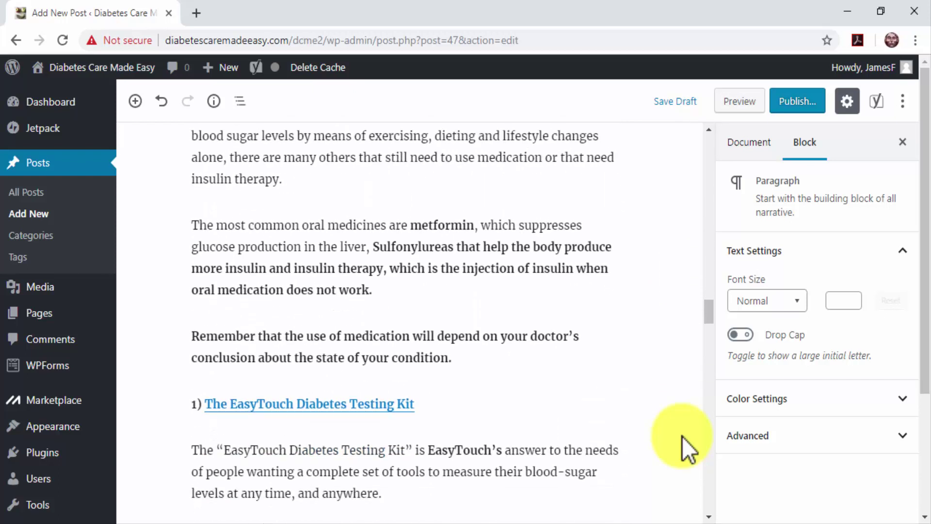
{"action": "scroll", "coordinate": [682, 436], "scroll_direction": "down", "scroll_amount": 5}
{"action": "scroll", "coordinate": [682, 436], "scroll_direction": "down", "scroll_amount": 10}
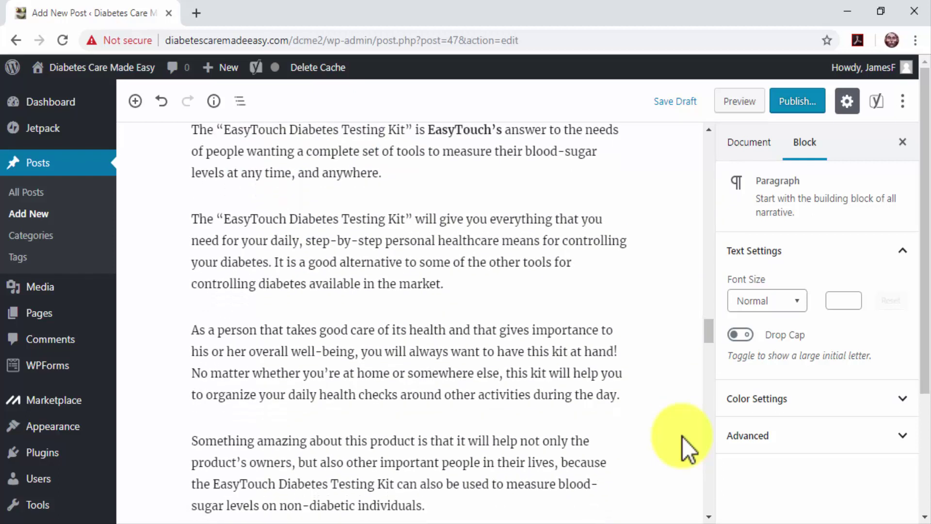
{"action": "scroll", "coordinate": [682, 436], "scroll_direction": "down", "scroll_amount": 20}
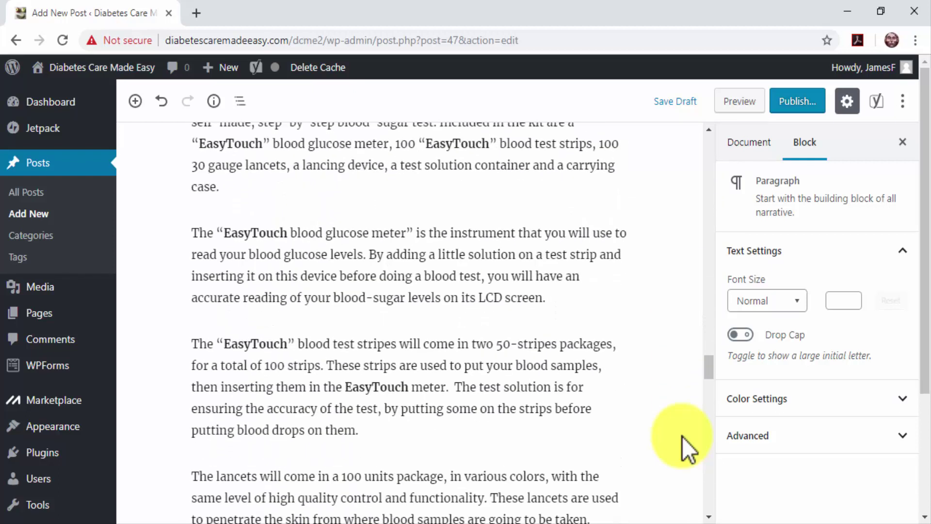
{"action": "scroll", "coordinate": [682, 437], "scroll_direction": "down", "scroll_amount": 20}
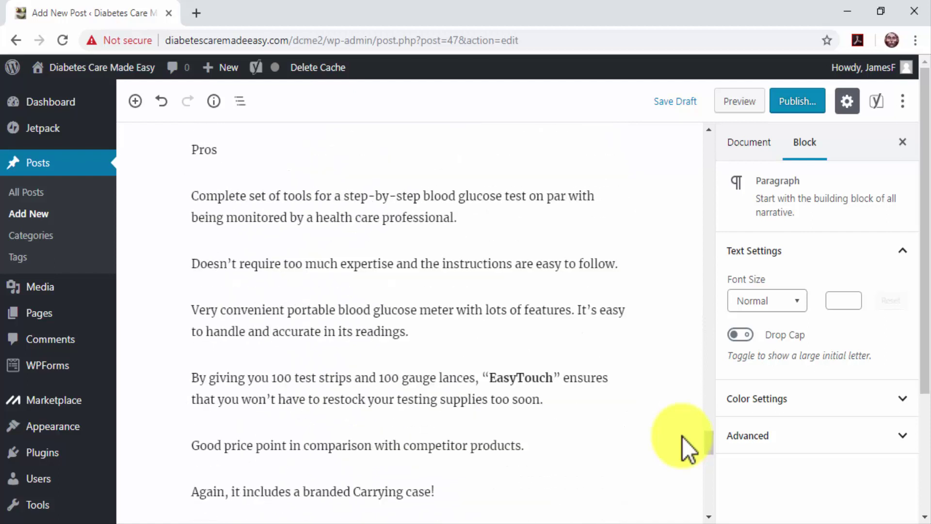
{"action": "scroll", "coordinate": [681, 436], "scroll_direction": "down", "scroll_amount": 3}
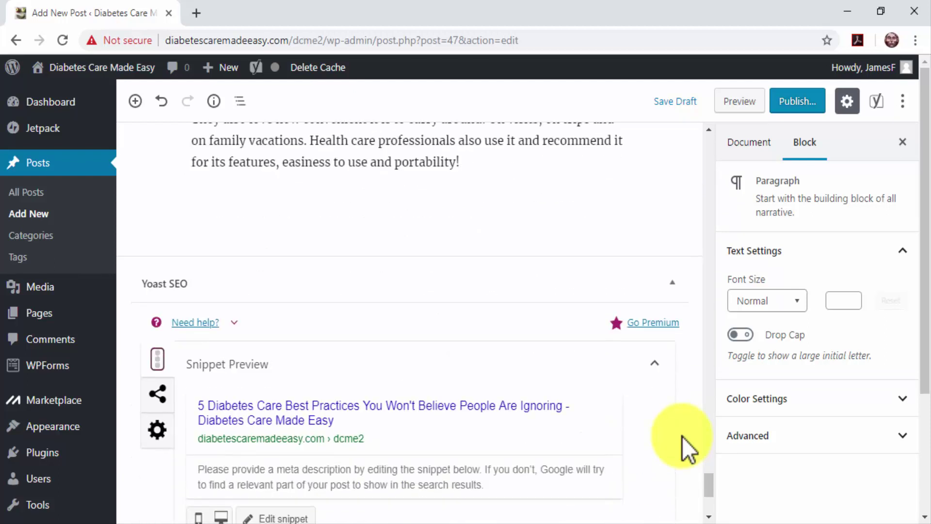
{"action": "left_click_drag", "start_coordinate": [711, 480], "coordinate": [709, 454]}
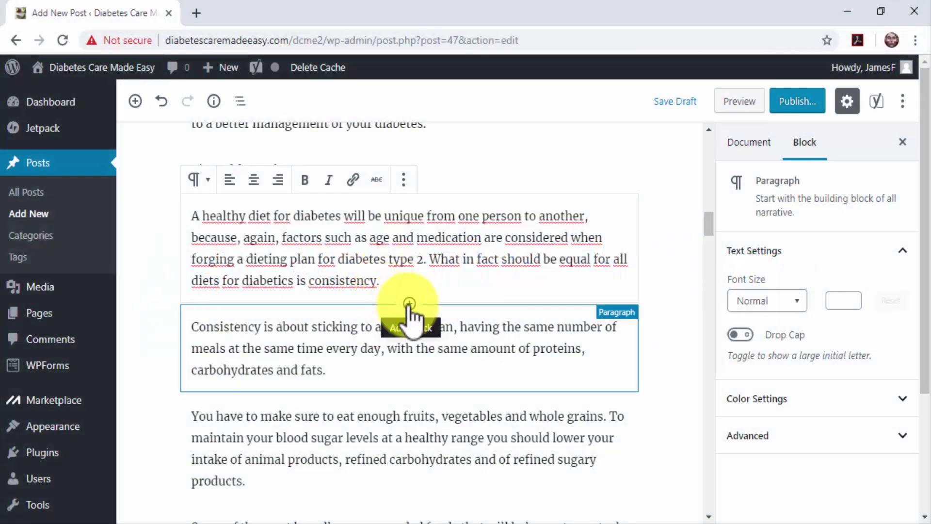
Step: Insert an image block after the healthy-diet paragraph using df2.jpg from the Media Library
{"action": "left_click", "coordinate": [409, 304]}
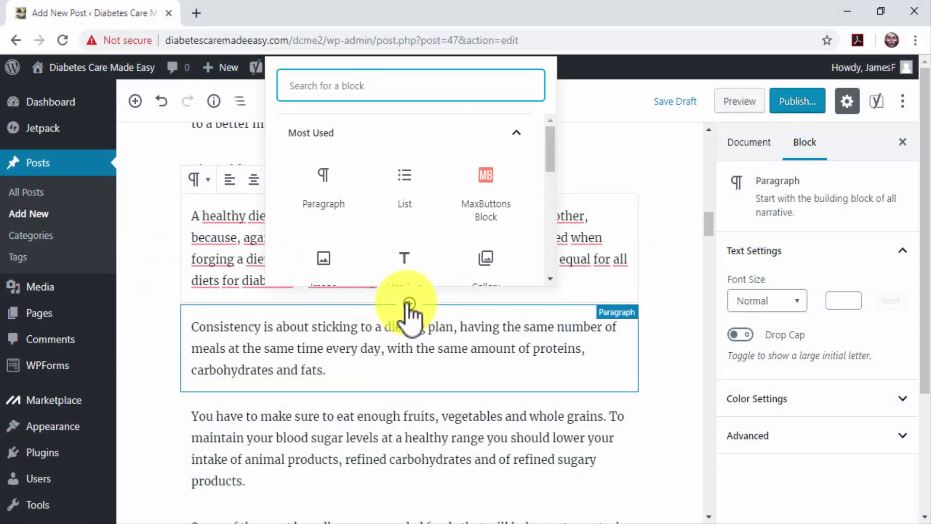
{"action": "scroll", "coordinate": [384, 197], "scroll_direction": "down", "scroll_amount": 2}
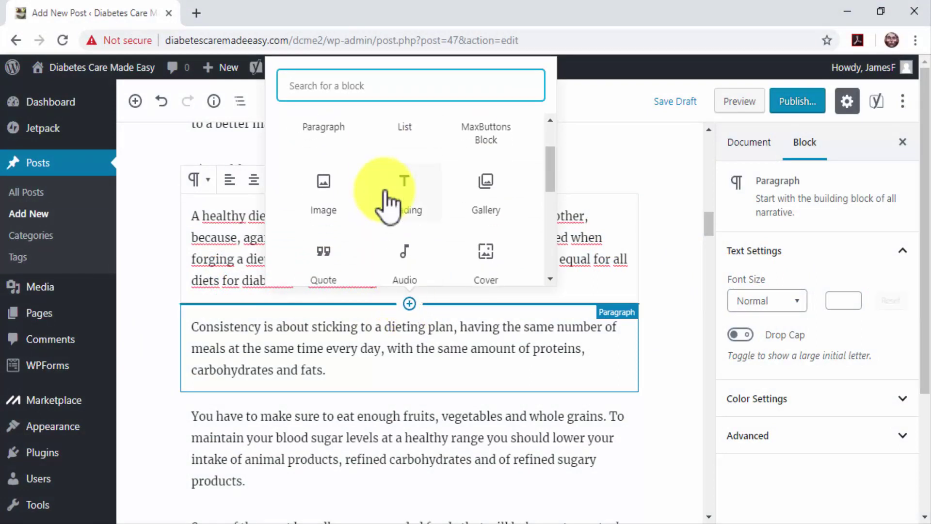
{"action": "left_click", "coordinate": [328, 197]}
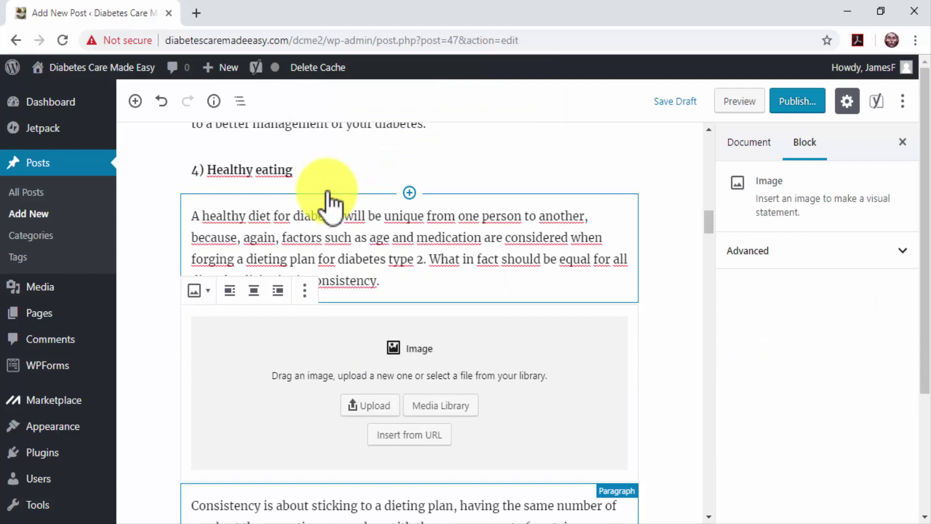
{"action": "left_click", "coordinate": [423, 403]}
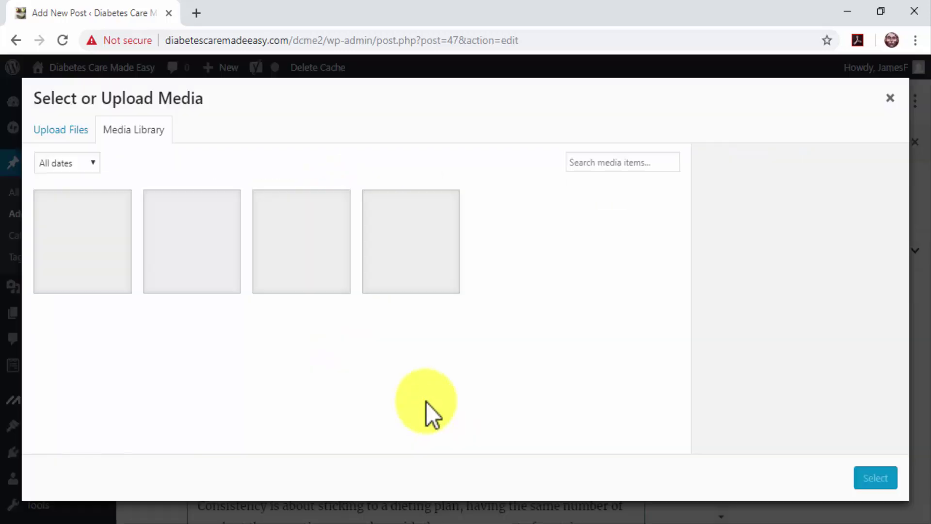
{"action": "left_click", "coordinate": [203, 274]}
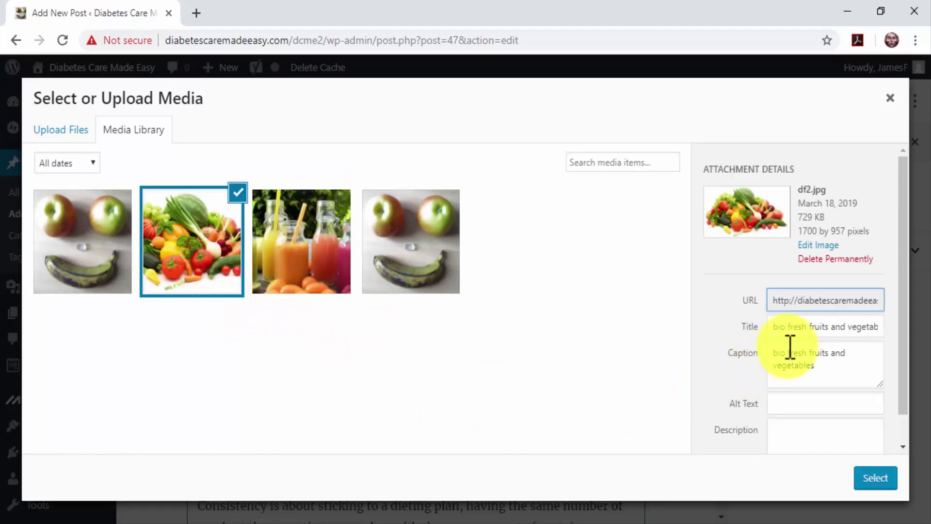
Step: Give the photo the title 'Diabetes Care' and alt text 'Food For Diabetics', then insert it
{"action": "left_click", "coordinate": [813, 332]}
{"action": "triple_click", "coordinate": [814, 332]}
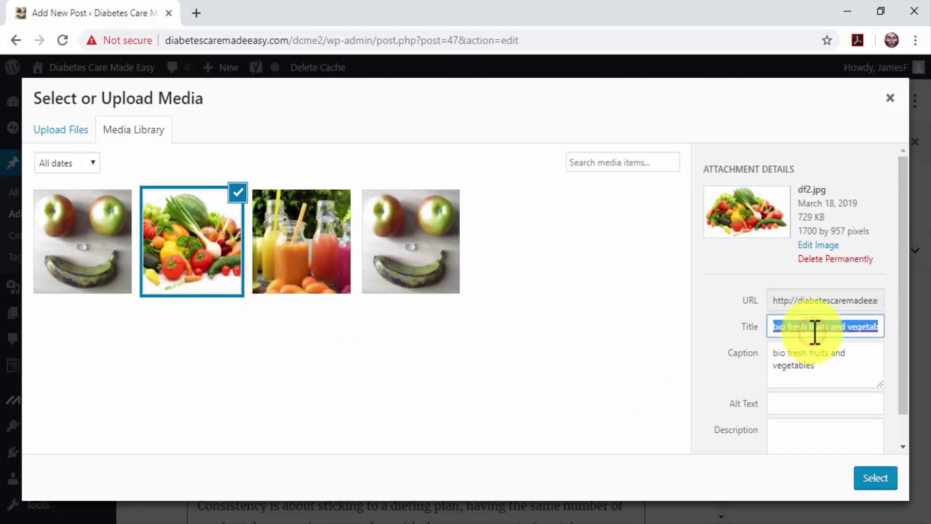
{"action": "key", "text": "BackSpace"}
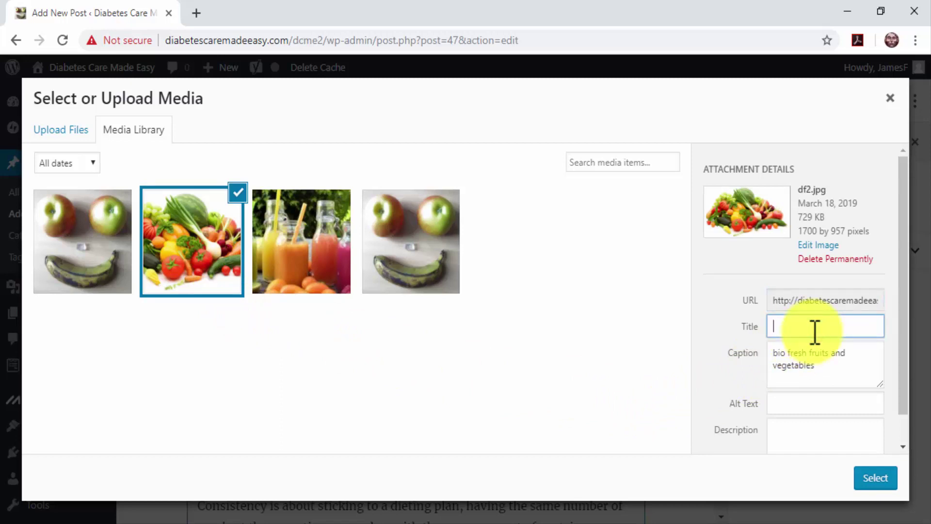
{"action": "type", "text": "Diabetes Care"}
{"action": "left_click", "coordinate": [821, 403]}
{"action": "type", "text": "Food For Diabetics"}
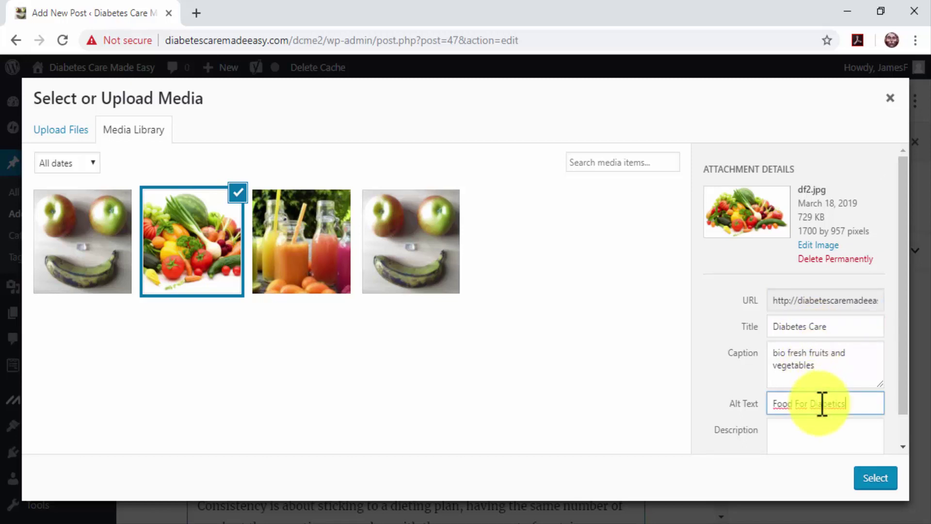
{"action": "left_click", "coordinate": [872, 479]}
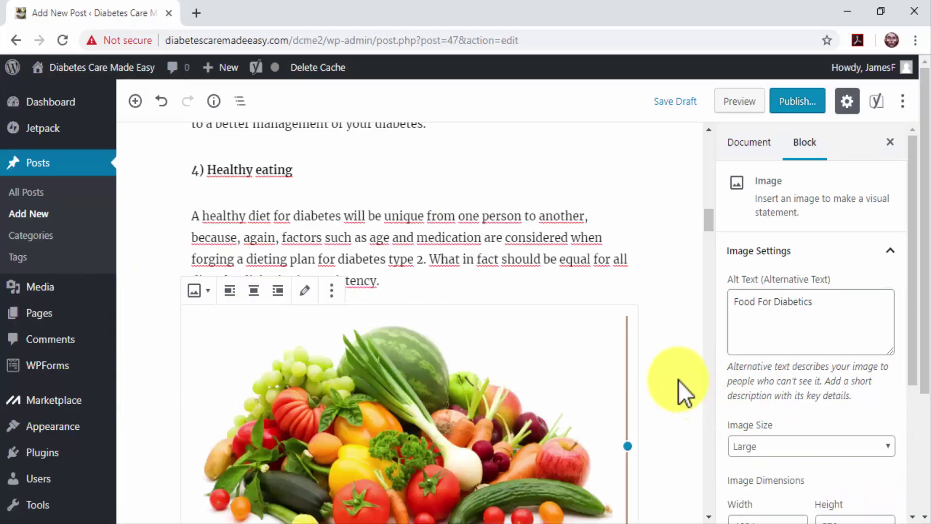
{"action": "scroll", "coordinate": [679, 380], "scroll_direction": "down", "scroll_amount": 3}
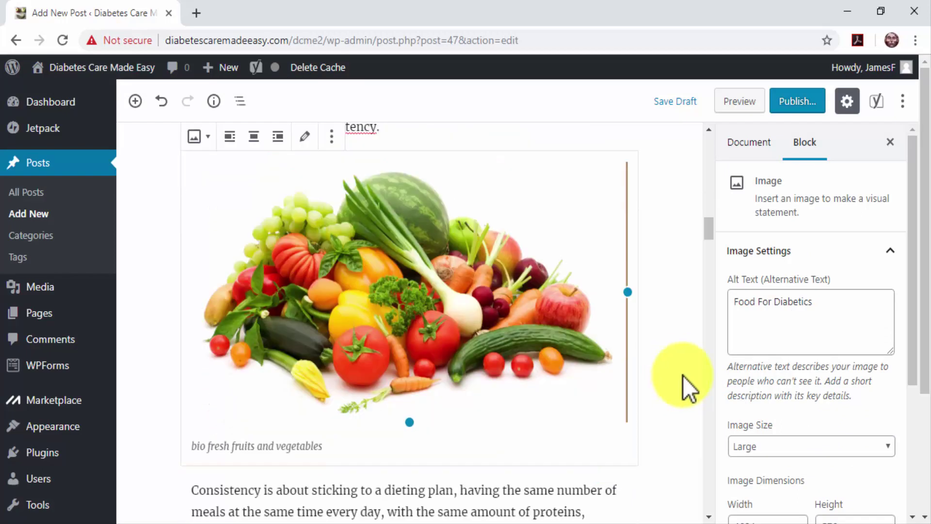
Step: Set the smoothies photo as the post's featured image in the Document settings
{"action": "left_click", "coordinate": [751, 142]}
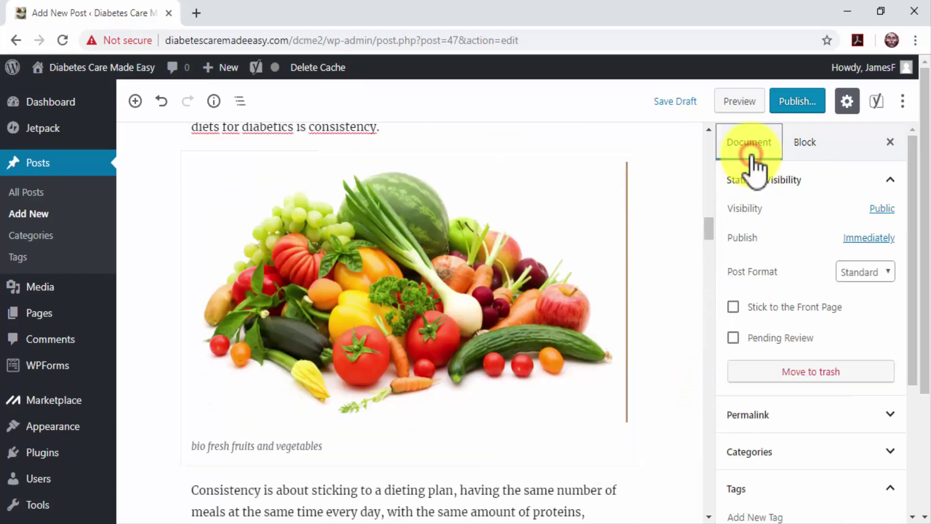
{"action": "scroll", "coordinate": [825, 465], "scroll_direction": "down", "scroll_amount": 2}
{"action": "left_click", "coordinate": [824, 405]}
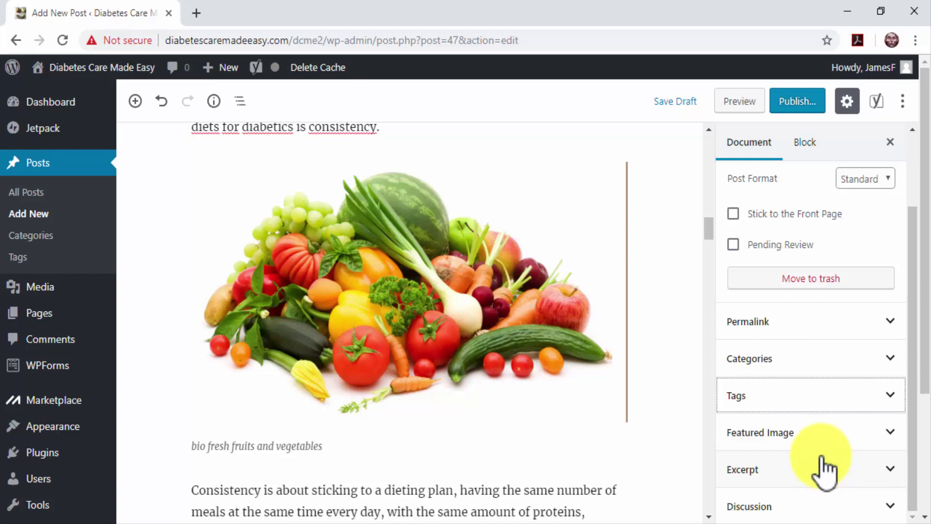
{"action": "left_click", "coordinate": [815, 439]}
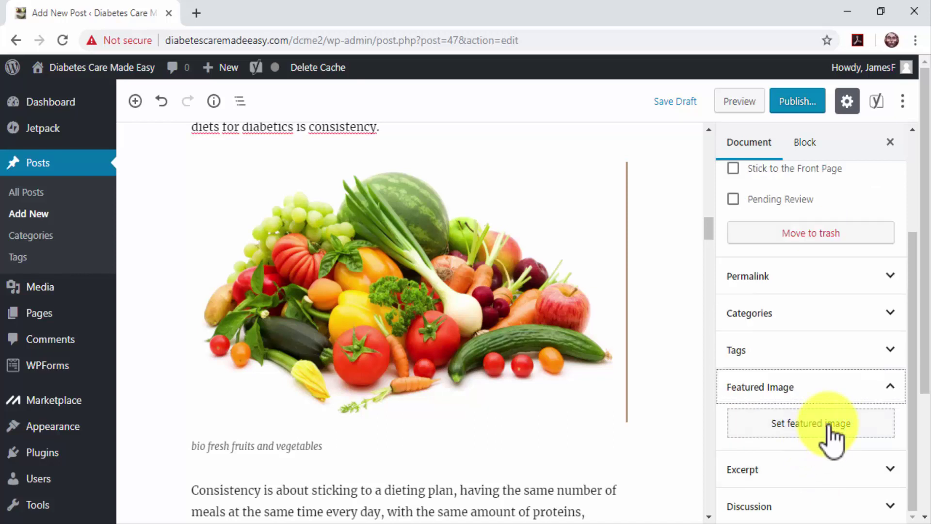
{"action": "left_click", "coordinate": [831, 428]}
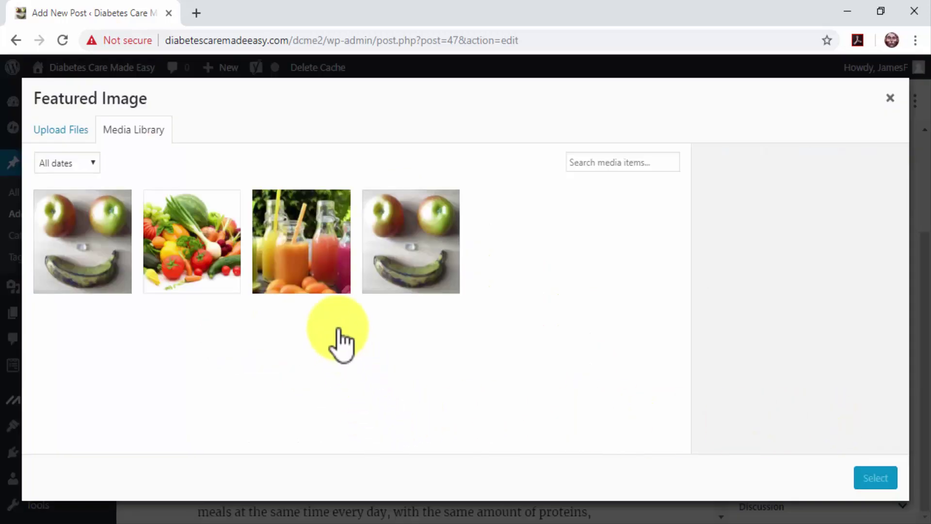
{"action": "left_click", "coordinate": [318, 274]}
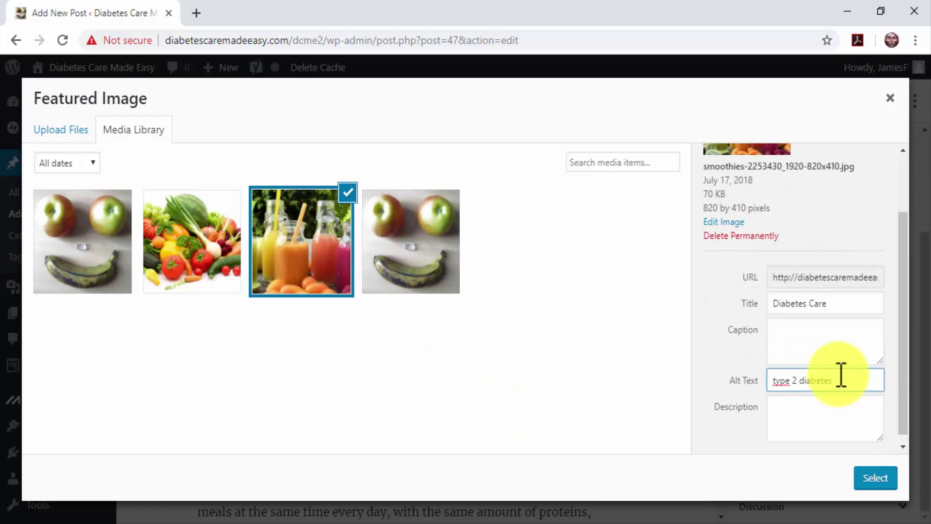
{"action": "left_click", "coordinate": [873, 476]}
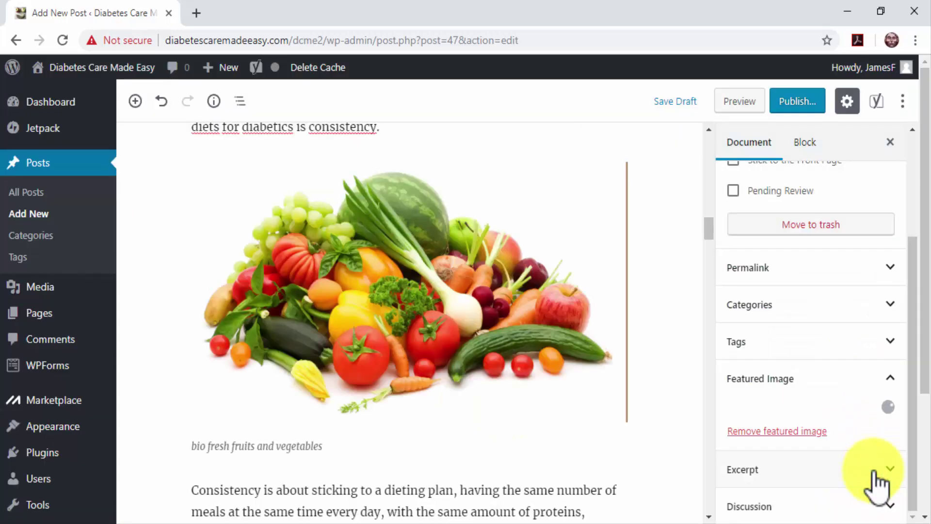
{"action": "left_click", "coordinate": [809, 370]}
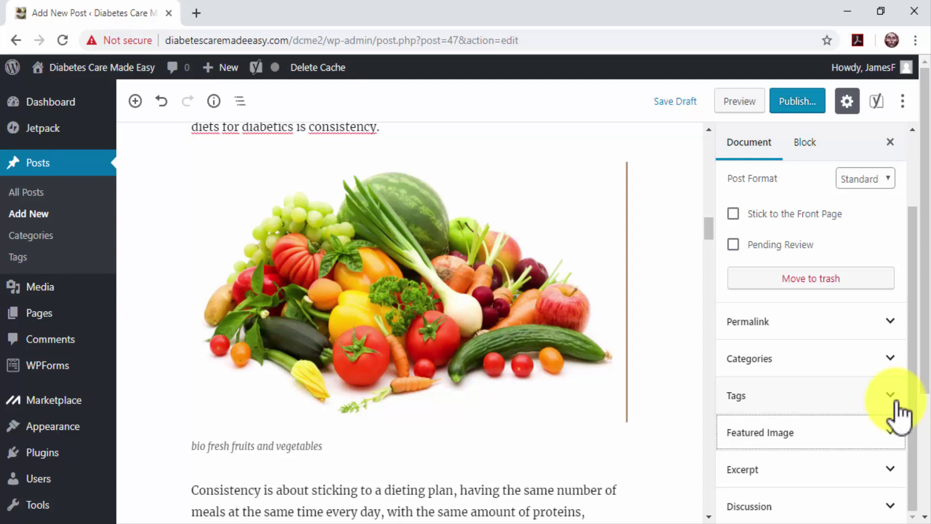
Step: Add the tags diabetes care, food for diabetics, diabetes tips and type 2 diabetes
{"action": "left_click", "coordinate": [897, 403]}
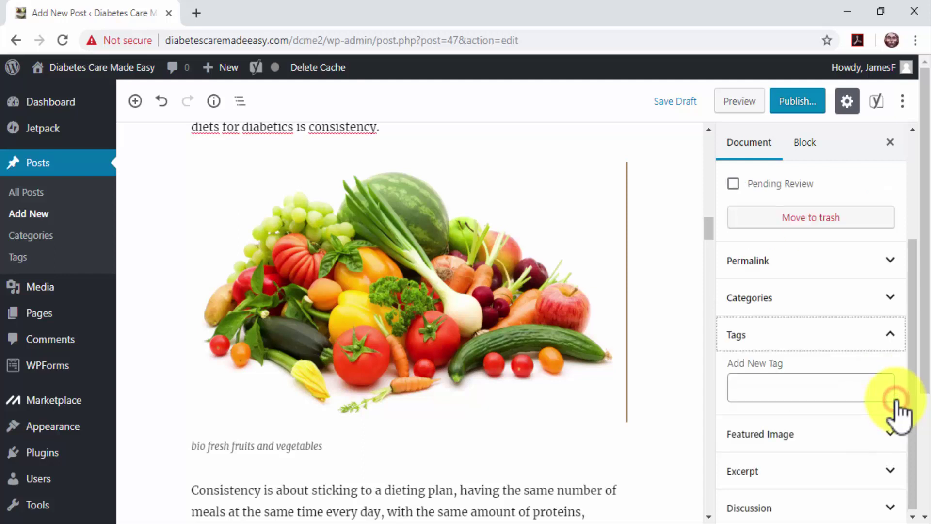
{"action": "left_click", "coordinate": [871, 389]}
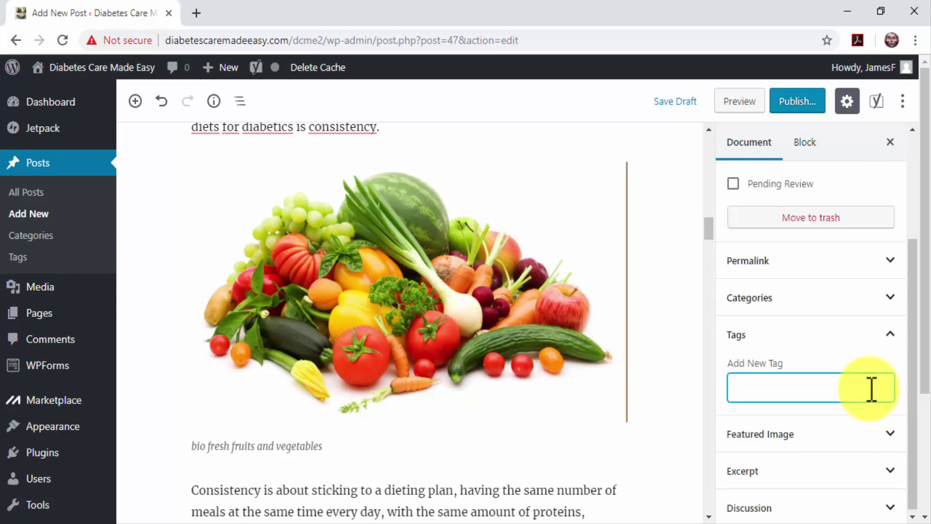
{"action": "type", "text": "diabetes care"}
{"action": "key", "text": "Return"}
{"action": "type", "text": "food for diabetics"}
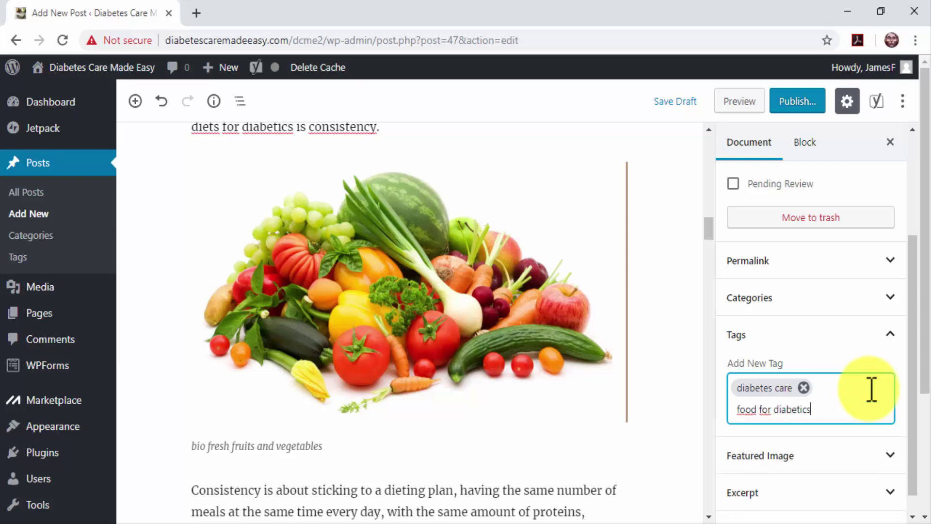
{"action": "key", "text": "Return"}
{"action": "type", "text": "diabetes tips, type 2 diabetes"}
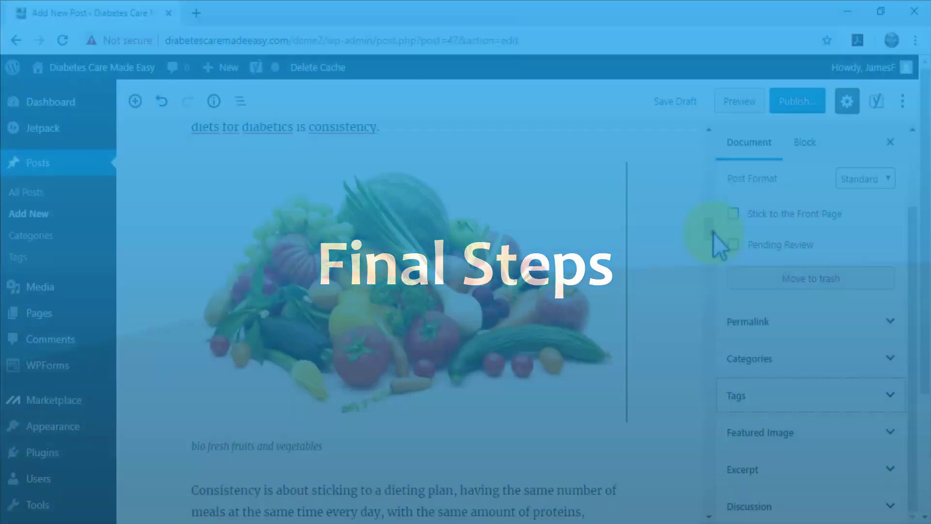
{"action": "left_click_drag", "start_coordinate": [713, 234], "coordinate": [691, 144]}
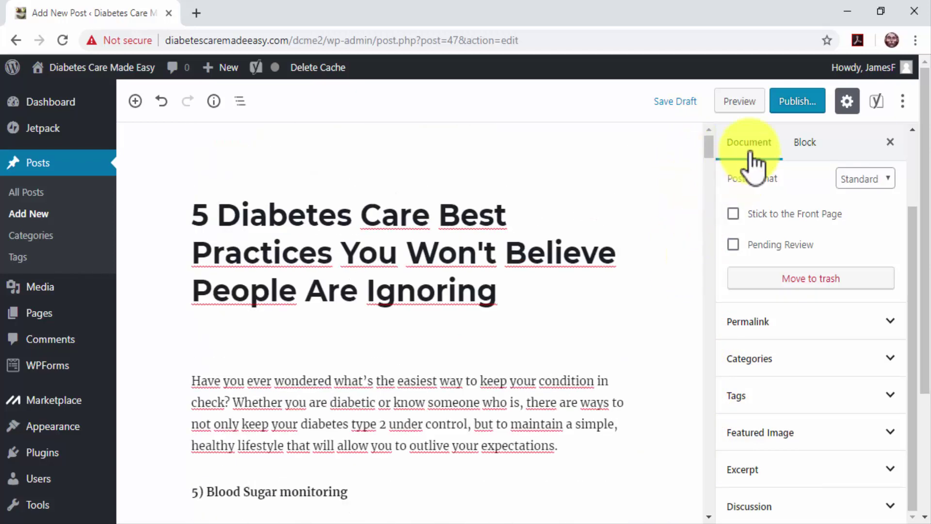
Step: Publish the post after the pre-publish checks and copy its link
{"action": "left_click", "coordinate": [781, 109]}
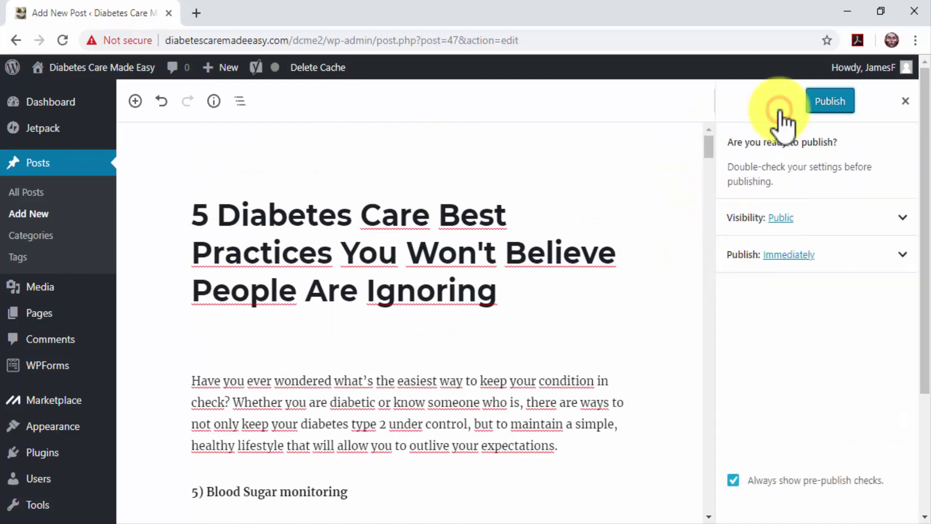
{"action": "left_click", "coordinate": [814, 112]}
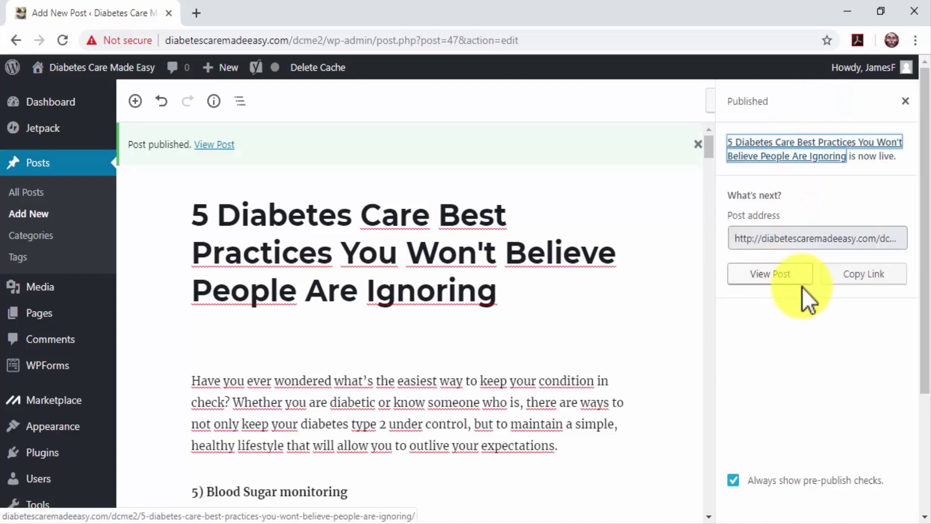
{"action": "left_click", "coordinate": [830, 281]}
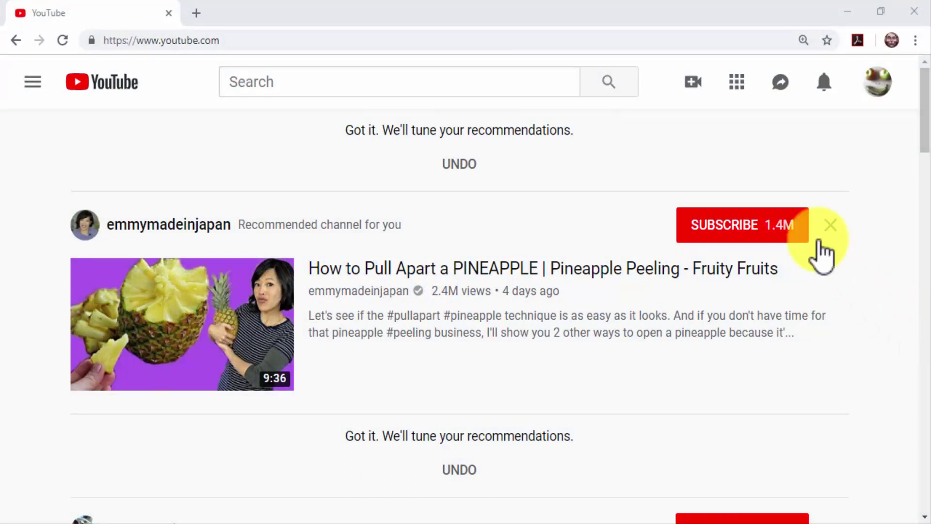
Step: Upload the DCME_2_Medium video file to YouTube
{"action": "left_click", "coordinate": [698, 93]}
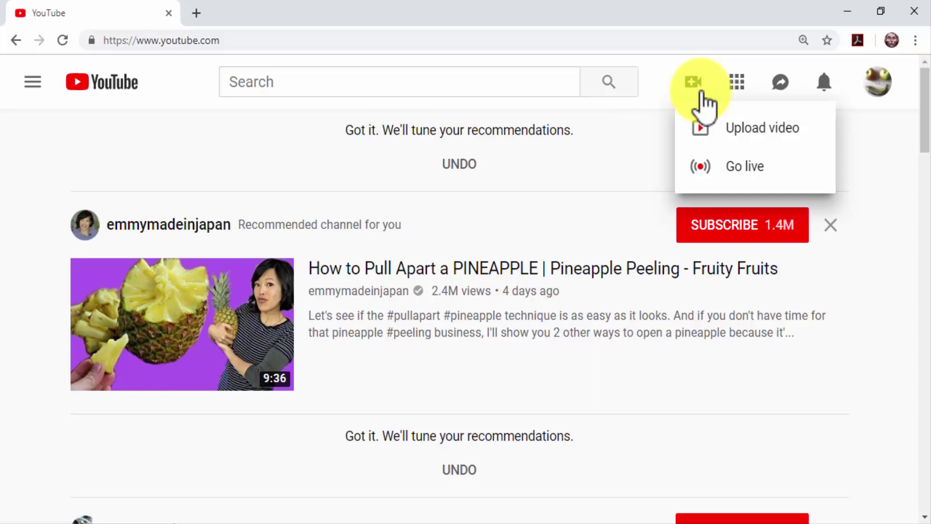
{"action": "left_click", "coordinate": [732, 130]}
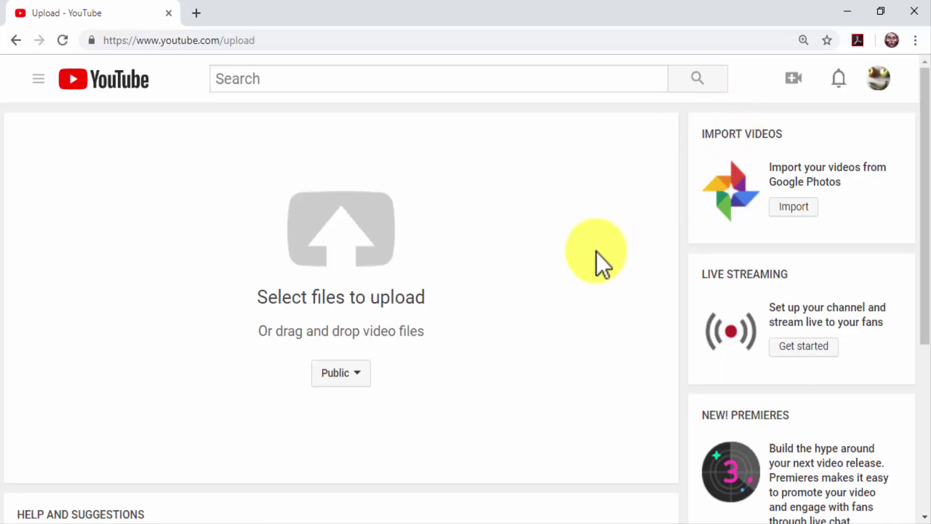
{"action": "left_click", "coordinate": [405, 227]}
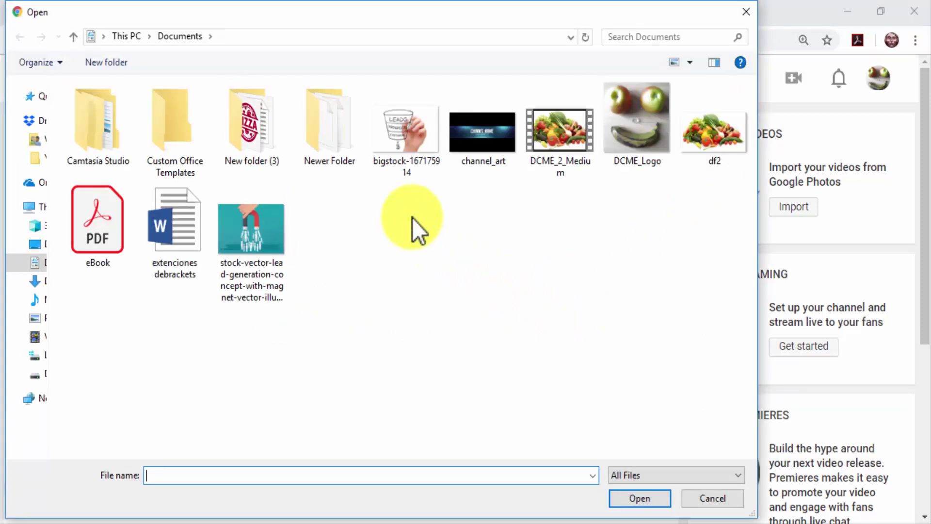
{"action": "double_click", "coordinate": [531, 152]}
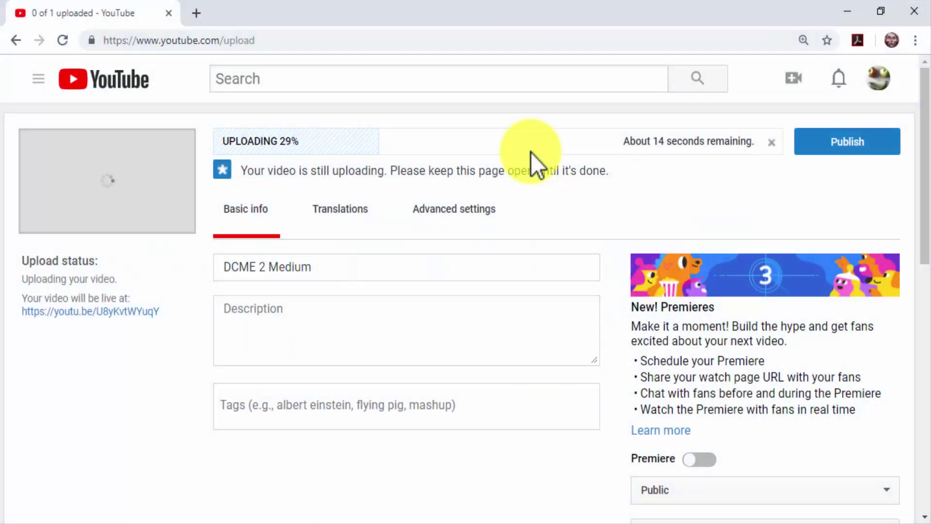
Step: Delete the default 'DCME 2 Medium' title from the Title field
{"action": "left_click", "coordinate": [477, 259]}
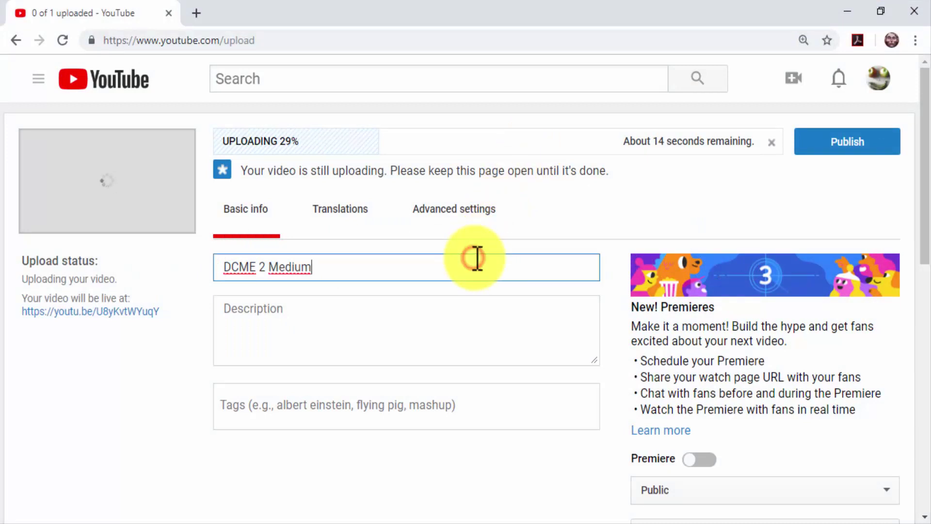
{"action": "key", "text": "BackSpace"}
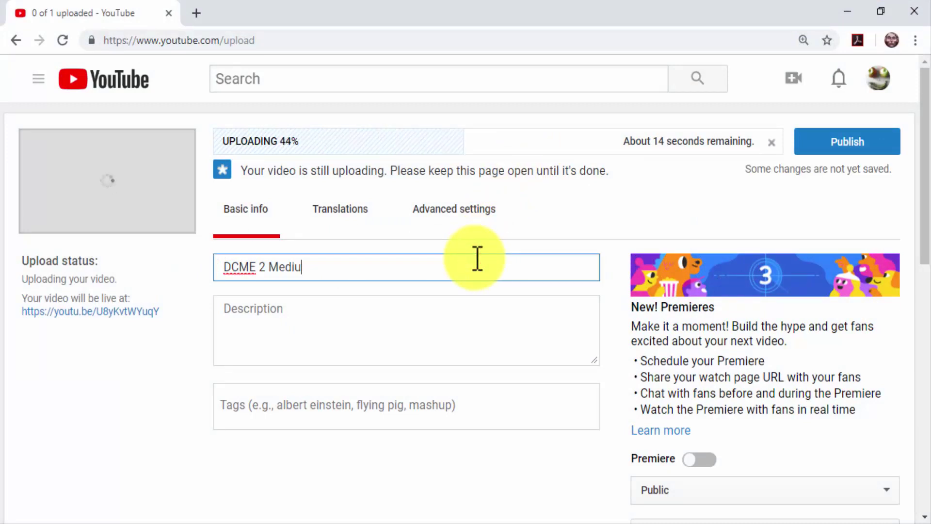
{"action": "key", "text": "BackSpace"}
{"action": "key", "text": "BackSpace"}
{"action": "key", "text": "BackSpace"}
{"action": "key", "text": "BackSpace"}
{"action": "key", "text": "BackSpace"}
{"action": "key", "text": "BackSpace"}
{"action": "key", "text": "BackSpace"}
{"action": "key", "text": "BackSpace"}
{"action": "key", "text": "BackSpace"}
{"action": "key", "text": "BackSpace"}
{"action": "key", "text": "BackSpace"}
{"action": "key", "text": "BackSpace"}
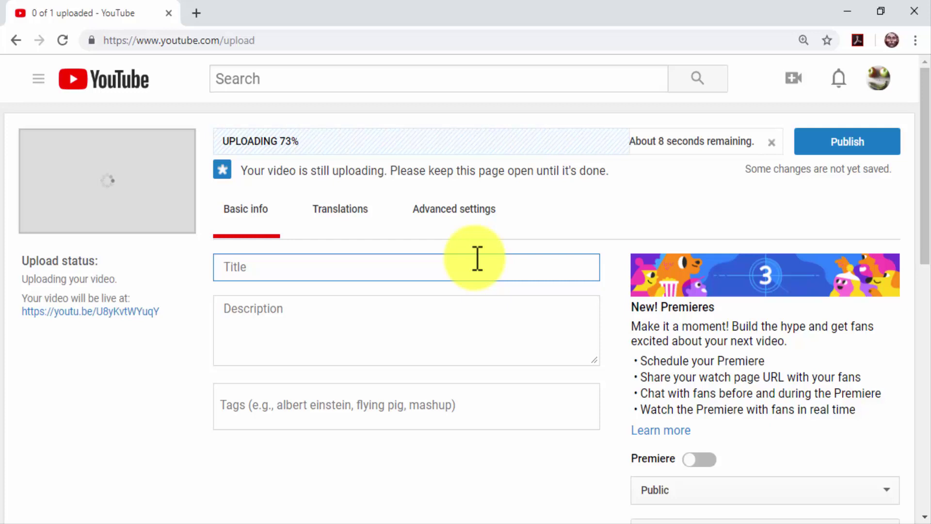
Step: Enter the title 'Diabetes Care Product Easy Touch Review - How To Use Diabetes Care Product - Tutorial'
{"action": "type", "text": "Diabetes Ca"}
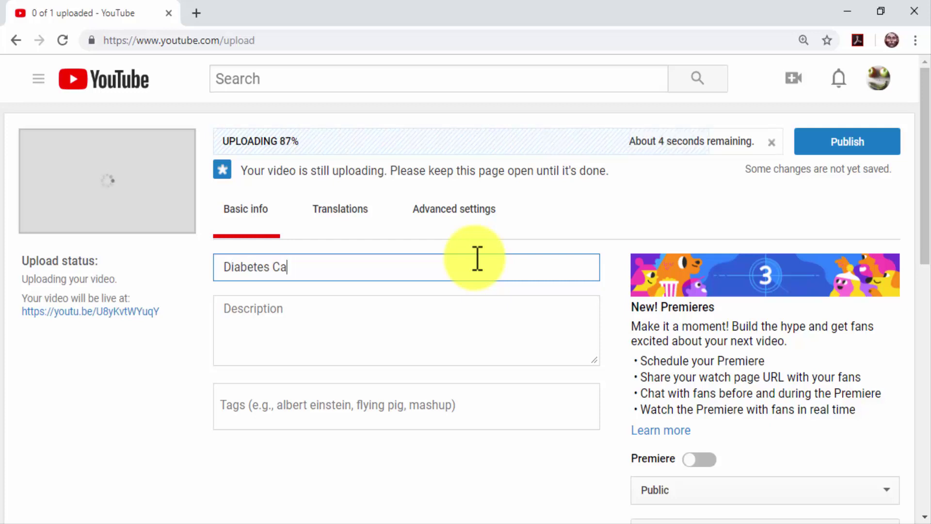
{"action": "type", "text": "re Product "}
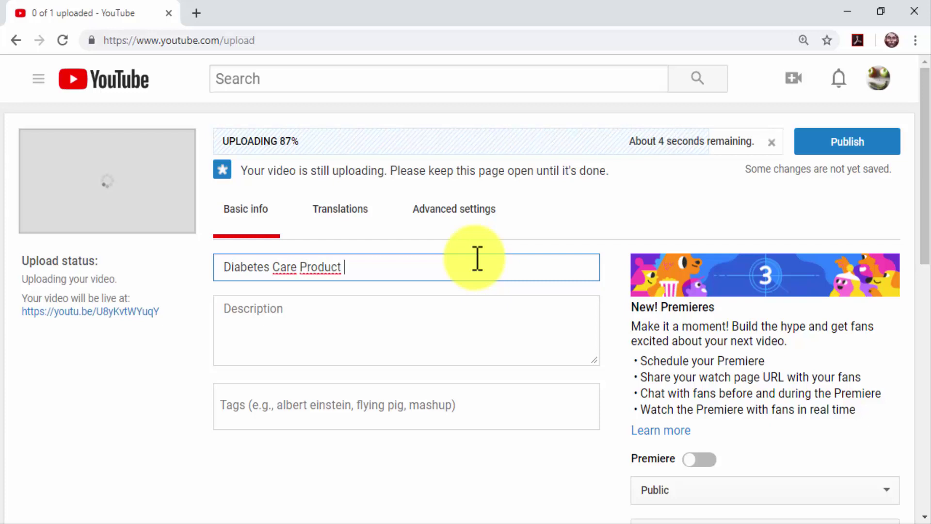
{"action": "type", "text": "Easy Touch"}
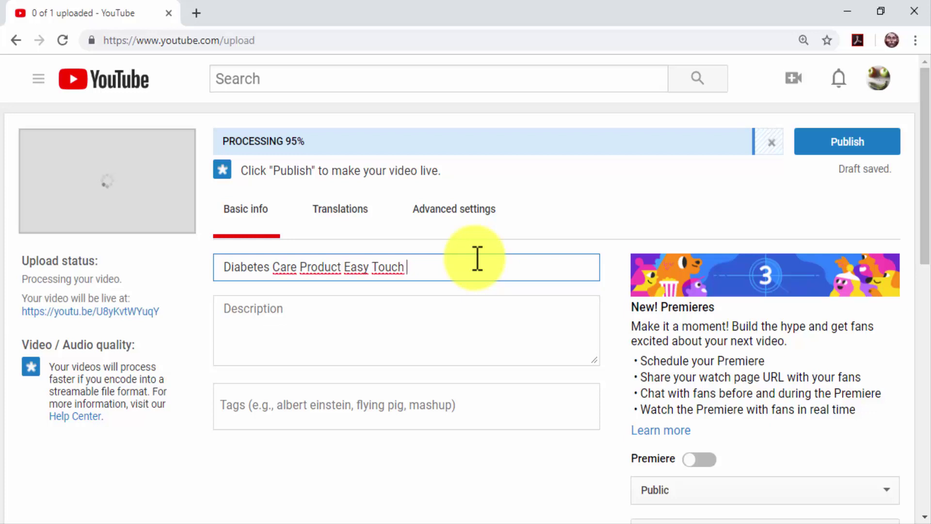
{"action": "type", "text": "Review"}
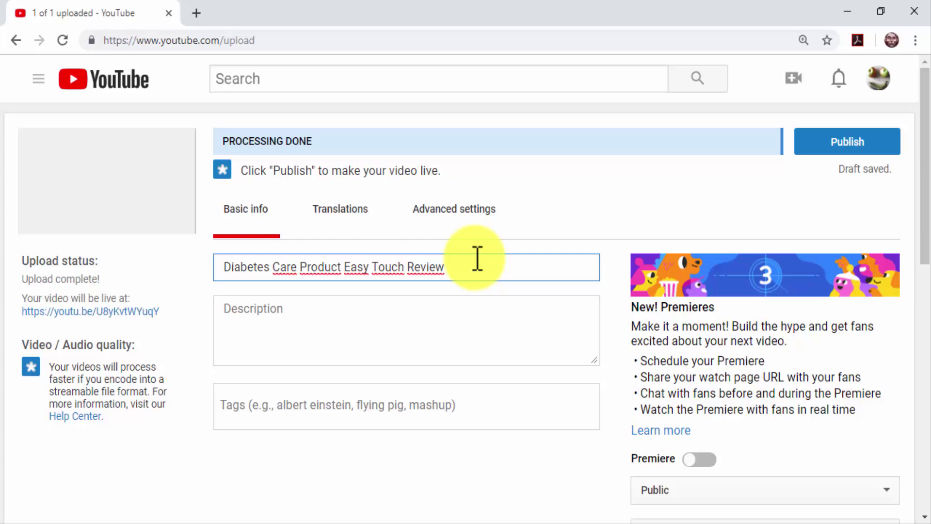
{"action": "type", "text": "- "}
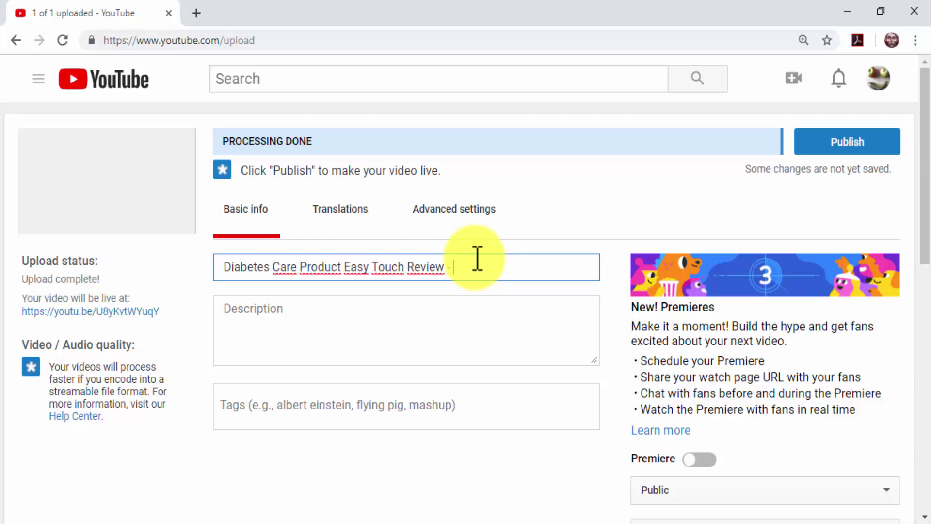
{"action": "type", "text": "How To Use Di"}
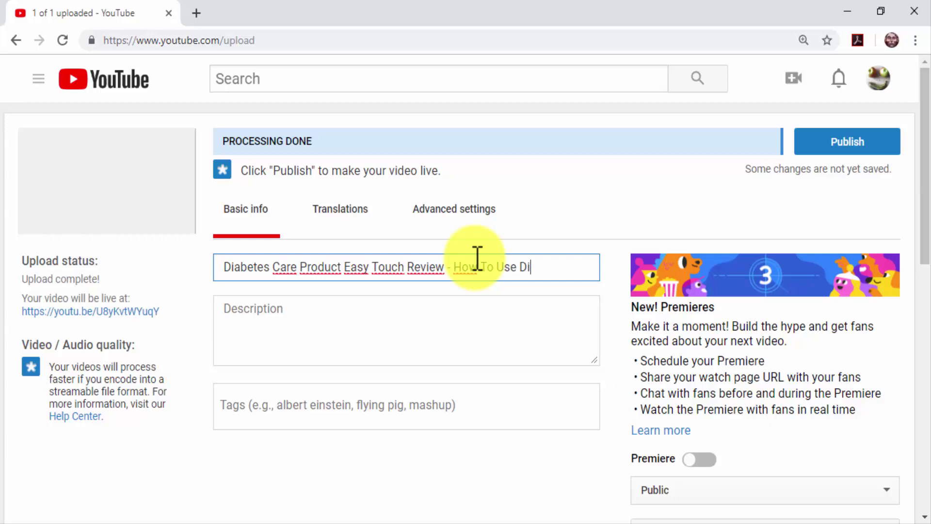
{"action": "type", "text": "abetes Care"}
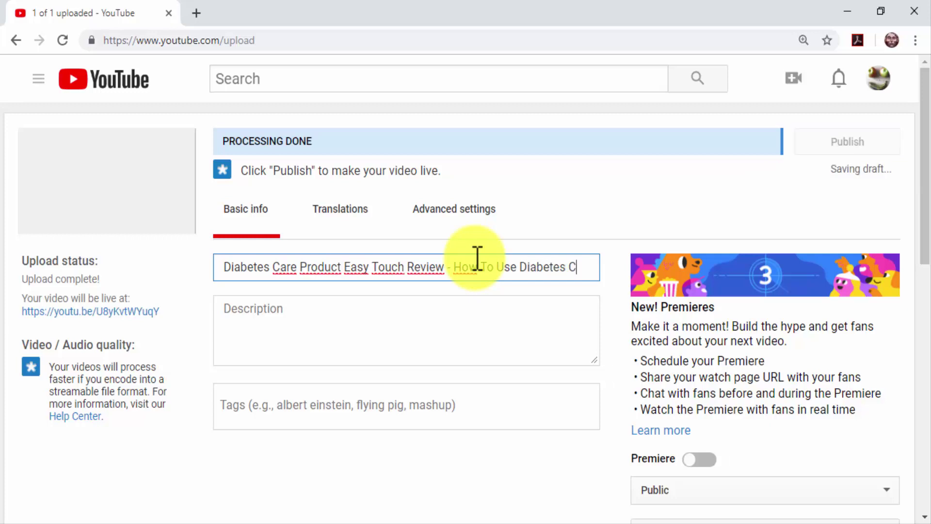
{"action": "type", "text": " Product"}
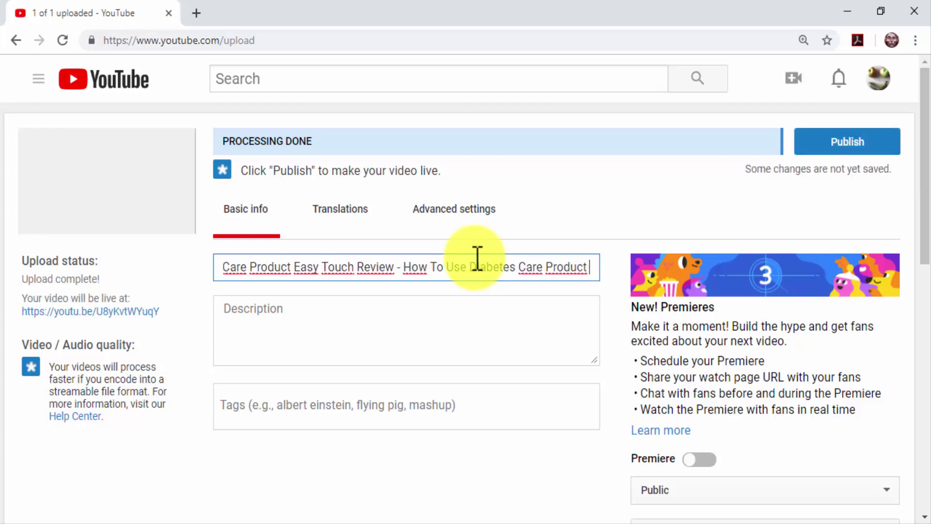
{"action": "type", "text": " - Tu"}
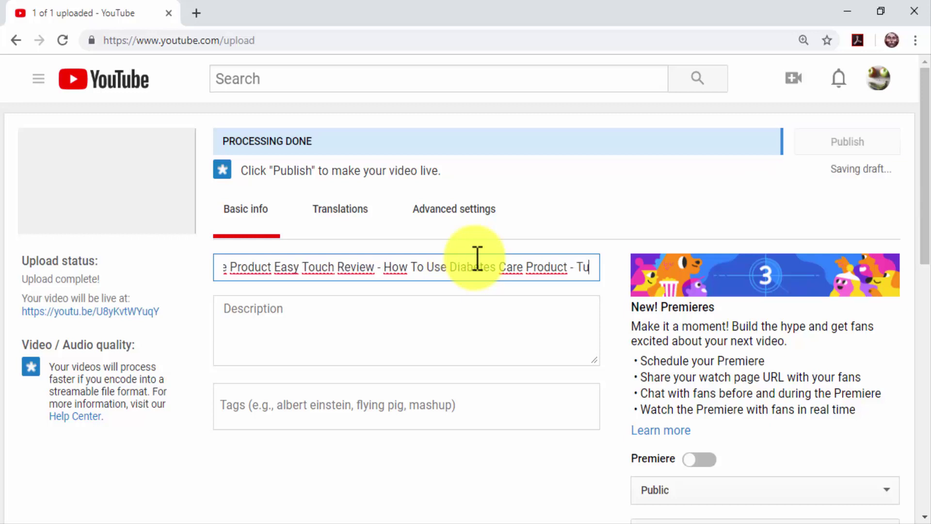
{"action": "type", "text": "torial"}
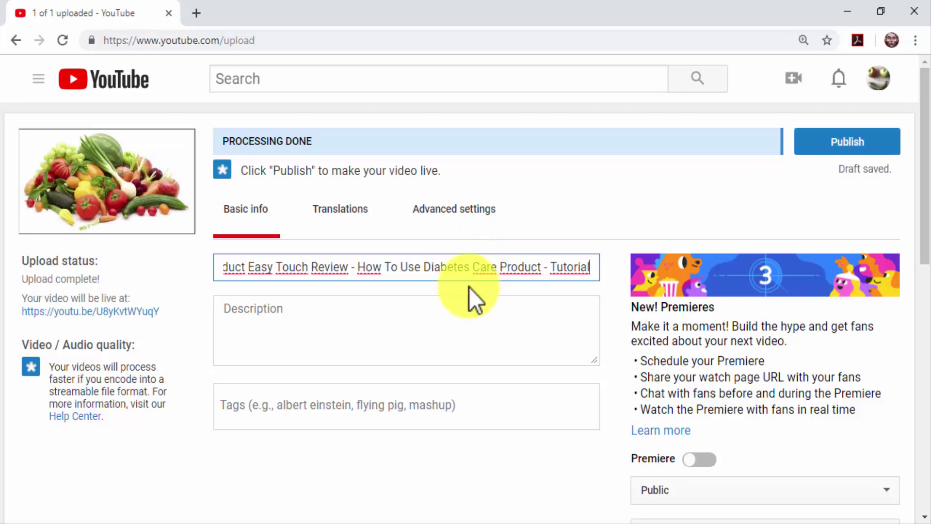
{"action": "left_click", "coordinate": [469, 304]}
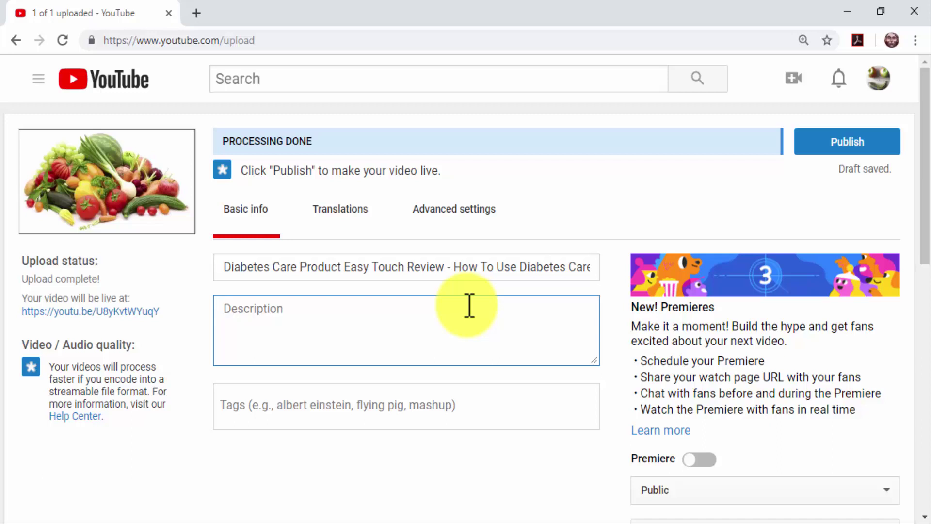
Step: Write the description 'Visit Us! diabetescaremadeeasy.com' plus a sentence about the Easy Touch kit
{"action": "type", "text": "diabetes"}
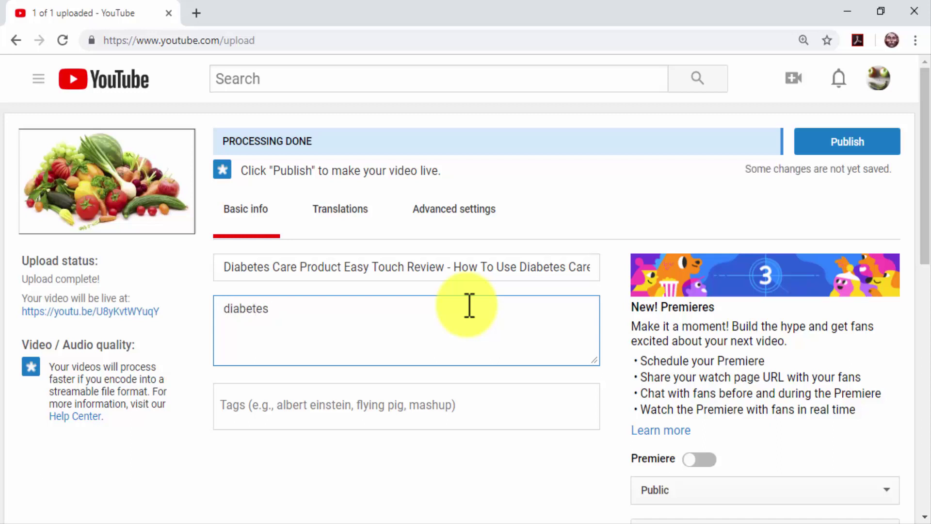
{"action": "type", "text": "caremade"}
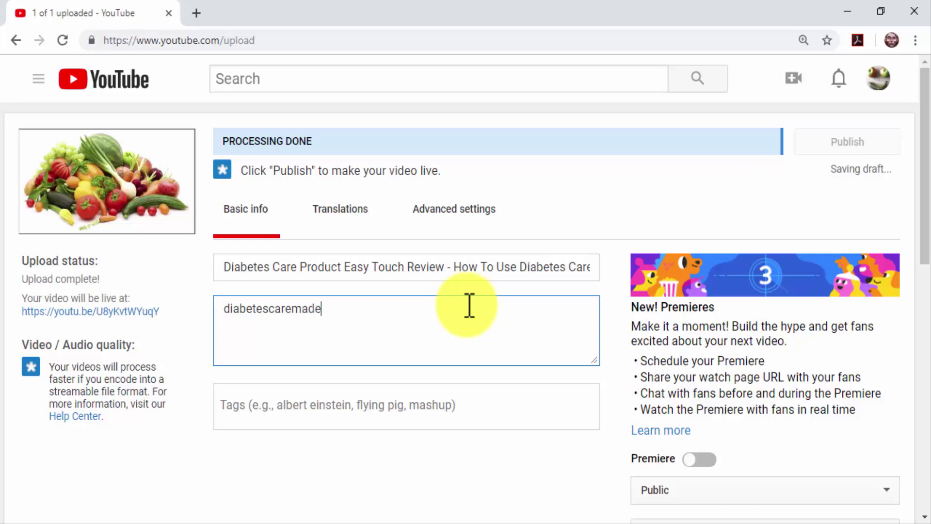
{"action": "type", "text": "easy.com"}
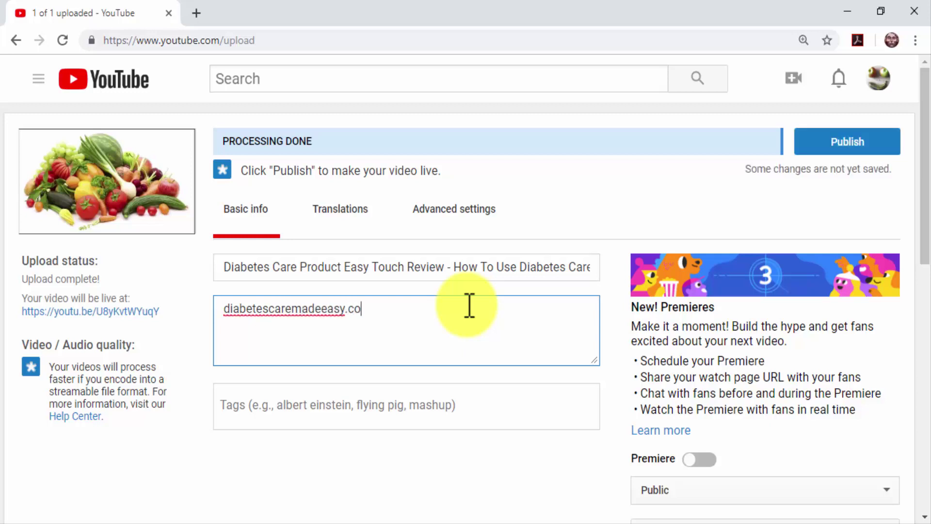
{"action": "key", "text": "Left"}
{"action": "key", "text": "Left"}
{"action": "key", "text": "Left"}
{"action": "key", "text": "Left"}
{"action": "key", "text": "Left"}
{"action": "key", "text": "Left"}
{"action": "key", "text": "Left"}
{"action": "key", "text": "Left"}
{"action": "key", "text": "Left"}
{"action": "key", "text": "Left"}
{"action": "key", "text": "Left"}
{"action": "key", "text": "Left"}
{"action": "key", "text": "Left"}
{"action": "key", "text": "Left"}
{"action": "key", "text": "Left"}
{"action": "key", "text": "Left"}
{"action": "key", "text": "Left"}
{"action": "key", "text": "Left"}
{"action": "key", "text": "Left"}
{"action": "key", "text": "Left"}
{"action": "type", "text": "Visit Us"}
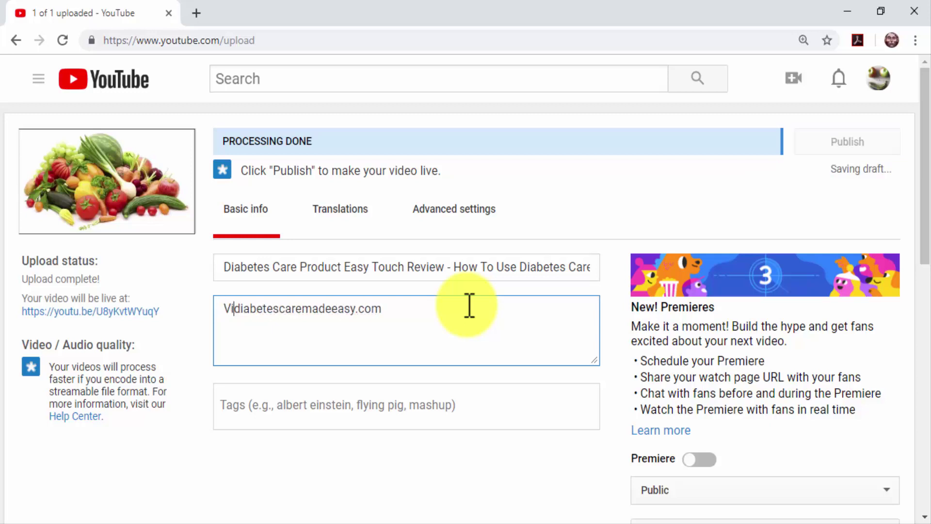
{"action": "type", "text": "!"}
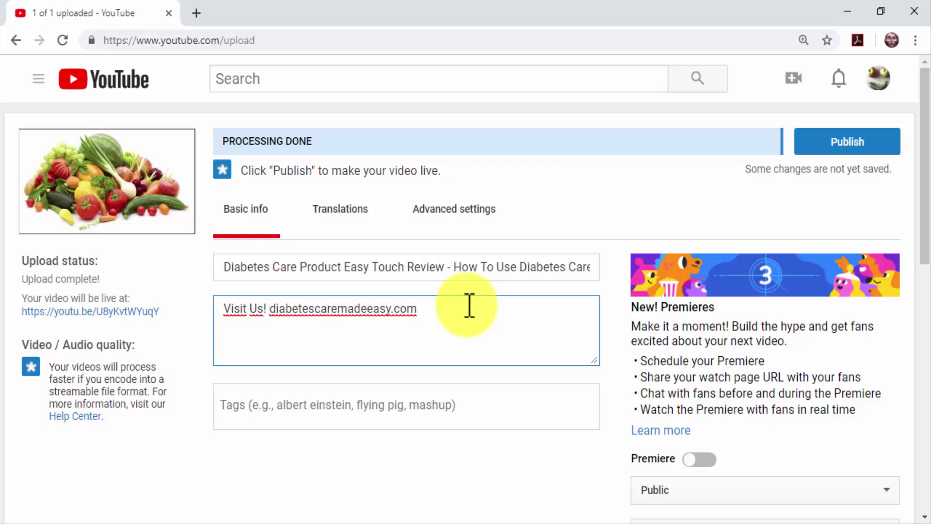
{"action": "key", "text": "Right"}
{"action": "key", "text": "Right"}
{"action": "key", "text": "Right"}
{"action": "key", "text": "Right"}
{"action": "key", "text": "Right"}
{"action": "key", "text": "Right"}
{"action": "key", "text": "Right"}
{"action": "key", "text": "Right"}
{"action": "key", "text": "Right"}
{"action": "key", "text": "Right"}
{"action": "key", "text": "Right"}
{"action": "key", "text": "Right"}
{"action": "key", "text": "Right"}
{"action": "key", "text": "Right"}
{"action": "key", "text": "Right"}
{"action": "key", "text": "Right"}
{"action": "key", "text": "Right"}
{"action": "key", "text": "Right"}
{"action": "key", "text": "Right"}
{"action": "key", "text": "Right"}
{"action": "key", "text": "Return"}
{"action": "key", "text": "Return"}
{"action": "key", "text": "ctrl+v"}
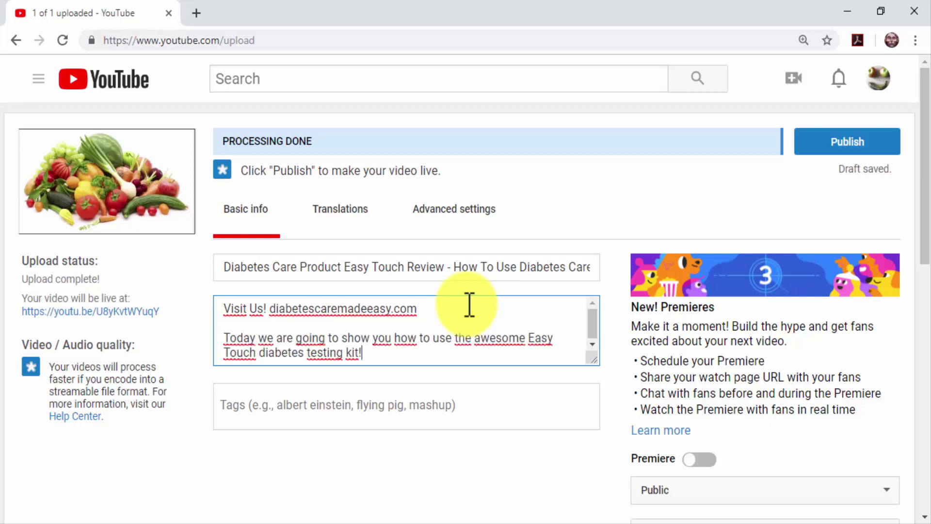
Step: Add the tags diabetes care, diabetes testing kit and diabetes tips
{"action": "left_click", "coordinate": [450, 392]}
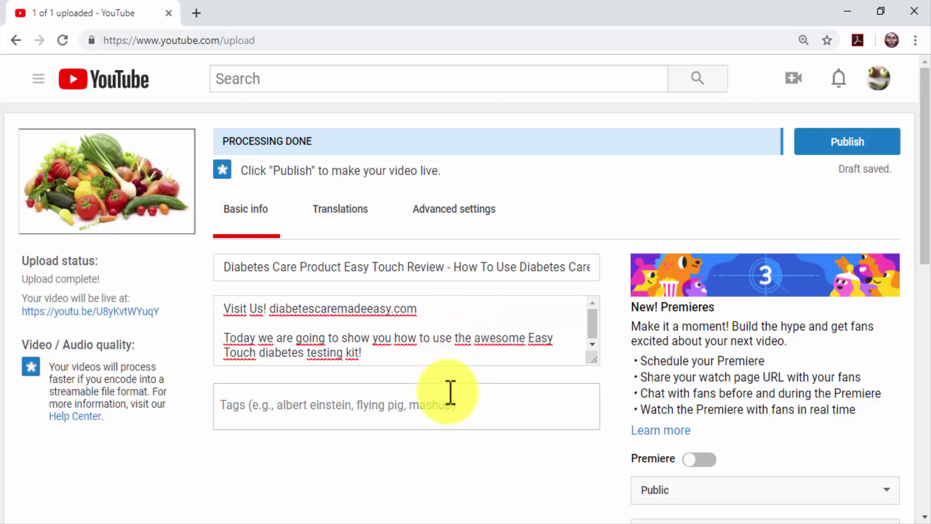
{"action": "type", "text": "diabetes "}
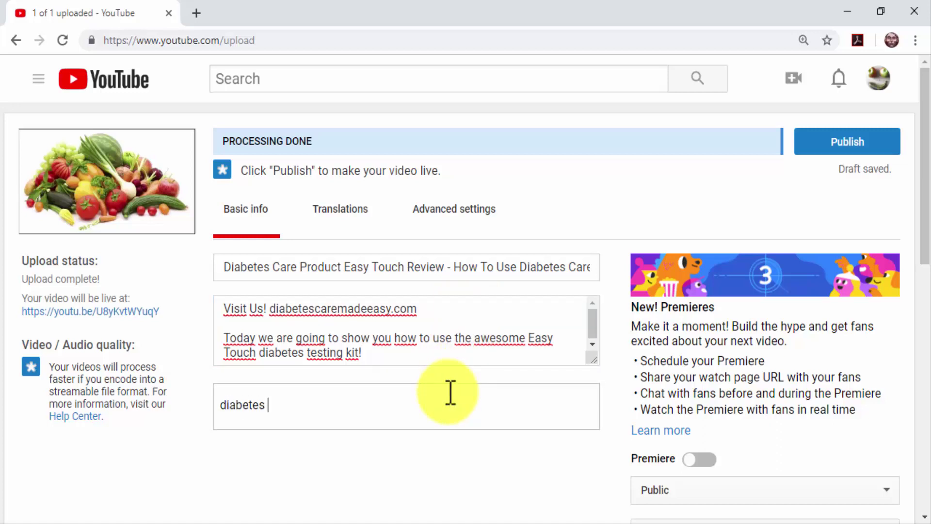
{"action": "type", "text": "care"}
{"action": "key", "text": "Return"}
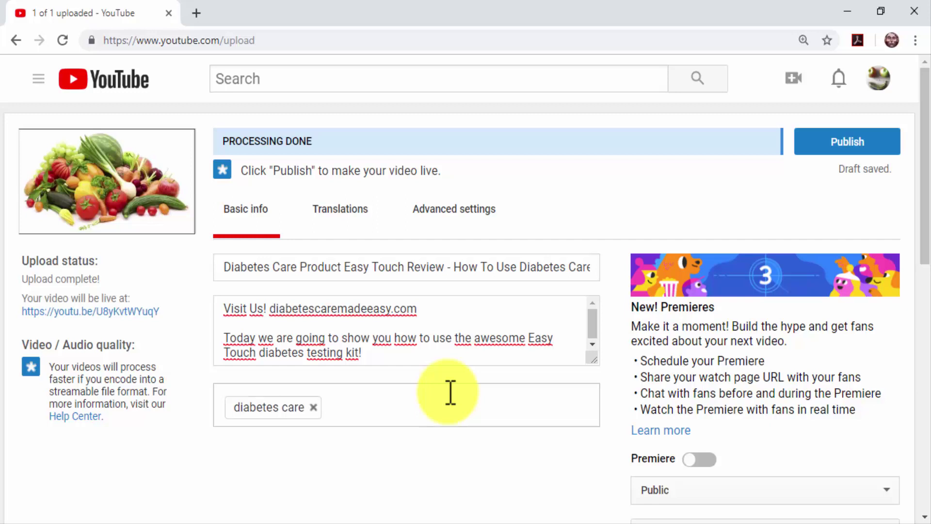
{"action": "type", "text": "d"}
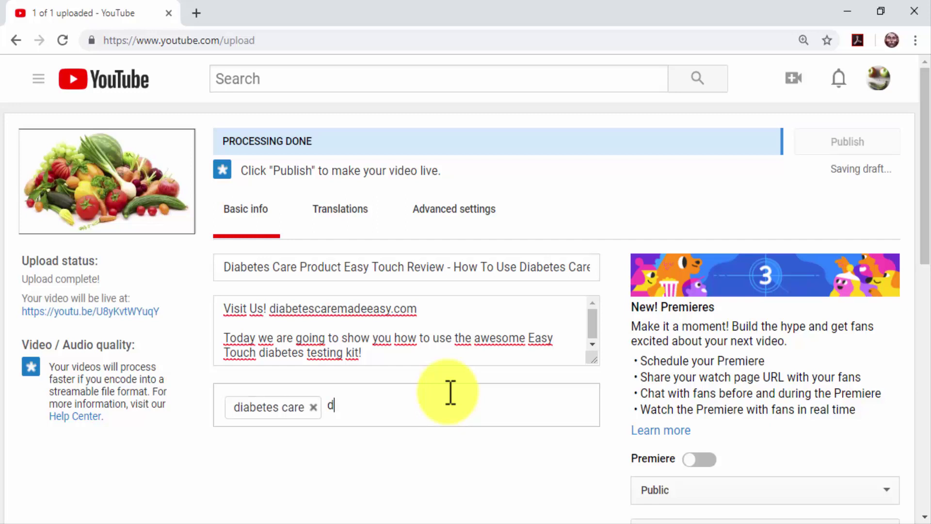
{"action": "type", "text": "iabetes tes"}
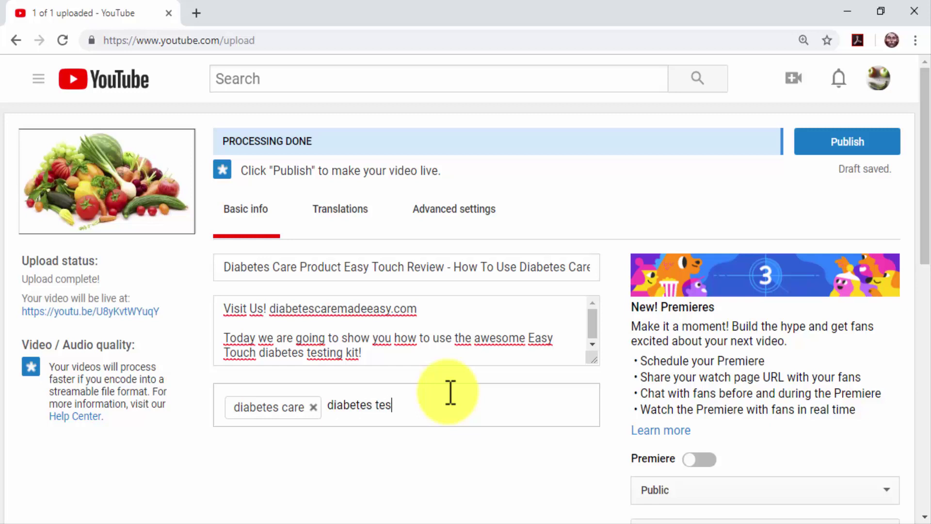
{"action": "type", "text": "ting kit"}
{"action": "key", "text": "Return"}
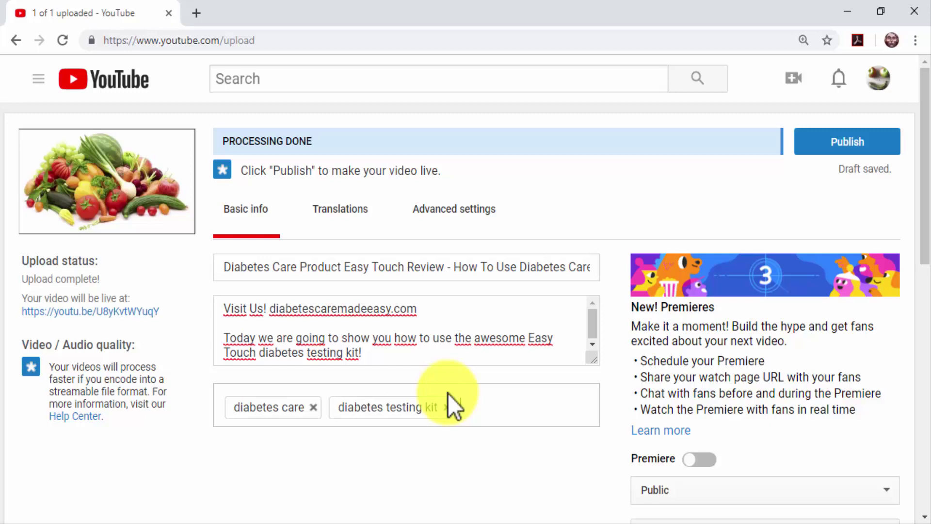
{"action": "type", "text": "diabetes tips"}
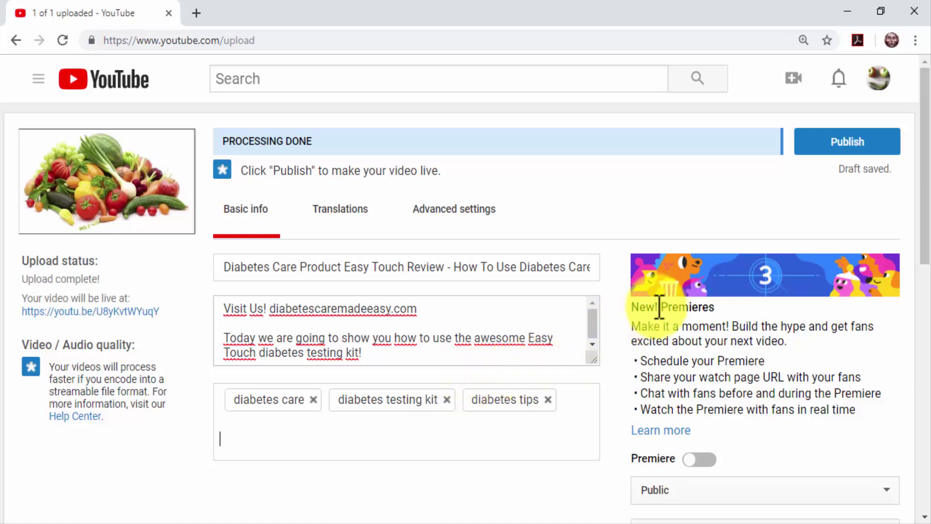
Step: Publish the video, then search 'diabetes care product easy touch' on YouTube and Google
{"action": "left_click", "coordinate": [836, 146]}
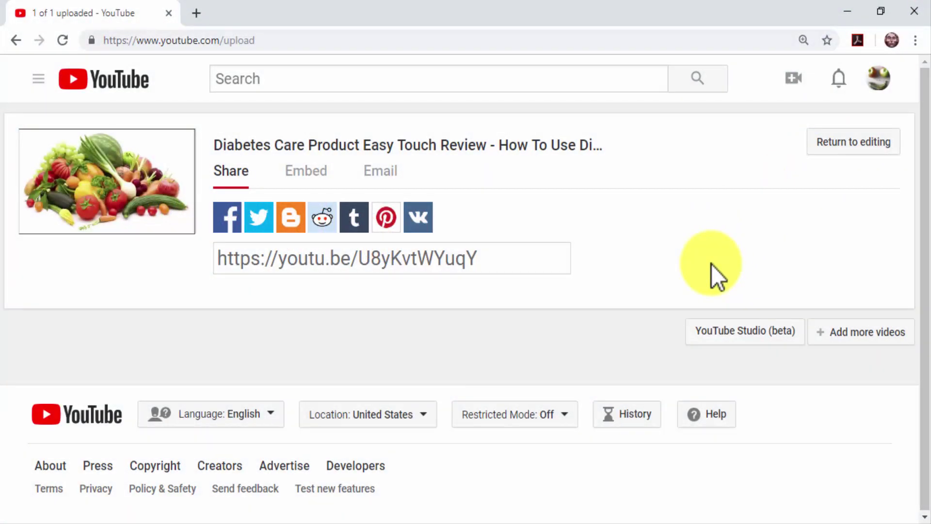
{"action": "left_click", "coordinate": [592, 79]}
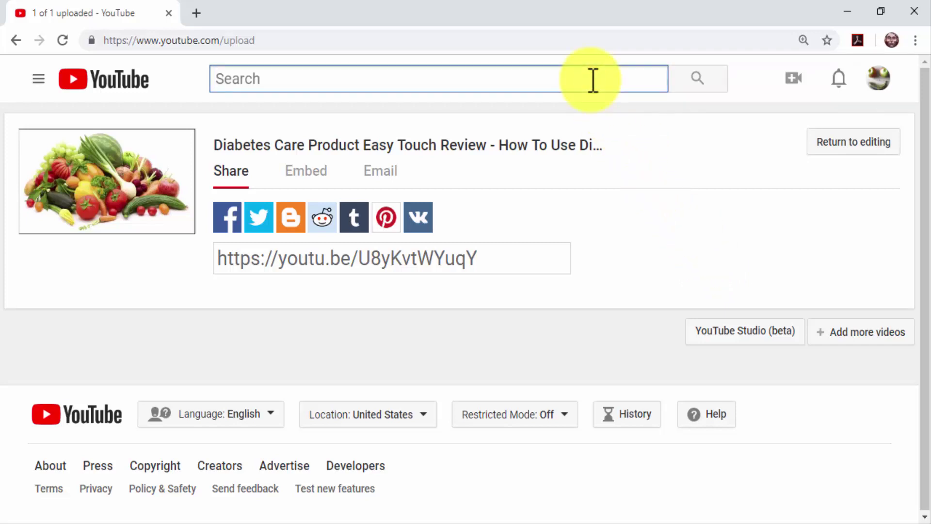
{"action": "type", "text": "diabetes care "}
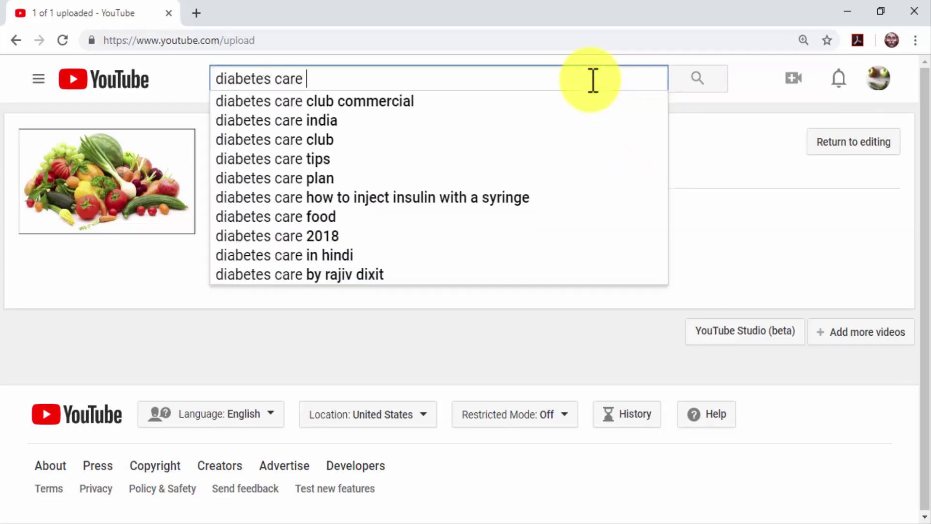
{"action": "type", "text": "product easy touch"}
{"action": "key", "text": "Return"}
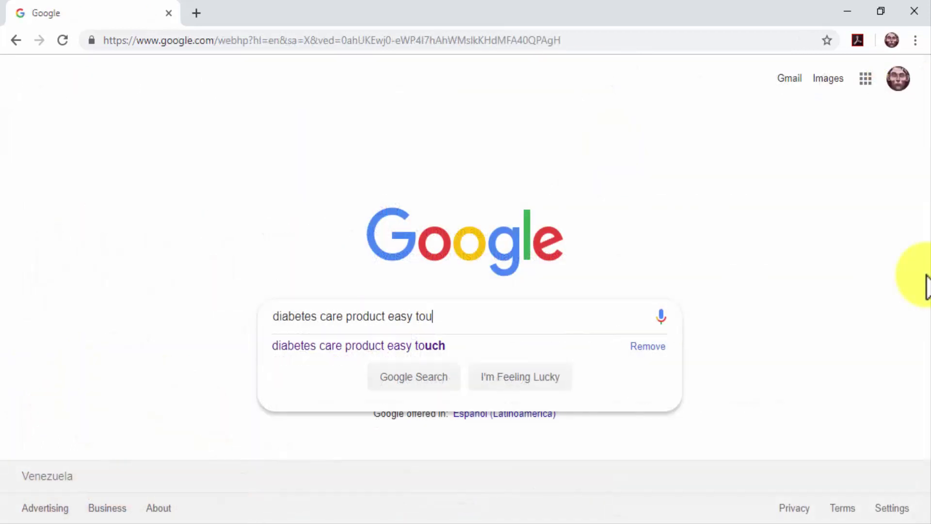
{"action": "type", "text": "ch"}
{"action": "key", "text": "Return"}
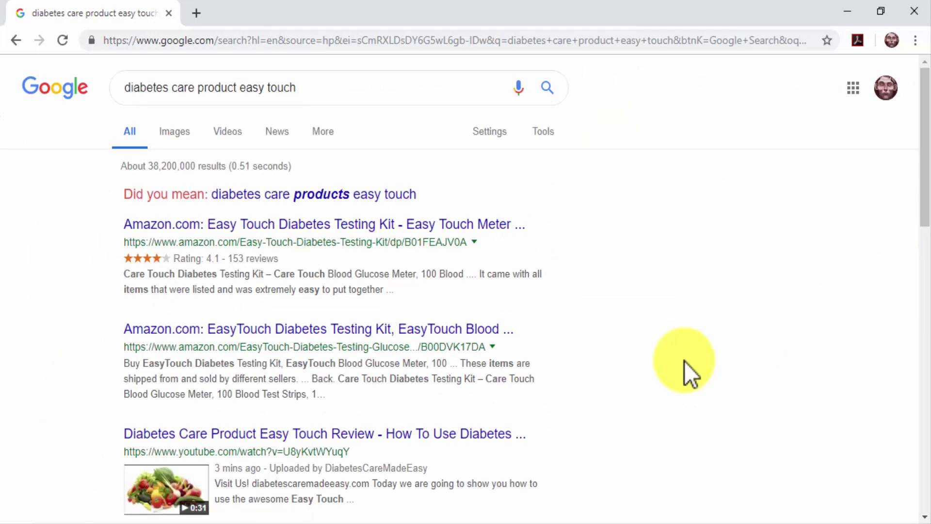
Step: Scroll the Google results down to find the Easy Touch review video
{"action": "scroll", "coordinate": [684, 361], "scroll_direction": "down", "scroll_amount": 3}
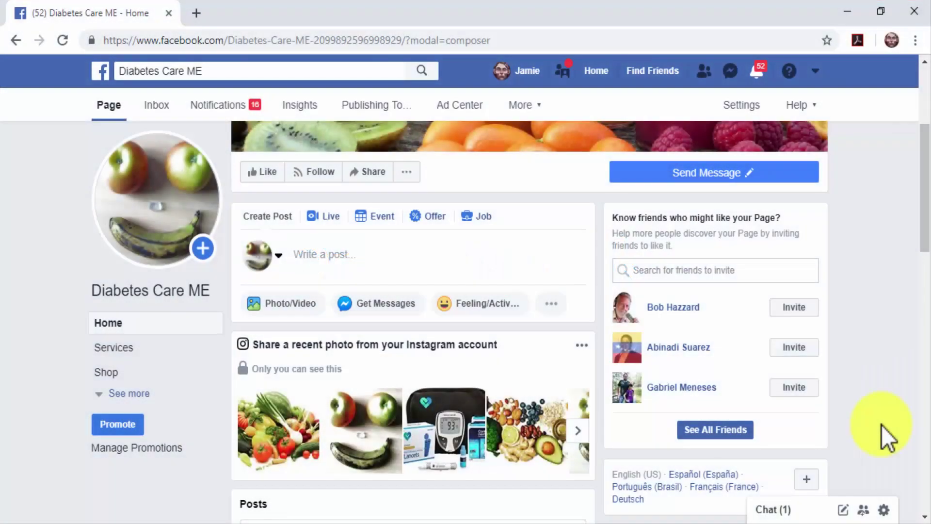
Step: Write the post 'Type 2 diabetes treatments improve when you apply best practices at home! Are you applying these?' with #diabetescare #diabetestips
{"action": "left_click", "coordinate": [503, 264]}
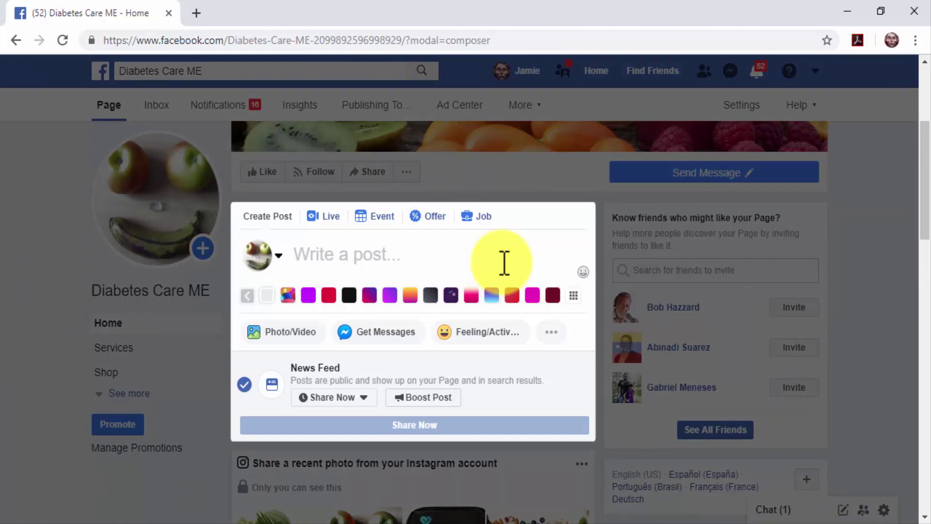
{"action": "type", "text": "Type"}
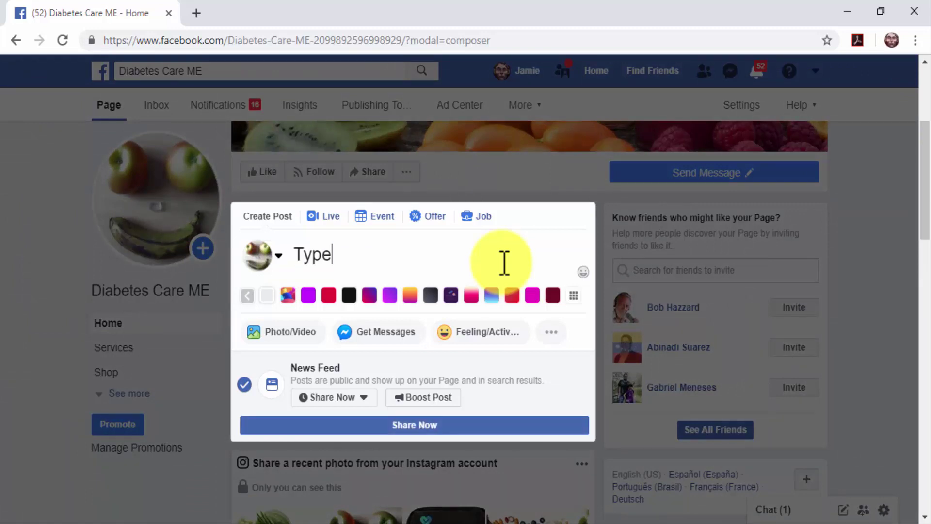
{"action": "type", "text": " 2 diab"}
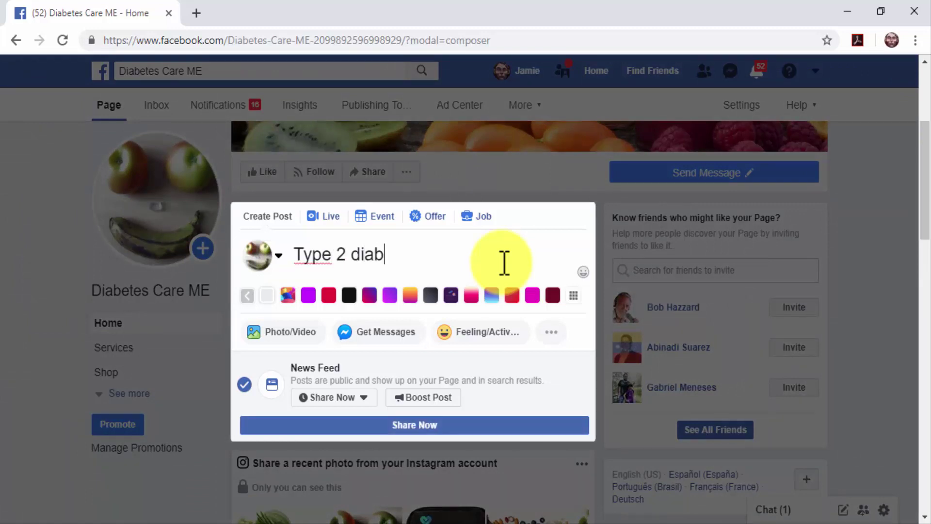
{"action": "type", "text": "etes tre"}
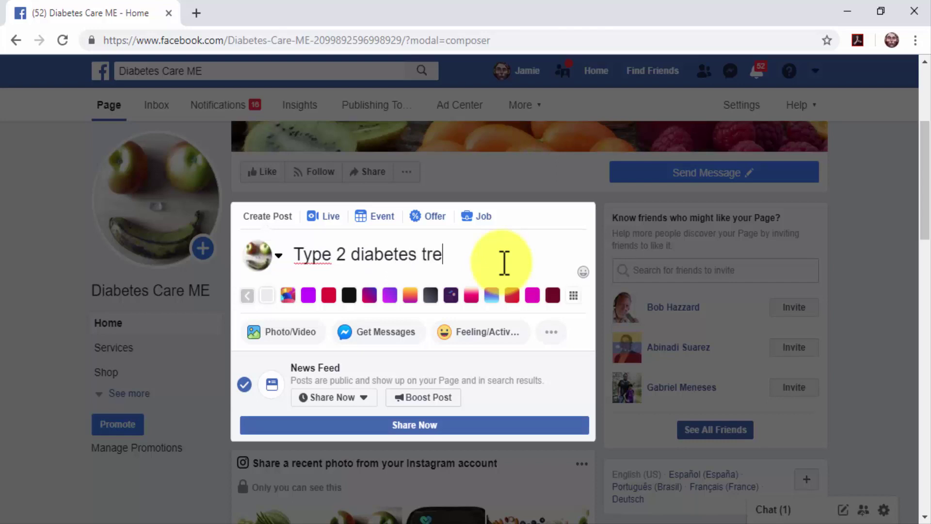
{"action": "type", "text": "atments i"}
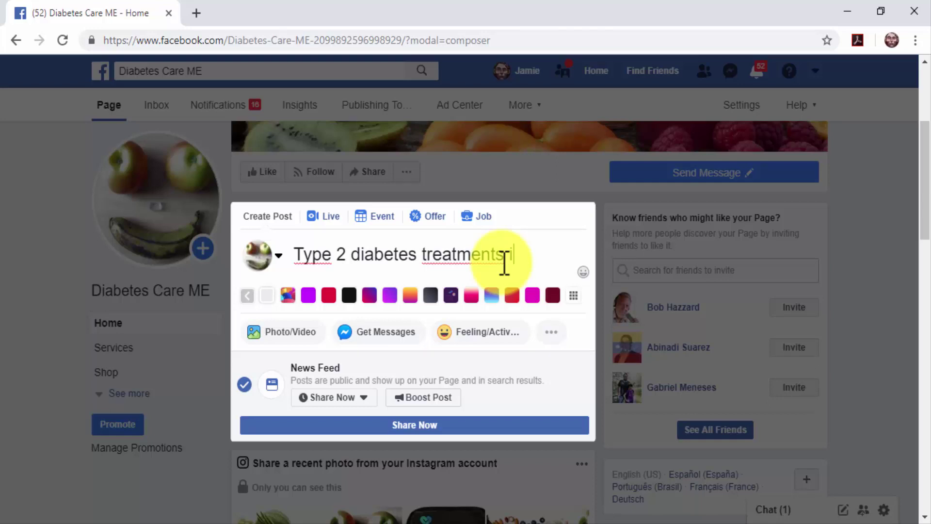
{"action": "type", "text": "mprove whe"}
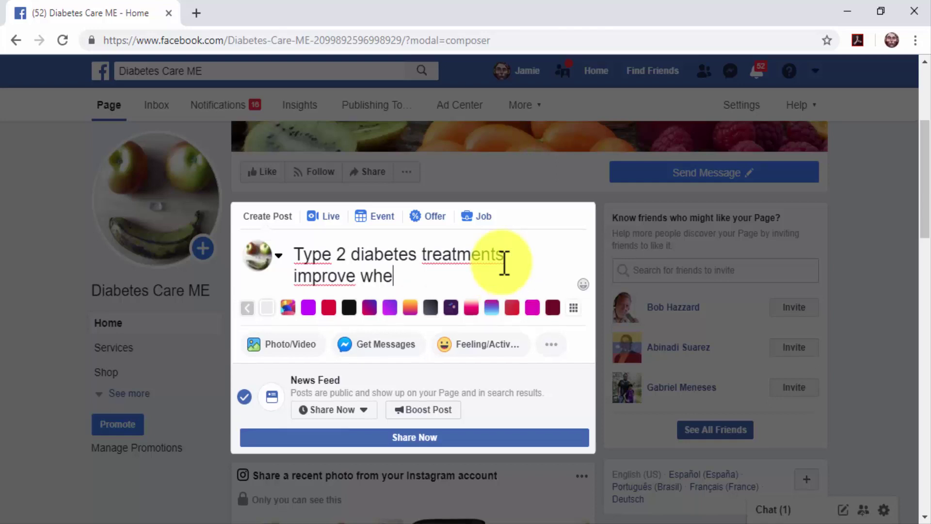
{"action": "type", "text": "n you appl"}
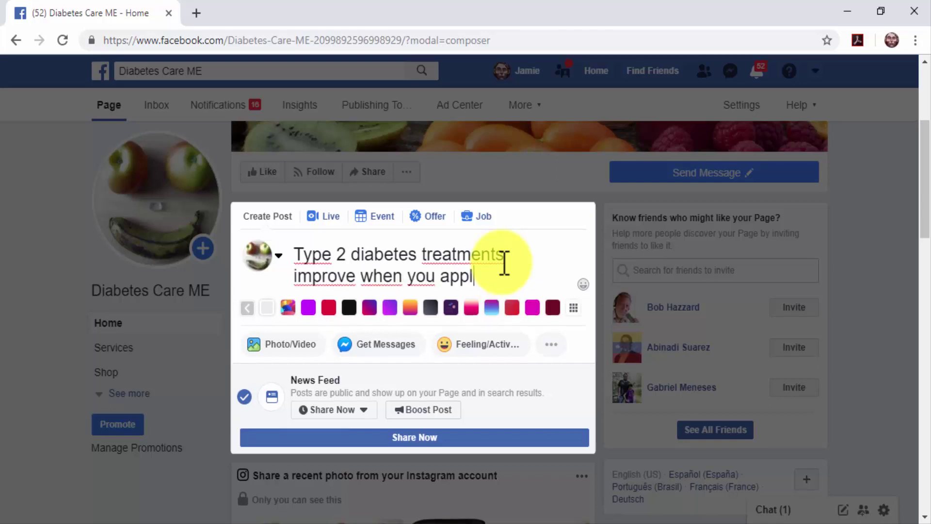
{"action": "type", "text": "y best "}
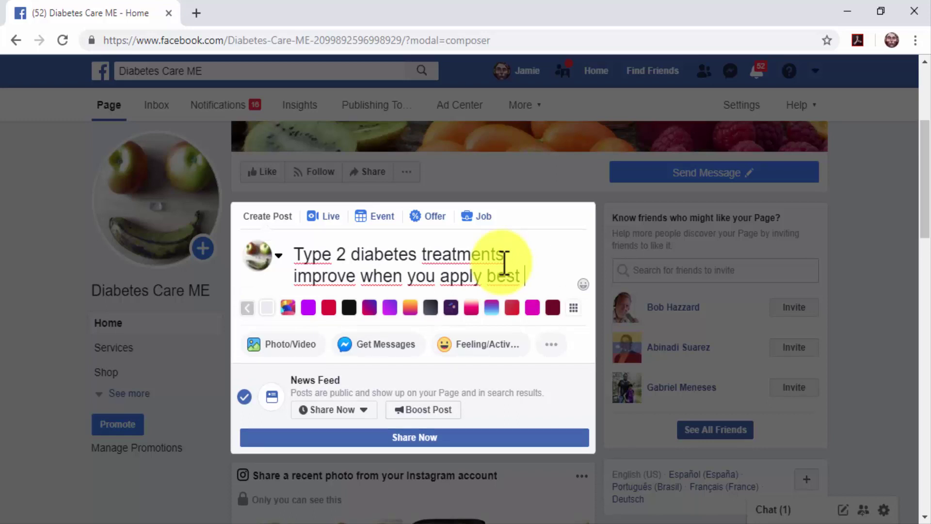
{"action": "type", "text": "practiv"}
{"action": "key", "text": "BackSpace"}
{"action": "type", "text": "ces at"}
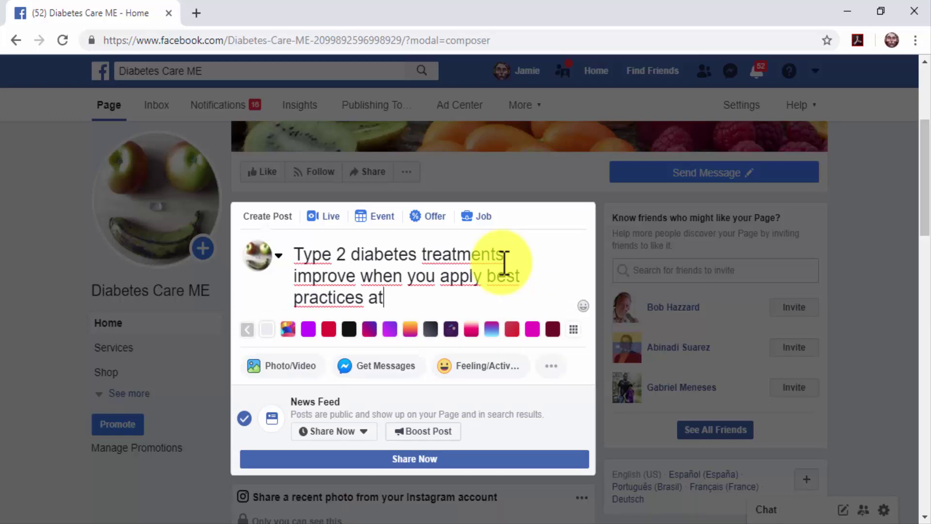
{"action": "type", "text": " home!"}
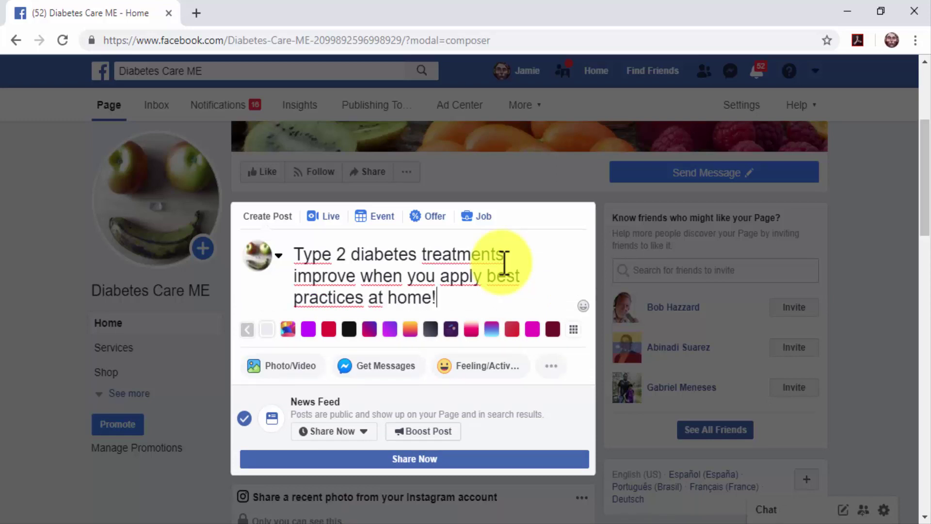
{"action": "key", "text": "Return"}
{"action": "key", "text": "Return"}
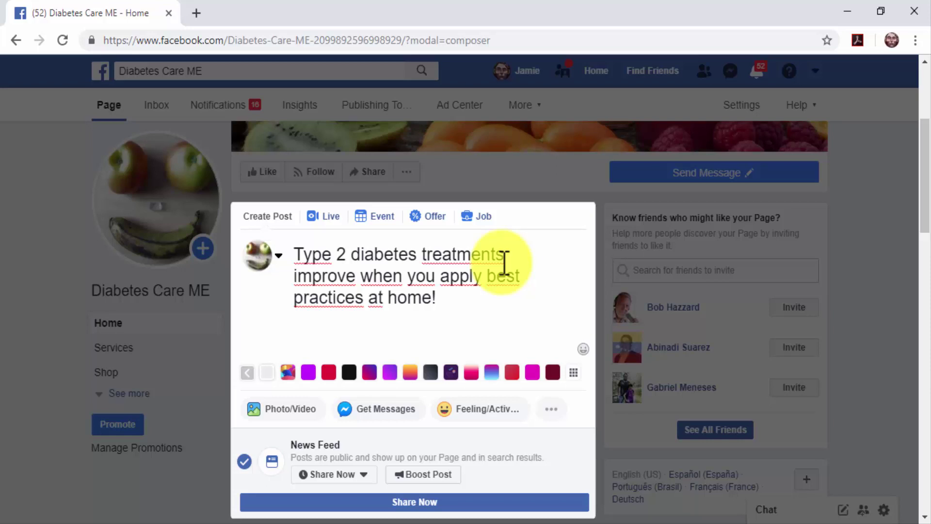
{"action": "type", "text": "Are you app"}
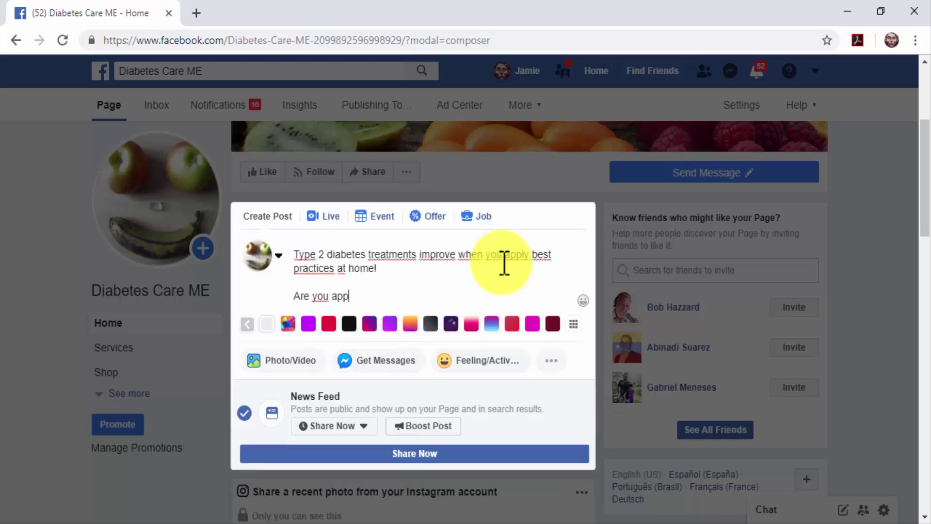
{"action": "type", "text": "lying these?"}
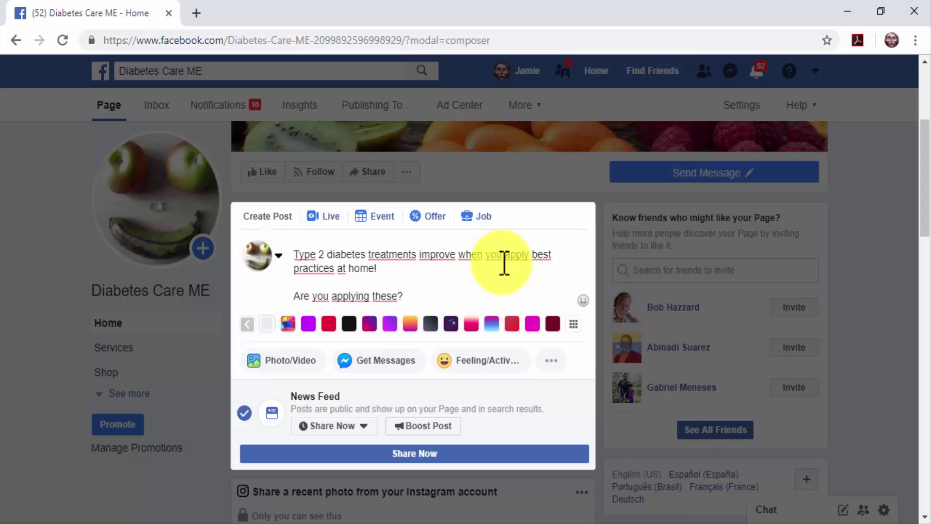
{"action": "key", "text": "Return"}
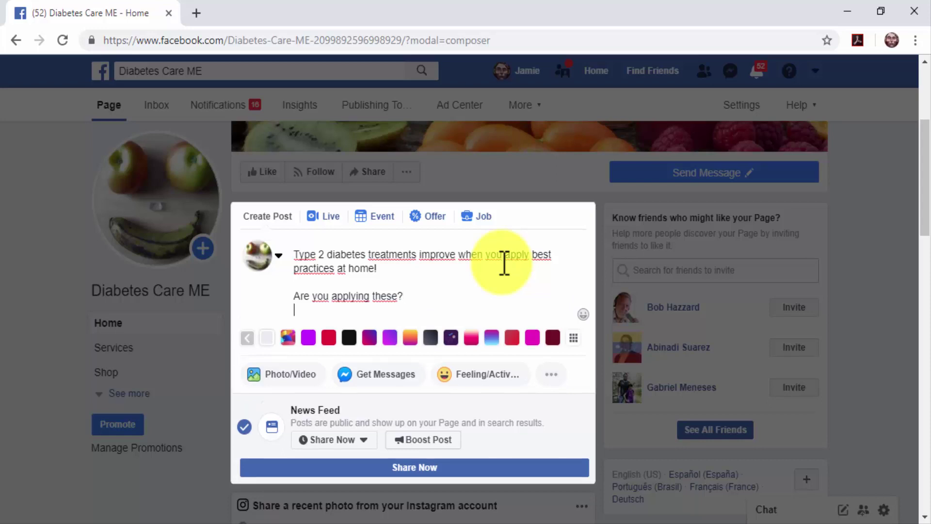
{"action": "type", "text": "#diab"}
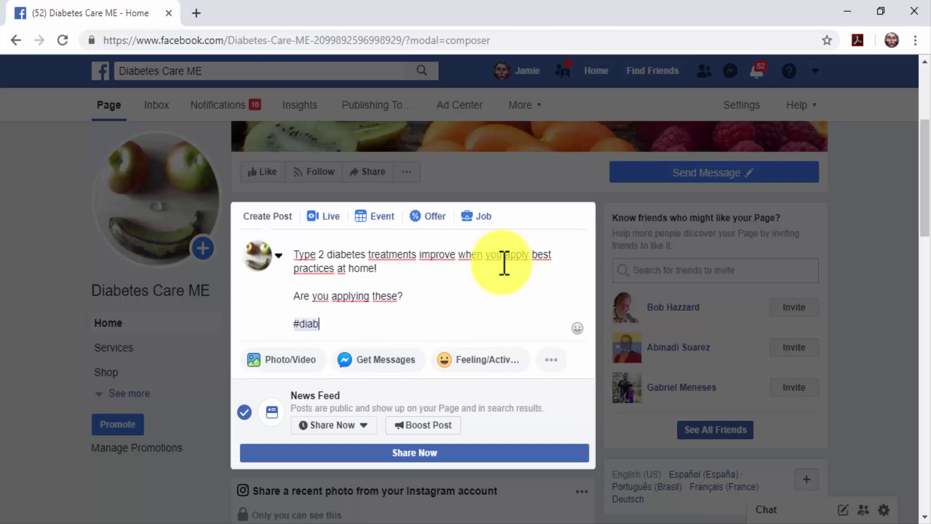
{"action": "type", "text": "etescare "}
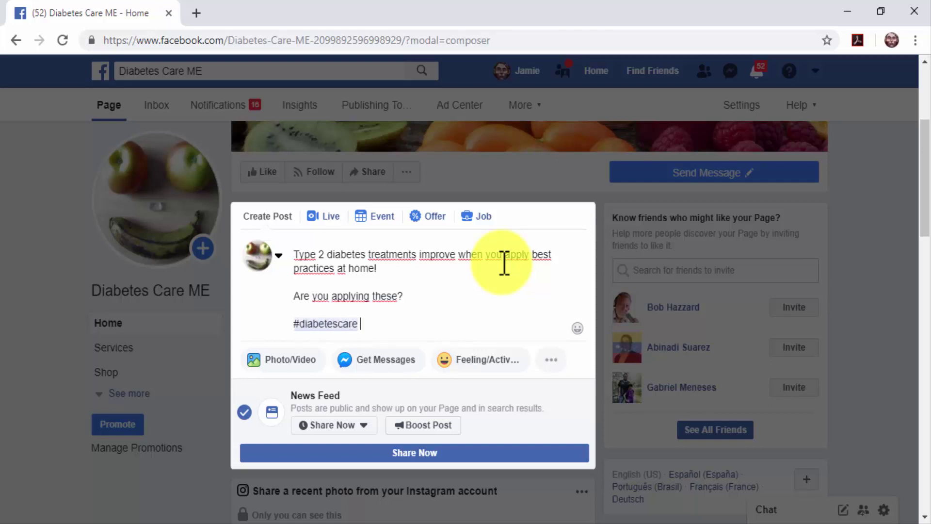
{"action": "type", "text": "#diabetestips"}
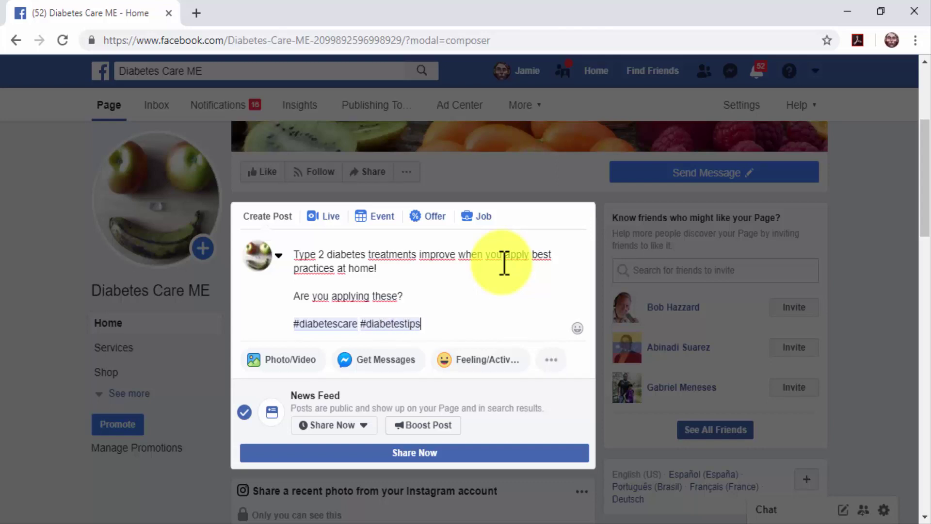
{"action": "key", "text": "Return"}
{"action": "key", "text": "Return"}
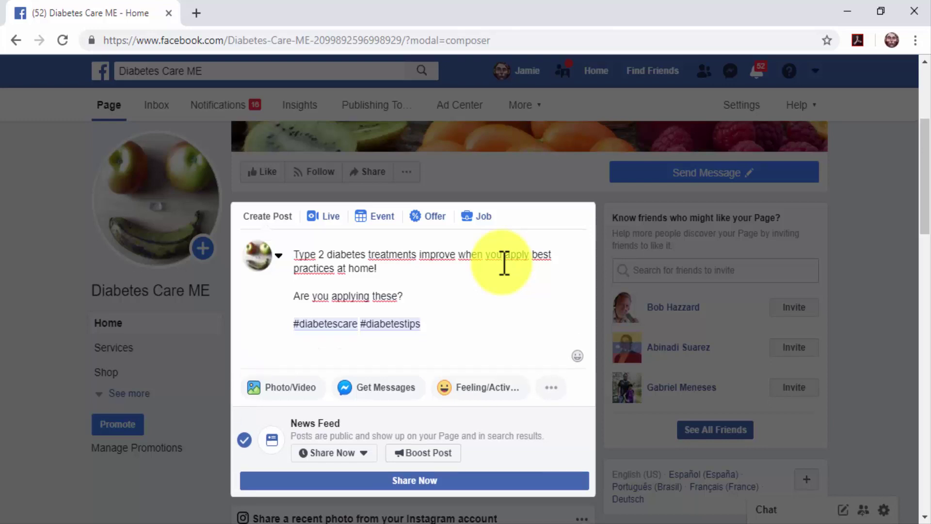
Step: Paste the blog post link into the Facebook page post, then delete that link line
{"action": "type", "text": "http://diabetescaremadeeasy.com/dcme2/5-diabetes-care-best-practices-you-wont-believe-people-are-ignoring/"}
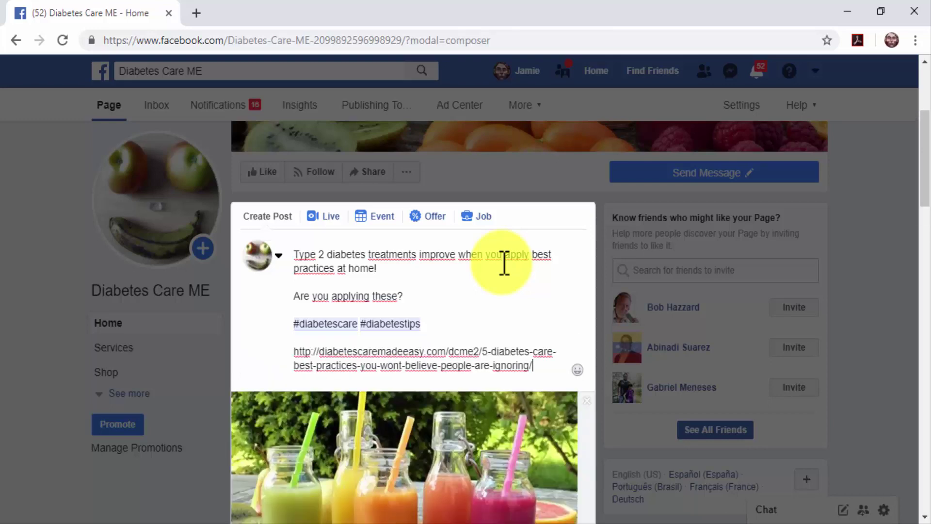
{"action": "scroll", "coordinate": [504, 265], "scroll_direction": "down", "scroll_amount": 4}
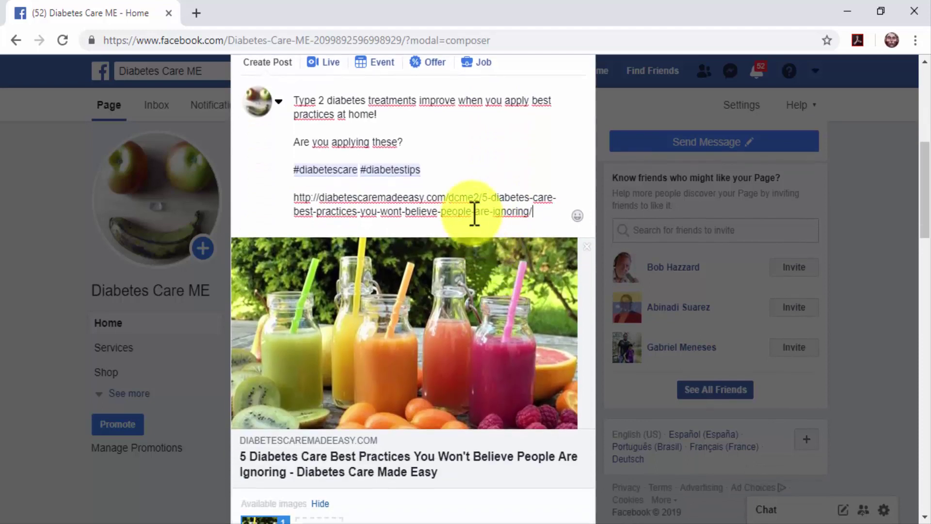
{"action": "left_click", "coordinate": [543, 218]}
{"action": "left_click_drag", "start_coordinate": [423, 212], "coordinate": [293, 194]}
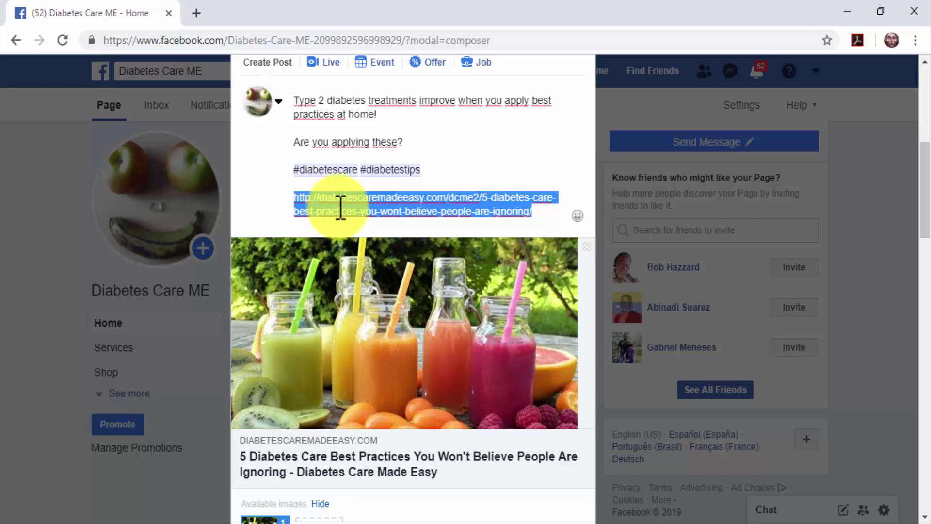
{"action": "key", "text": "BackSpace"}
{"action": "key", "text": "BackSpace"}
{"action": "key", "text": "BackSpace"}
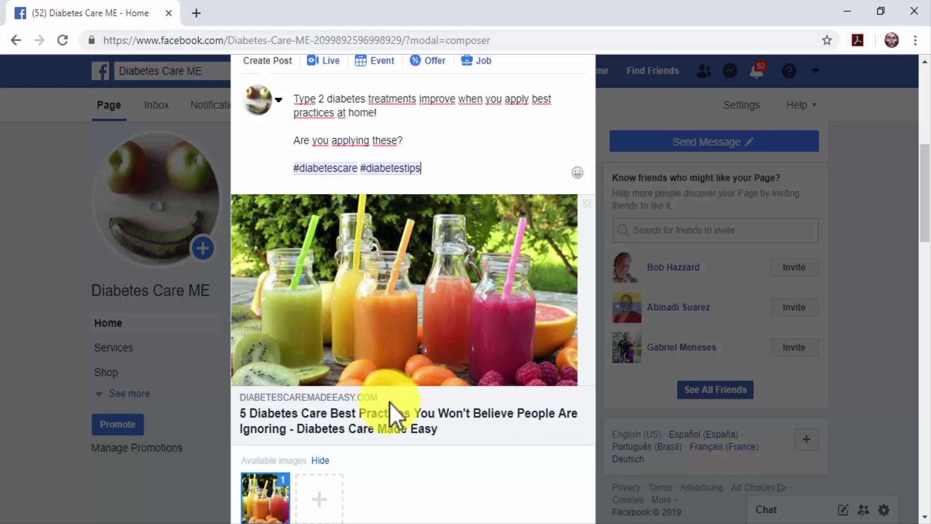
Step: Add the df2 picture to the post's available images
{"action": "scroll", "coordinate": [394, 407], "scroll_direction": "down", "scroll_amount": 2}
{"action": "left_click", "coordinate": [337, 420]}
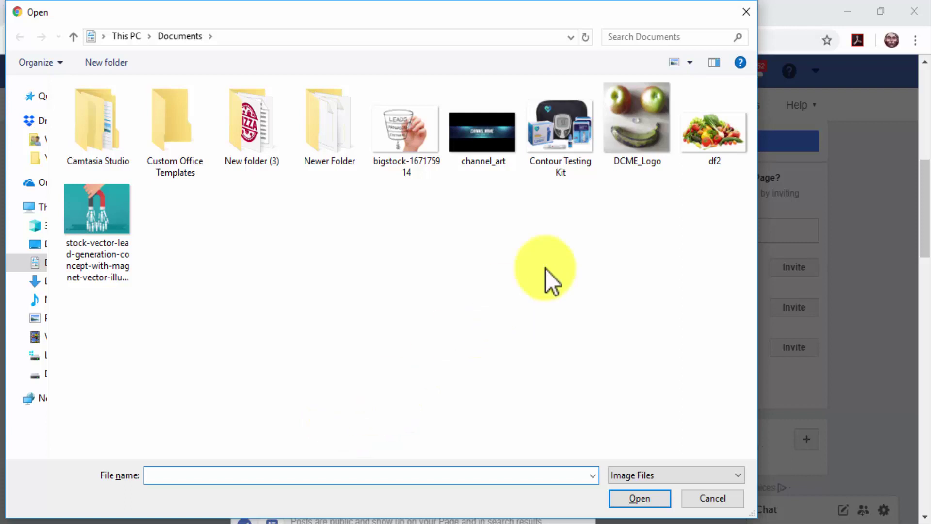
{"action": "double_click", "coordinate": [713, 150]}
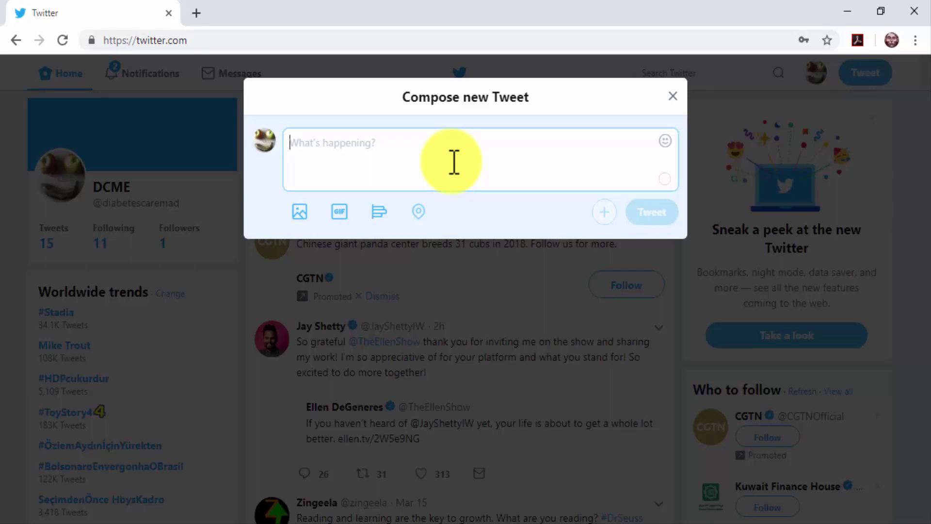
Step: Write the tweet 'Diabetic diets are different for everybody. Learn what's best for your type 2 diabetes now' with a pointing-down emoji, then start a new line
{"action": "type", "text": "Diabetic "}
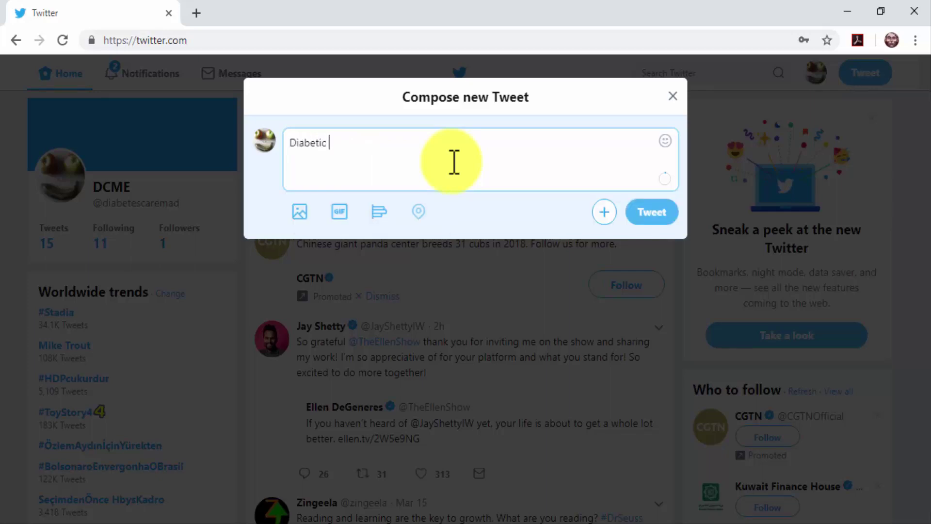
{"action": "type", "text": "diets are "}
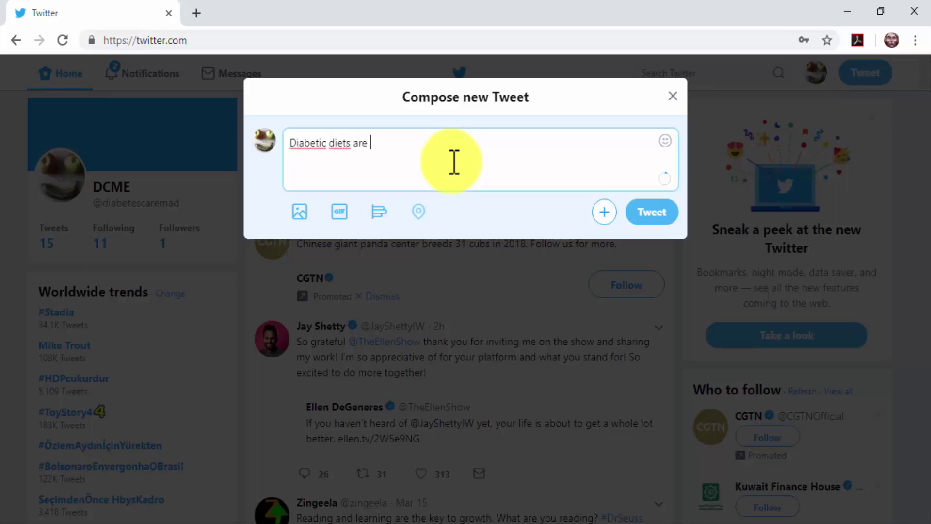
{"action": "type", "text": "different for "}
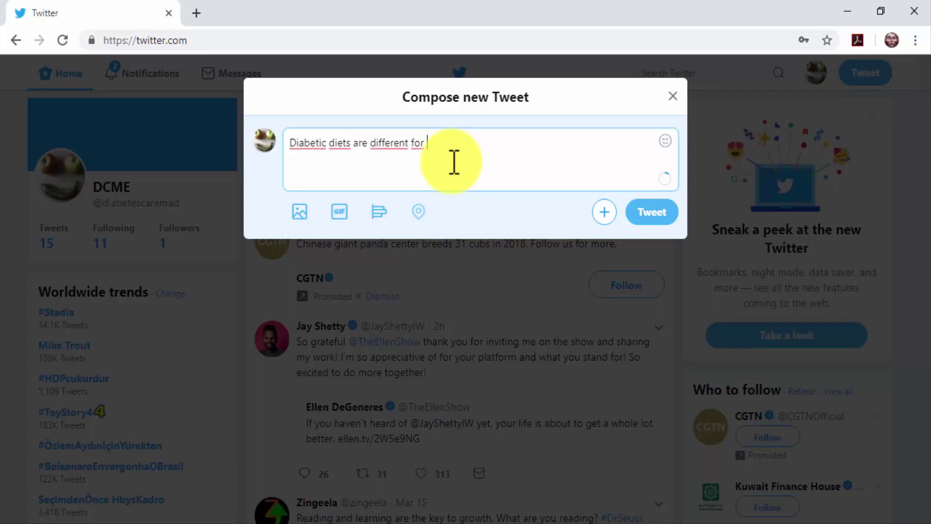
{"action": "type", "text": "everybody."}
{"action": "type", "text": "Lear"}
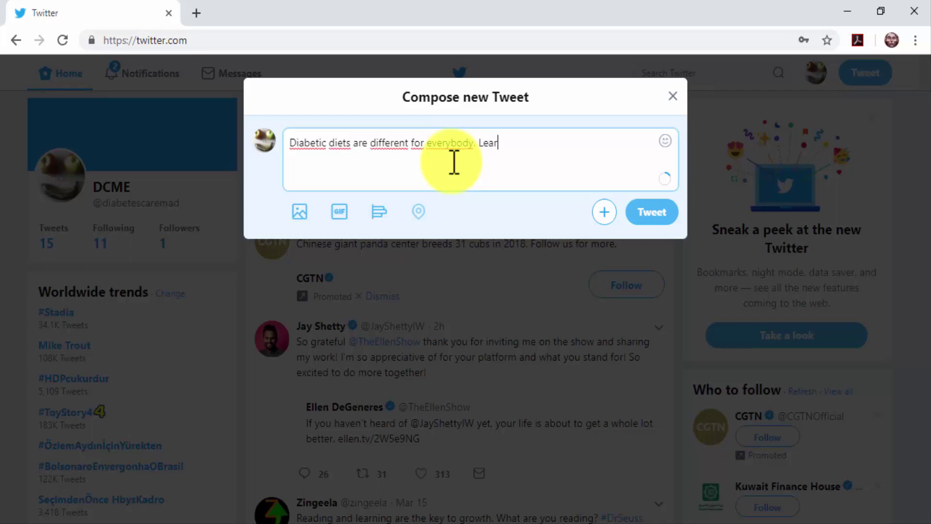
{"action": "type", "text": "n what's best for your type 2 diabetes now"}
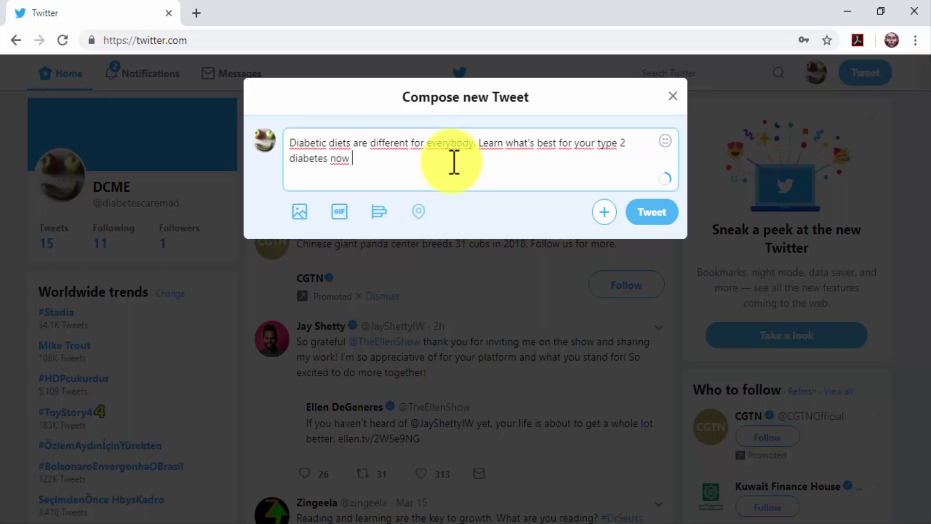
{"action": "left_click", "coordinate": [664, 141]}
{"action": "type", "text": "down"}
{"action": "left_click", "coordinate": [736, 235]}
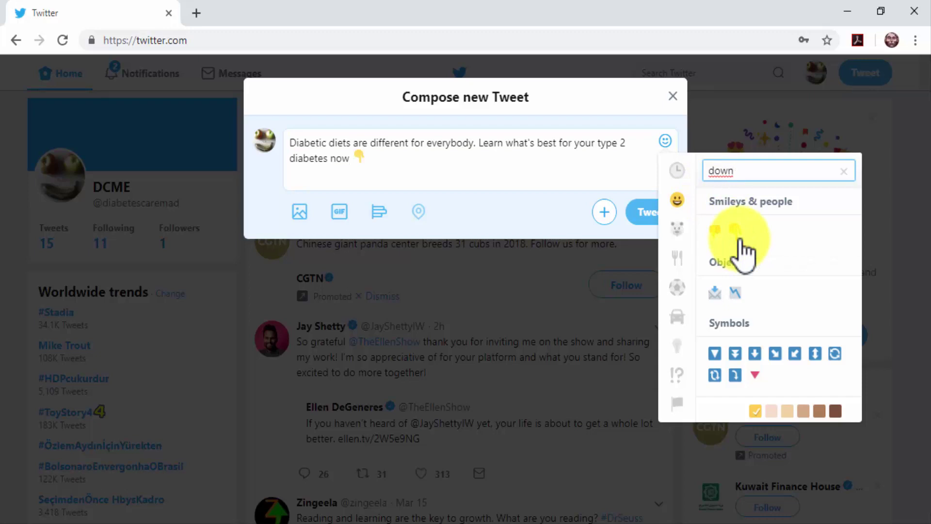
{"action": "left_click", "coordinate": [599, 176]}
{"action": "key", "text": "Return"}
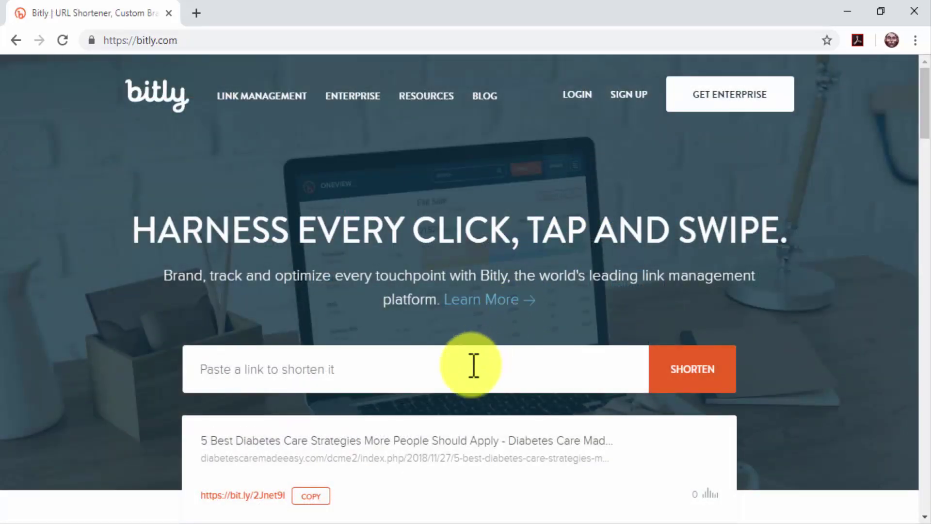
{"action": "left_click", "coordinate": [474, 367]}
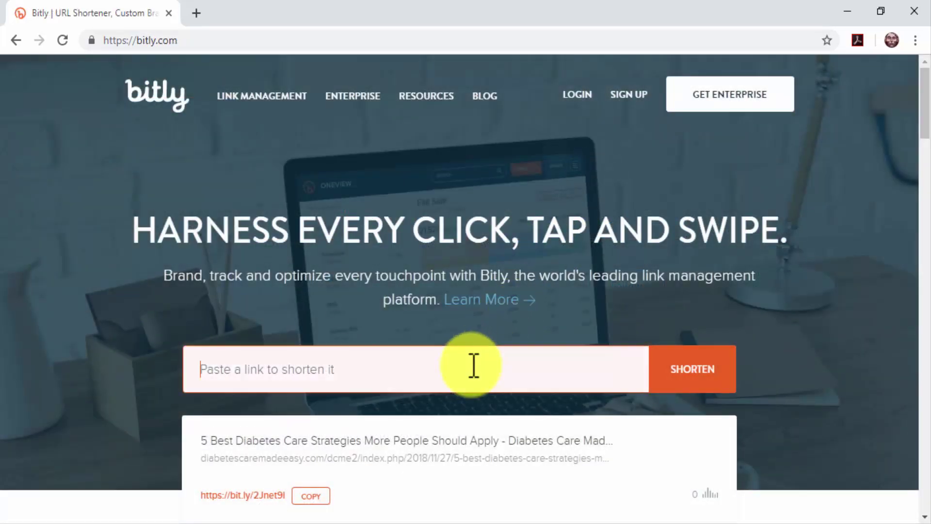
{"action": "key", "text": "ctrl+v"}
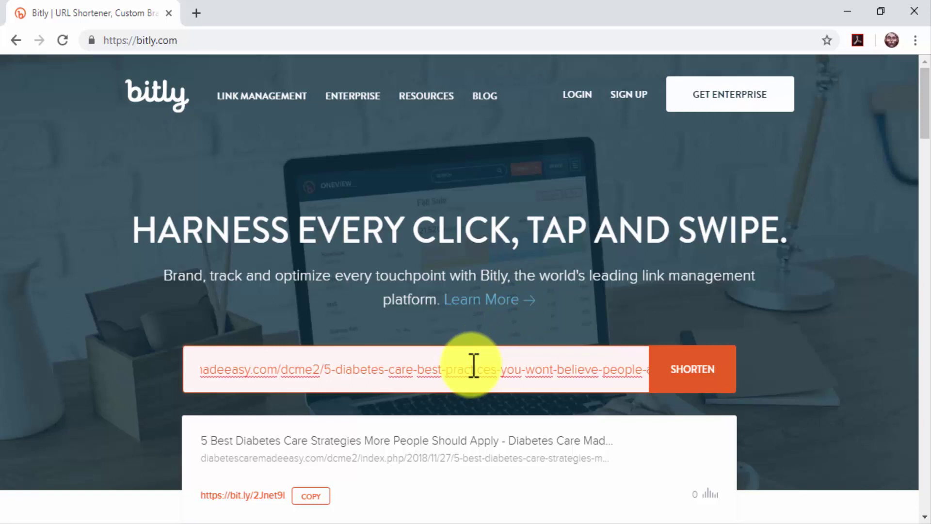
{"action": "key", "text": "Return"}
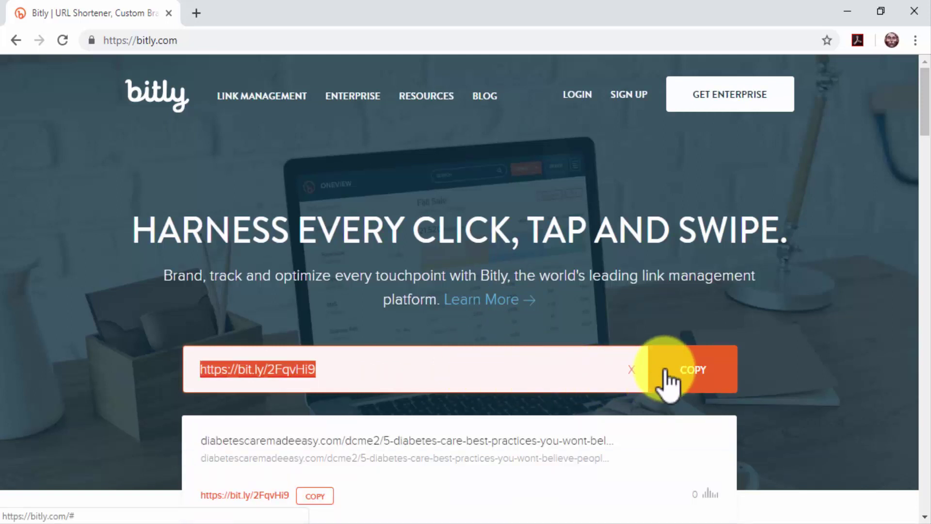
{"action": "left_click", "coordinate": [665, 371]}
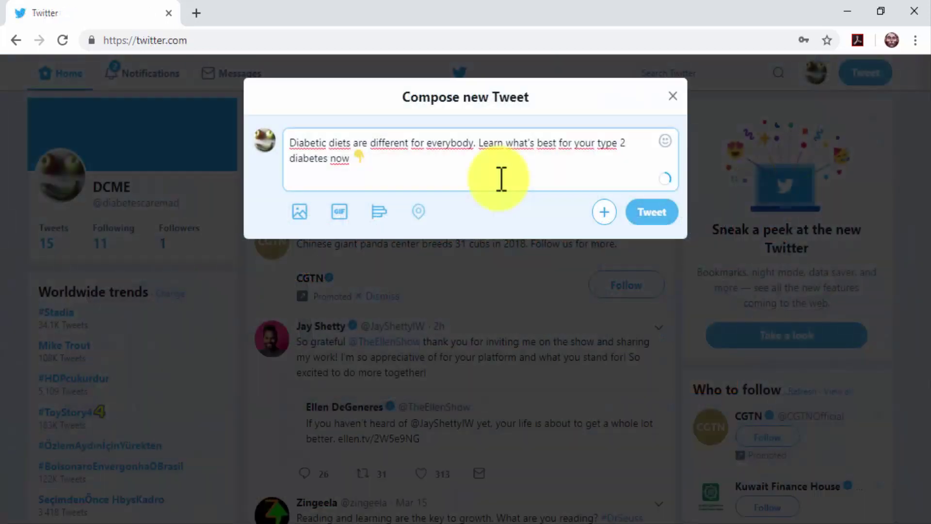
{"action": "key", "text": "ctrl+v"}
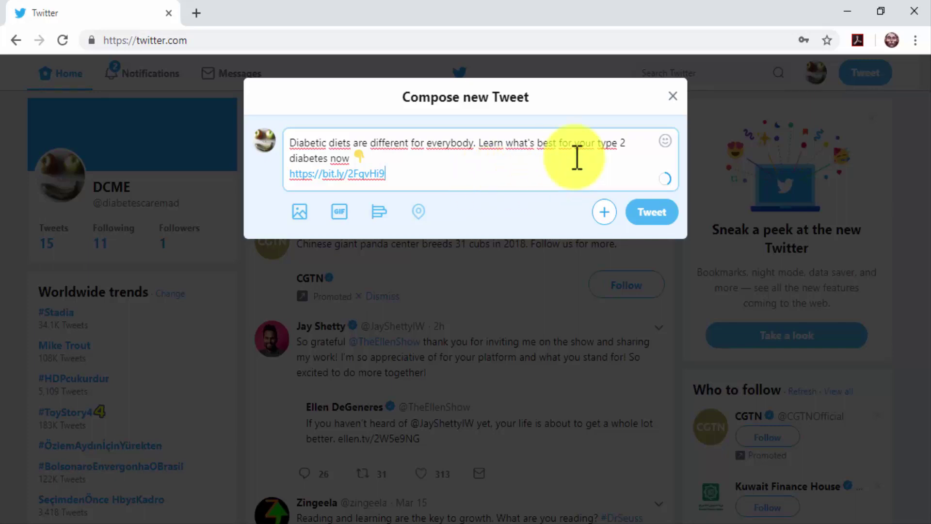
Step: Change 'type 2 diabetes' in the tweet into the #type2diabetes hashtag
{"action": "left_click", "coordinate": [600, 143]}
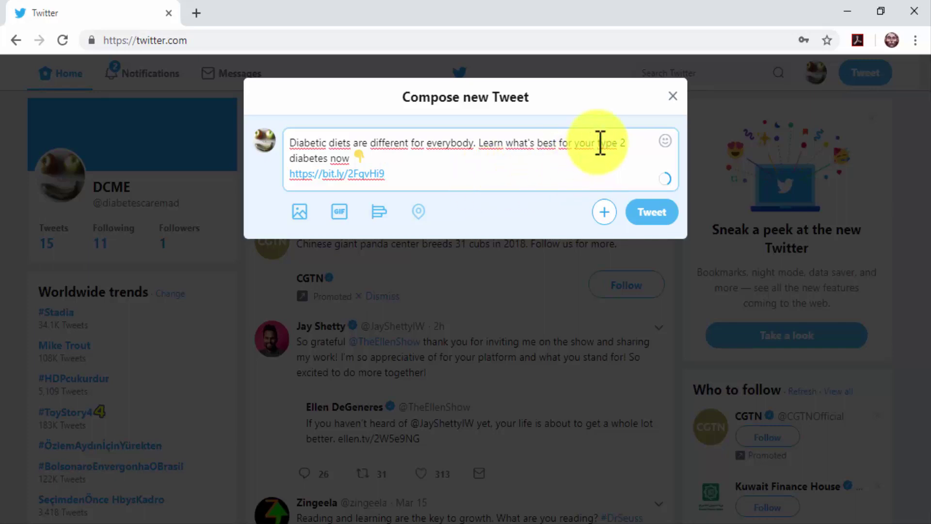
{"action": "key", "text": "Right"}
{"action": "key", "text": "Right"}
{"action": "key", "text": "Right"}
{"action": "key", "text": "Delete"}
{"action": "key", "text": "Right"}
{"action": "key", "text": "Delete"}
{"action": "key", "text": "ctrl+Left"}
{"action": "type", "text": "#"}
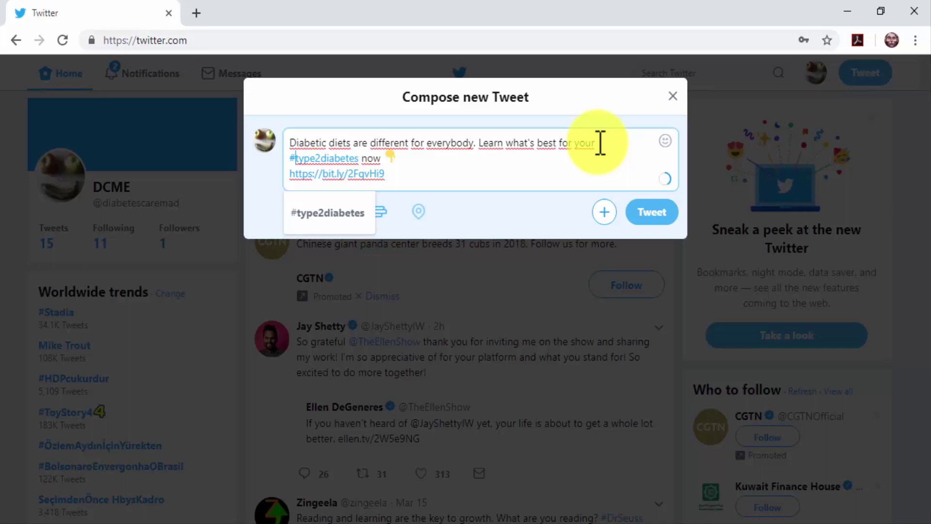
{"action": "left_click", "coordinate": [532, 174]}
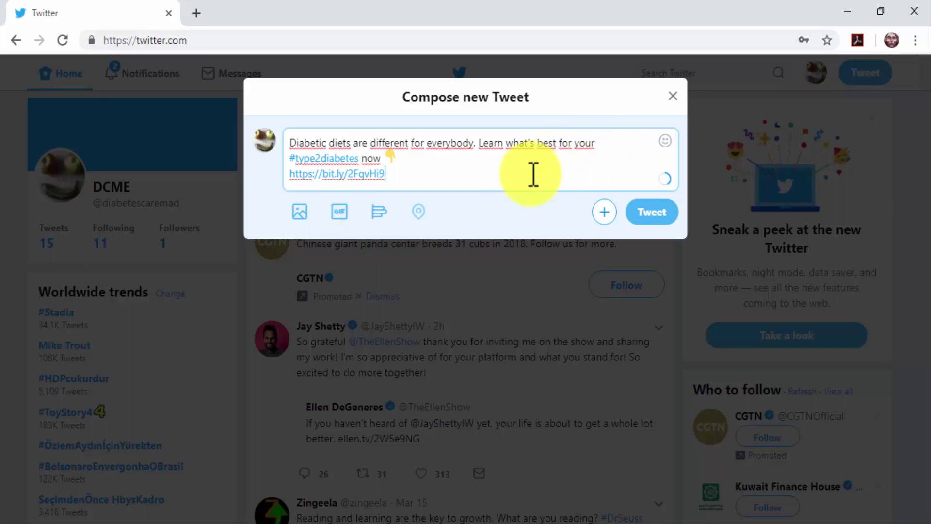
Step: Add #diabetescare #diabetestips #foodfordiabetes on a new line, attach a photo, and post the tweet
{"action": "key", "text": "Return"}
{"action": "key", "text": "Return"}
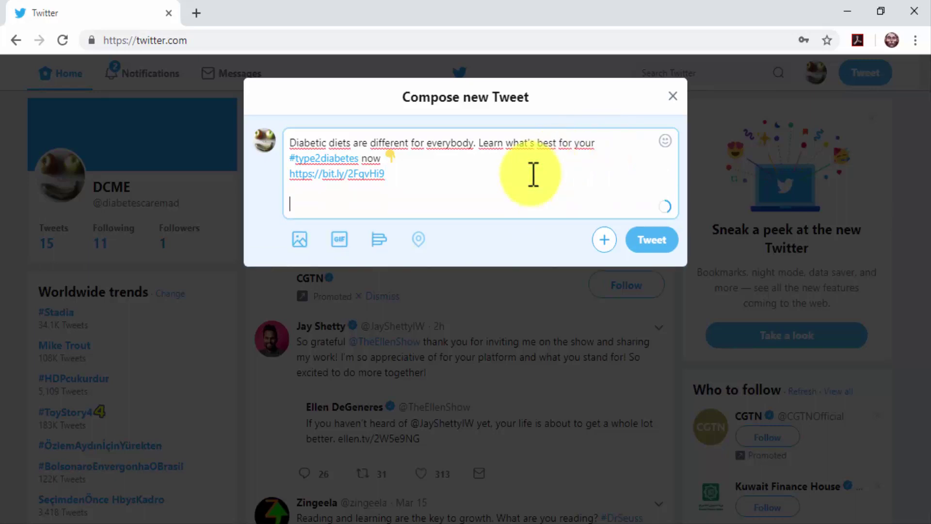
{"action": "type", "text": "#diabt"}
{"action": "type", "text": "escare #diabetestips #foodfordiabetes"}
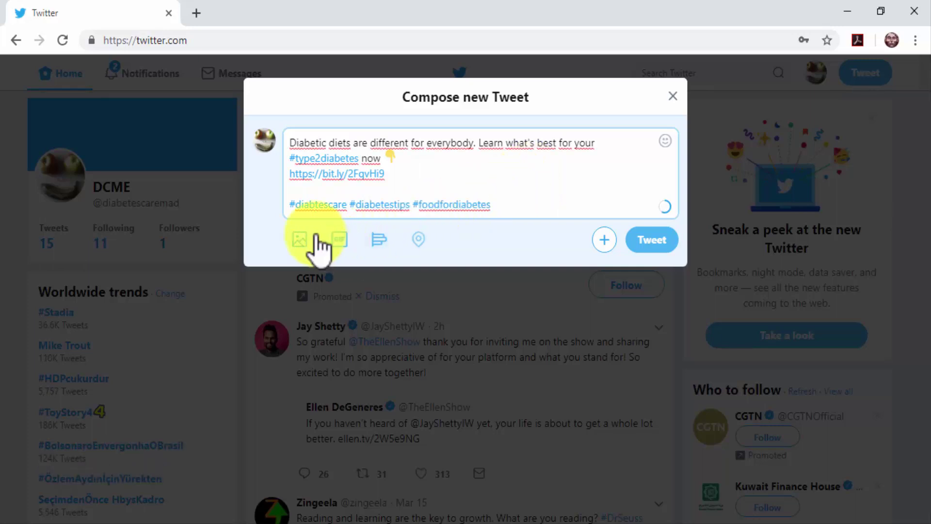
{"action": "left_click", "coordinate": [300, 240]}
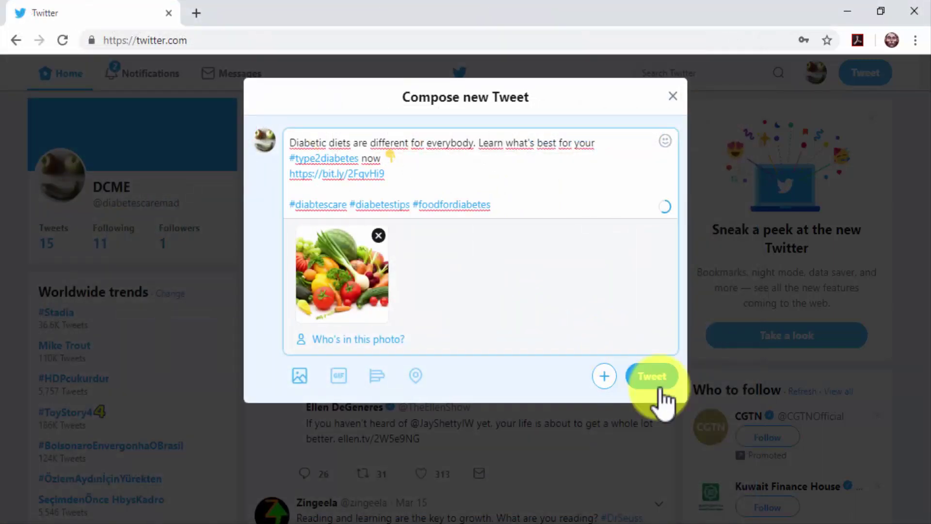
{"action": "left_click", "coordinate": [660, 392]}
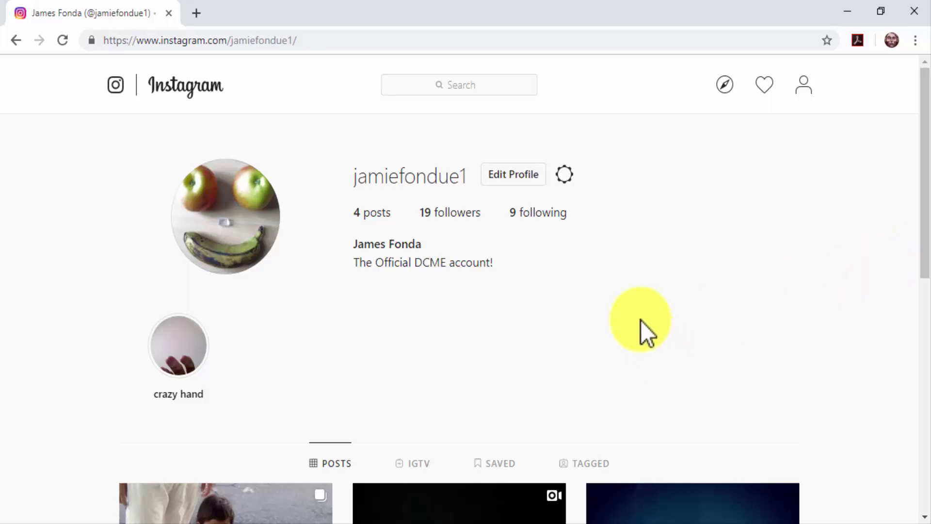
{"action": "left_click", "coordinate": [528, 177]}
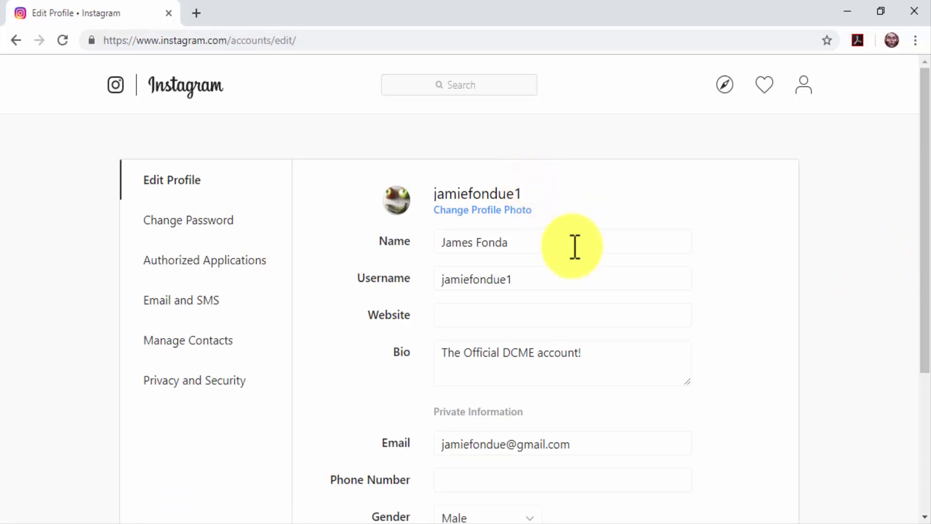
{"action": "left_click", "coordinate": [607, 310]}
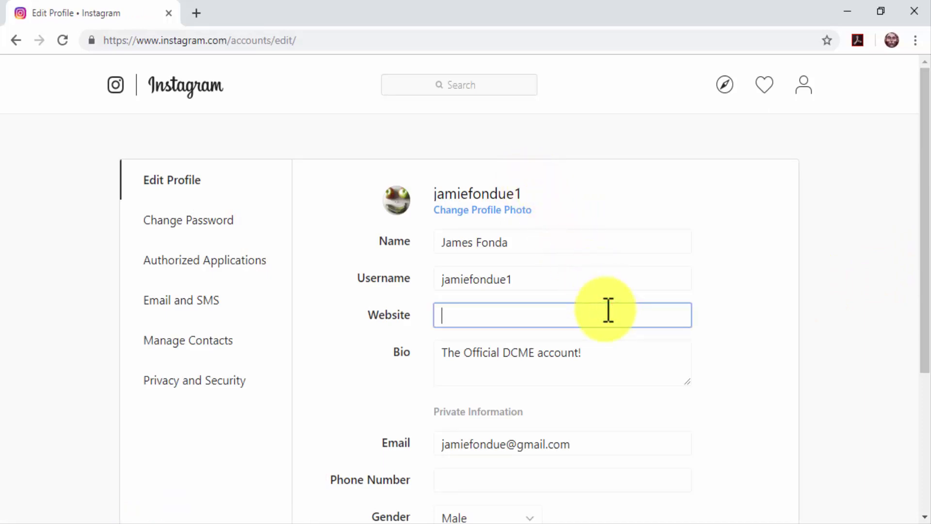
{"action": "key", "text": "ctrl+v"}
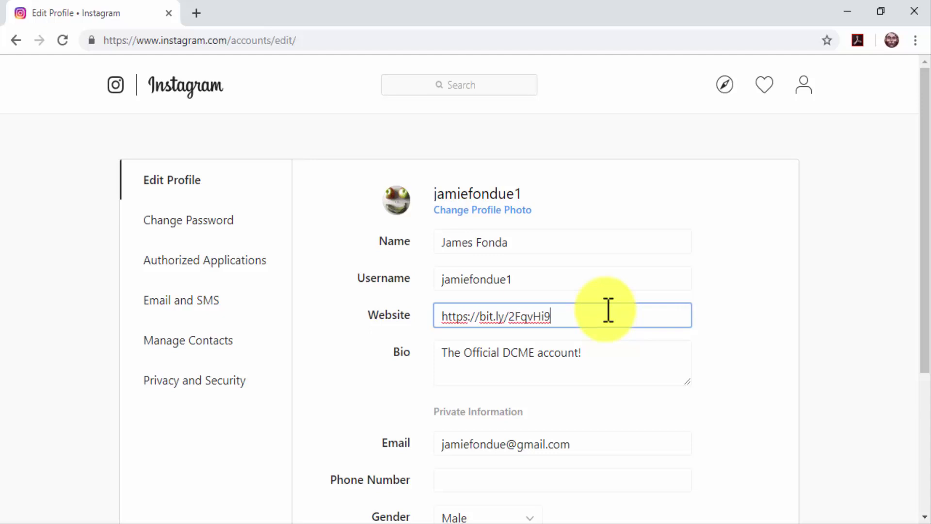
{"action": "scroll", "coordinate": [608, 311], "scroll_direction": "down", "scroll_amount": 2}
{"action": "scroll", "coordinate": [608, 310], "scroll_direction": "down", "scroll_amount": 3}
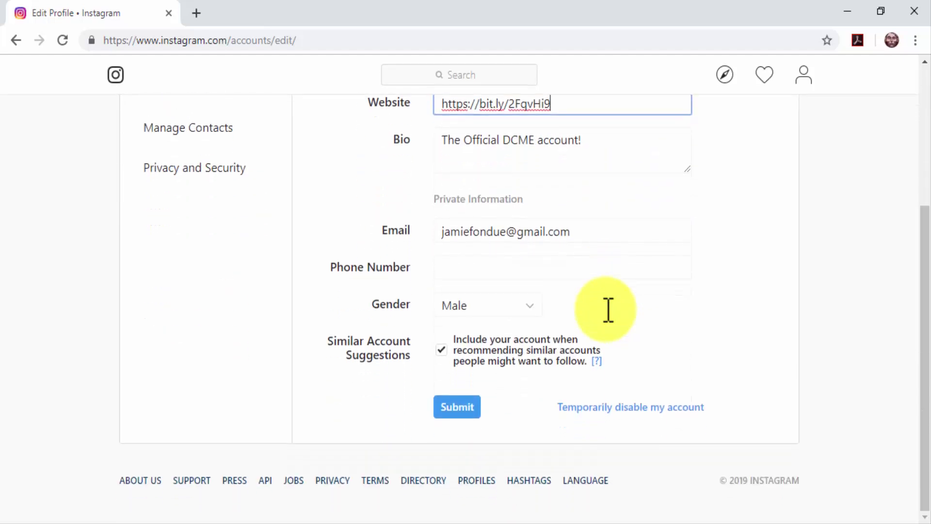
{"action": "left_click", "coordinate": [469, 405]}
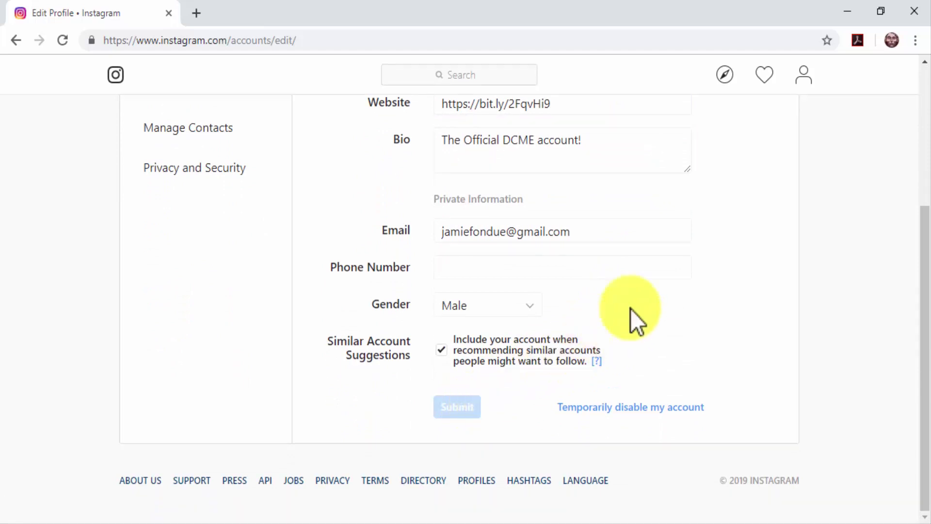
{"action": "scroll", "coordinate": [709, 266], "scroll_direction": "up", "scroll_amount": 2}
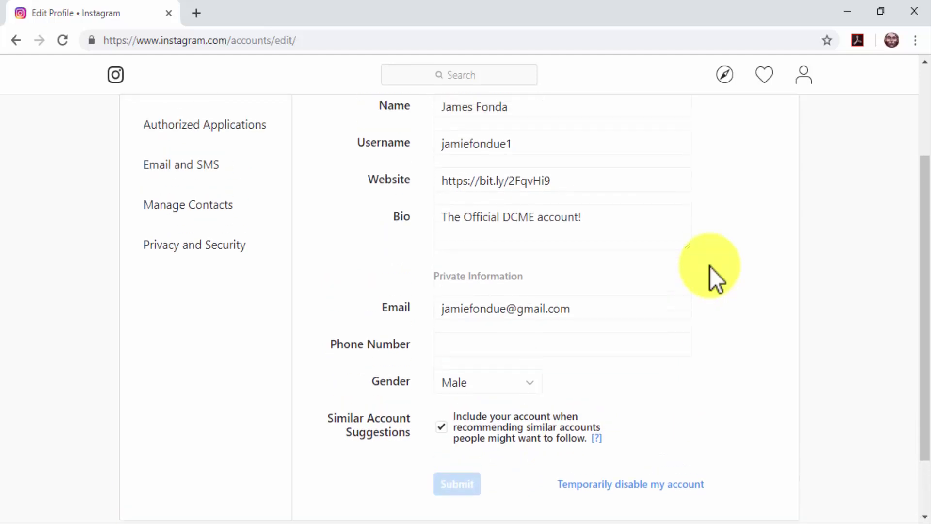
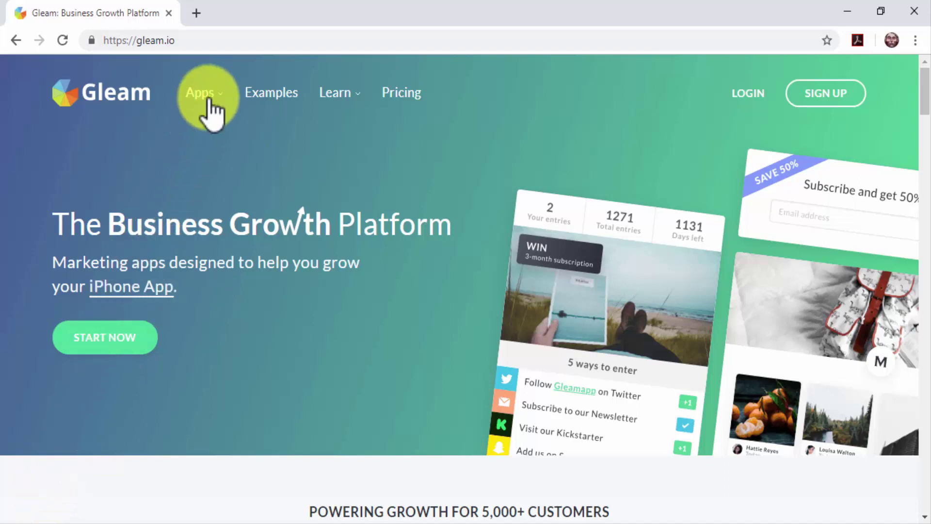
Step: Go to Gleam's Competitions app page from the Apps menu and scroll through its giveaway features
{"action": "mouse_move", "coordinate": [207, 99]}
{"action": "left_click", "coordinate": [232, 150]}
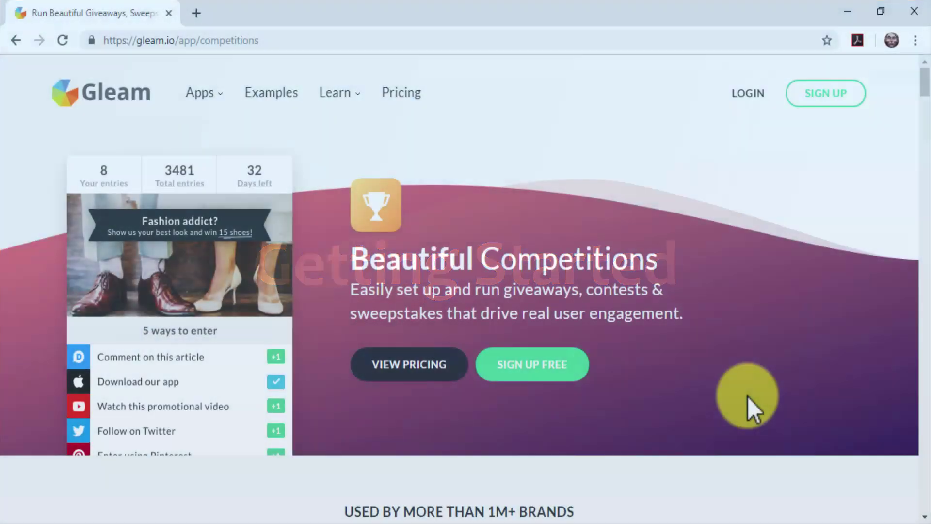
{"action": "scroll", "coordinate": [749, 407], "scroll_direction": "down", "scroll_amount": 3}
{"action": "scroll", "coordinate": [747, 396], "scroll_direction": "down", "scroll_amount": 10}
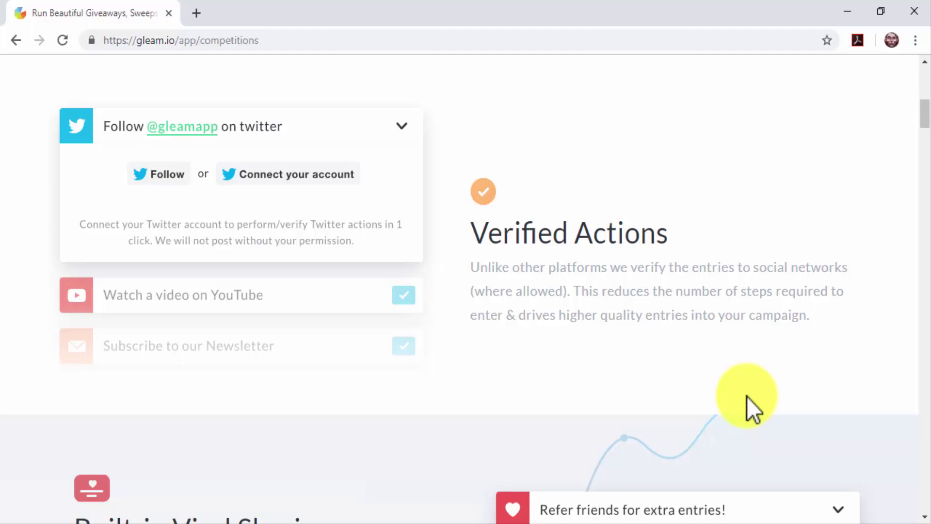
{"action": "scroll", "coordinate": [747, 397], "scroll_direction": "down", "scroll_amount": 5}
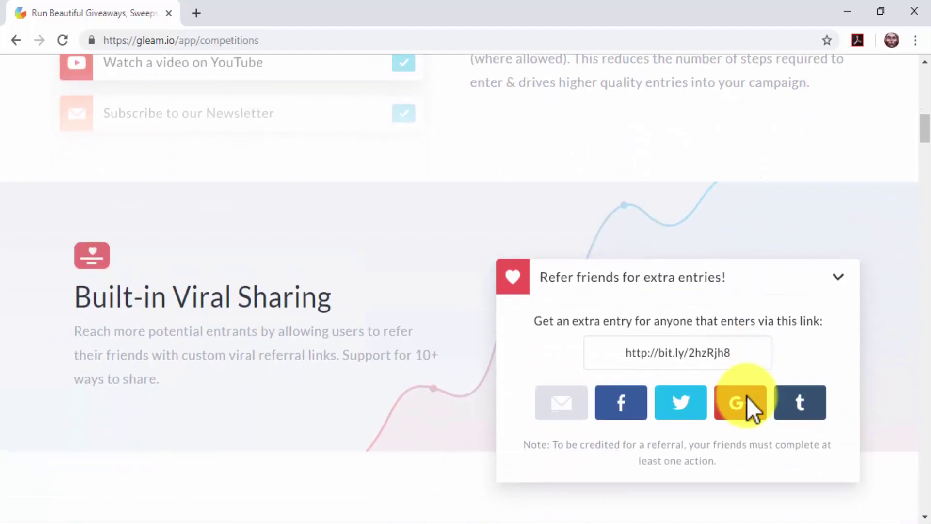
{"action": "scroll", "coordinate": [747, 397], "scroll_direction": "down", "scroll_amount": 2}
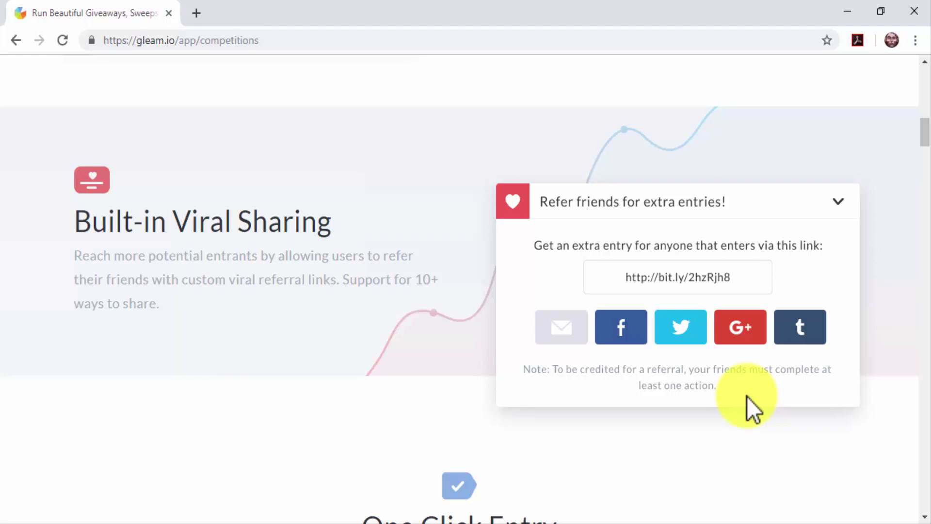
{"action": "scroll", "coordinate": [746, 397], "scroll_direction": "down", "scroll_amount": 6}
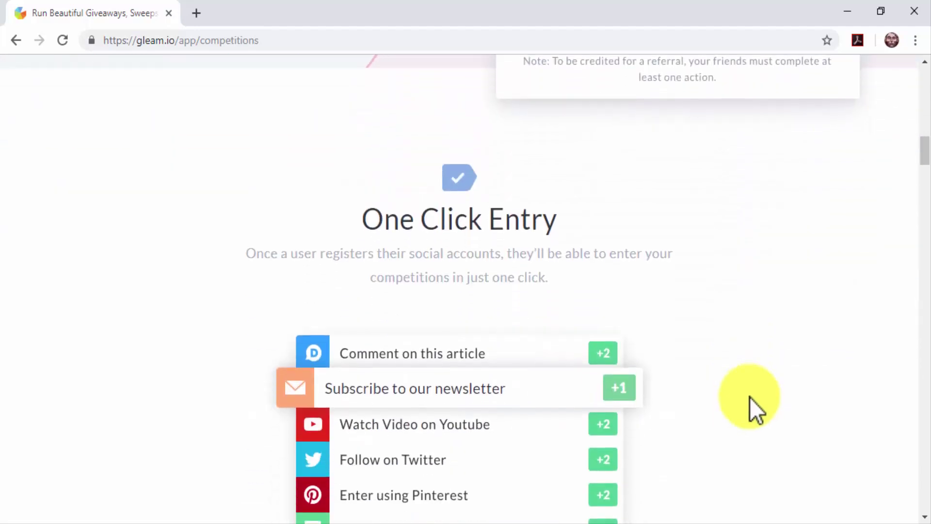
{"action": "scroll", "coordinate": [753, 397], "scroll_direction": "down", "scroll_amount": 6}
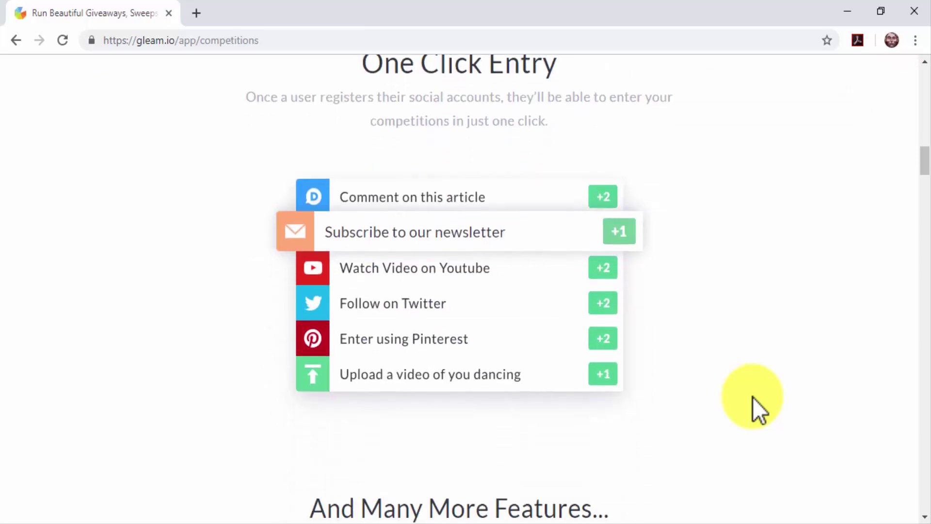
{"action": "scroll", "coordinate": [753, 397], "scroll_direction": "down", "scroll_amount": 4}
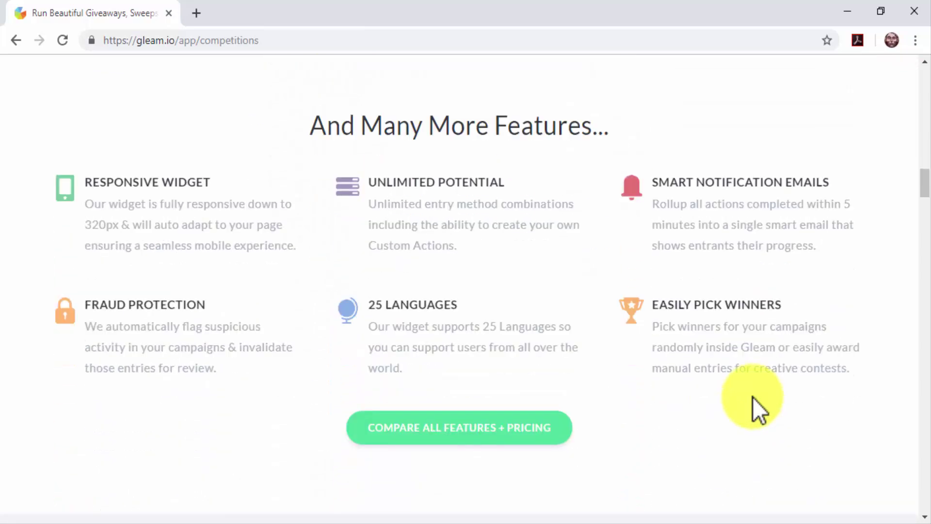
{"action": "scroll", "coordinate": [753, 397], "scroll_direction": "down", "scroll_amount": 6}
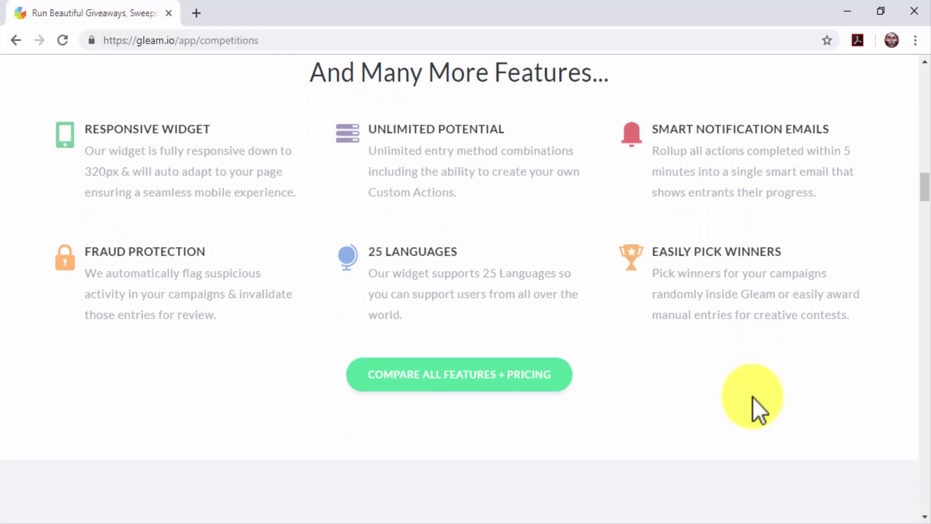
{"action": "scroll", "coordinate": [752, 397], "scroll_direction": "down", "scroll_amount": 2}
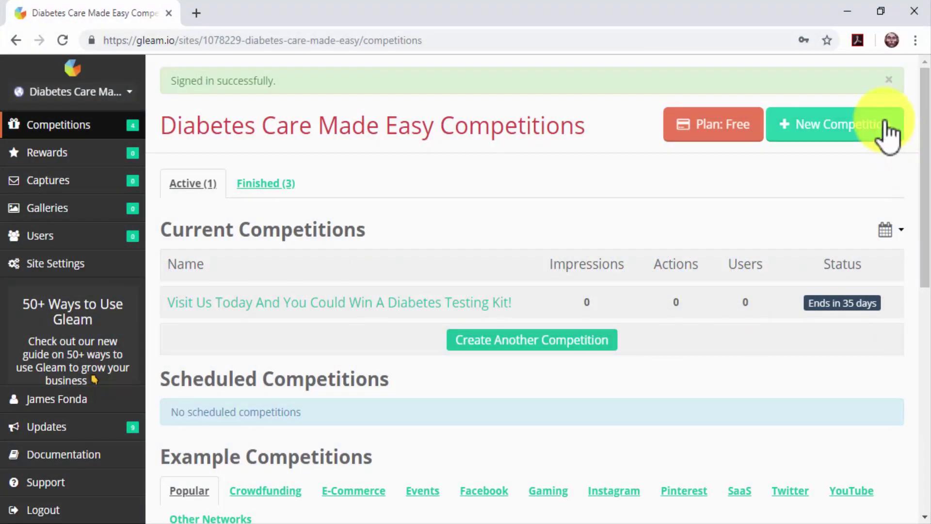
Step: Create the 'Testing Kit Giveaway' competition running March 20 to March 28, 2019, then continue to User Details
{"action": "left_click", "coordinate": [884, 129]}
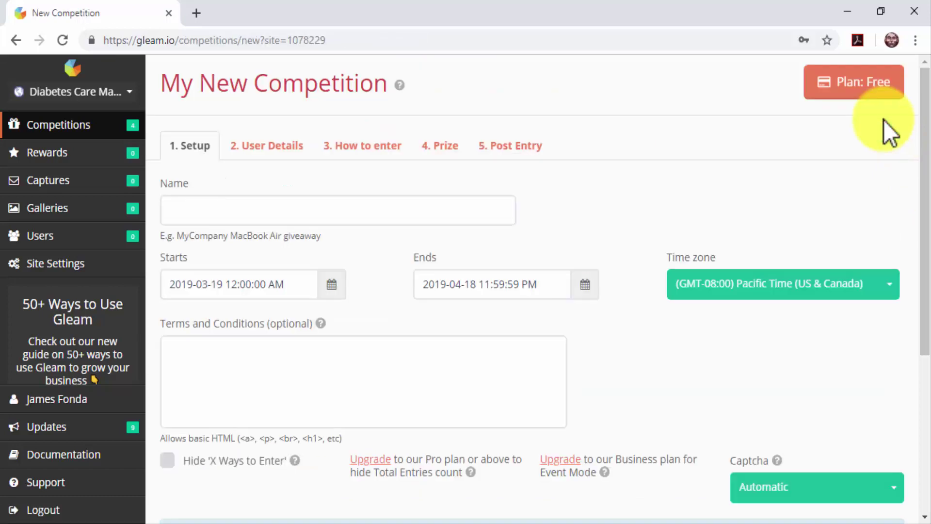
{"action": "left_click", "coordinate": [497, 219]}
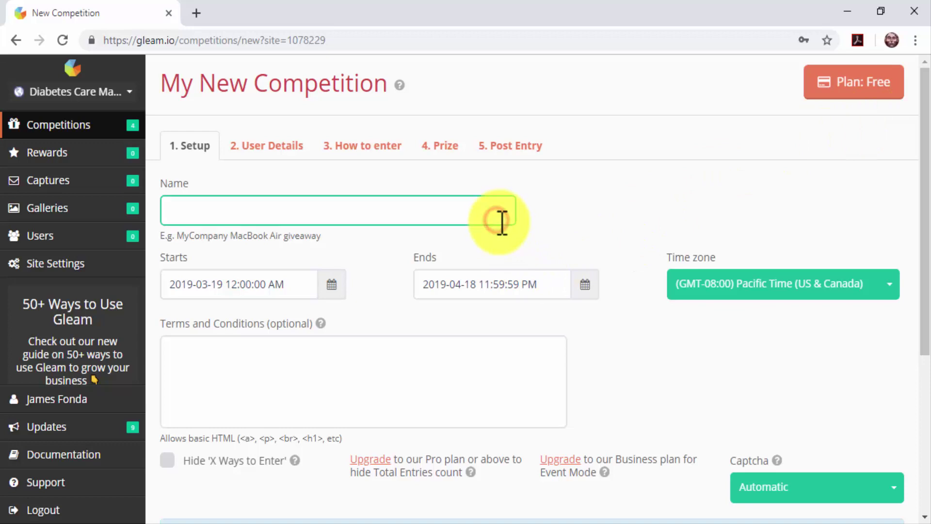
{"action": "type", "text": "Testing Kit Giveaway"}
{"action": "left_click", "coordinate": [331, 285]}
{"action": "left_click", "coordinate": [410, 422]}
{"action": "left_click", "coordinate": [585, 286]}
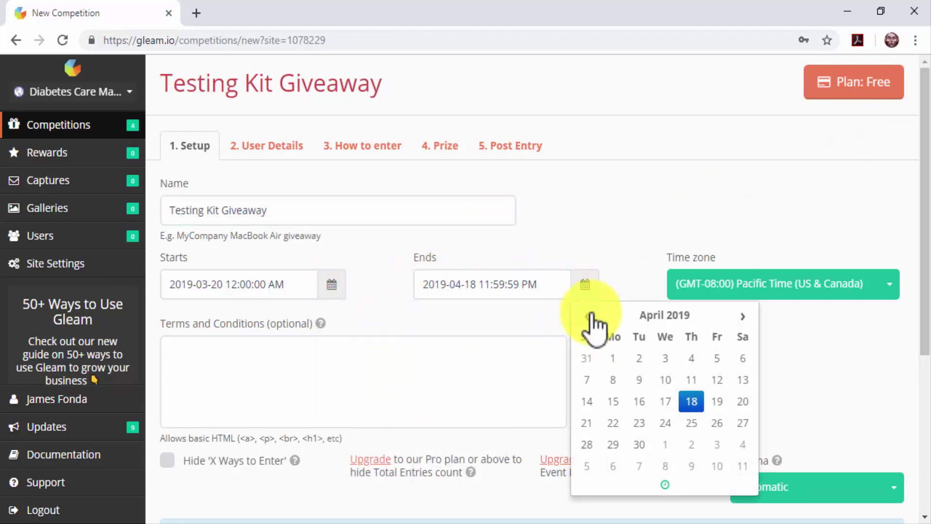
{"action": "left_click", "coordinate": [587, 315]}
{"action": "left_click", "coordinate": [682, 442]}
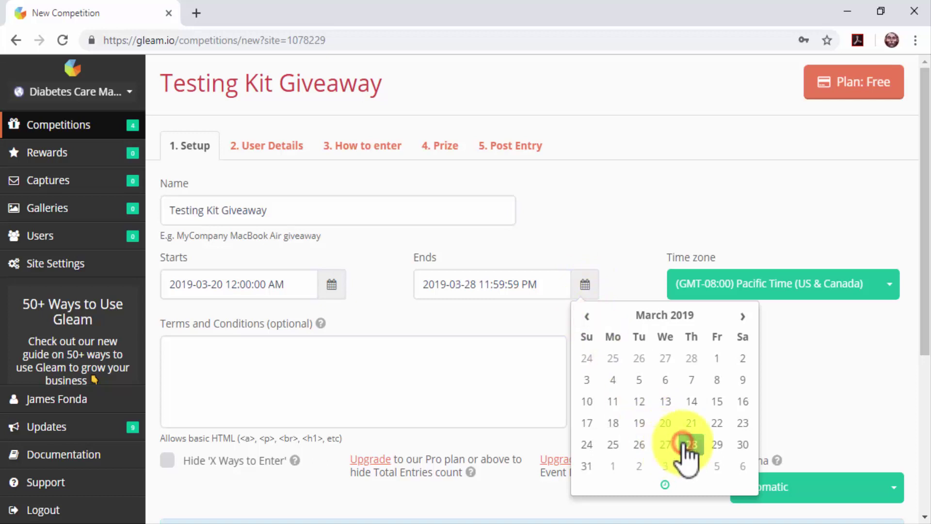
{"action": "left_click", "coordinate": [295, 146]}
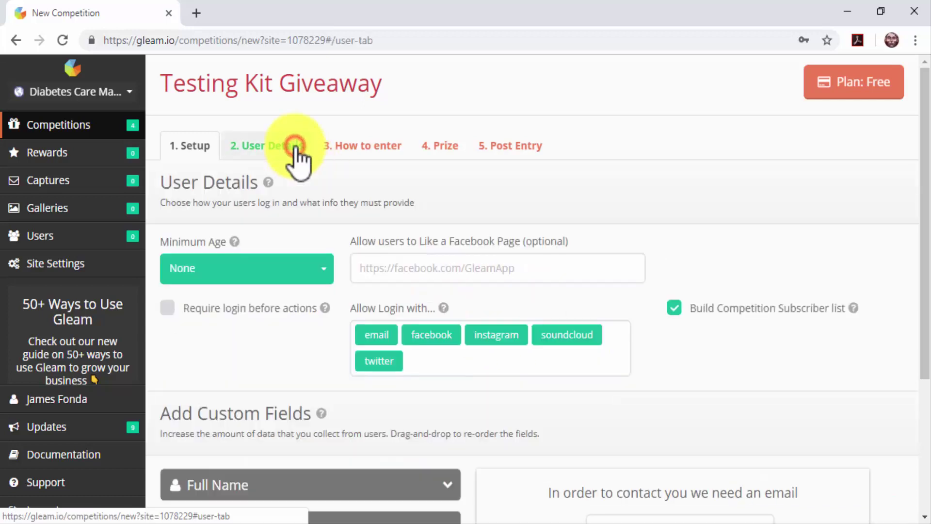
Step: Paste the business's Facebook page URL as the page to Like, then continue to How to enter
{"action": "left_click", "coordinate": [395, 275]}
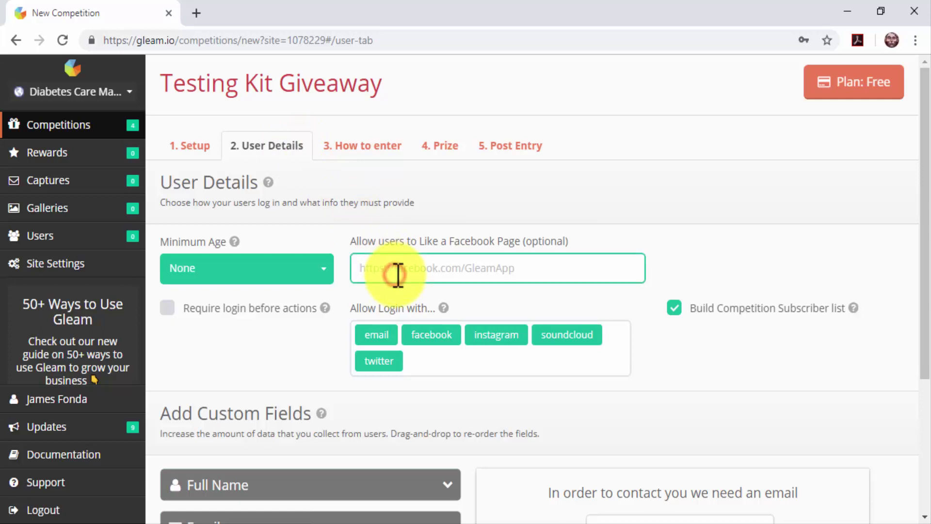
{"action": "key", "text": "ctrl+v"}
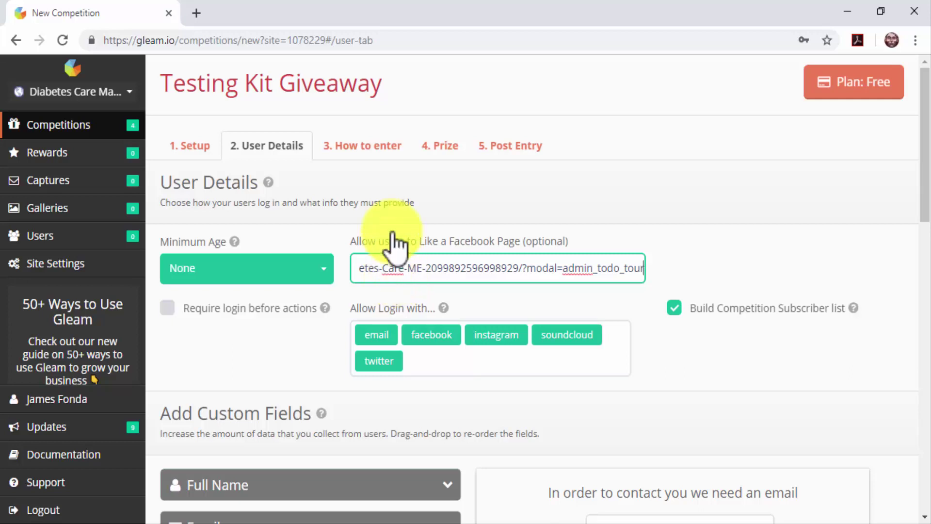
{"action": "left_click", "coordinate": [387, 151]}
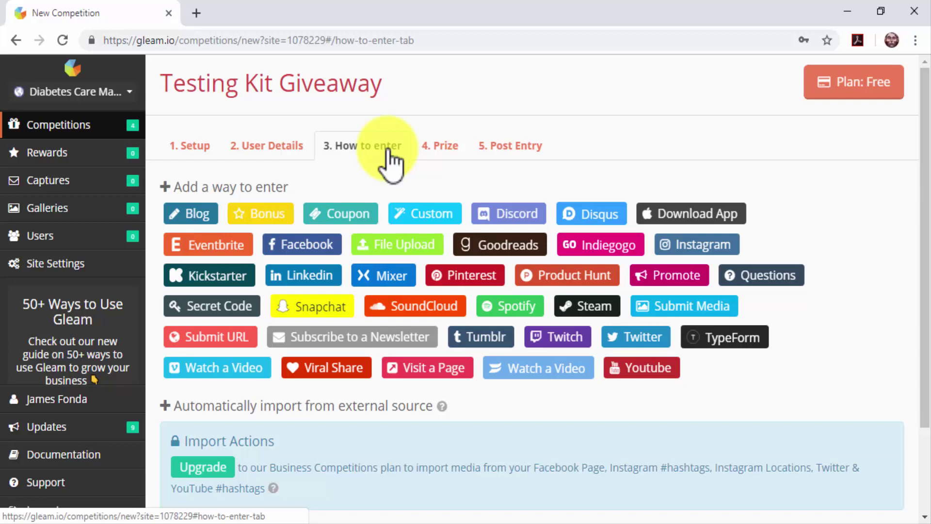
Step: Add a Visit a Page entry titled '...Us Today And Win A Contour Diabetes Testing Kit'
{"action": "left_click", "coordinate": [427, 369]}
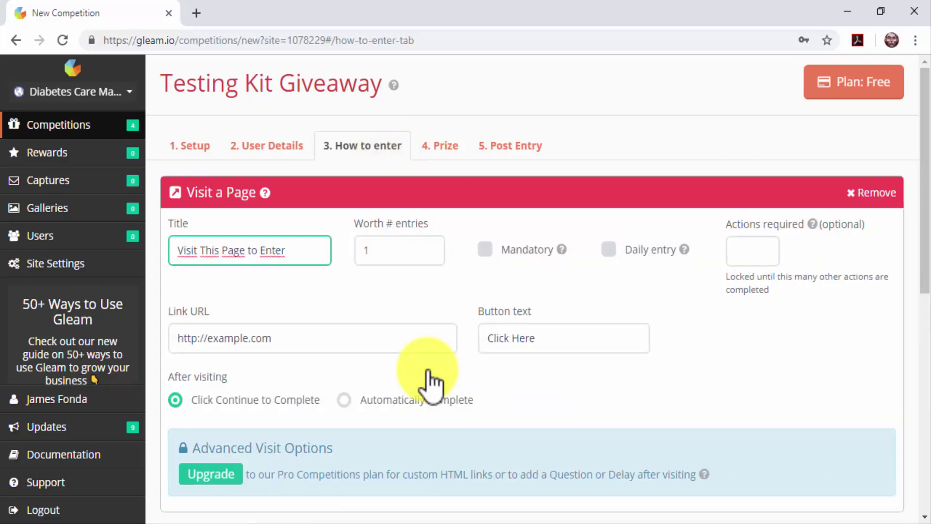
{"action": "left_click", "coordinate": [318, 256]}
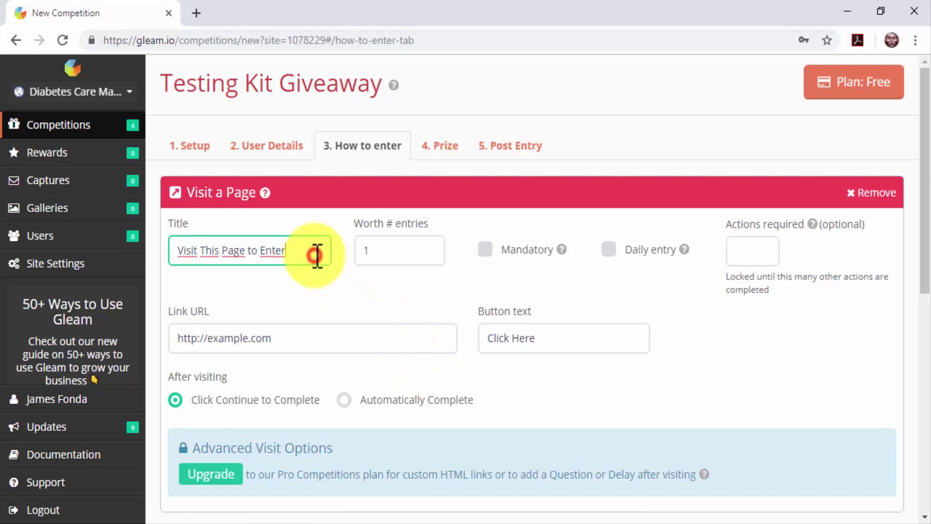
{"action": "key", "text": "BackSpace"}
{"action": "key", "text": "BackSpace"}
{"action": "key", "text": "BackSpace"}
{"action": "key", "text": "BackSpace"}
{"action": "key", "text": "BackSpace"}
{"action": "key", "text": "BackSpace"}
{"action": "key", "text": "BackSpace"}
{"action": "key", "text": "BackSpace"}
{"action": "key", "text": "BackSpace"}
{"action": "key", "text": "BackSpace"}
{"action": "key", "text": "BackSpace"}
{"action": "key", "text": "BackSpace"}
{"action": "key", "text": "BackSpace"}
{"action": "key", "text": "BackSpace"}
{"action": "key", "text": "BackSpace"}
{"action": "key", "text": "BackSpace"}
{"action": "key", "text": "BackSpace"}
{"action": "key", "text": "BackSpace"}
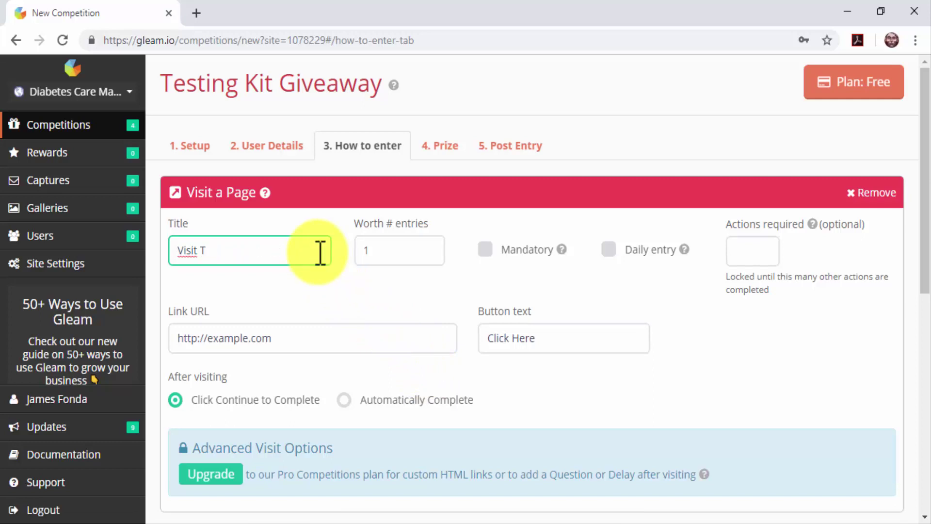
{"action": "type", "text": "Us Today And Win"}
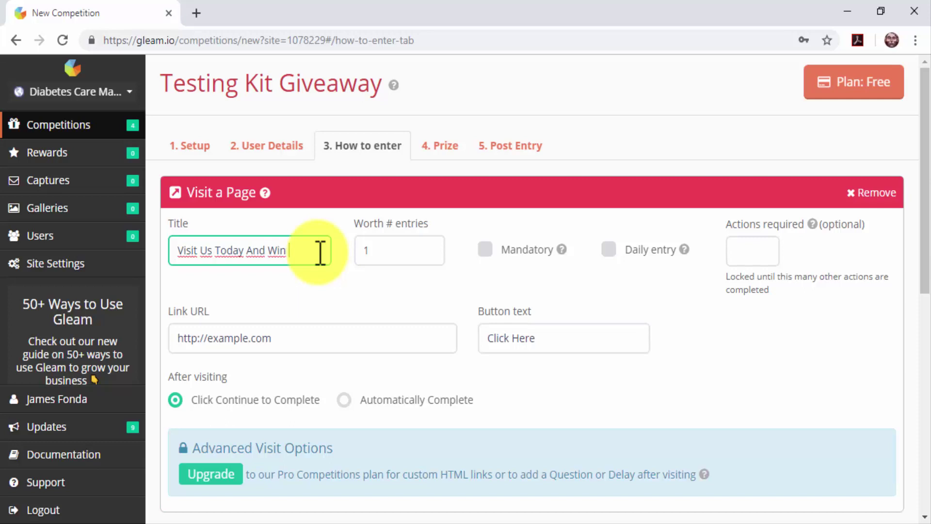
{"action": "type", "text": " A Contour"}
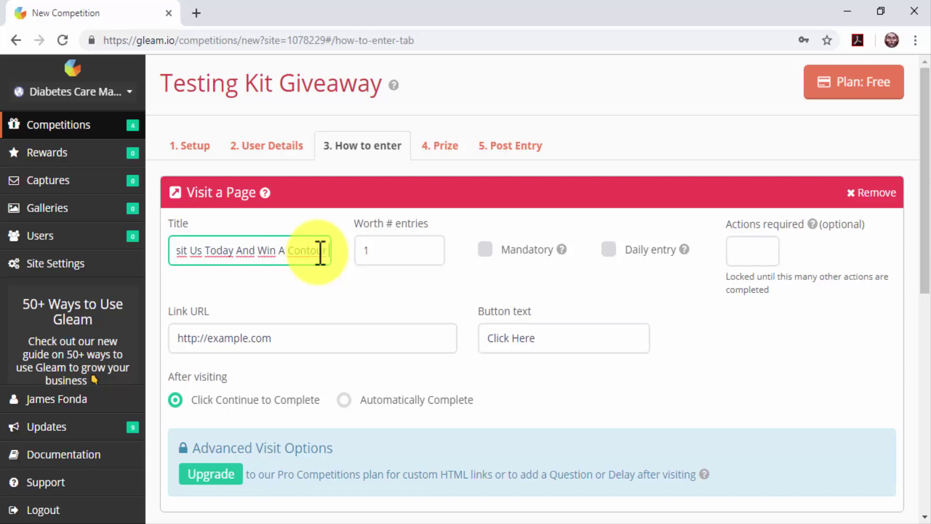
{"action": "type", "text": " Diabe"}
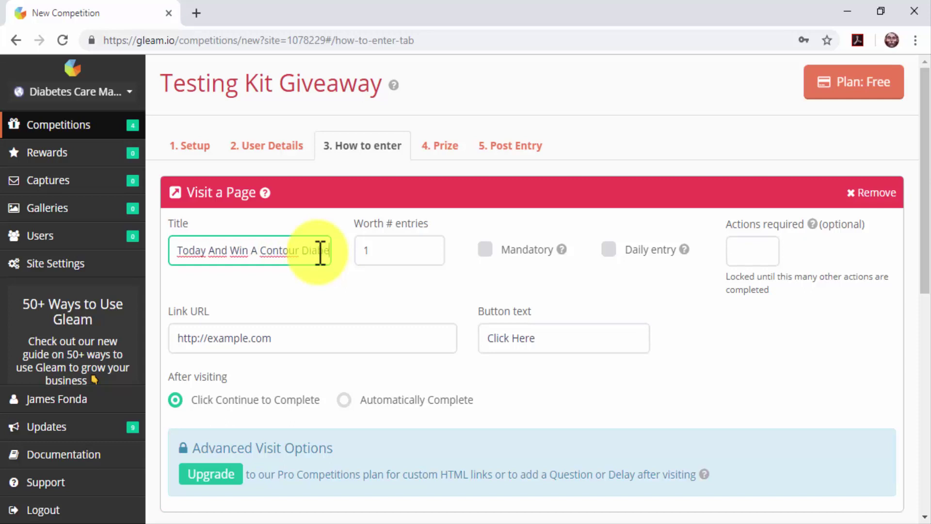
{"action": "type", "text": "tes Testing"}
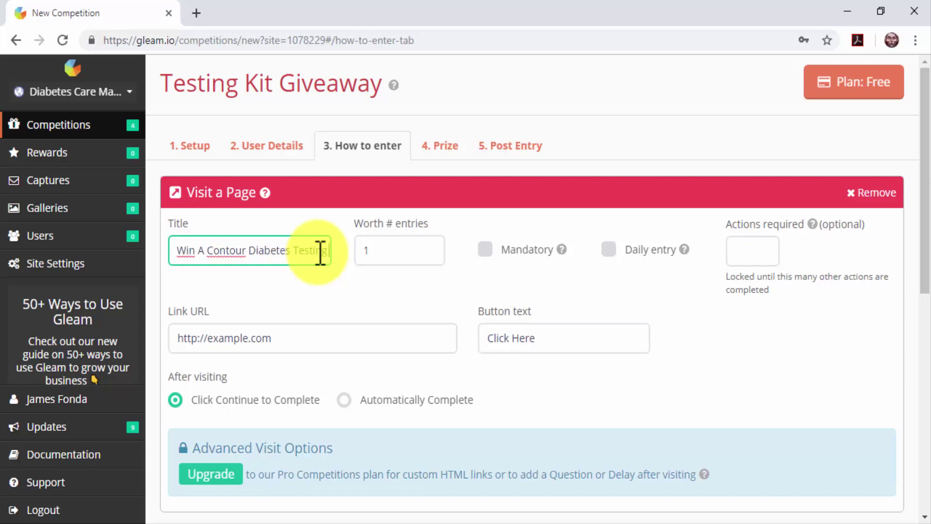
{"action": "type", "text": " Kit"}
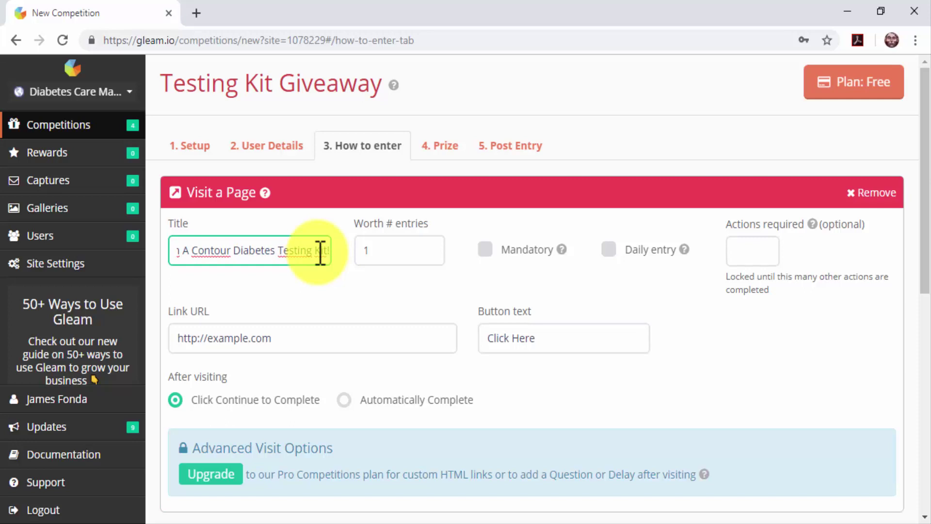
{"action": "left_click", "coordinate": [345, 288]}
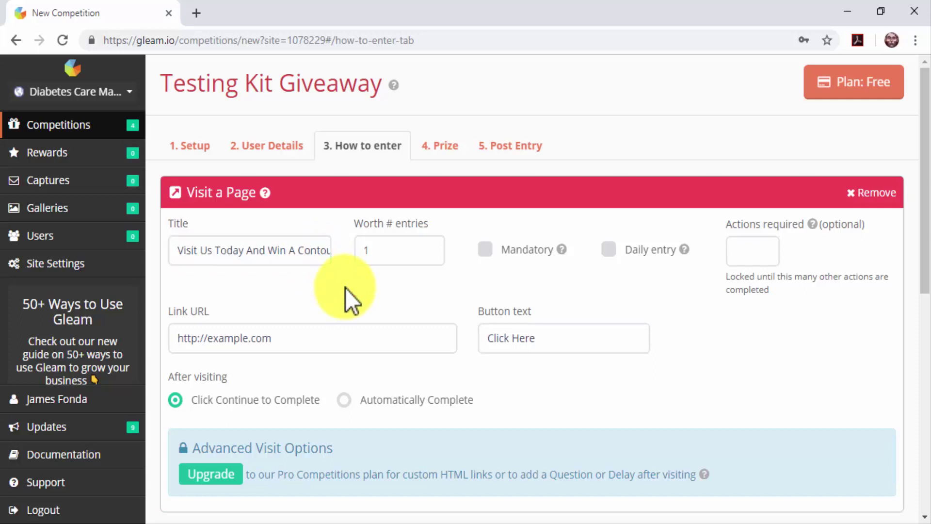
{"action": "left_click", "coordinate": [485, 249]}
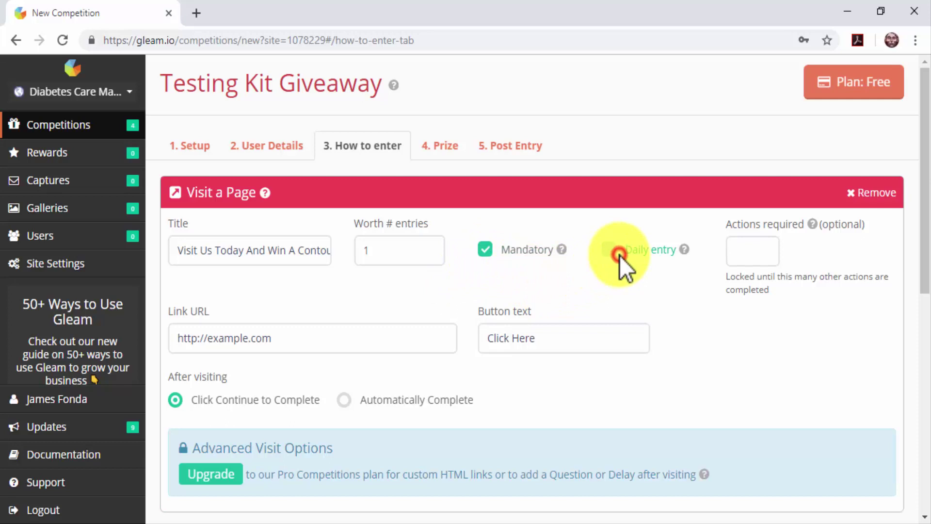
{"action": "left_click", "coordinate": [612, 251]}
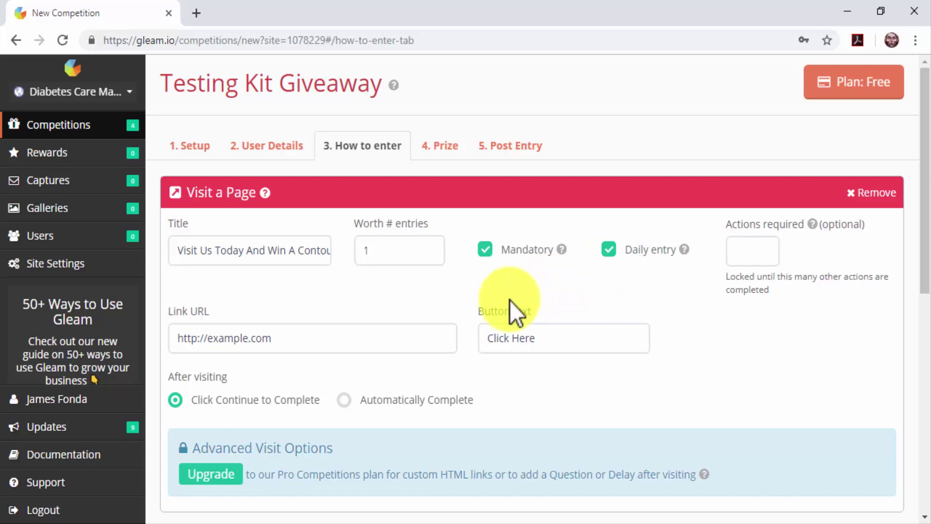
{"action": "left_click", "coordinate": [411, 334]}
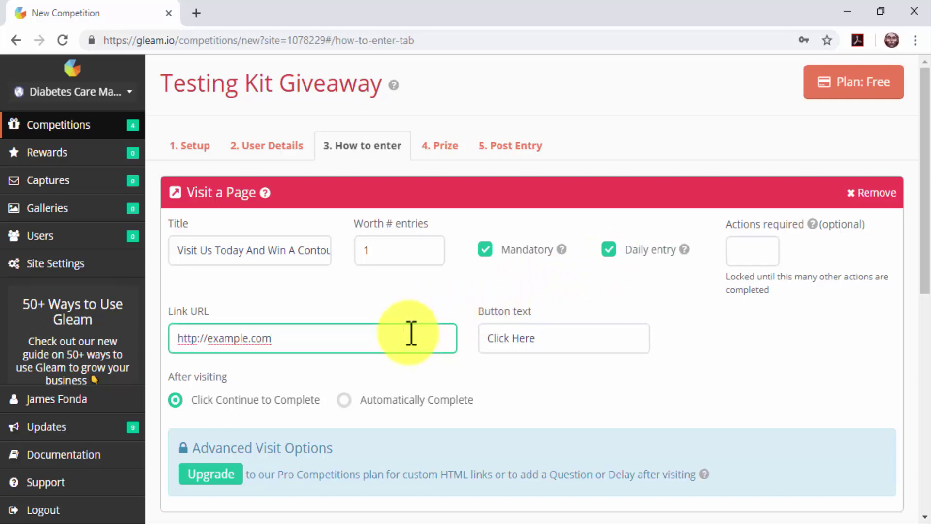
{"action": "key", "text": "ctrl+a"}
{"action": "type", "text": "http://diabetescaremadeeasy.com"}
{"action": "left_click", "coordinate": [543, 337]}
{"action": "key", "text": "ctrl+a"}
{"action": "type", "text": "Visit us!"}
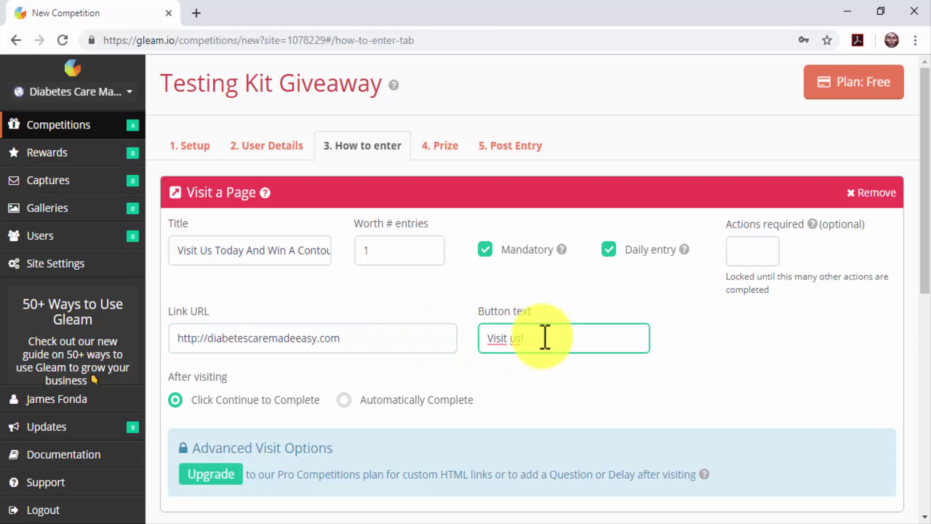
{"action": "left_click", "coordinate": [449, 399]}
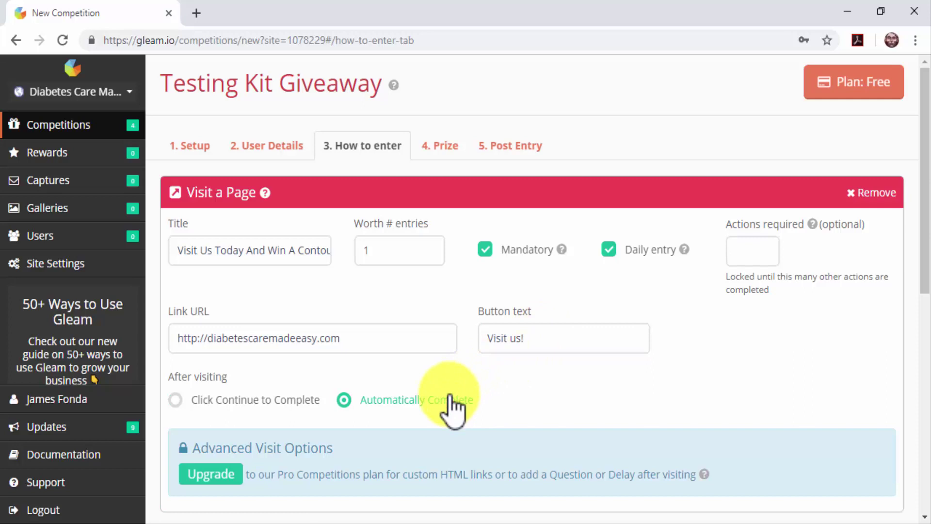
{"action": "left_click", "coordinate": [449, 160]}
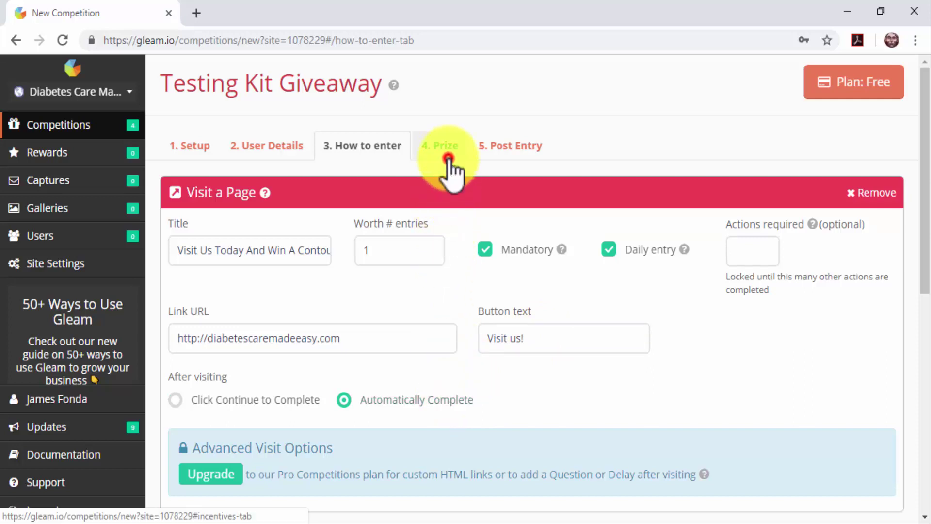
Step: Enter the Brand New Contour Diabetes Testing Kit prize for 3 winners with a description, and save
{"action": "left_click", "coordinate": [492, 250]}
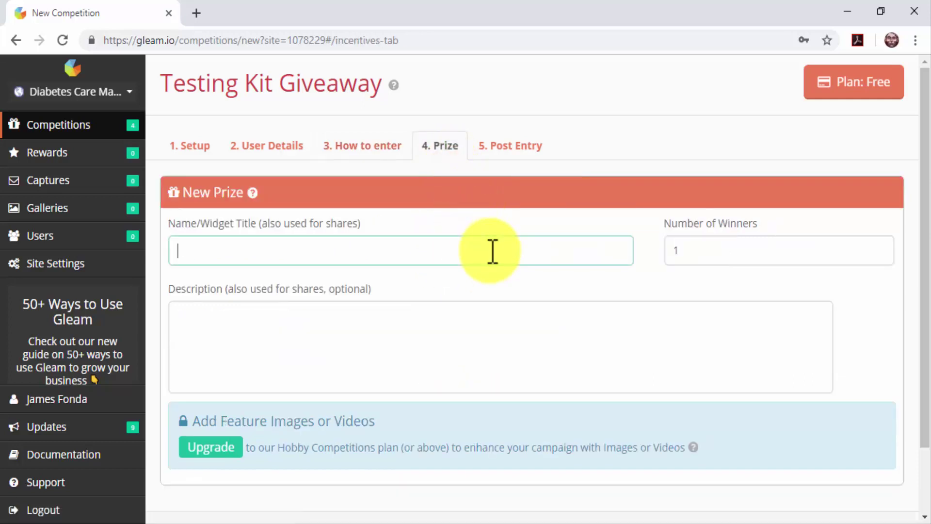
{"action": "type", "text": "Brand New Contour Diabetes Testing Kit"}
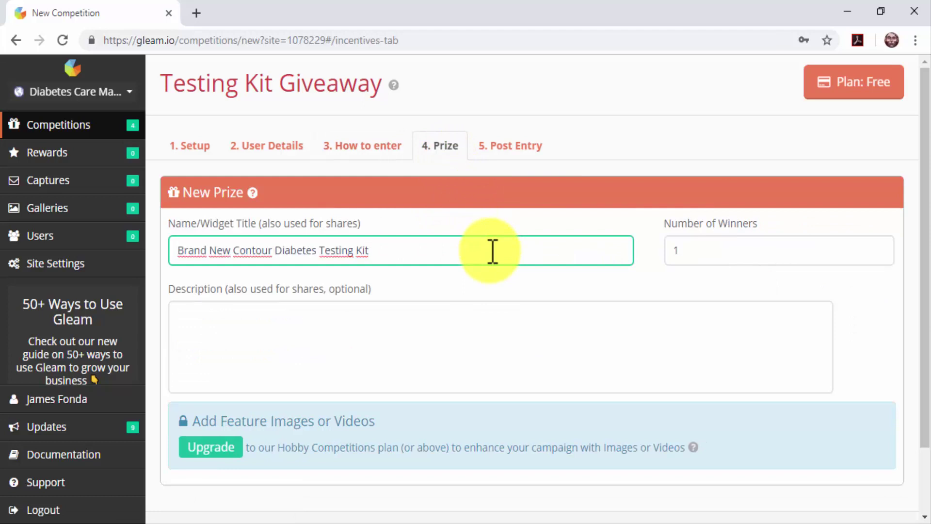
{"action": "left_click", "coordinate": [687, 252]}
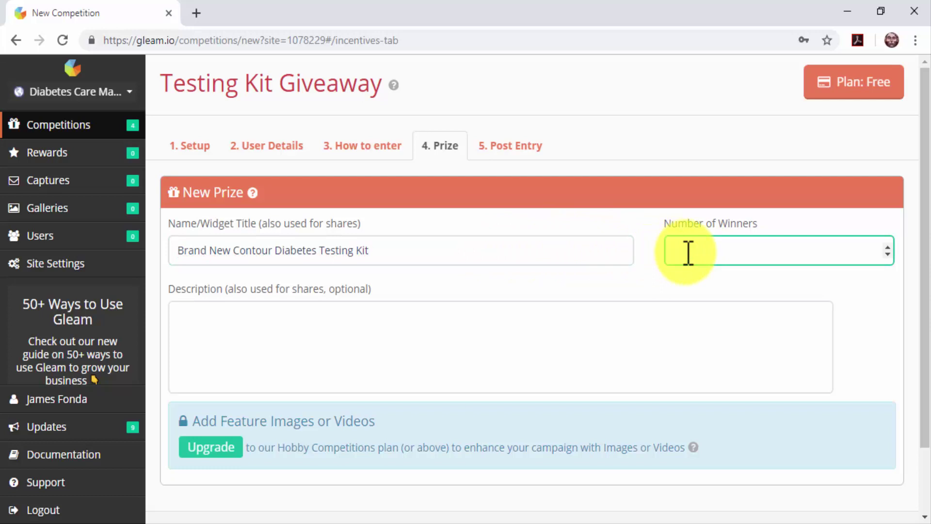
{"action": "type", "text": "3"}
{"action": "left_click", "coordinate": [626, 336]}
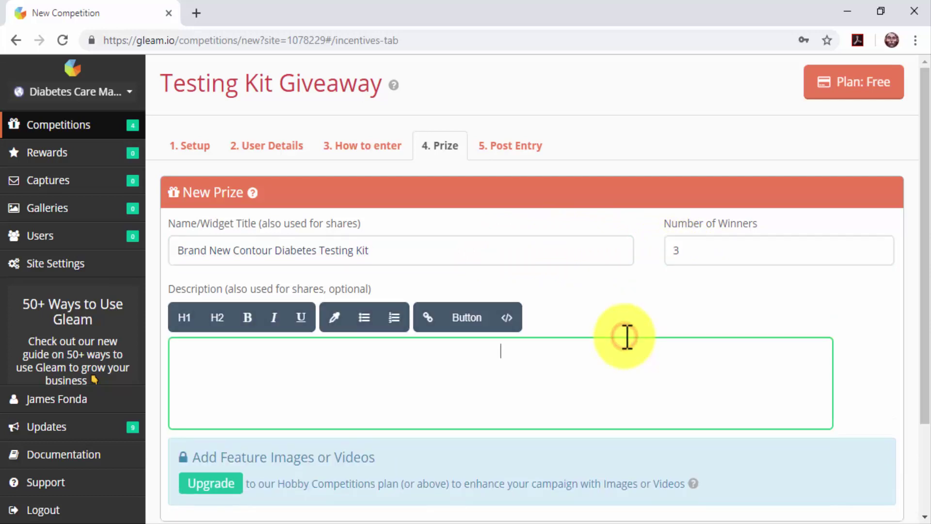
{"action": "type", "text": "We're giving away a Brand New Contour Diabetes Testing Kit To Three Lucky Contestants"}
{"action": "scroll", "coordinate": [623, 338], "scroll_direction": "down", "scroll_amount": 2}
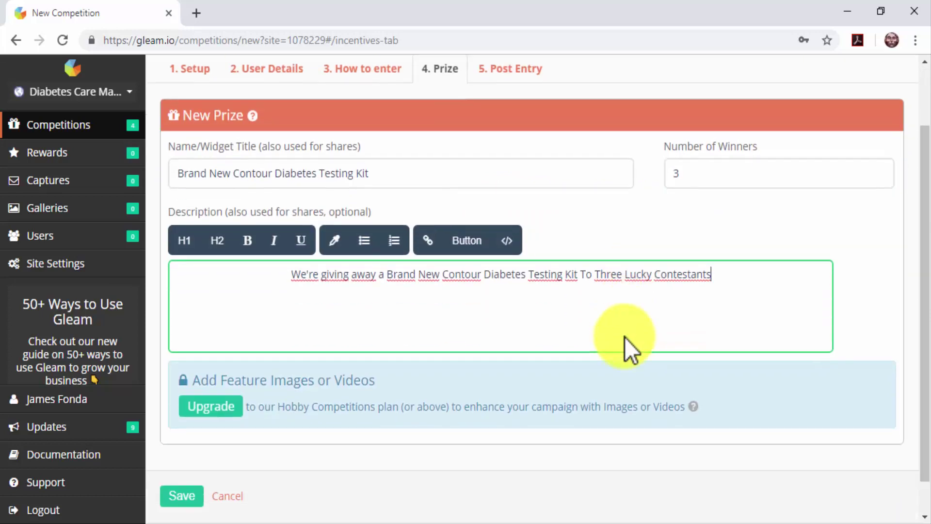
{"action": "scroll", "coordinate": [624, 336], "scroll_direction": "down", "scroll_amount": 1}
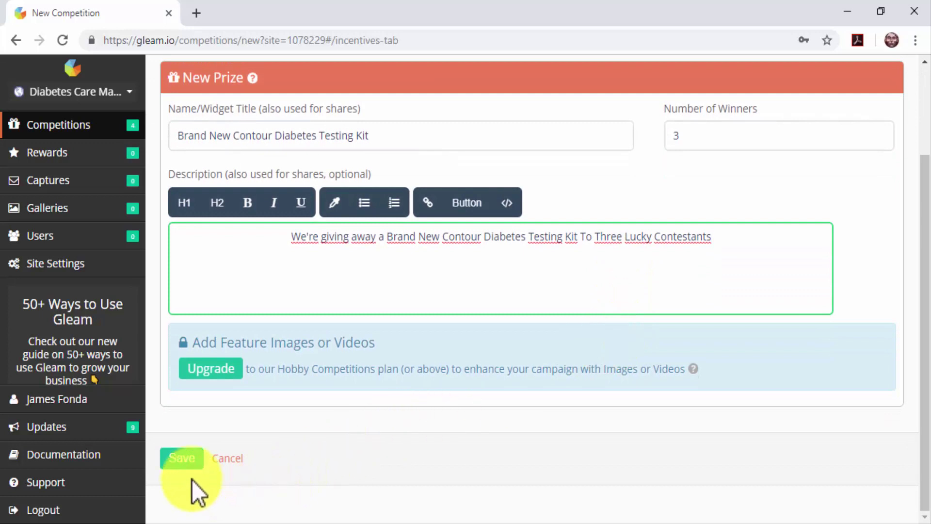
{"action": "left_click", "coordinate": [182, 462]}
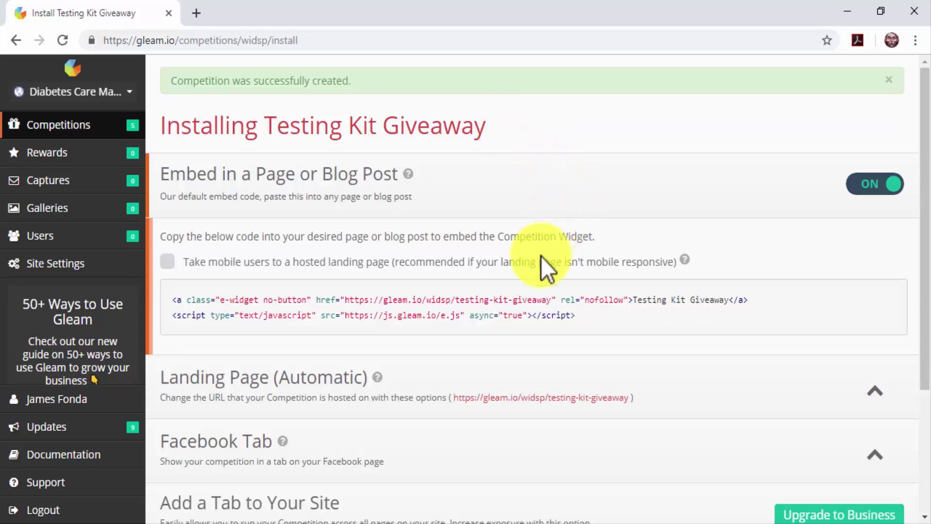
Step: Inspect the giveaway's embed script and expand the Landing Page and Facebook Tab install options
{"action": "triple_click", "coordinate": [567, 318]}
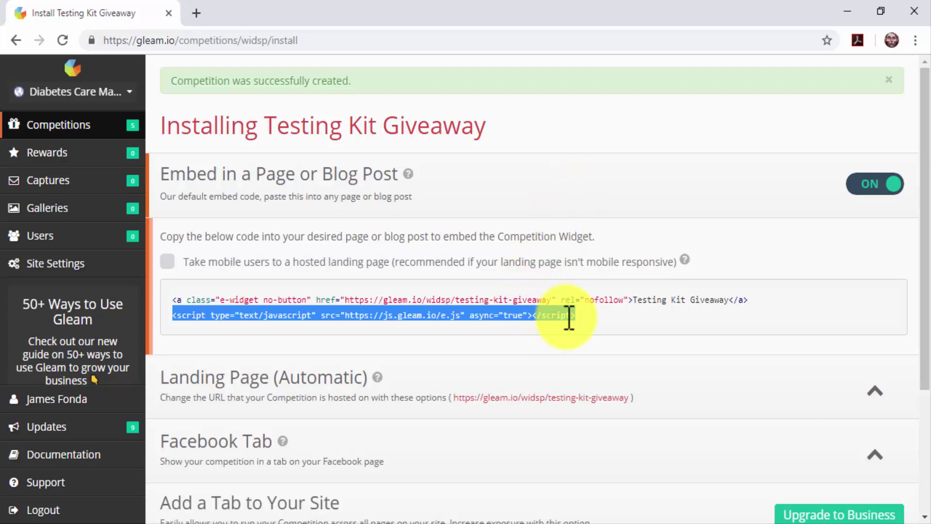
{"action": "left_click", "coordinate": [568, 318]}
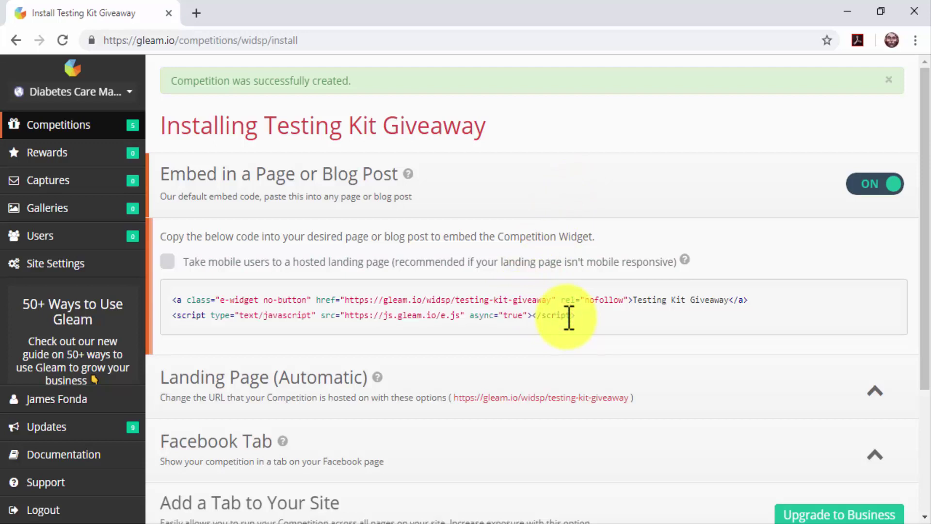
{"action": "scroll", "coordinate": [565, 264], "scroll_direction": "down", "scroll_amount": 3}
{"action": "left_click", "coordinate": [568, 255]}
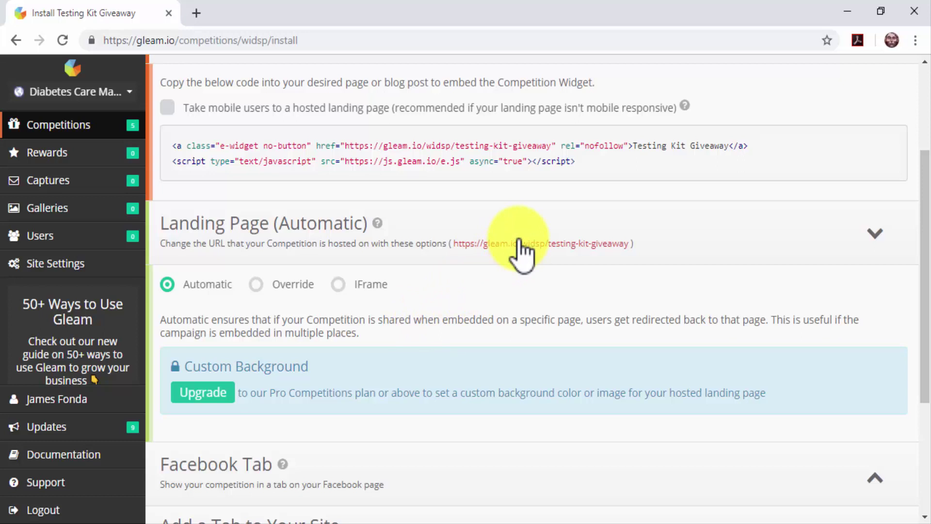
{"action": "left_click", "coordinate": [664, 238]}
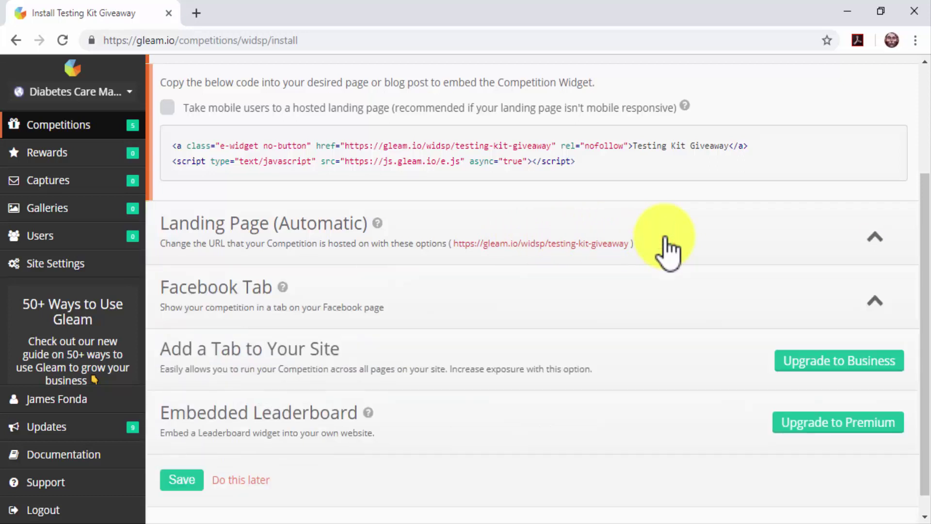
{"action": "left_click", "coordinate": [572, 312]}
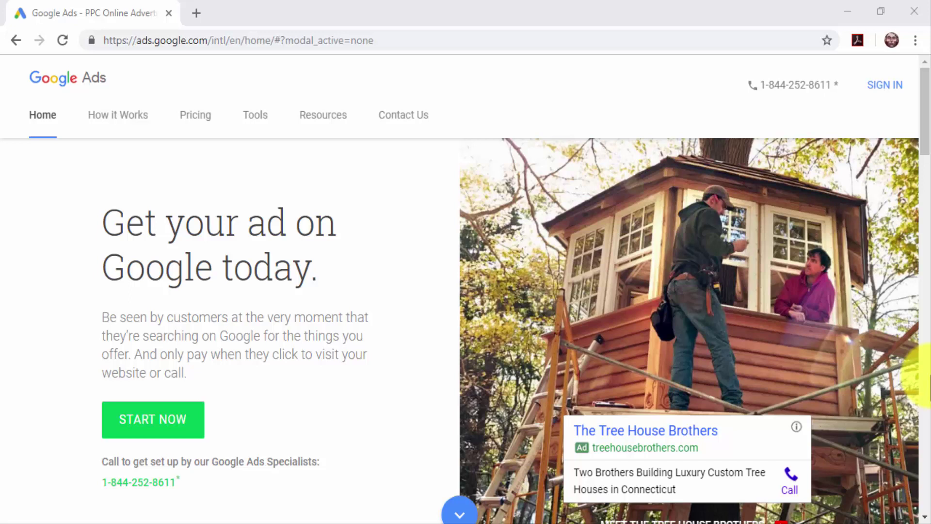
{"action": "scroll", "coordinate": [924, 375], "scroll_direction": "down", "scroll_amount": 6}
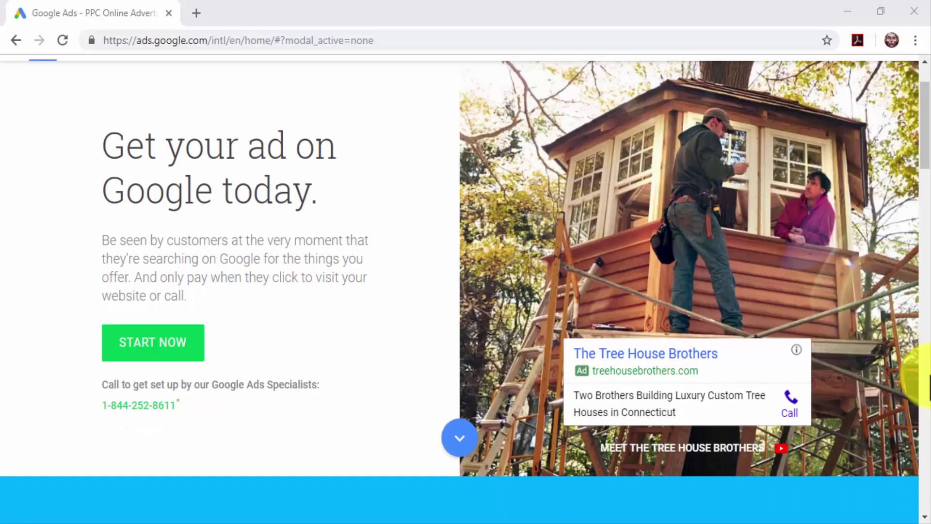
{"action": "scroll", "coordinate": [924, 376], "scroll_direction": "down", "scroll_amount": 4}
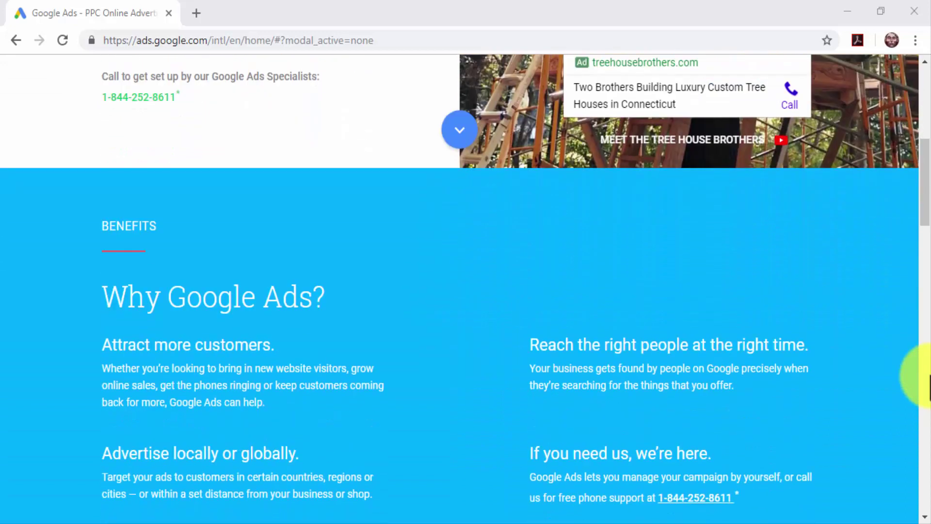
{"action": "scroll", "coordinate": [927, 376], "scroll_direction": "down", "scroll_amount": 1}
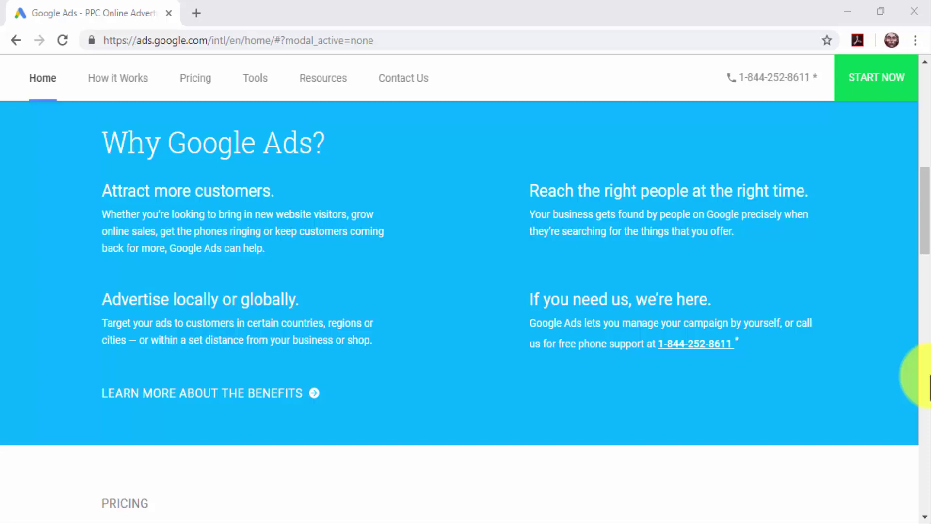
Step: Scroll to the Google Ads page footer, then load ads.google.com to reach All campaigns
{"action": "scroll", "coordinate": [929, 386], "scroll_direction": "down", "scroll_amount": 6}
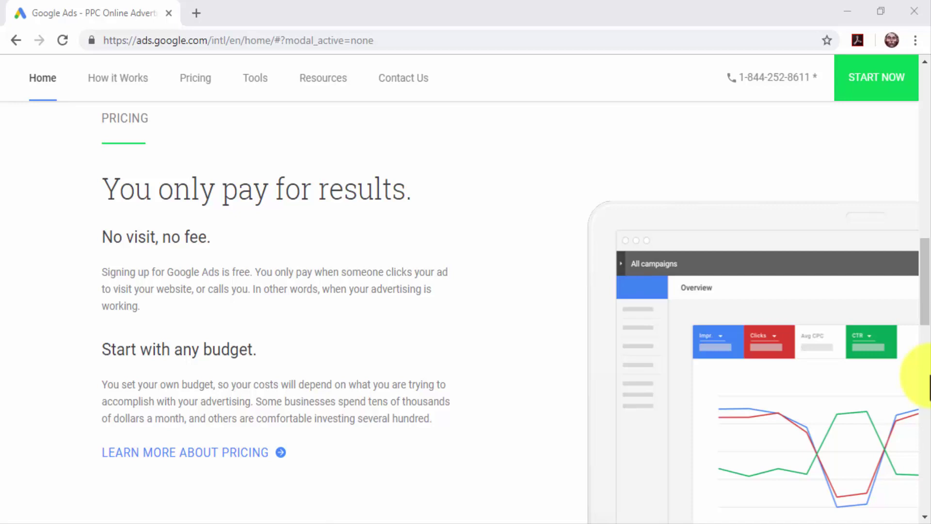
{"action": "scroll", "coordinate": [929, 387], "scroll_direction": "down", "scroll_amount": 8}
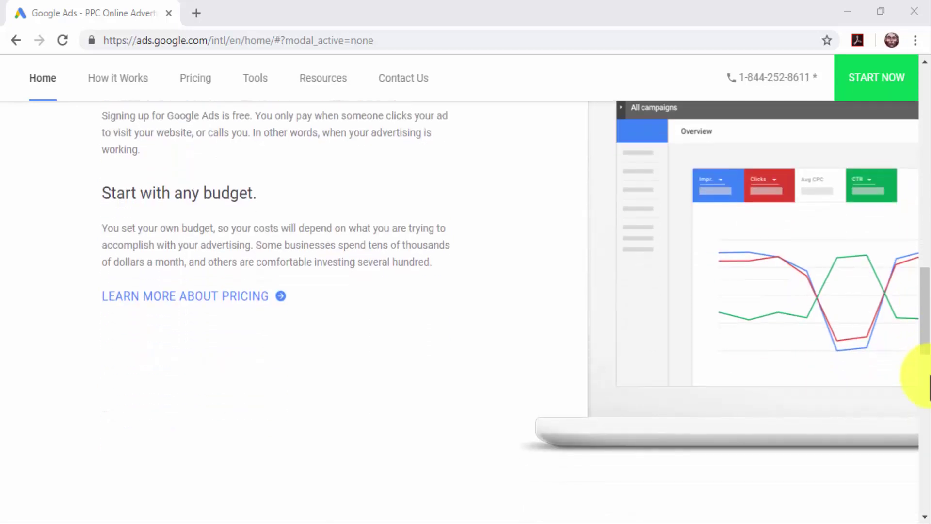
{"action": "scroll", "coordinate": [929, 387], "scroll_direction": "down", "scroll_amount": 6}
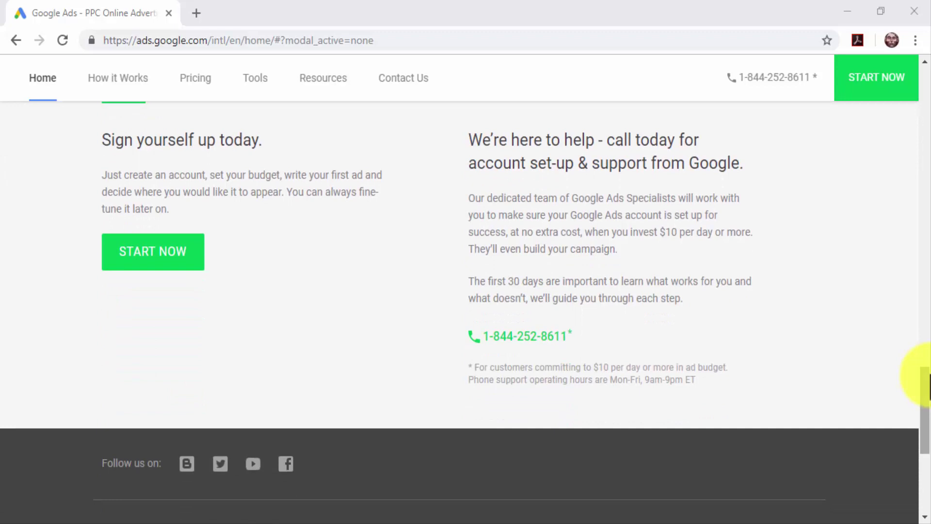
{"action": "left_click", "coordinate": [711, 37]}
{"action": "type", "text": "ads.google.com"}
{"action": "key", "text": "Return"}
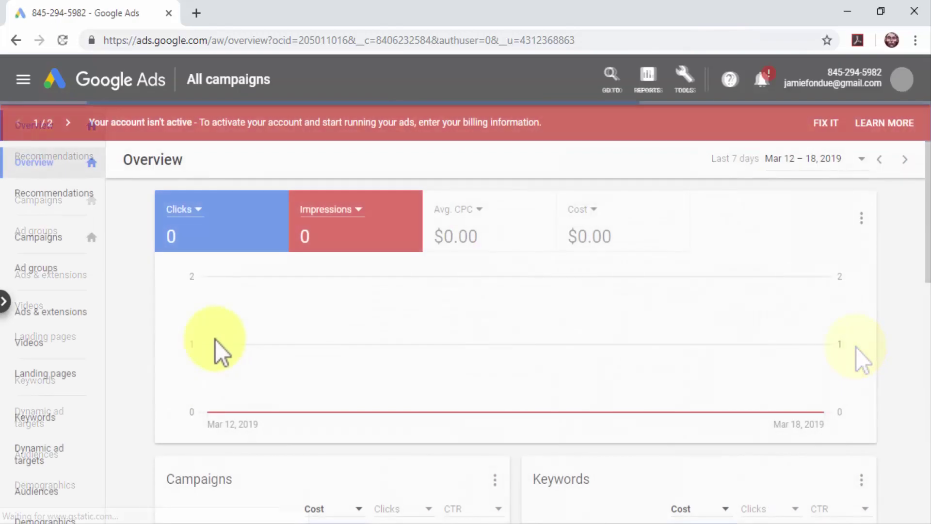
{"action": "left_click", "coordinate": [52, 241]}
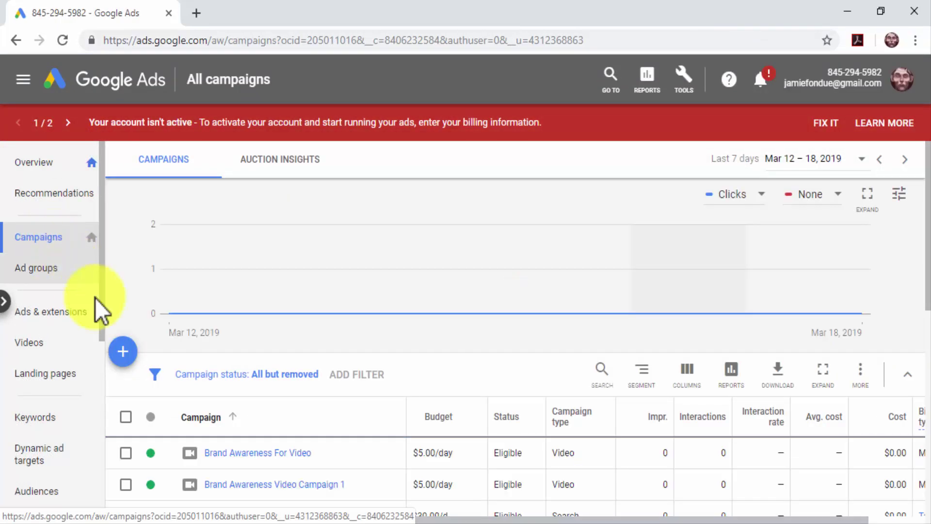
{"action": "left_click", "coordinate": [124, 352]}
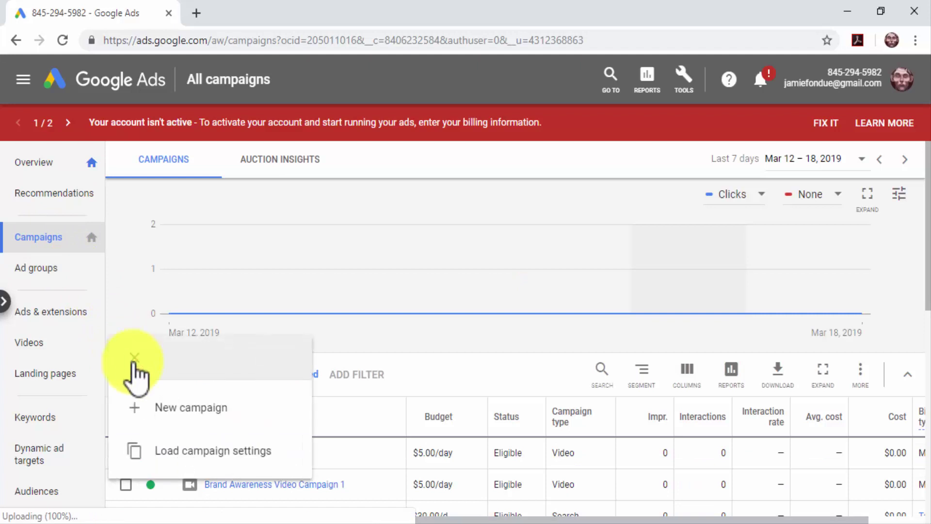
{"action": "left_click", "coordinate": [176, 406]}
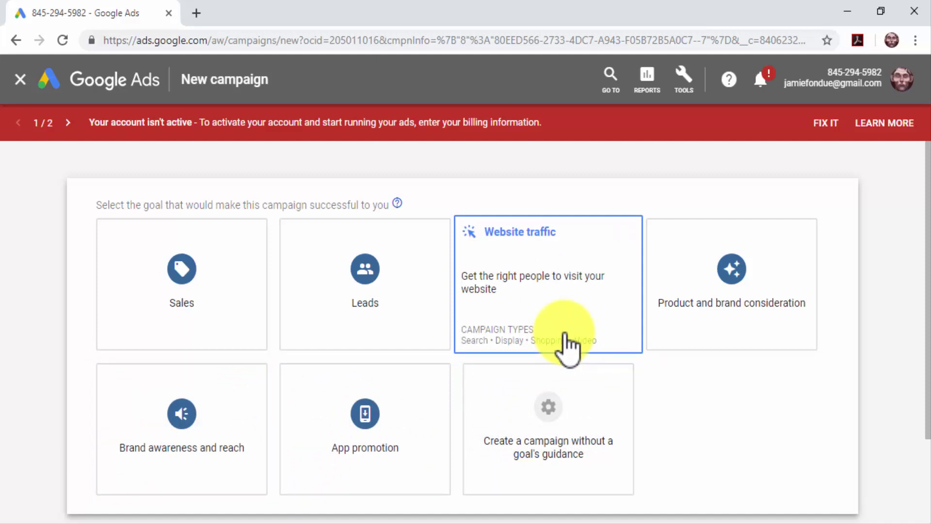
{"action": "left_click", "coordinate": [565, 335]}
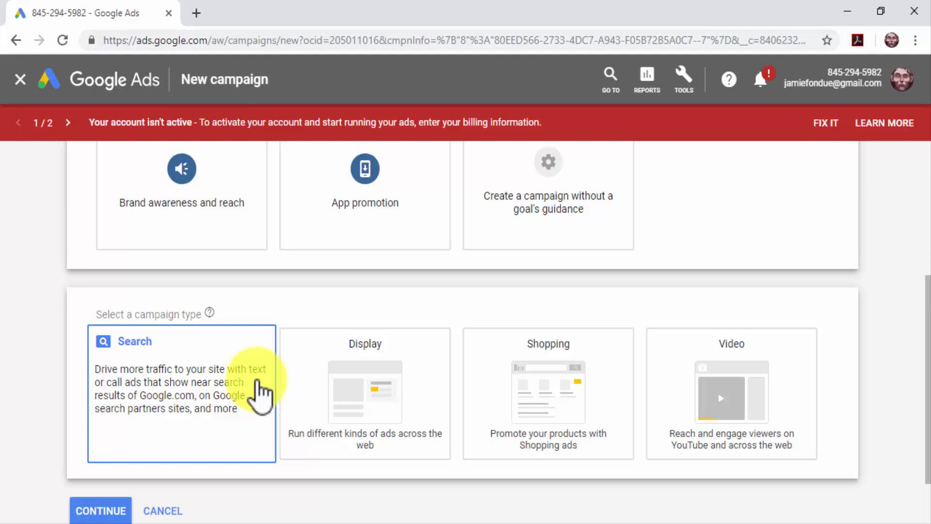
{"action": "left_click", "coordinate": [258, 393]}
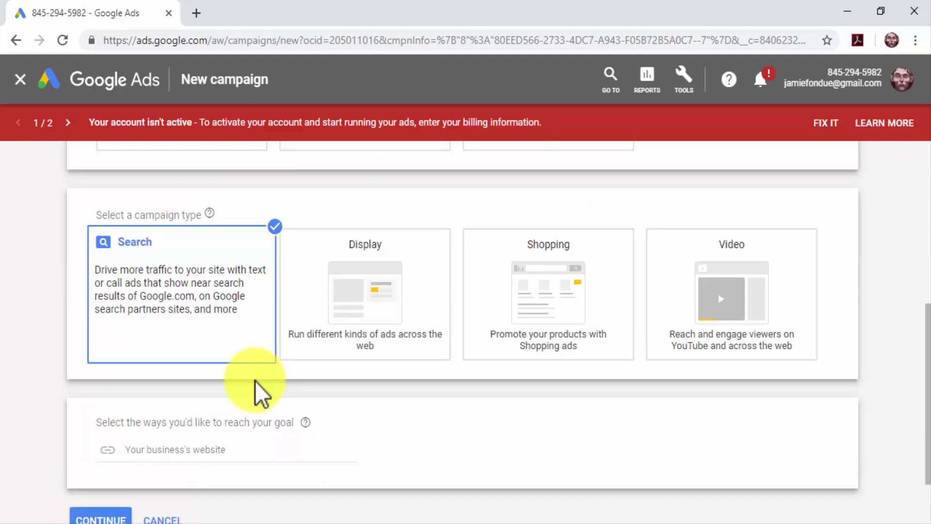
{"action": "left_click", "coordinate": [208, 453]}
{"action": "type", "text": "http://diabetescaremadeeasy.com"}
{"action": "scroll", "coordinate": [208, 451], "scroll_direction": "down", "scroll_amount": 2}
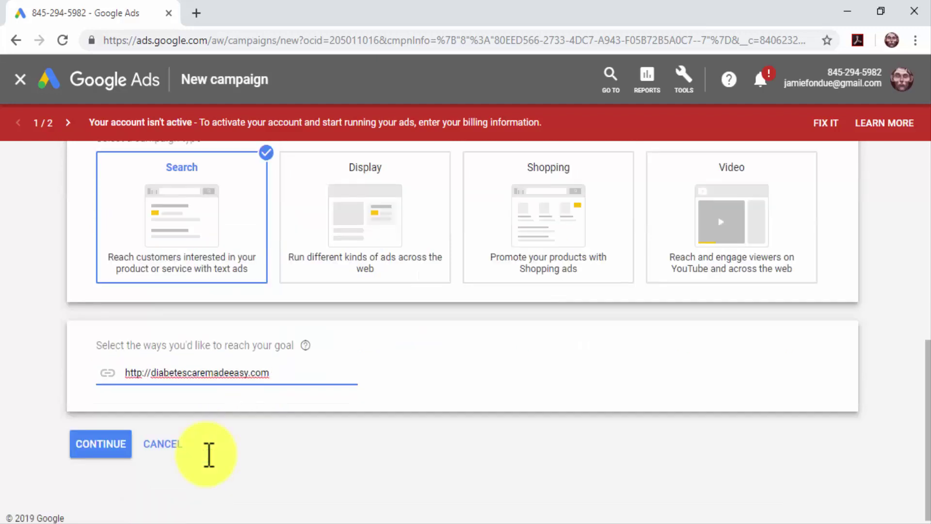
{"action": "left_click", "coordinate": [125, 450]}
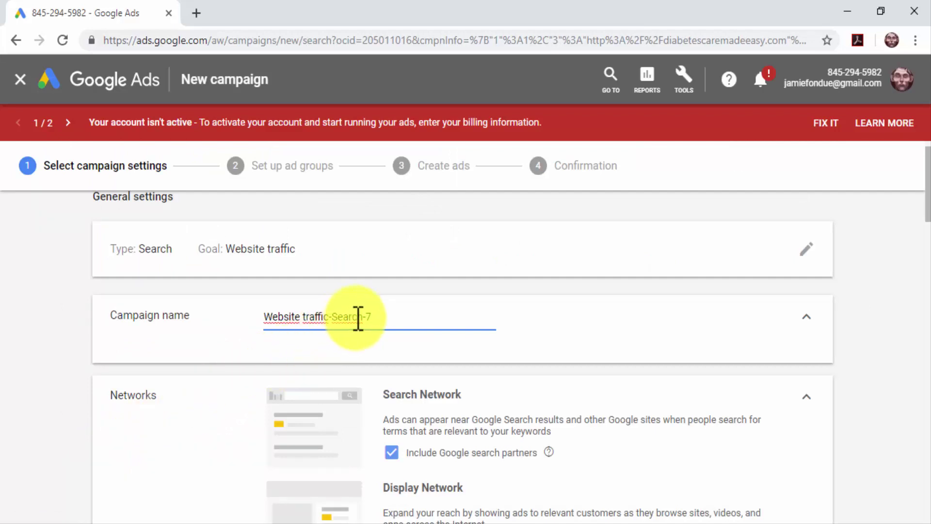
{"action": "left_click", "coordinate": [374, 318]}
{"action": "key", "text": "BackSpace"}
{"action": "key", "text": "BackSpace"}
{"action": "key", "text": "BackSpace"}
{"action": "key", "text": "BackSpace"}
{"action": "key", "text": "BackSpace"}
{"action": "key", "text": "BackSpace"}
{"action": "key", "text": "BackSpace"}
{"action": "key", "text": "BackSpace"}
{"action": "key", "text": "BackSpace"}
{"action": "key", "text": "BackSpace"}
{"action": "key", "text": "BackSpace"}
{"action": "key", "text": "BackSpace"}
{"action": "key", "text": "BackSpace"}
{"action": "key", "text": "BackSpace"}
{"action": "key", "text": "BackSpace"}
{"action": "key", "text": "BackSpace"}
{"action": "key", "text": "BackSpace"}
{"action": "key", "text": "BackSpace"}
{"action": "key", "text": "BackSpace"}
{"action": "key", "text": "BackSpace"}
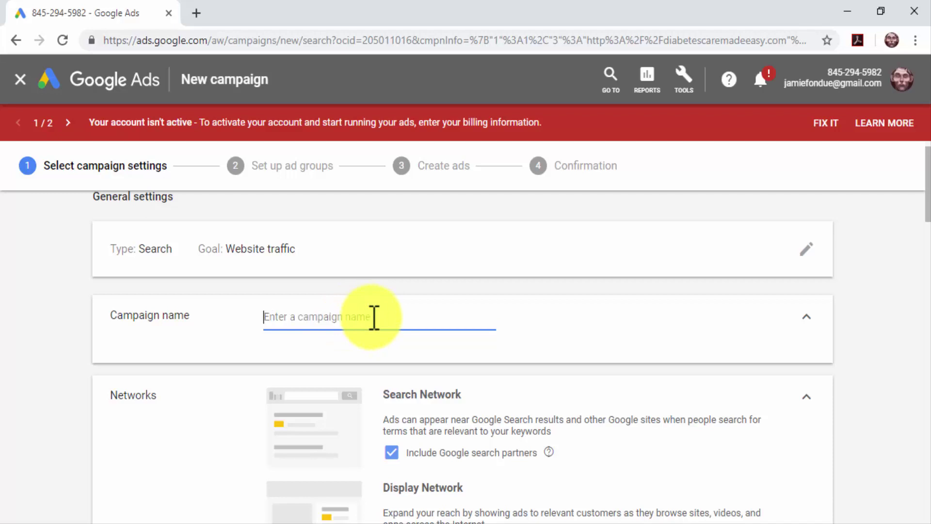
{"action": "type", "text": "Laser-targeted traffic campaign"}
{"action": "scroll", "coordinate": [363, 379], "scroll_direction": "down", "scroll_amount": 3}
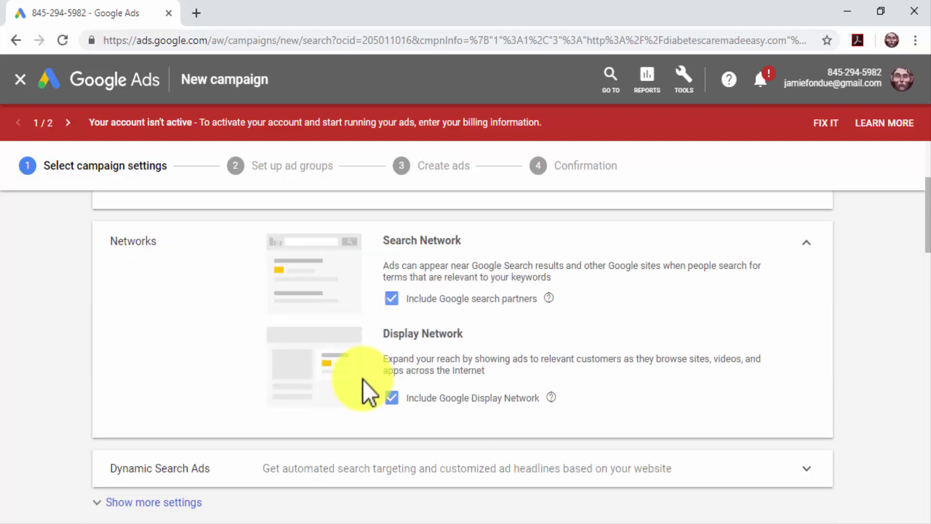
{"action": "scroll", "coordinate": [364, 379], "scroll_direction": "down", "scroll_amount": 5}
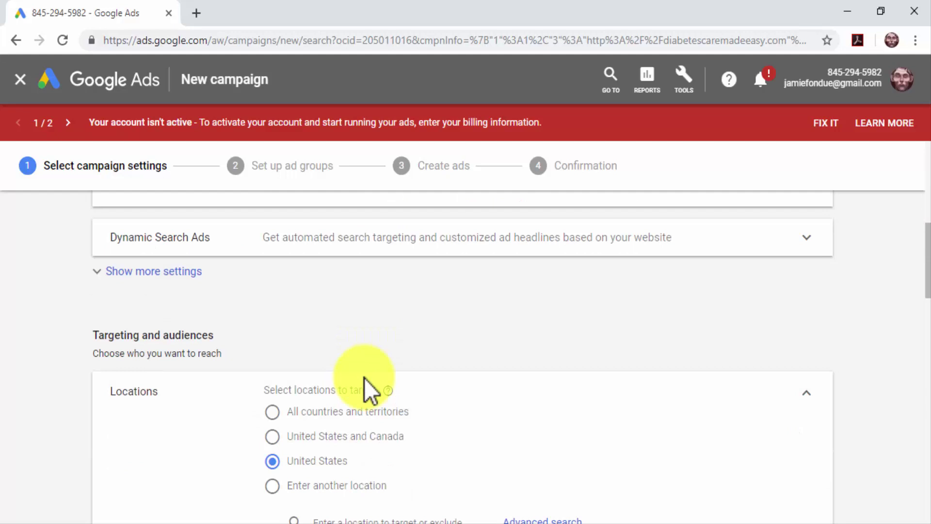
{"action": "scroll", "coordinate": [364, 378], "scroll_direction": "down", "scroll_amount": 2}
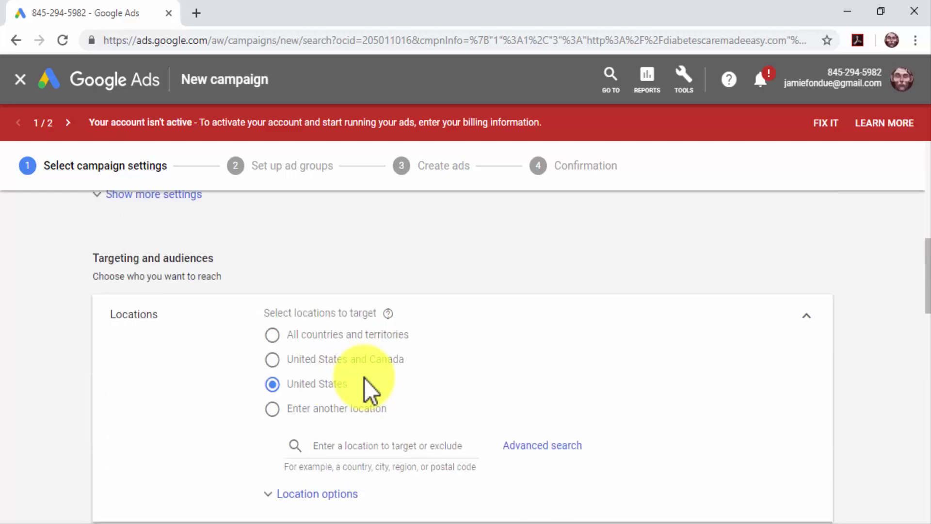
{"action": "left_click", "coordinate": [310, 359]}
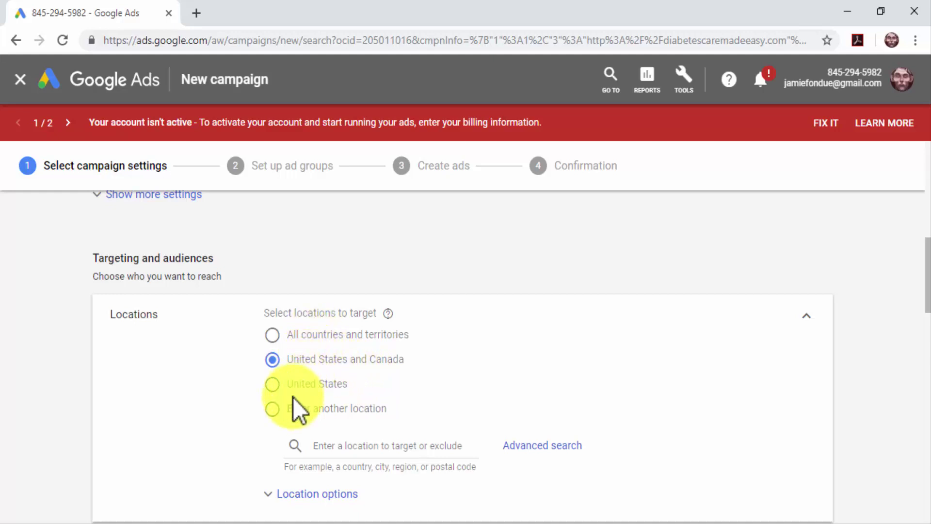
{"action": "left_click", "coordinate": [335, 445]}
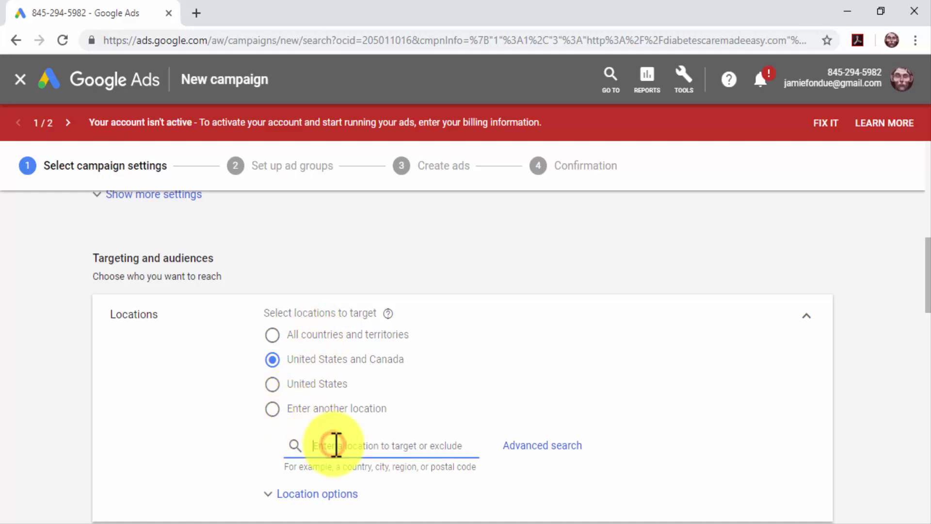
{"action": "scroll", "coordinate": [388, 470], "scroll_direction": "down", "scroll_amount": 2}
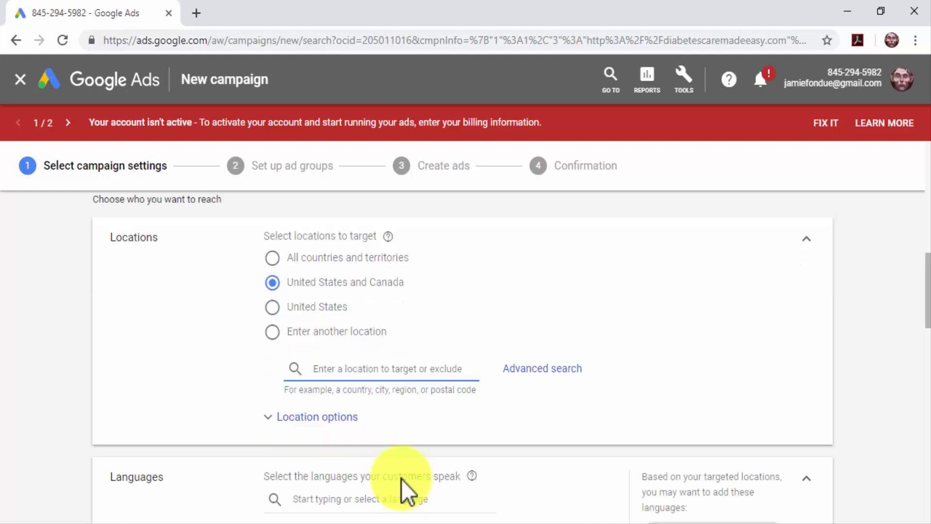
{"action": "scroll", "coordinate": [400, 476], "scroll_direction": "down", "scroll_amount": 2}
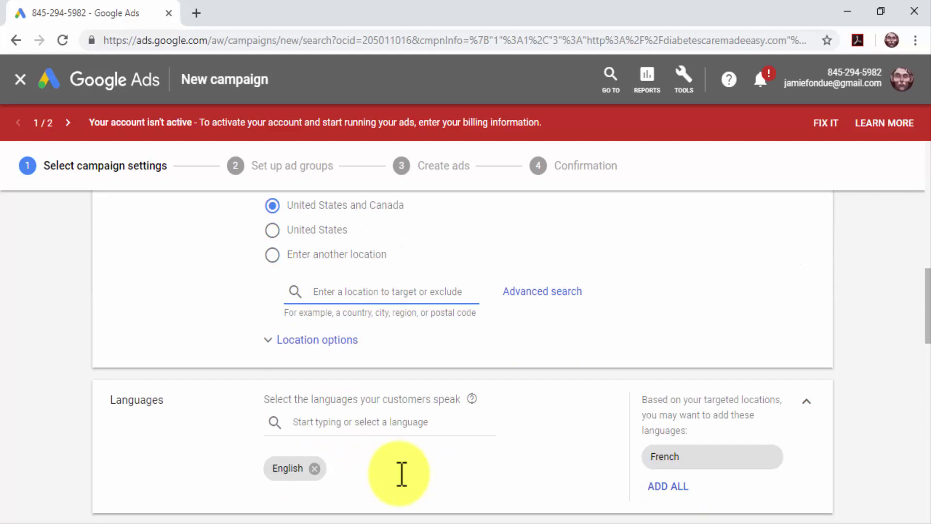
{"action": "left_click", "coordinate": [371, 426]}
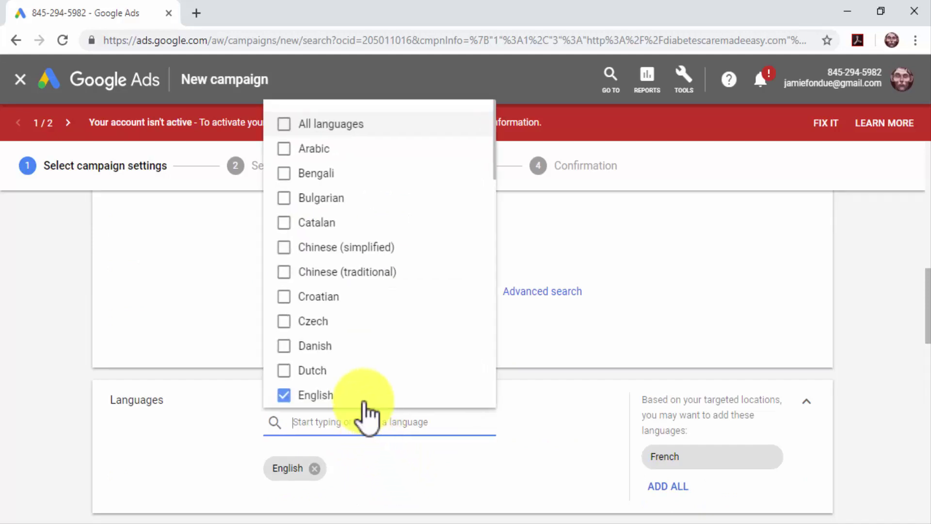
{"action": "scroll", "coordinate": [344, 213], "scroll_direction": "down", "scroll_amount": 6}
{"action": "scroll", "coordinate": [342, 208], "scroll_direction": "down", "scroll_amount": 8}
{"action": "scroll", "coordinate": [386, 420], "scroll_direction": "down", "scroll_amount": 6}
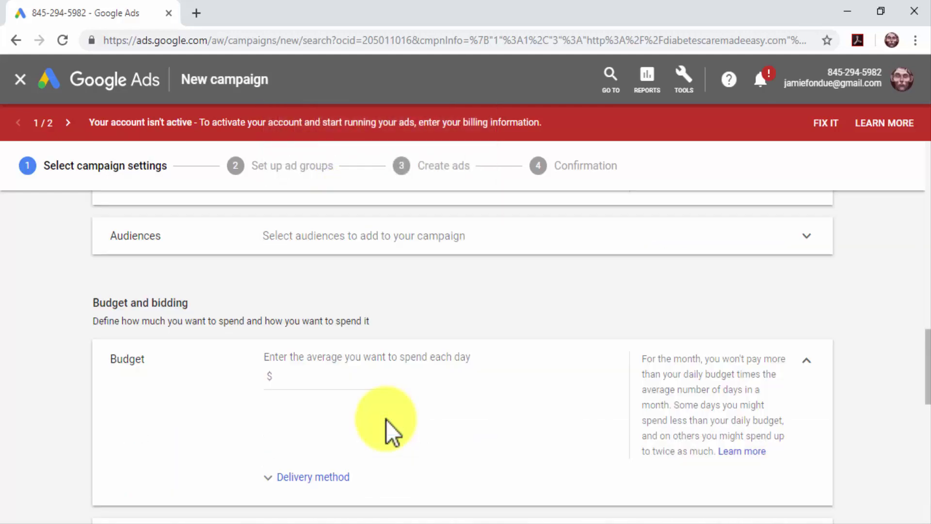
{"action": "scroll", "coordinate": [385, 419], "scroll_direction": "down", "scroll_amount": 2}
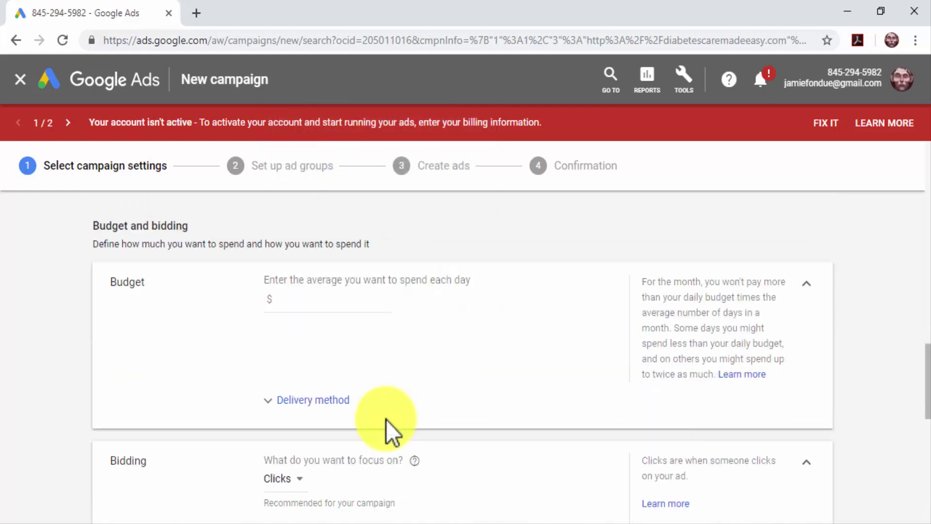
Step: Set a $5 daily budget, keep Clicks as the bidding focus, and cap maximum CPC at $0.49
{"action": "left_click", "coordinate": [328, 299]}
{"action": "type", "text": "5"}
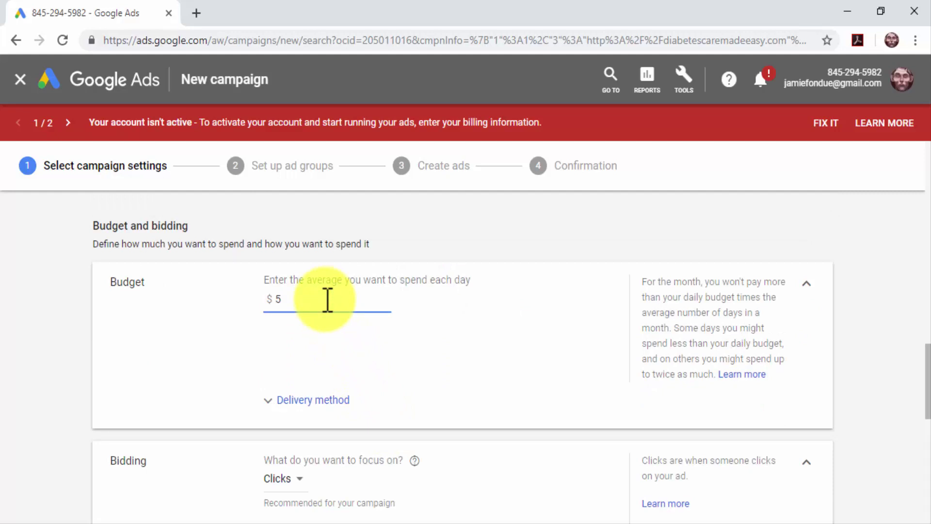
{"action": "scroll", "coordinate": [386, 365], "scroll_direction": "down", "scroll_amount": 3}
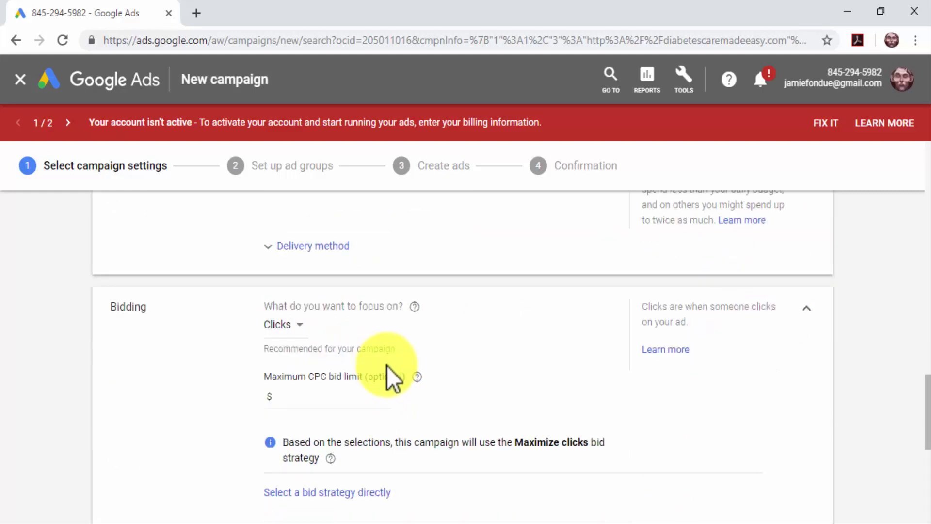
{"action": "left_click", "coordinate": [301, 327]}
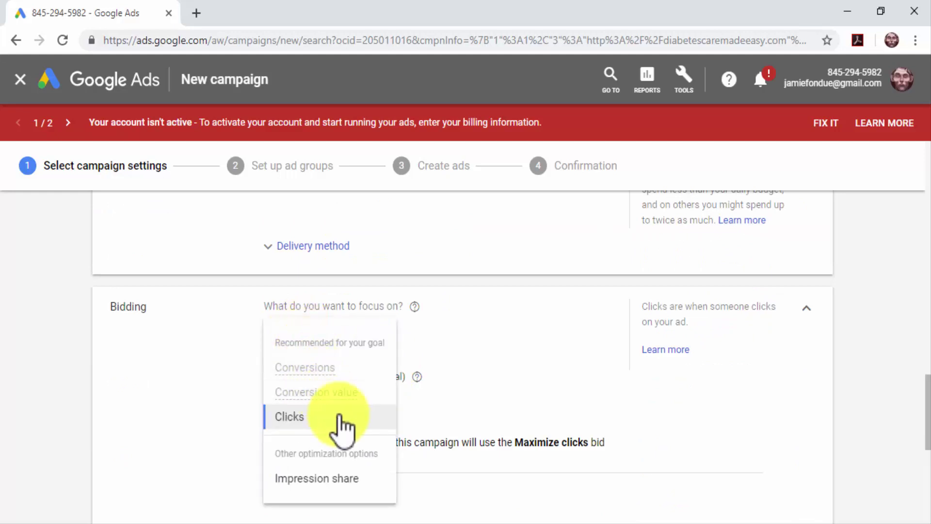
{"action": "left_click", "coordinate": [339, 417]}
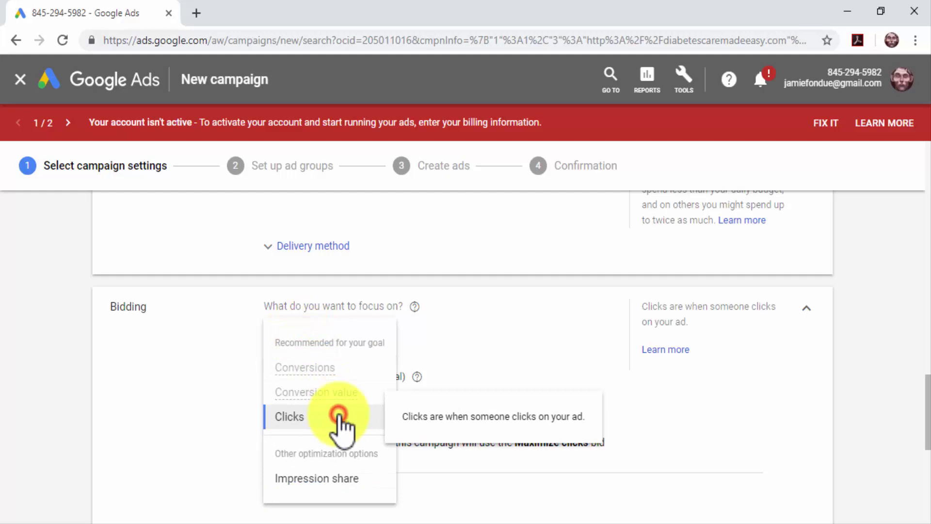
{"action": "left_click", "coordinate": [330, 400]}
{"action": "type", "text": "0.49"}
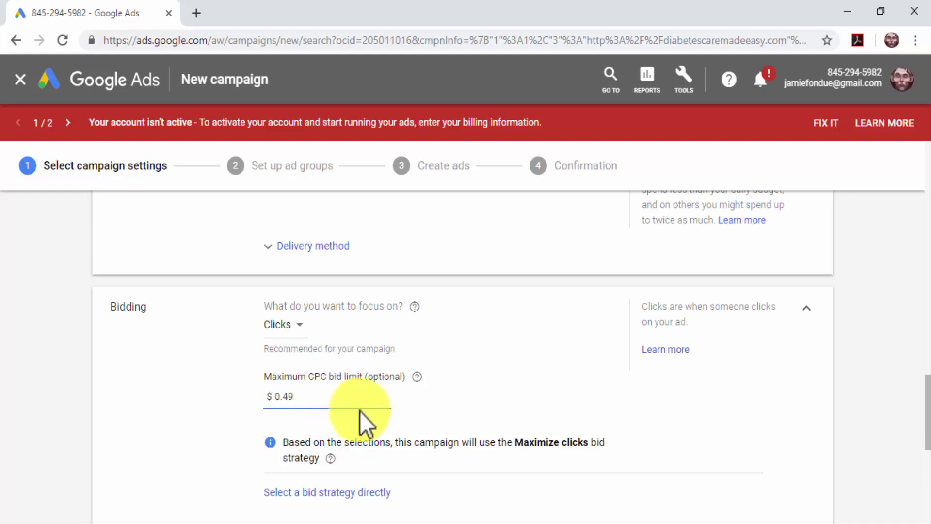
{"action": "scroll", "coordinate": [376, 426], "scroll_direction": "down", "scroll_amount": 3}
{"action": "scroll", "coordinate": [376, 425], "scroll_direction": "down", "scroll_amount": 3}
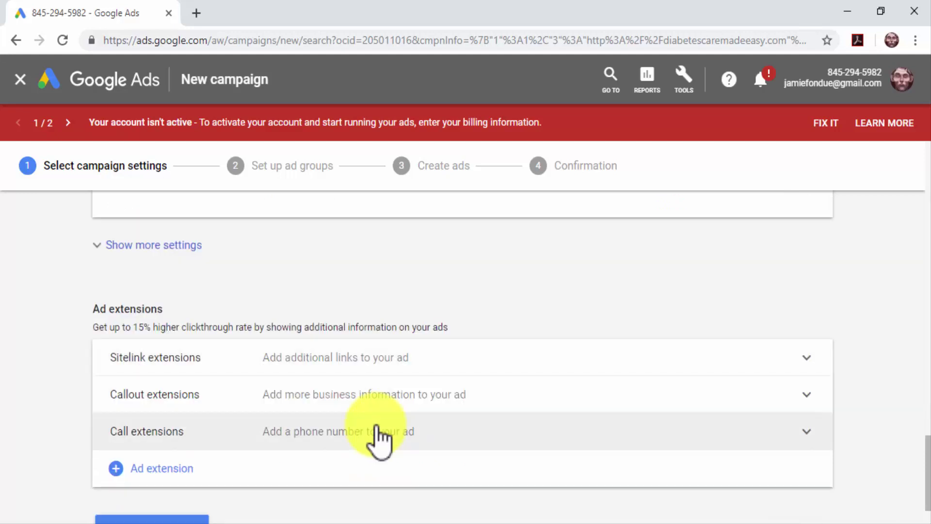
Step: Review the Sitelink, Callout and Call extensions without adding any, then save and continue
{"action": "left_click", "coordinate": [346, 362]}
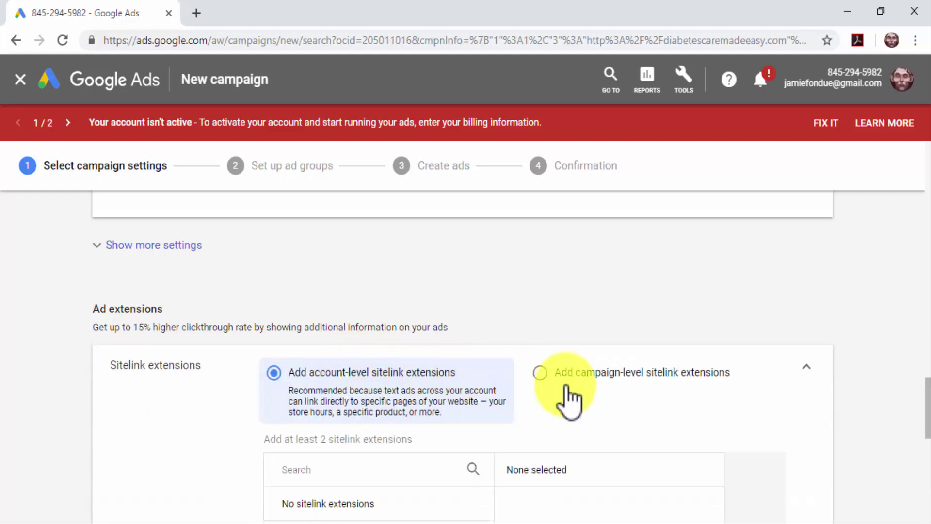
{"action": "left_click", "coordinate": [806, 369]}
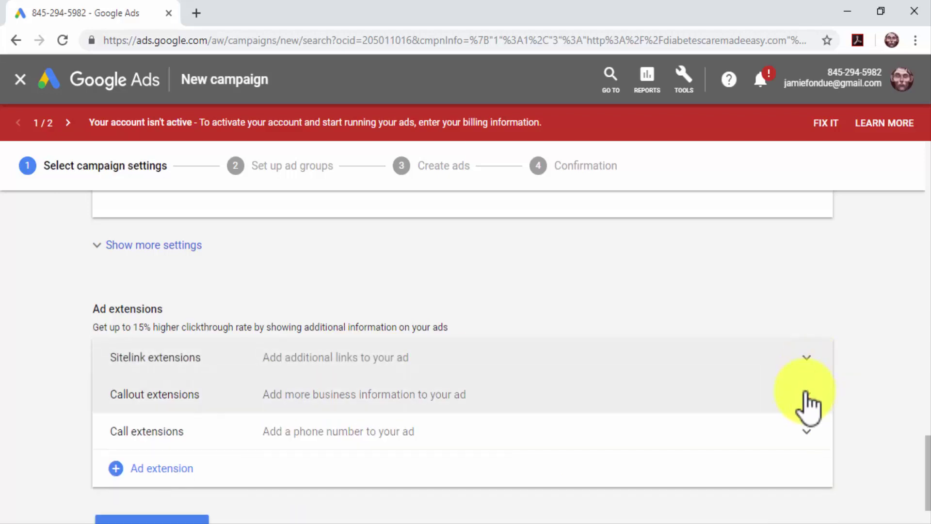
{"action": "left_click", "coordinate": [805, 394]}
{"action": "scroll", "coordinate": [805, 392], "scroll_direction": "down", "scroll_amount": 2}
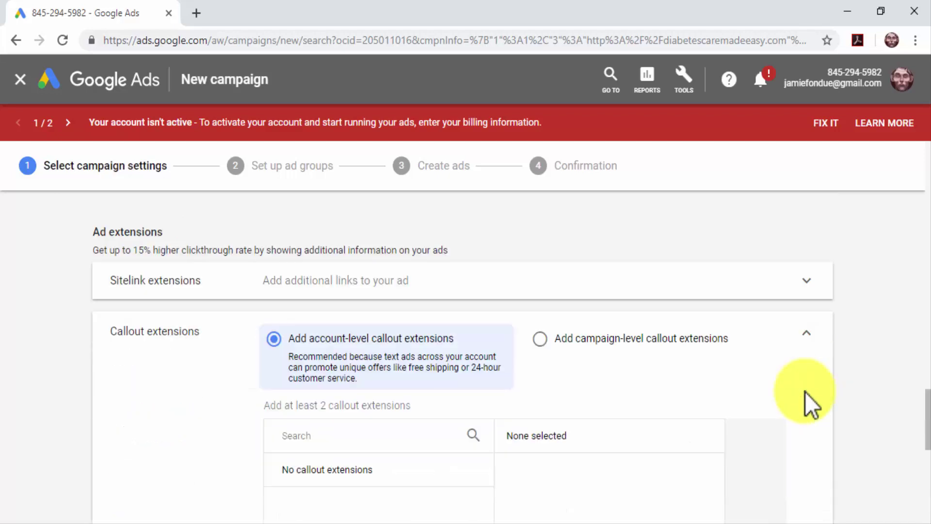
{"action": "left_click", "coordinate": [809, 326]}
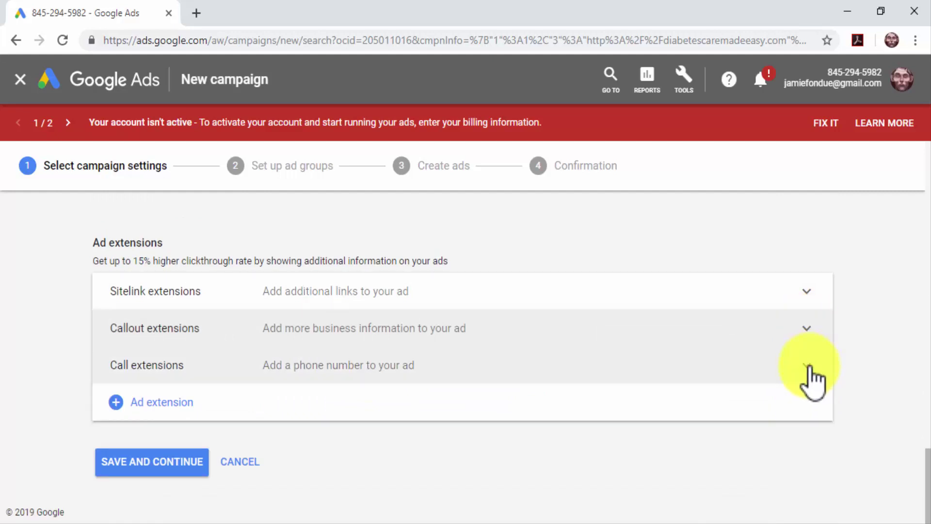
{"action": "left_click", "coordinate": [806, 367]}
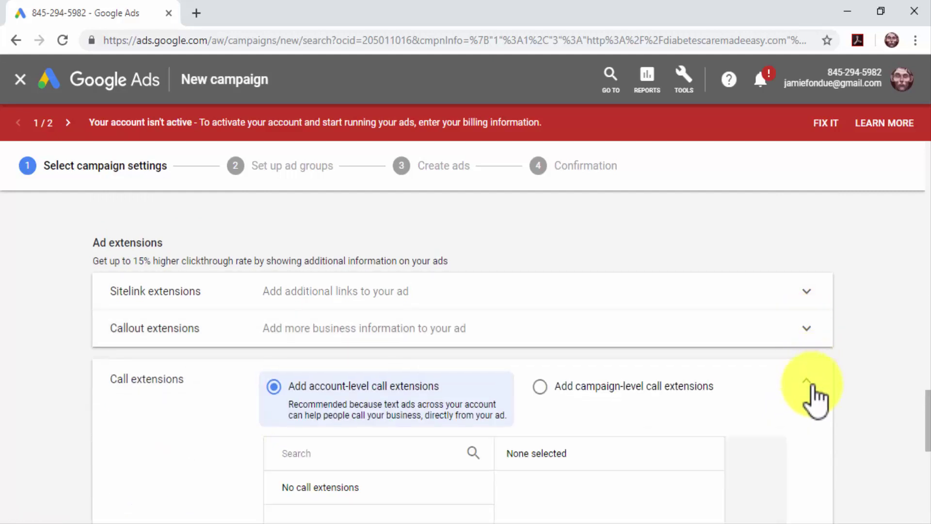
{"action": "left_click", "coordinate": [807, 382]}
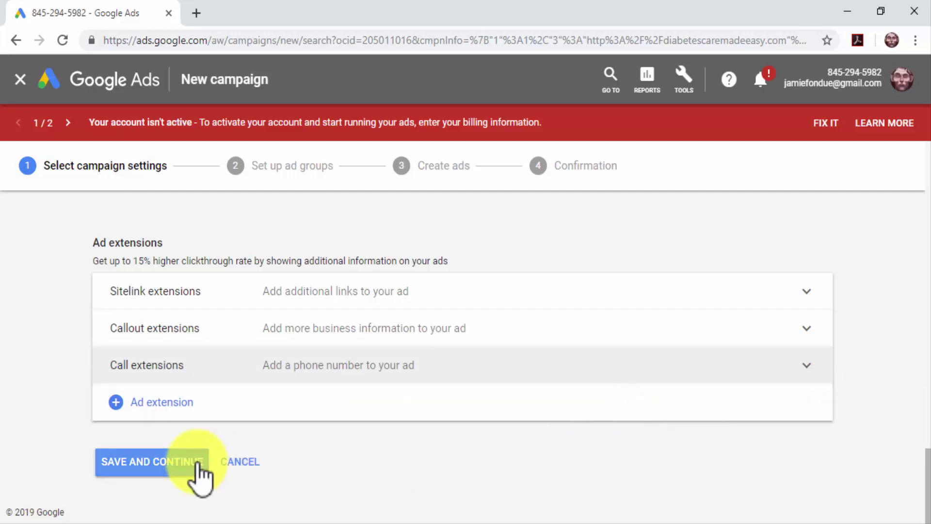
{"action": "left_click", "coordinate": [197, 463]}
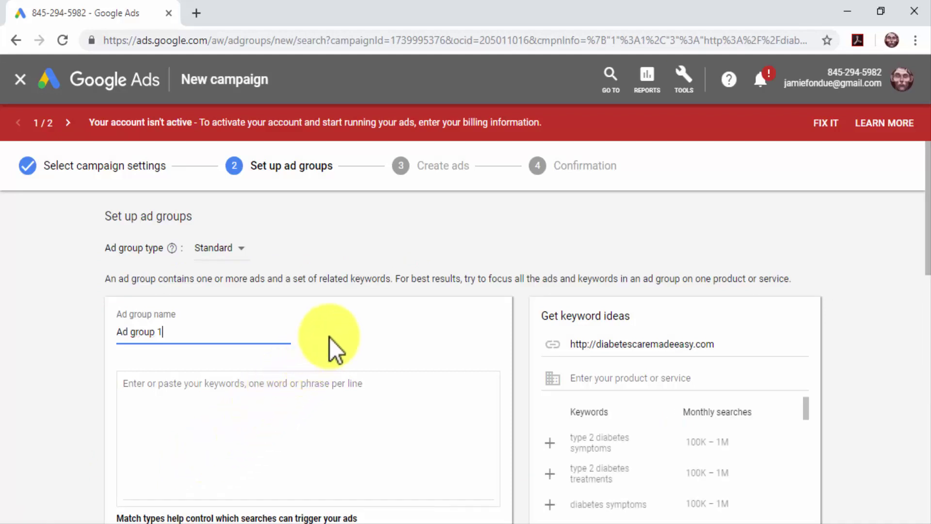
Step: Name the ad group 'Laser-targeted ad group', add four diabetes keywords, and save it
{"action": "key", "text": "BackSpace"}
{"action": "key", "text": "BackSpace"}
{"action": "key", "text": "BackSpace"}
{"action": "key", "text": "BackSpace"}
{"action": "key", "text": "BackSpace"}
{"action": "key", "text": "BackSpace"}
{"action": "key", "text": "BackSpace"}
{"action": "key", "text": "BackSpace"}
{"action": "key", "text": "BackSpace"}
{"action": "key", "text": "BackSpace"}
{"action": "type", "text": "Laser-targeted ad group"}
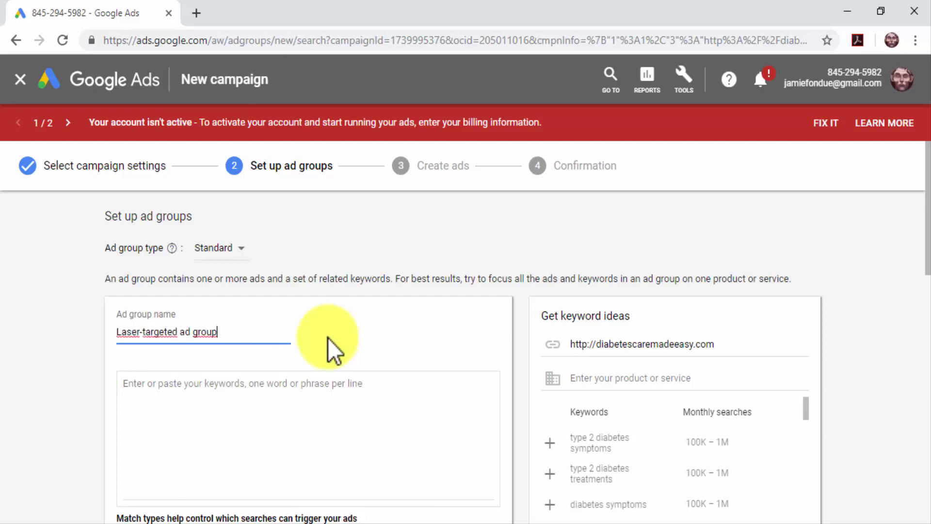
{"action": "left_click", "coordinate": [298, 401]}
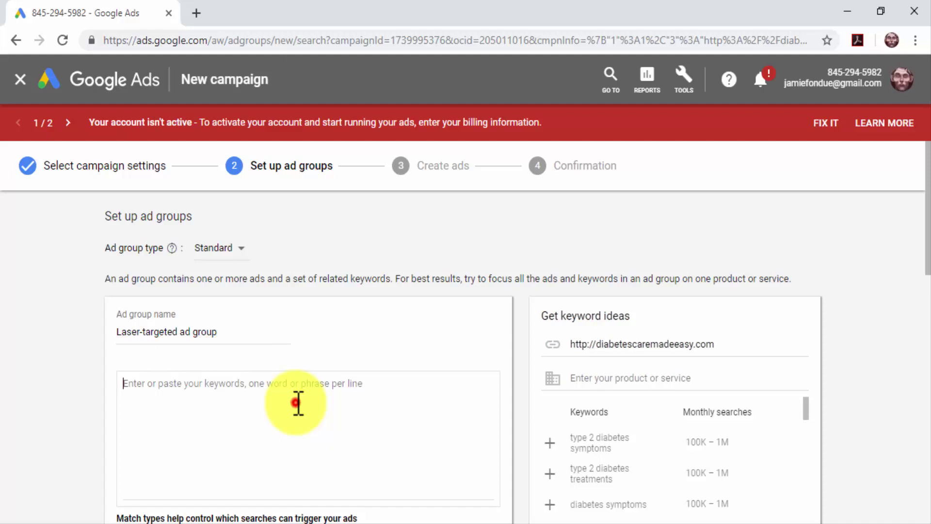
{"action": "type", "text": "diabetes care"}
{"action": "key", "text": "Return"}
{"action": "type", "text": "diabetes tips"}
{"action": "key", "text": "Return"}
{"action": "type", "text": "type 2 diabetes"}
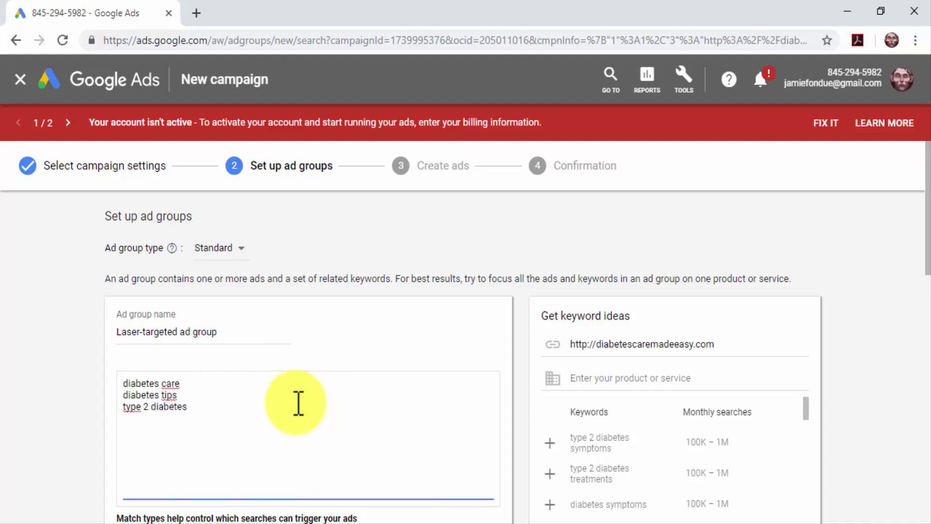
{"action": "type", "text": "food for diabetics"}
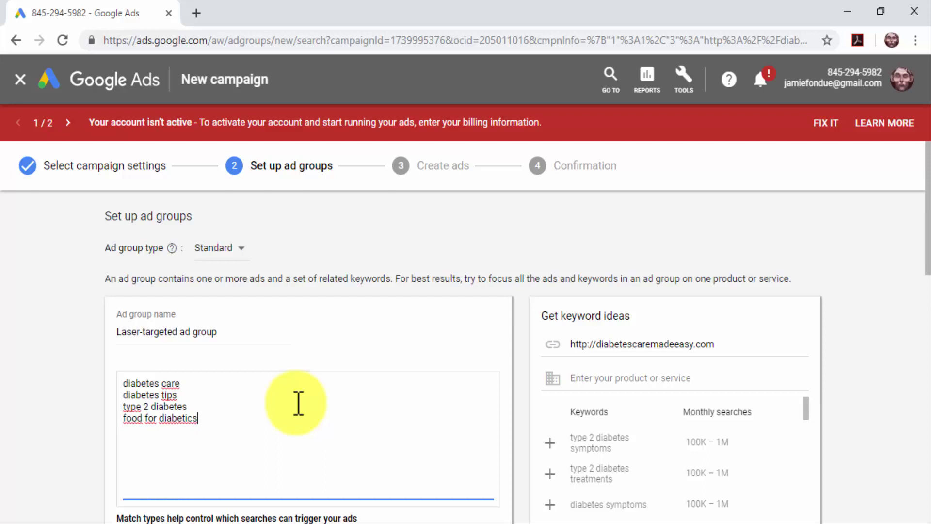
{"action": "scroll", "coordinate": [298, 402], "scroll_direction": "down", "scroll_amount": 3}
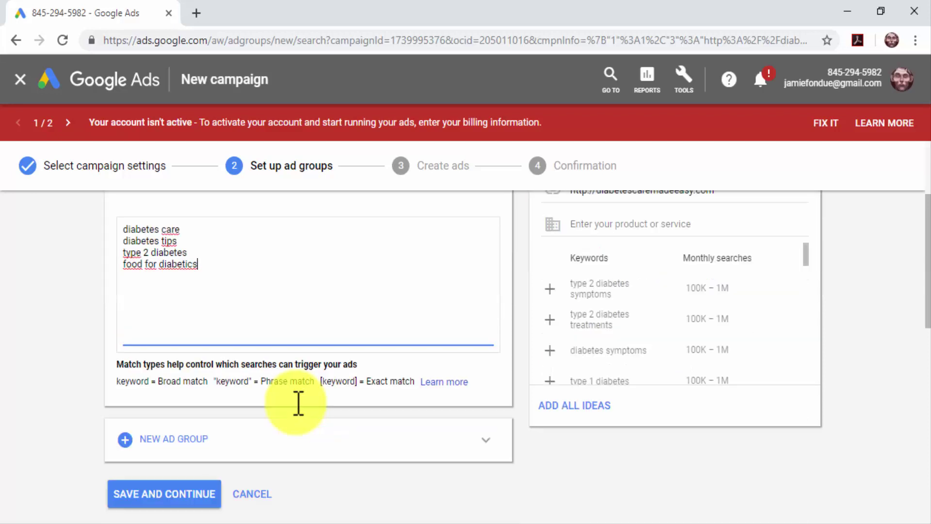
{"action": "left_click", "coordinate": [191, 496]}
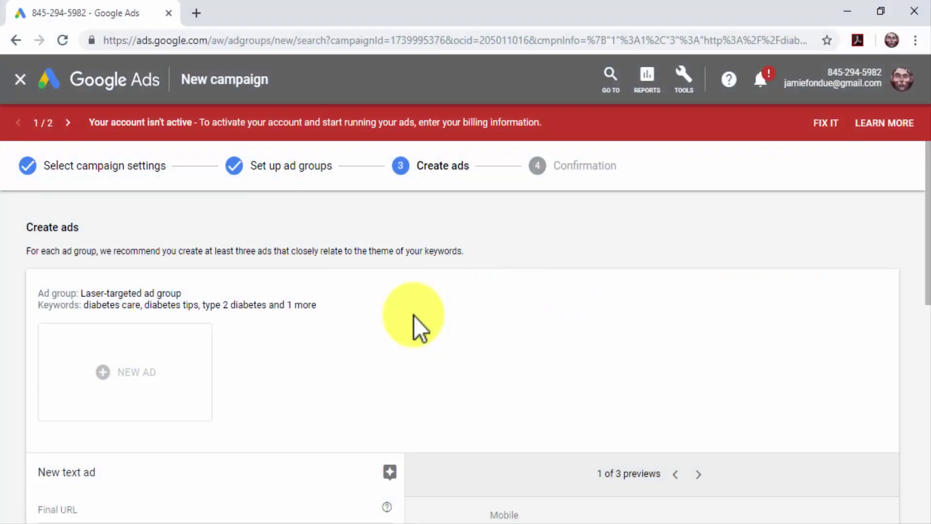
Step: Set final URL diabetescaremadeeasy.com with headlines 'Diabetes Care Made Easy' and 'Get Diabetes Tips Inside'
{"action": "scroll", "coordinate": [414, 316], "scroll_direction": "down", "scroll_amount": 2}
{"action": "scroll", "coordinate": [414, 316], "scroll_direction": "down", "scroll_amount": 3}
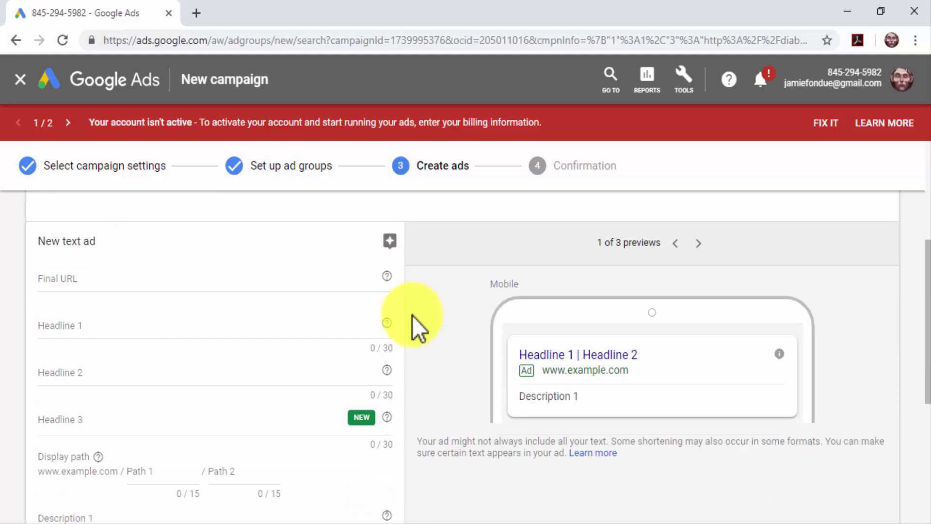
{"action": "left_click", "coordinate": [288, 283]}
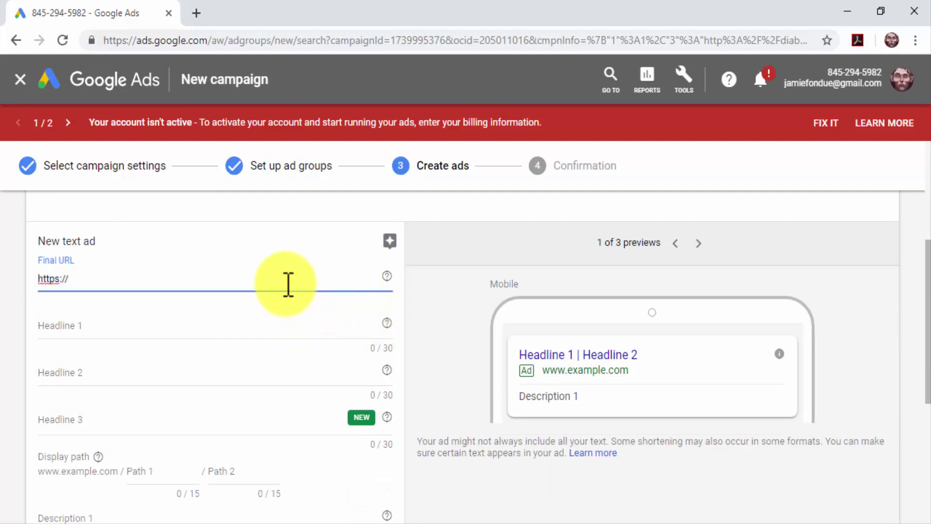
{"action": "type", "text": "diabetescaremadeeasy.com"}
{"action": "left_click", "coordinate": [258, 330]}
{"action": "type", "text": "Diabetes Care Made Easy"}
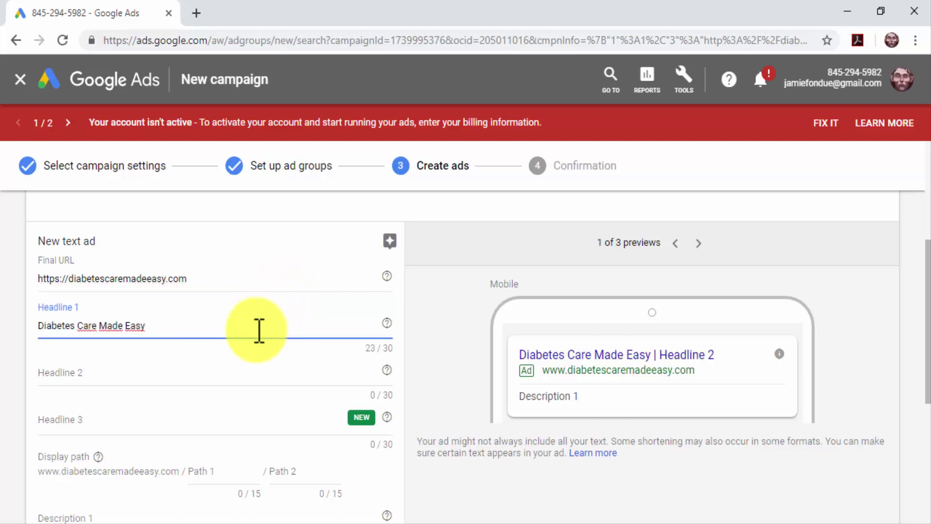
{"action": "left_click", "coordinate": [235, 374]}
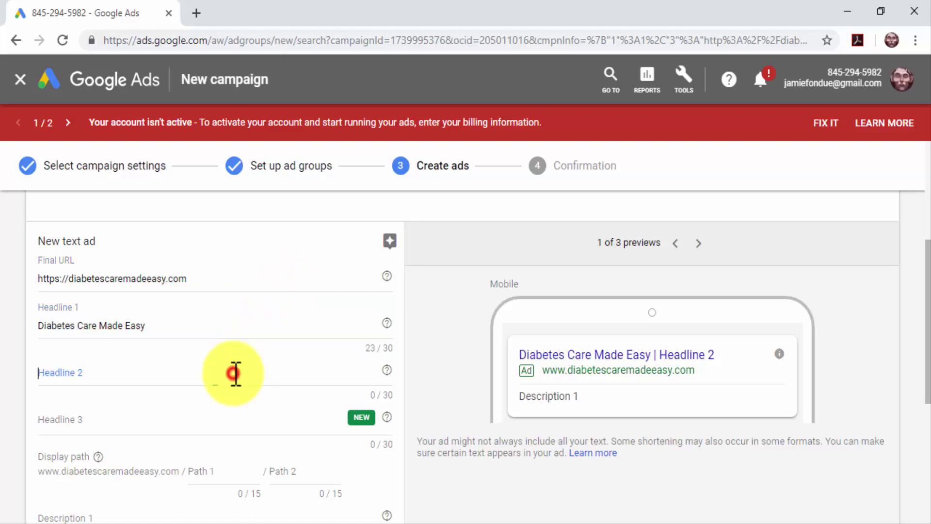
{"action": "type", "text": "Get Diabetes Tips Inside"}
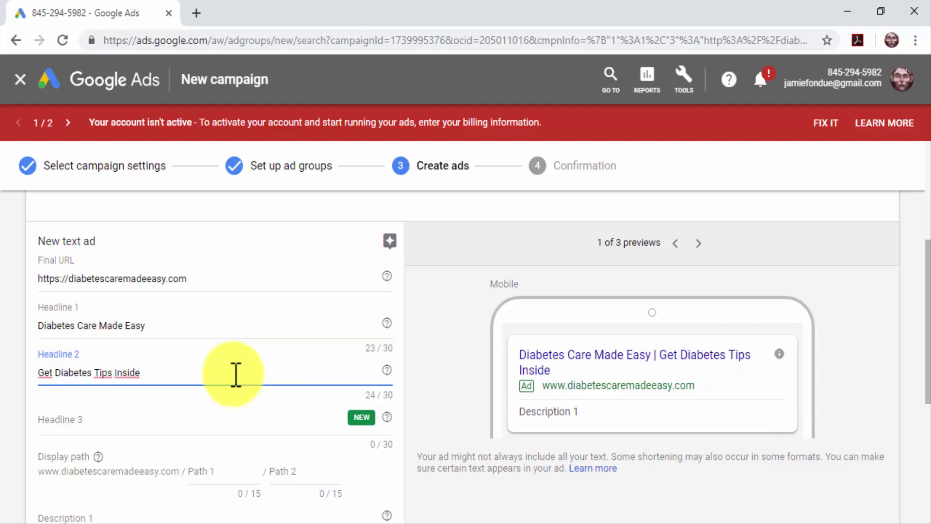
Step: Add the diabetes product reviews and daily lifestyle updates description and finish the ad
{"action": "scroll", "coordinate": [234, 374], "scroll_direction": "down", "scroll_amount": 3}
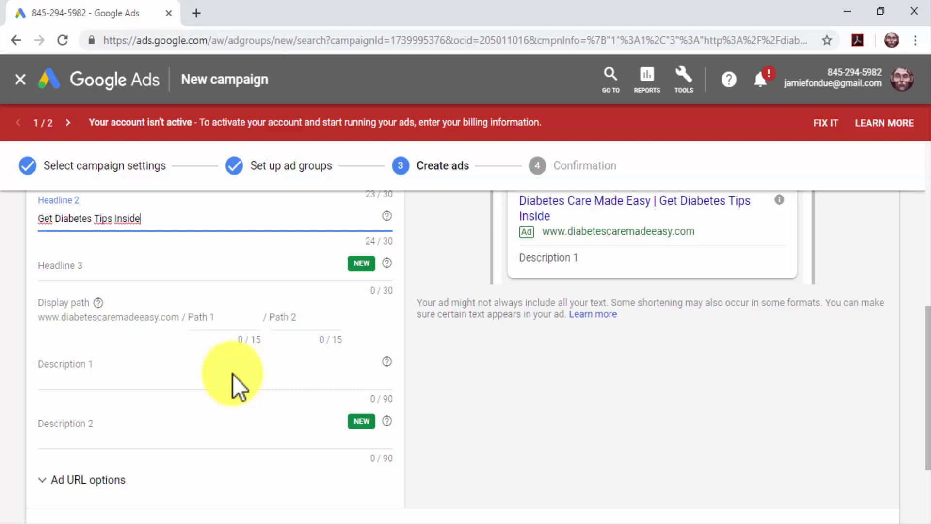
{"action": "left_click", "coordinate": [235, 374]}
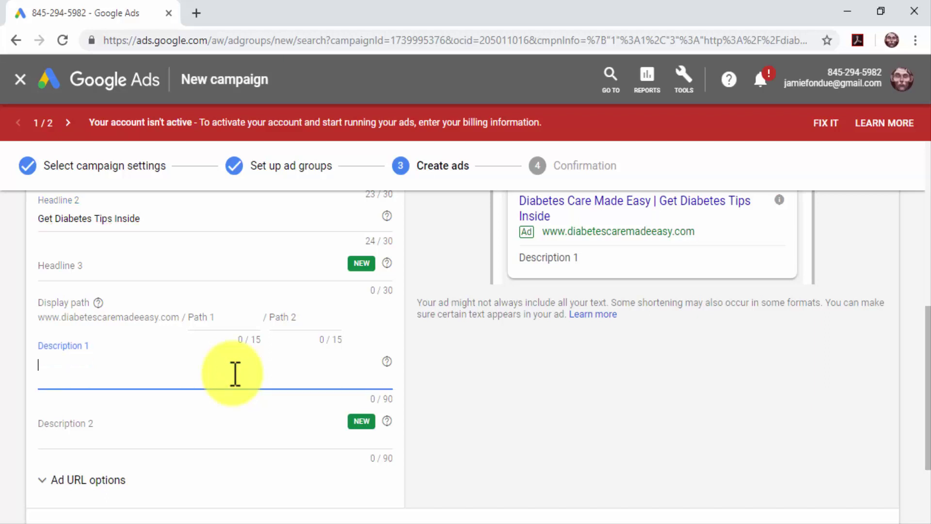
{"action": "type", "text": "Diabetes Care Product Reviews And Daily Lifestyle Updates"}
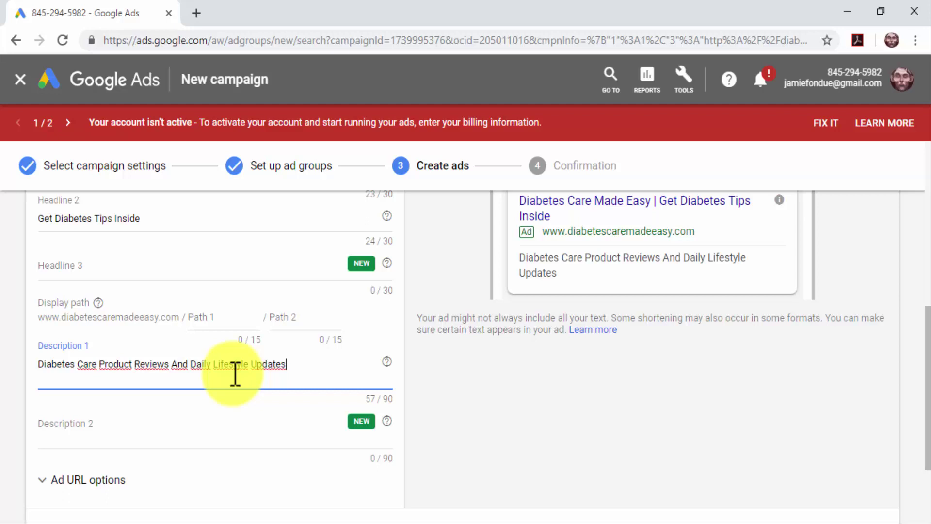
{"action": "left_click", "coordinate": [266, 429]}
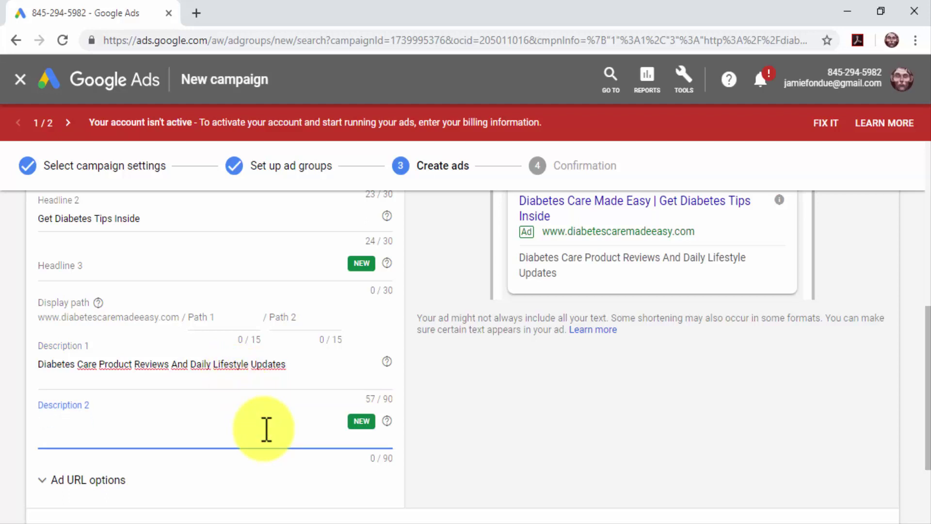
{"action": "scroll", "coordinate": [414, 400], "scroll_direction": "down", "scroll_amount": 3}
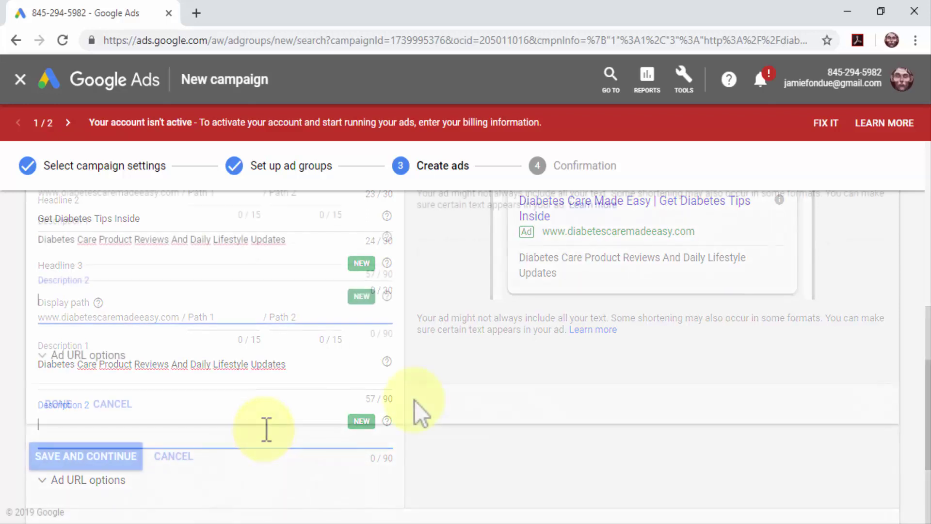
{"action": "left_click", "coordinate": [56, 403]}
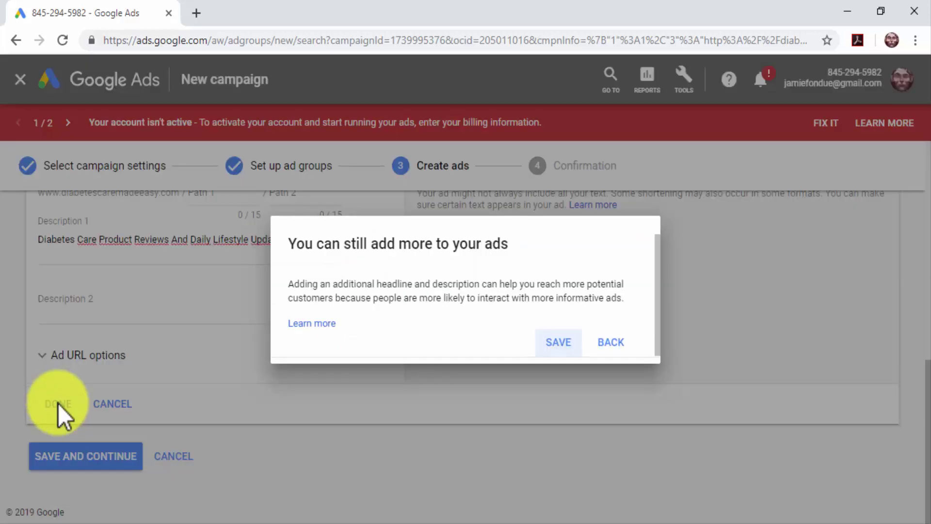
Step: Save the ad without adding more text and confirm the campaign is ready
{"action": "left_click", "coordinate": [545, 345]}
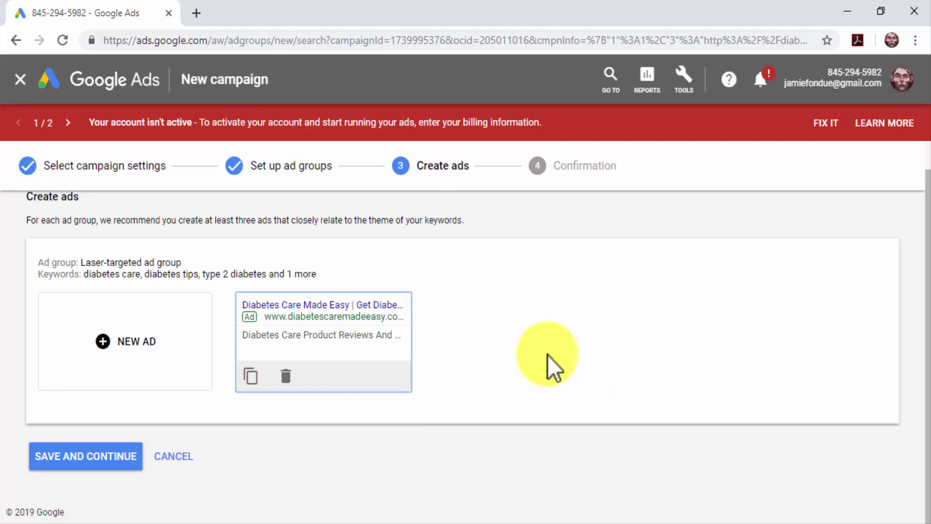
{"action": "left_click", "coordinate": [128, 452]}
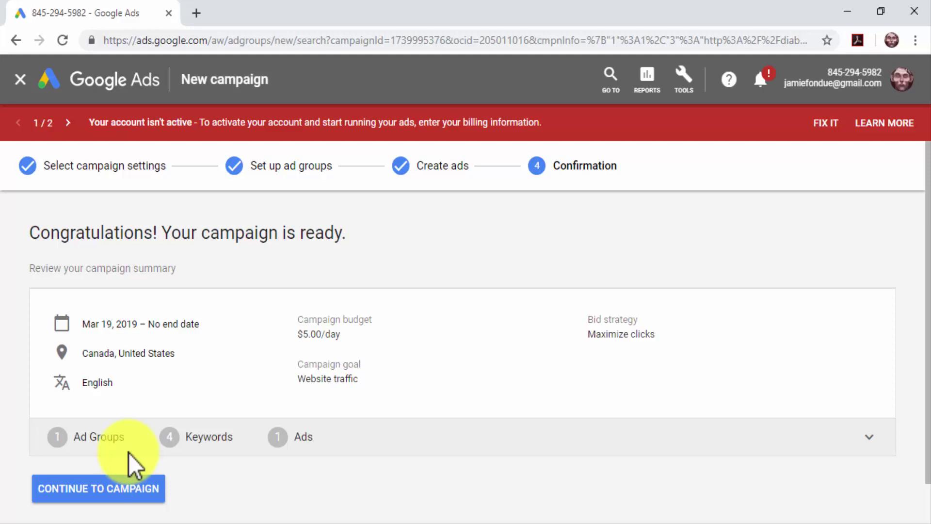
Step: Continue past the campaign-ready confirmation to the finished campaign
{"action": "left_click", "coordinate": [145, 485]}
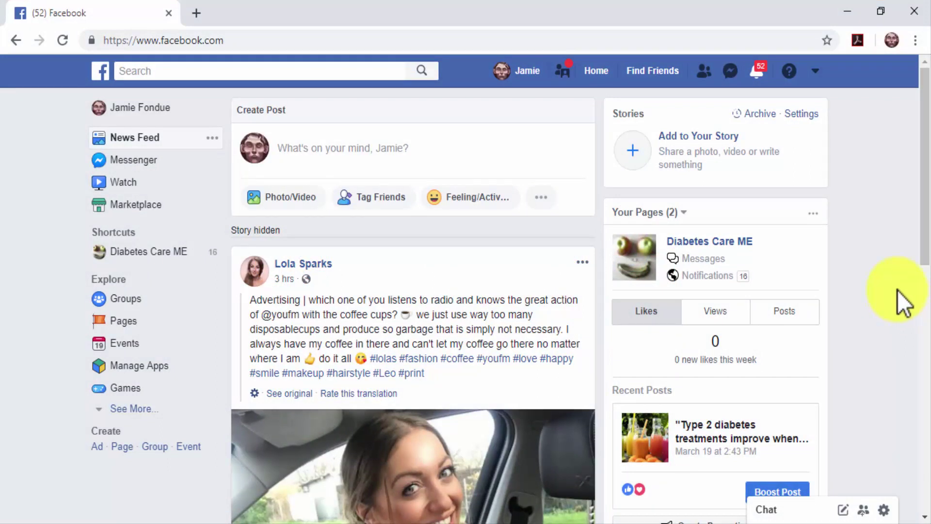
Step: Choose Create Ads from the Facebook header account menu
{"action": "left_click", "coordinate": [816, 71]}
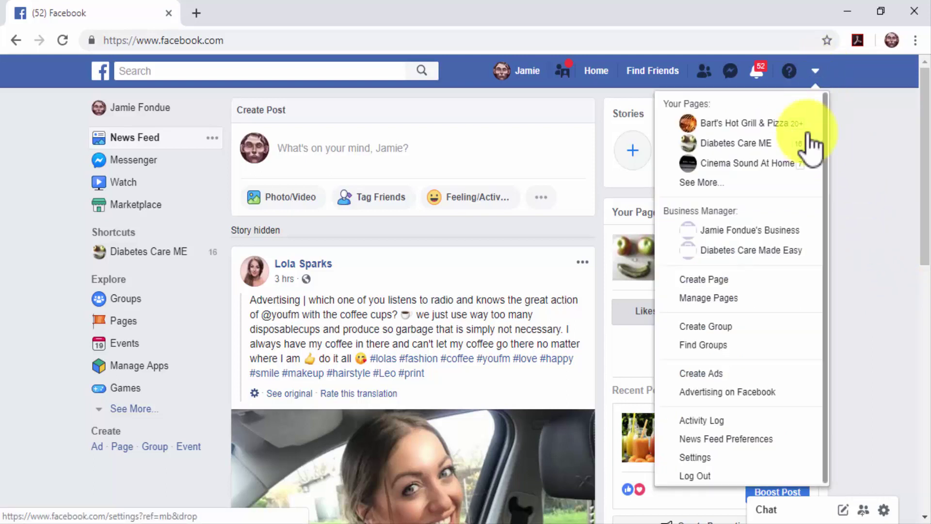
{"action": "left_click", "coordinate": [701, 375]}
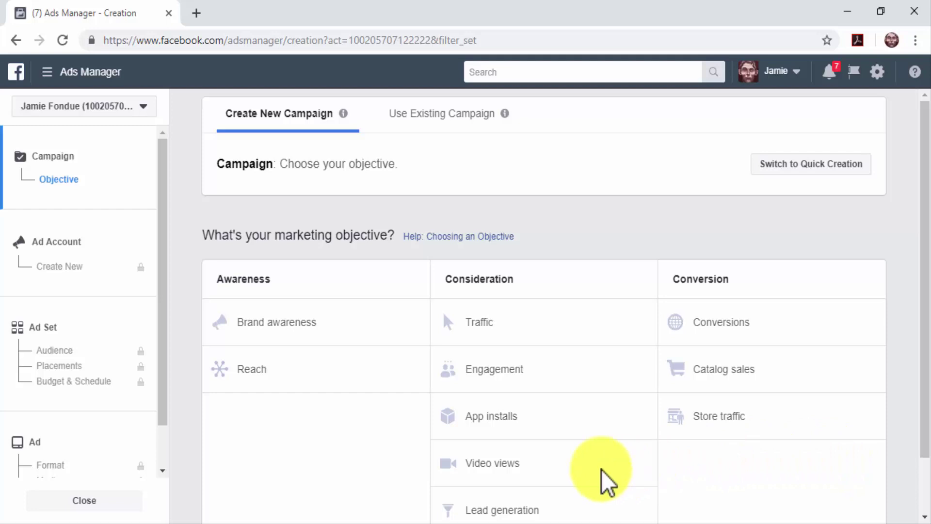
Step: Pick the Traffic objective, name it 'Laser-Targeted Traffic Campaign', and proceed to ad account setup
{"action": "left_click", "coordinate": [569, 339]}
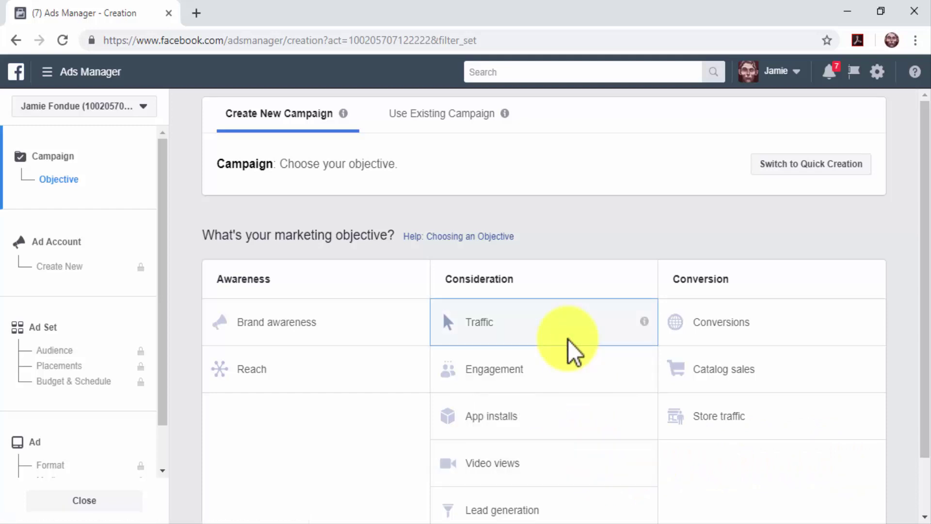
{"action": "scroll", "coordinate": [568, 340], "scroll_direction": "down", "scroll_amount": 3}
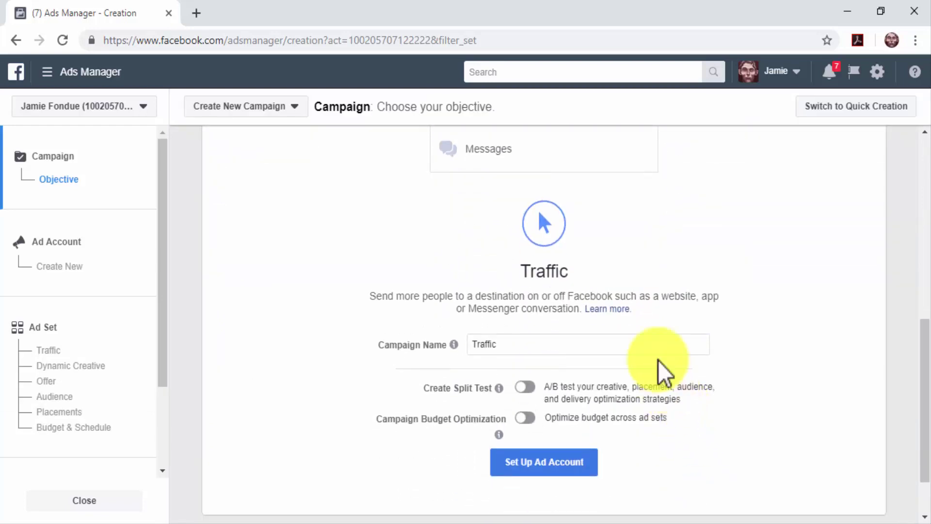
{"action": "triple_click", "coordinate": [653, 347]}
{"action": "type", "text": "Laser-Targeted Traffic Campaign"}
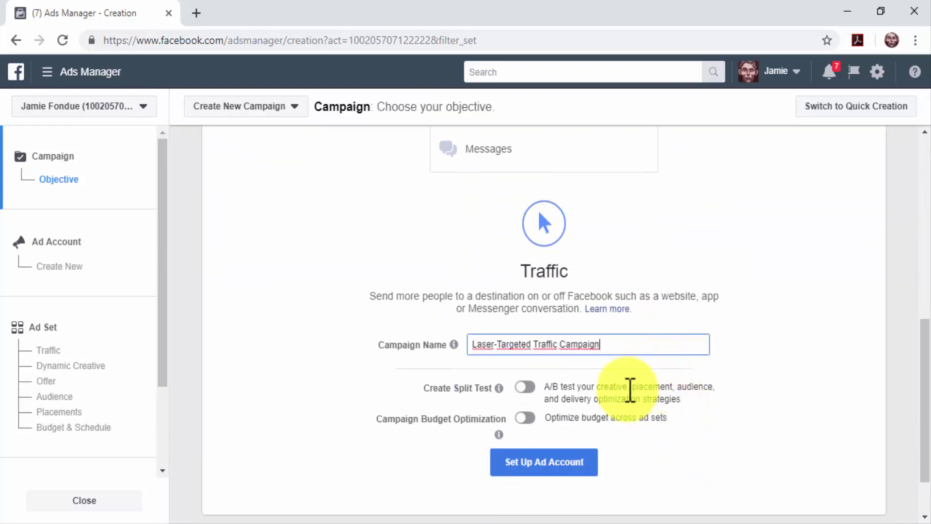
{"action": "left_click", "coordinate": [596, 457]}
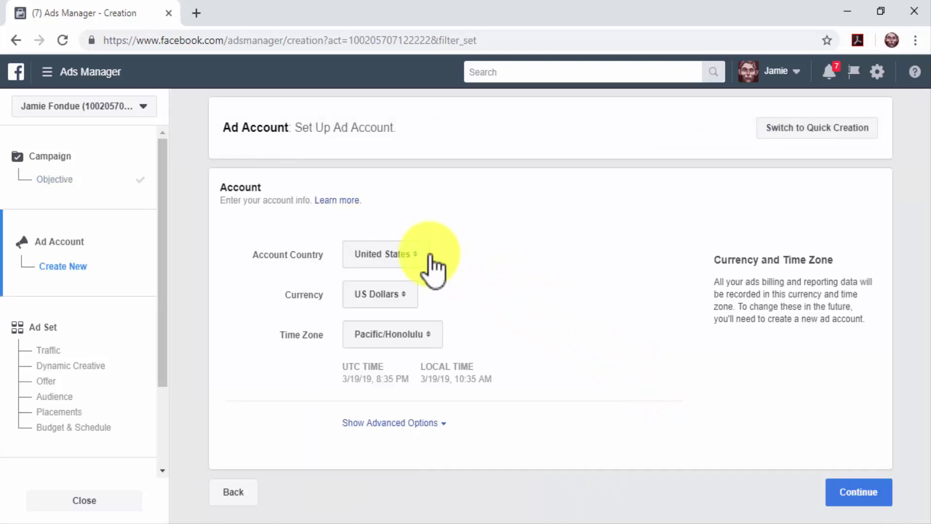
Step: Keep United States, US Dollars and Pacific/Honolulu for the ad account and continue
{"action": "left_click", "coordinate": [428, 254]}
{"action": "left_click", "coordinate": [428, 256]}
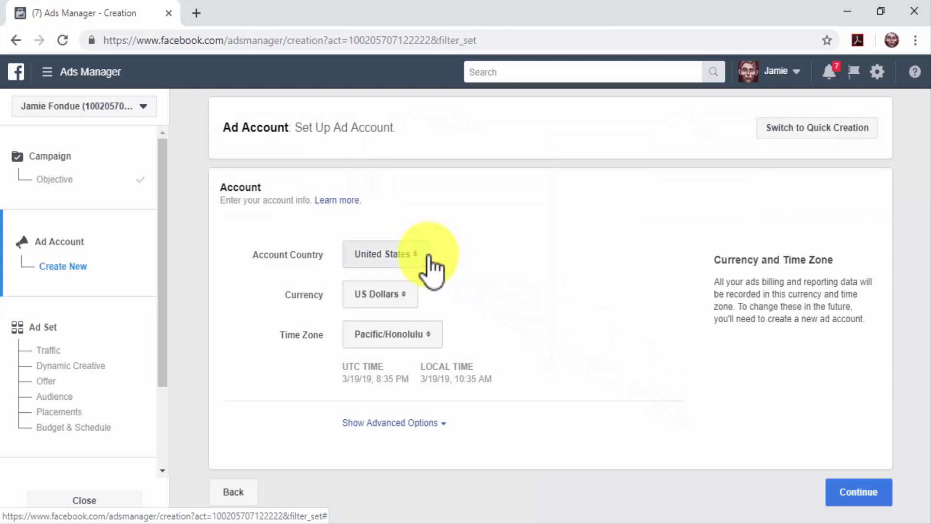
{"action": "left_click", "coordinate": [409, 294]}
{"action": "left_click", "coordinate": [409, 294]}
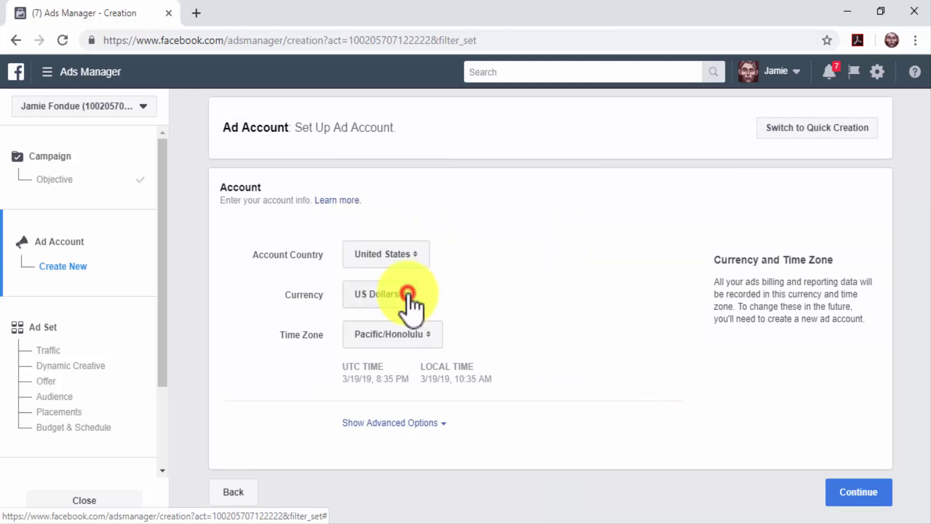
{"action": "left_click", "coordinate": [424, 335]}
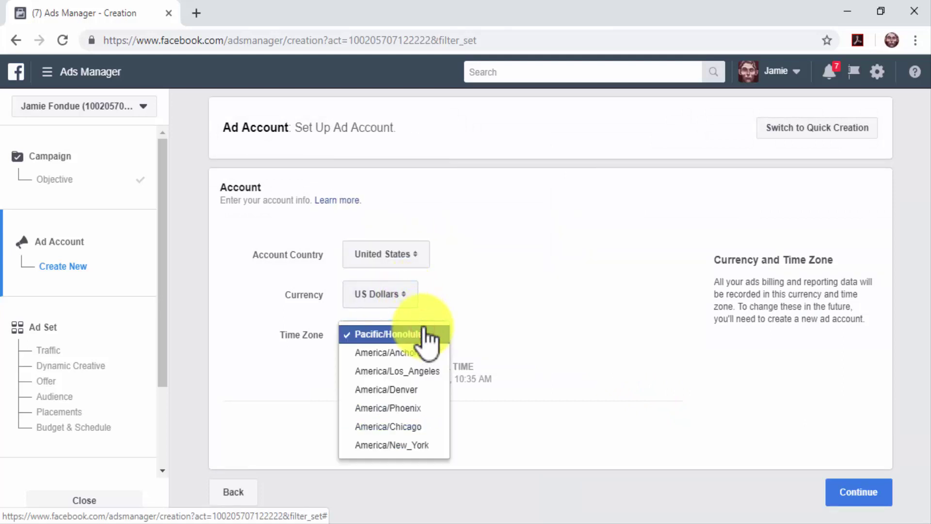
{"action": "left_click", "coordinate": [422, 334]}
{"action": "left_click", "coordinate": [849, 493]}
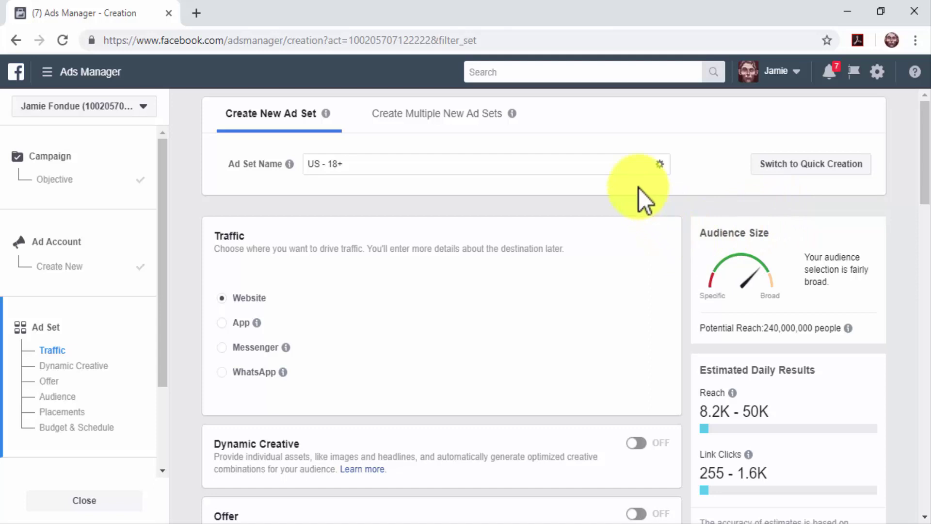
Step: Rename the ad set 'Laser-Targeted Ad Set' and keep Website as the traffic destination
{"action": "left_click", "coordinate": [630, 171]}
{"action": "key", "text": "ctrl+a"}
{"action": "type", "text": "Laser-Targeted Ad Set"}
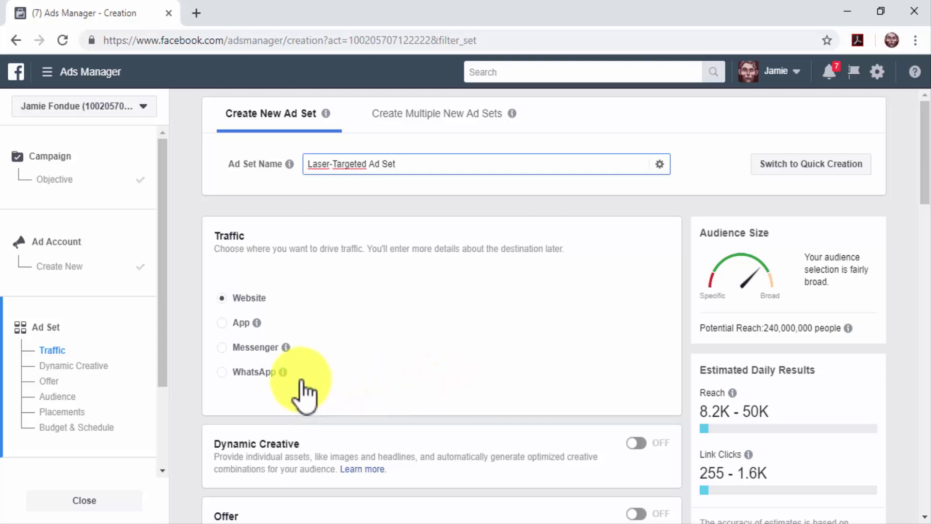
{"action": "left_click", "coordinate": [231, 295]}
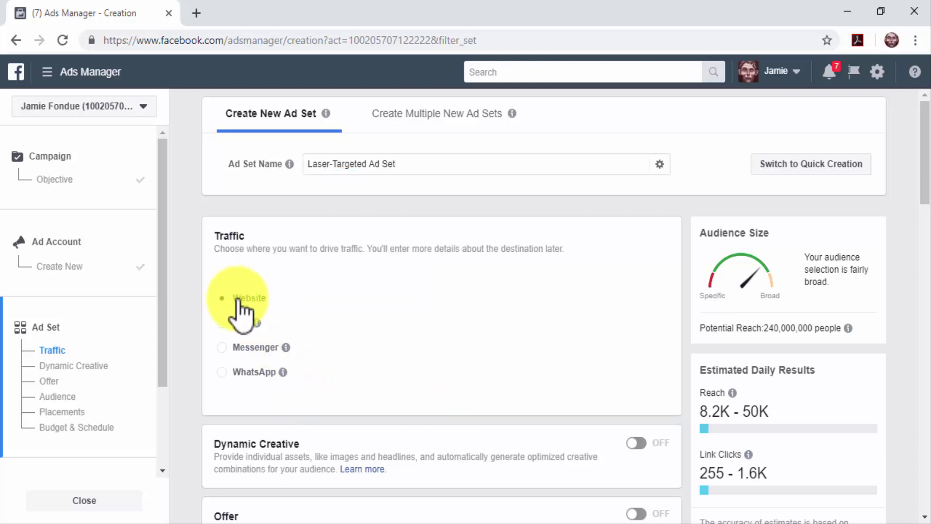
{"action": "scroll", "coordinate": [464, 433], "scroll_direction": "down", "scroll_amount": 1}
{"action": "scroll", "coordinate": [465, 433], "scroll_direction": "down", "scroll_amount": 5}
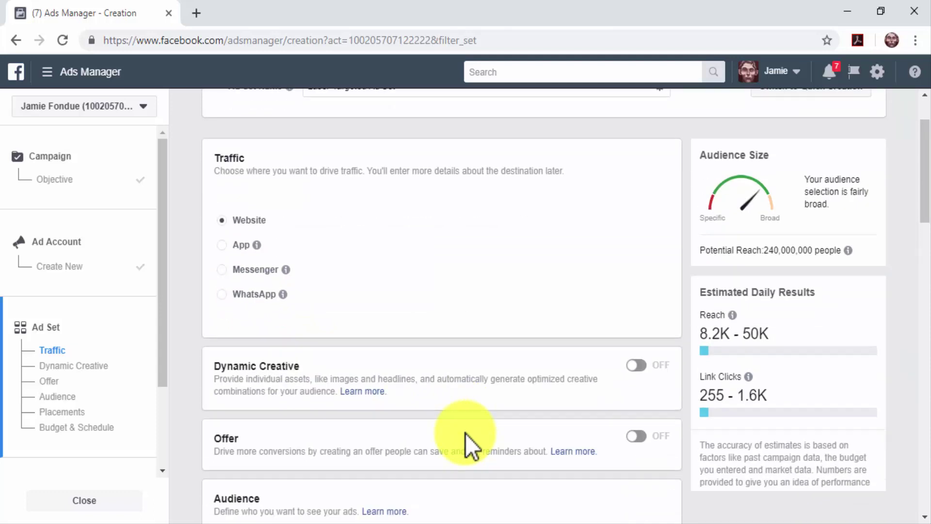
{"action": "scroll", "coordinate": [464, 435], "scroll_direction": "down", "scroll_amount": 4}
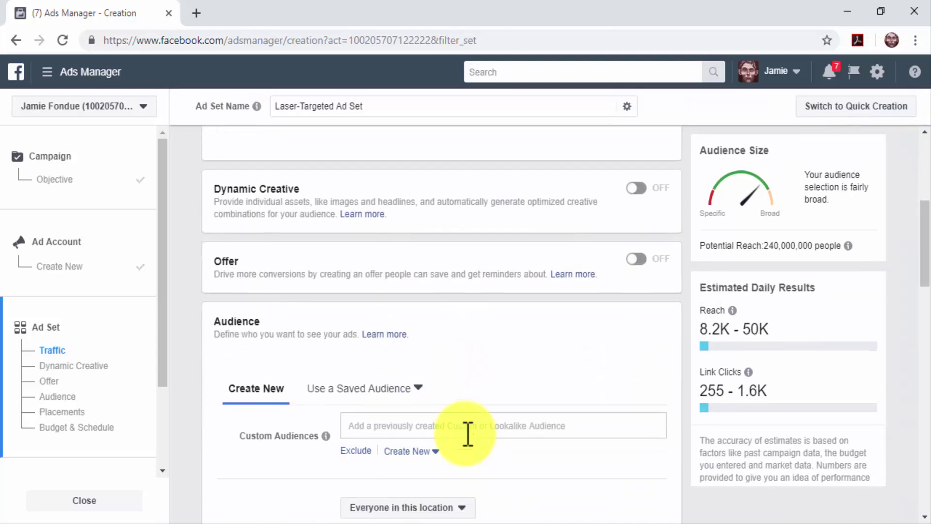
{"action": "scroll", "coordinate": [465, 435], "scroll_direction": "down", "scroll_amount": 2}
{"action": "scroll", "coordinate": [465, 434], "scroll_direction": "down", "scroll_amount": 2}
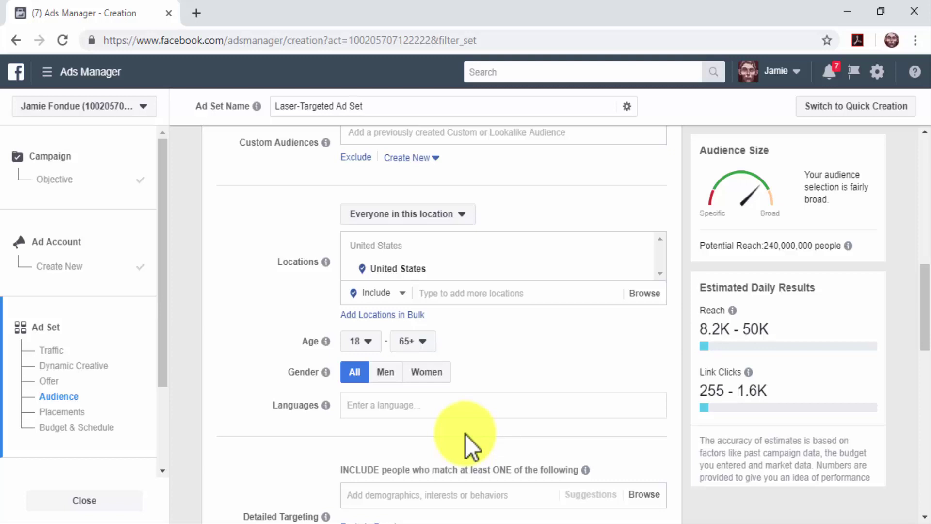
Step: Add Canada and Australia as target locations
{"action": "left_click", "coordinate": [532, 295]}
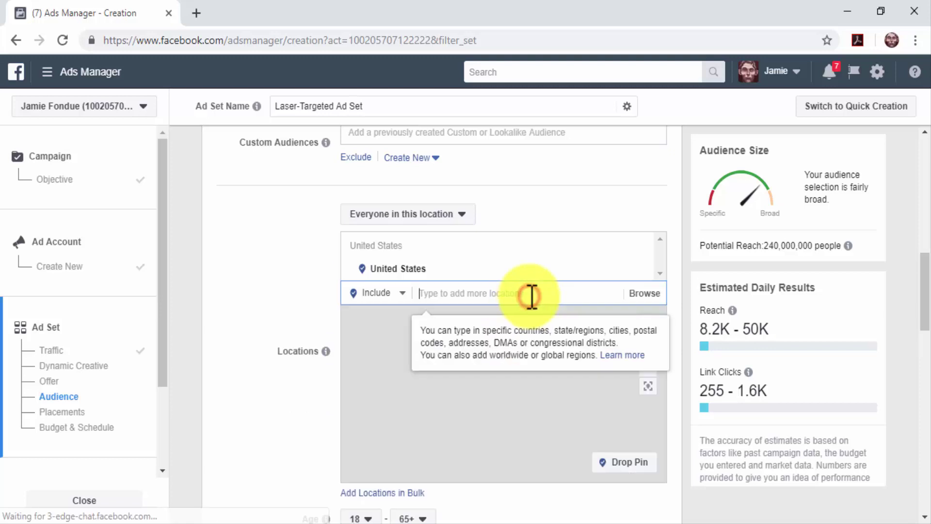
{"action": "type", "text": "canada"}
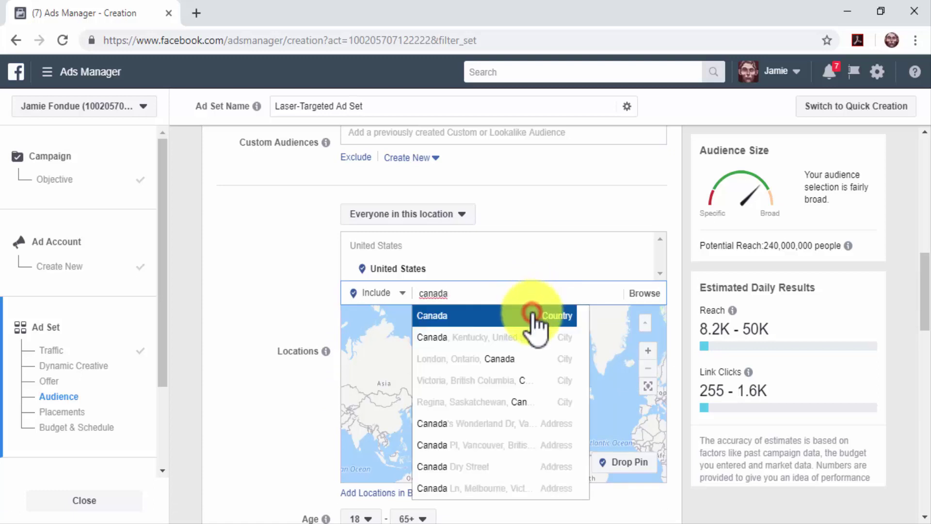
{"action": "left_click", "coordinate": [532, 315]}
{"action": "type", "text": "australia"}
{"action": "left_click", "coordinate": [515, 364]}
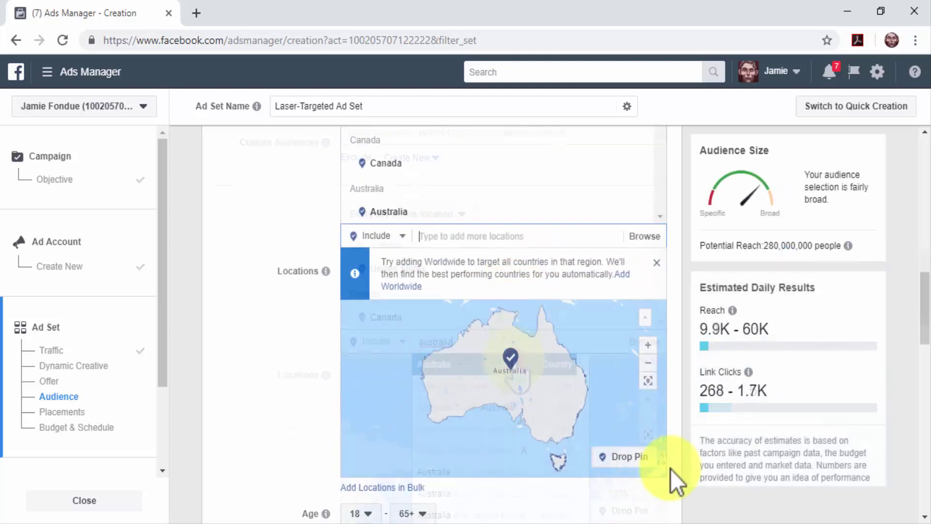
Step: Limit the audience to ages 25–55 and the English language
{"action": "scroll", "coordinate": [671, 469], "scroll_direction": "down", "scroll_amount": 5}
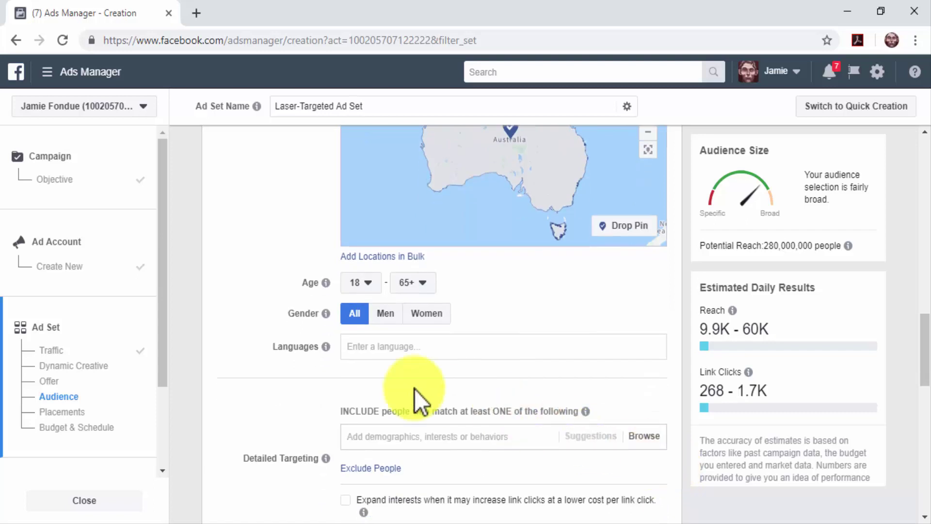
{"action": "left_click", "coordinate": [360, 284]}
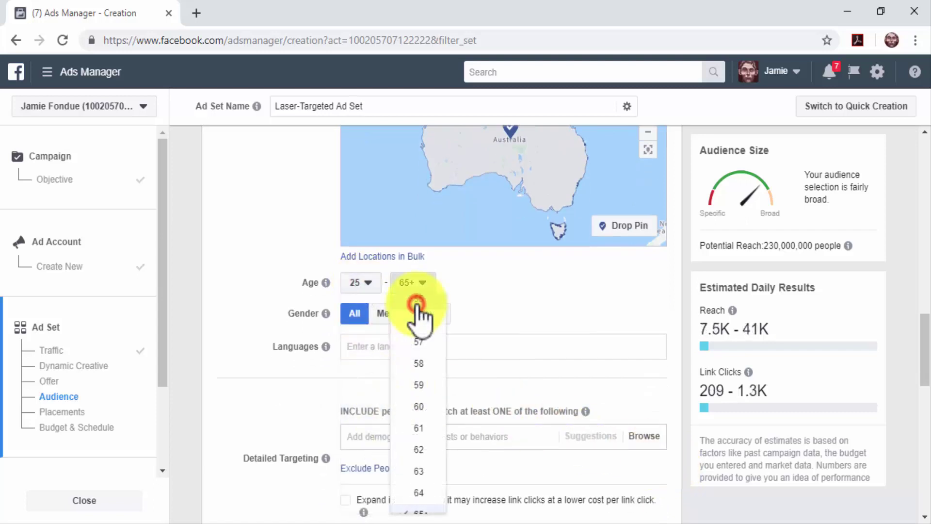
{"action": "left_click", "coordinate": [418, 316]}
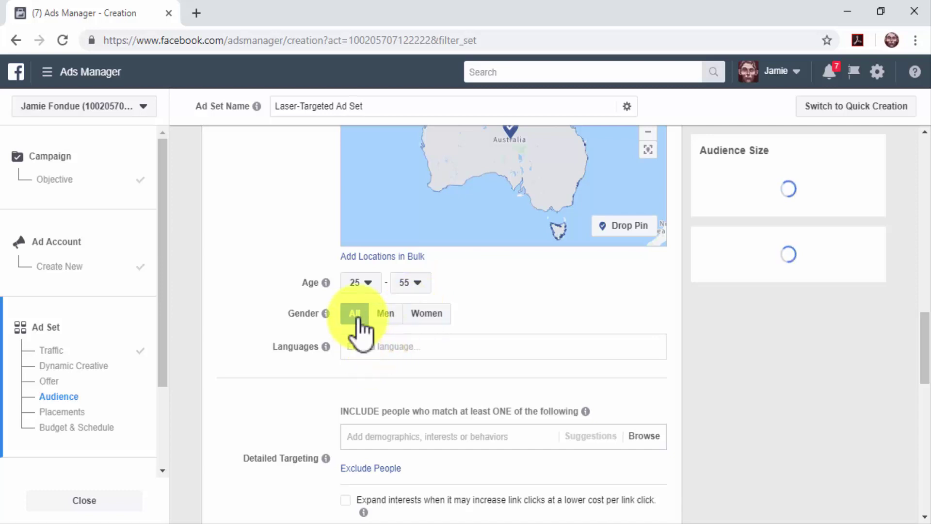
{"action": "left_click", "coordinate": [372, 339]}
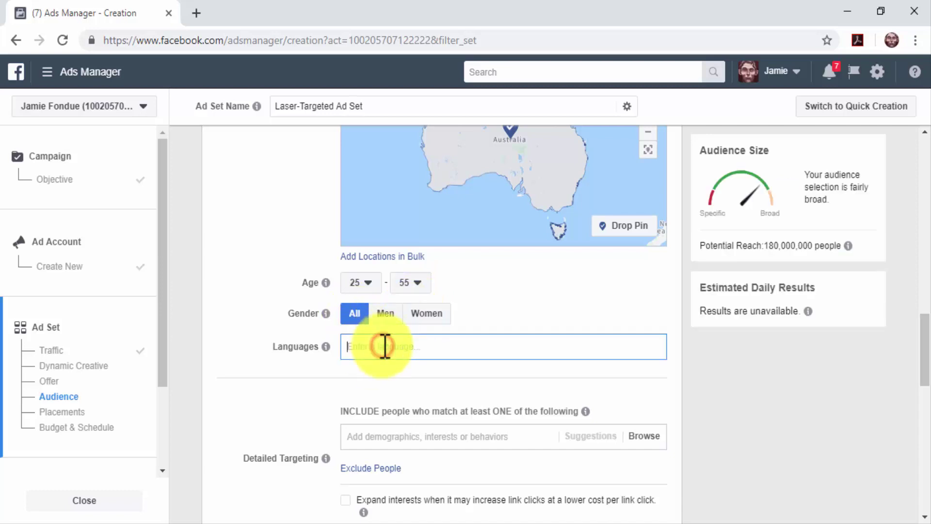
{"action": "type", "text": "en"}
{"action": "left_click", "coordinate": [387, 371]}
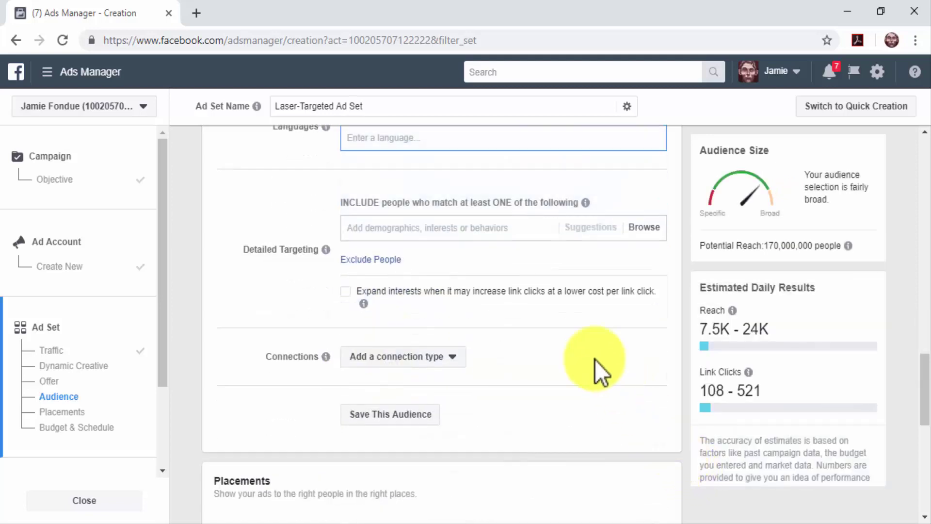
Step: Add the Diabetes mellitus type 2 awareness interest, leaving connection types unchanged
{"action": "left_click", "coordinate": [506, 227]}
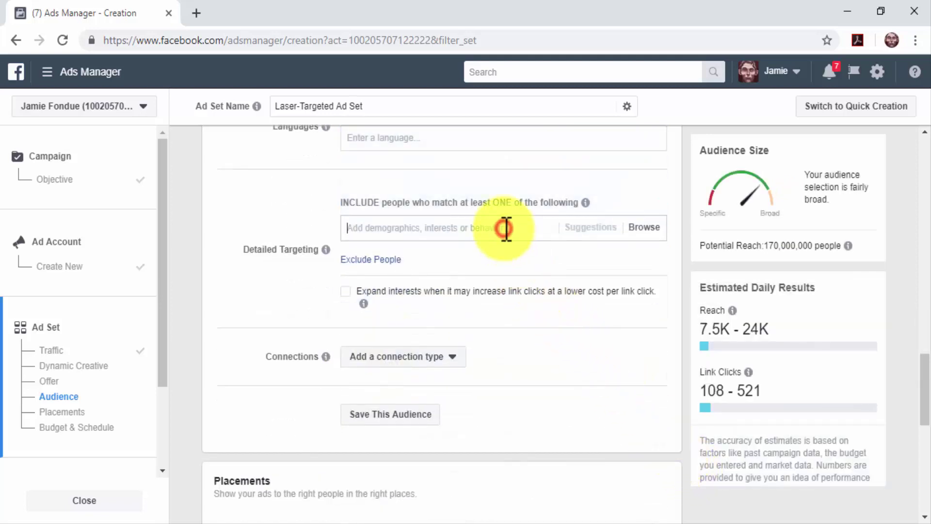
{"action": "left_click", "coordinate": [645, 227]}
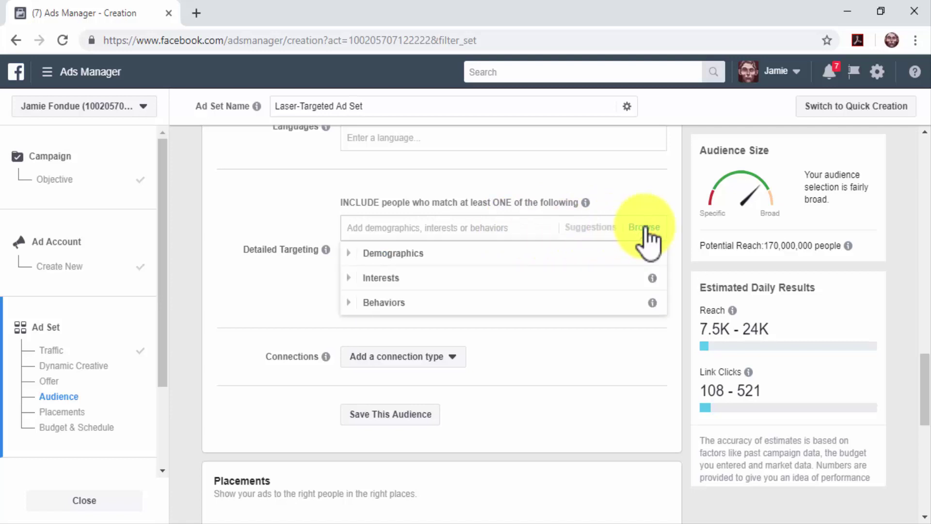
{"action": "type", "text": "diabetes"}
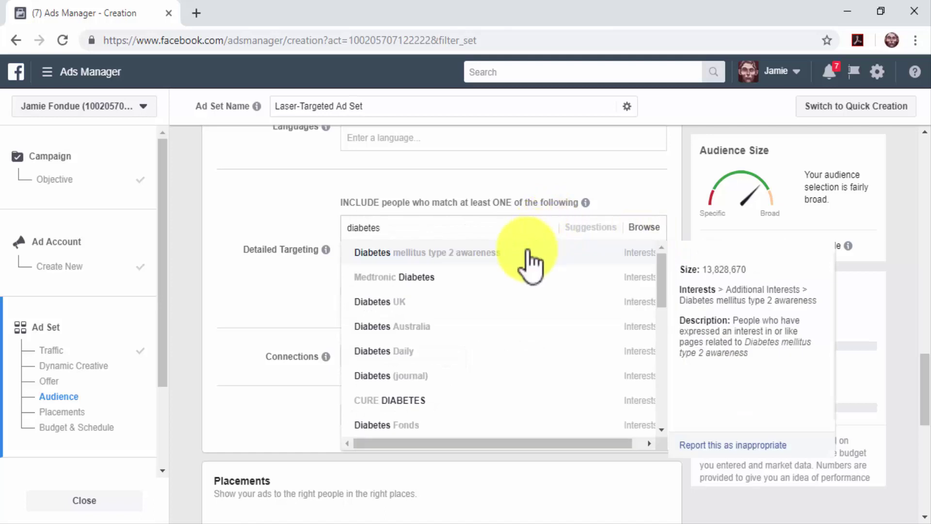
{"action": "left_click", "coordinate": [530, 264]}
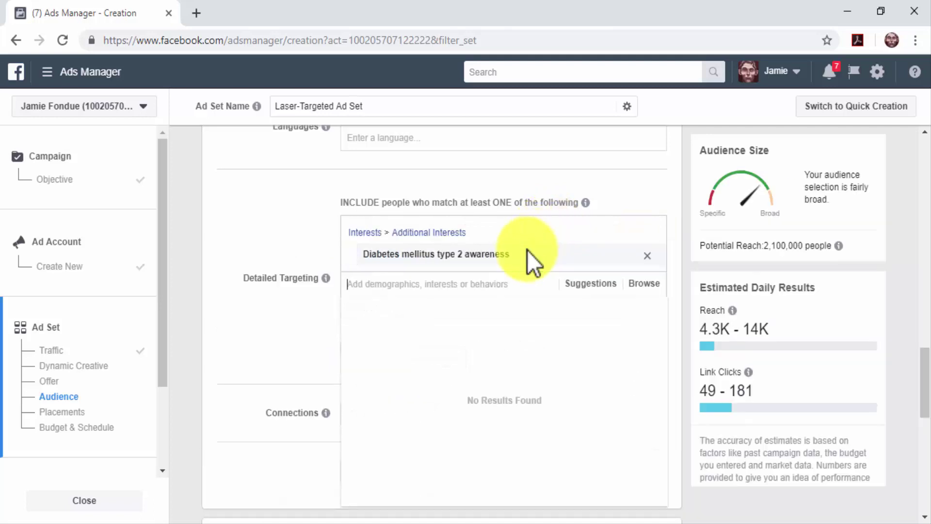
{"action": "left_click", "coordinate": [671, 347]}
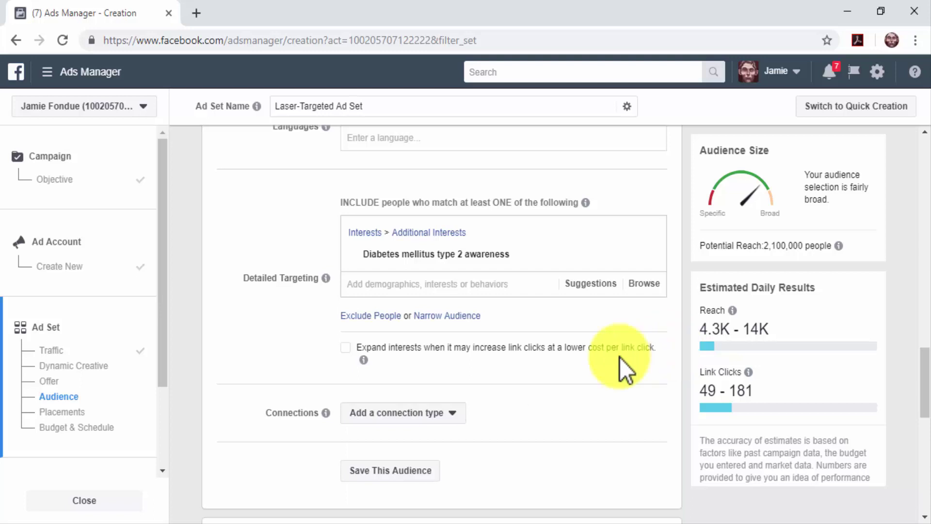
{"action": "scroll", "coordinate": [481, 406], "scroll_direction": "down", "scroll_amount": 2}
{"action": "left_click", "coordinate": [454, 340]}
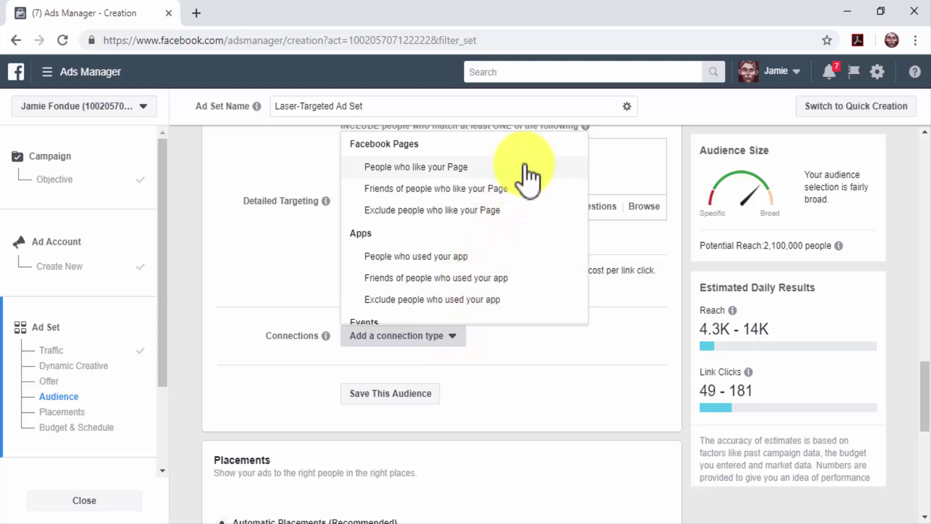
{"action": "key", "text": "Escape"}
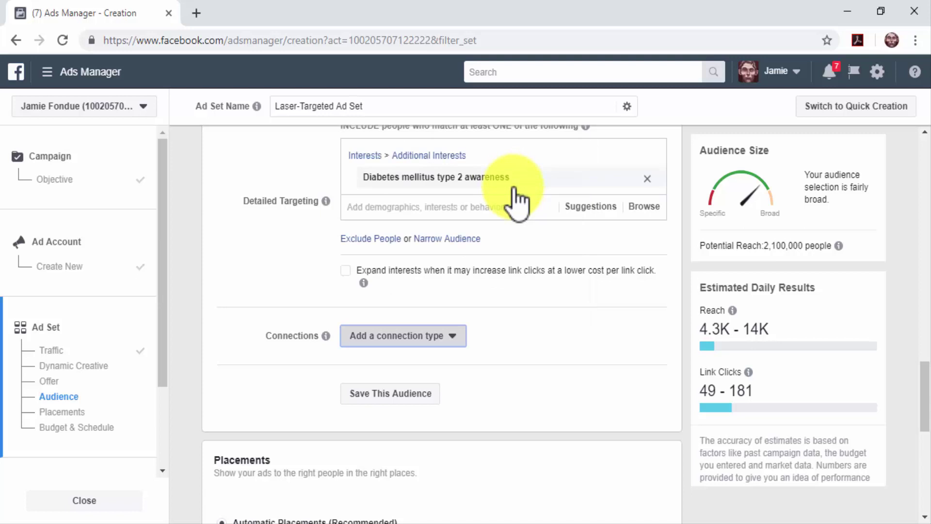
{"action": "scroll", "coordinate": [591, 339], "scroll_direction": "down", "scroll_amount": 1}
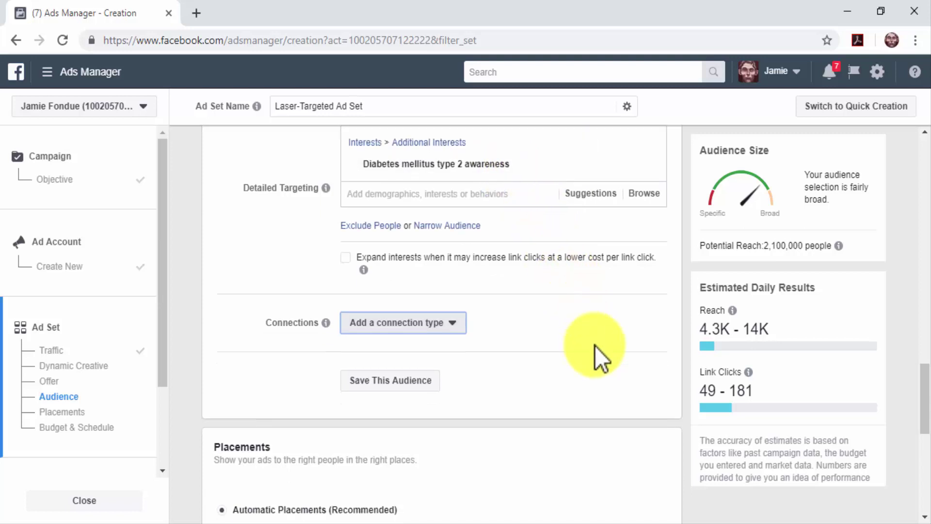
{"action": "scroll", "coordinate": [594, 345], "scroll_direction": "down", "scroll_amount": 5}
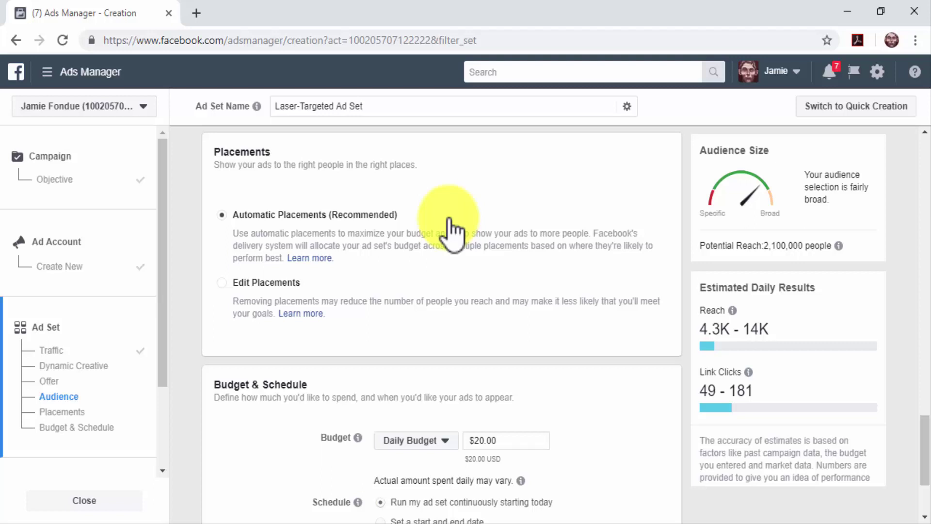
{"action": "left_click", "coordinate": [294, 284]}
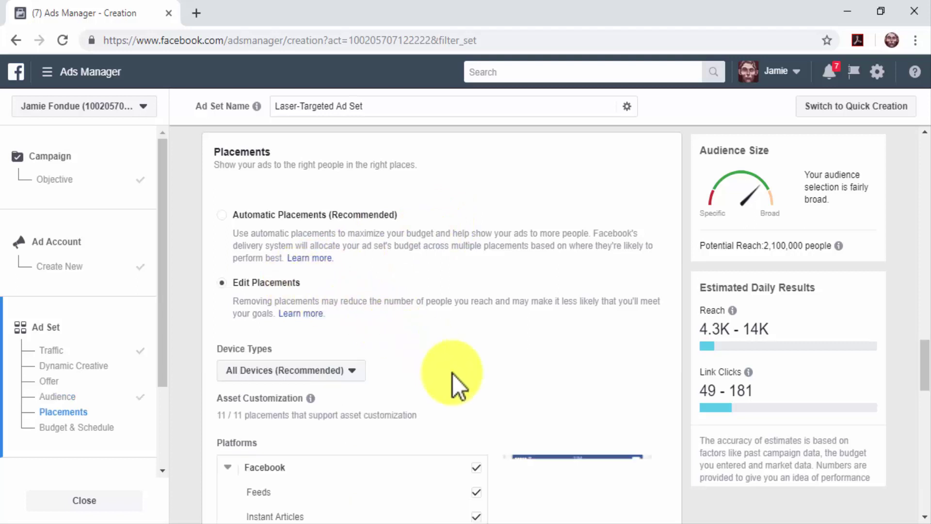
{"action": "scroll", "coordinate": [461, 383], "scroll_direction": "down", "scroll_amount": 2}
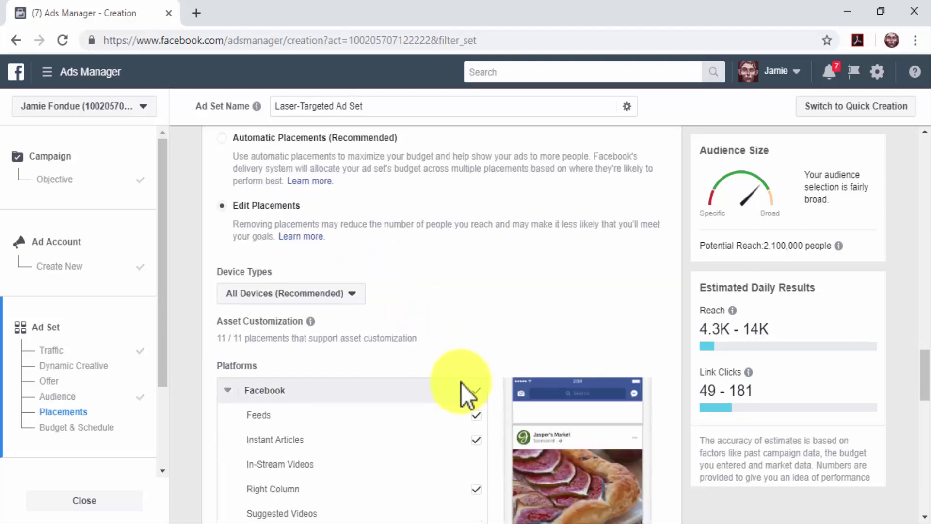
{"action": "scroll", "coordinate": [460, 383], "scroll_direction": "down", "scroll_amount": 2}
{"action": "scroll", "coordinate": [460, 382], "scroll_direction": "down", "scroll_amount": 2}
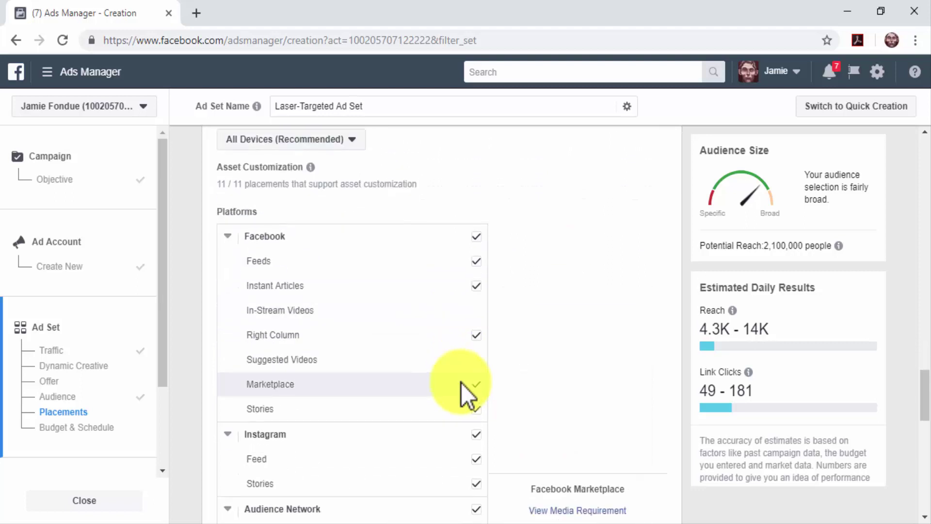
{"action": "scroll", "coordinate": [461, 382], "scroll_direction": "up", "scroll_amount": 4}
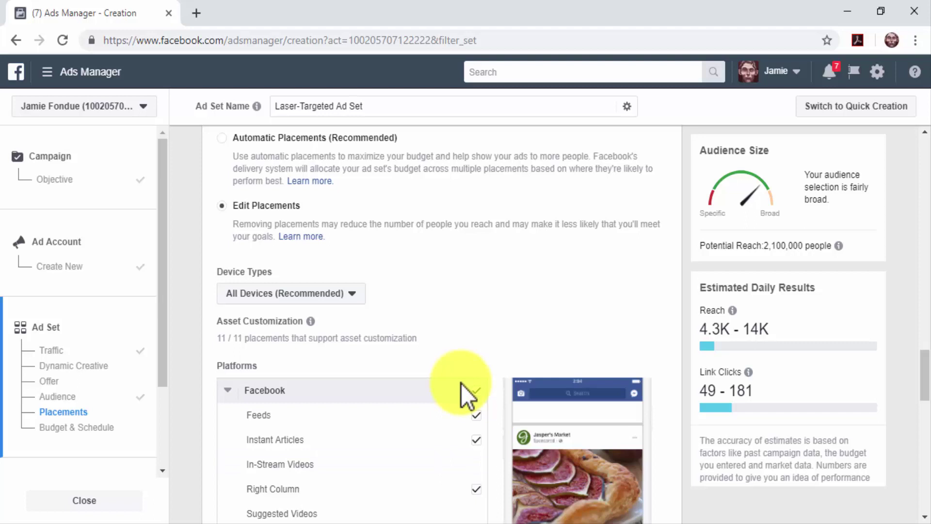
{"action": "left_click", "coordinate": [328, 139]}
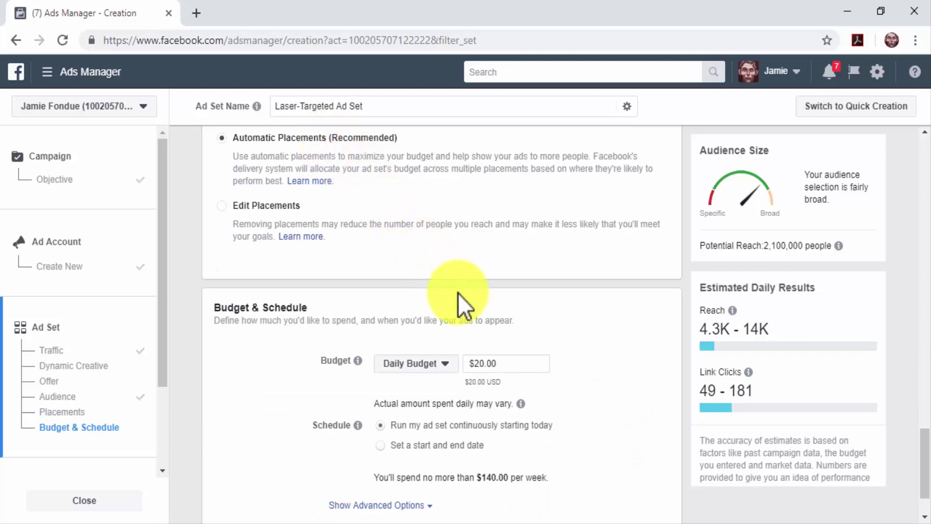
Step: Set the ad set budget to a $10.00 daily budget
{"action": "scroll", "coordinate": [458, 293], "scroll_direction": "down", "scroll_amount": 2}
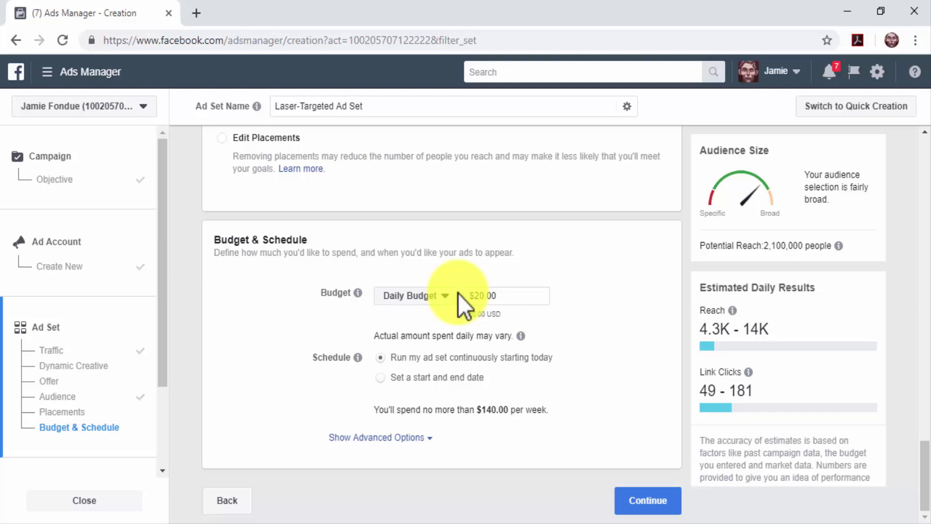
{"action": "left_click", "coordinate": [457, 293]}
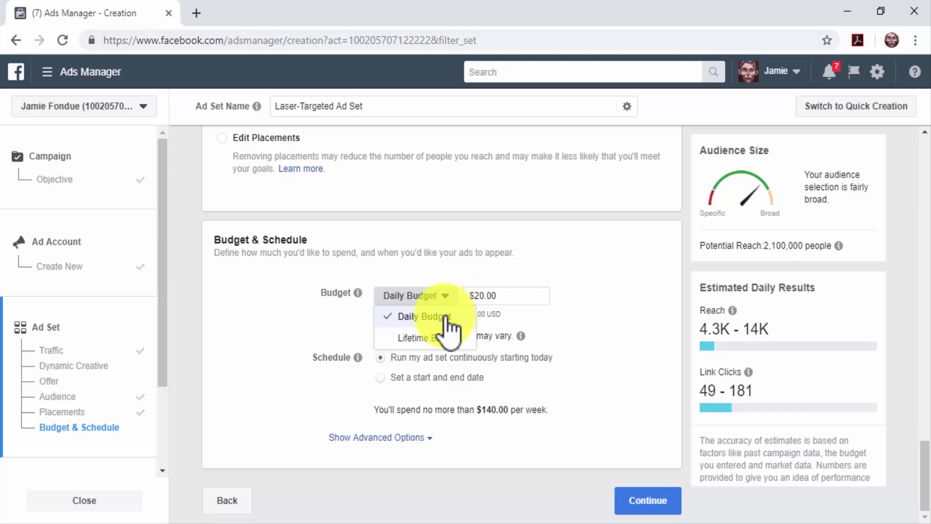
{"action": "left_click", "coordinate": [460, 343]}
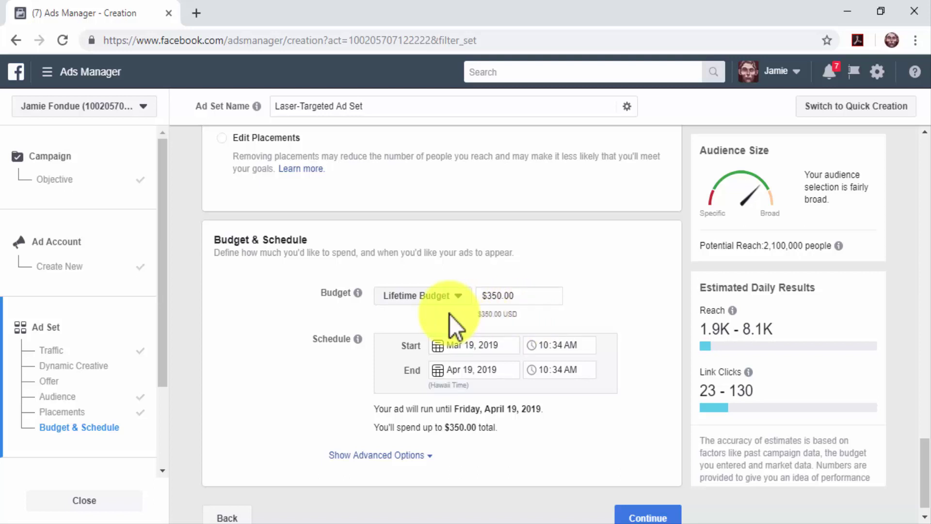
{"action": "left_click", "coordinate": [456, 296]}
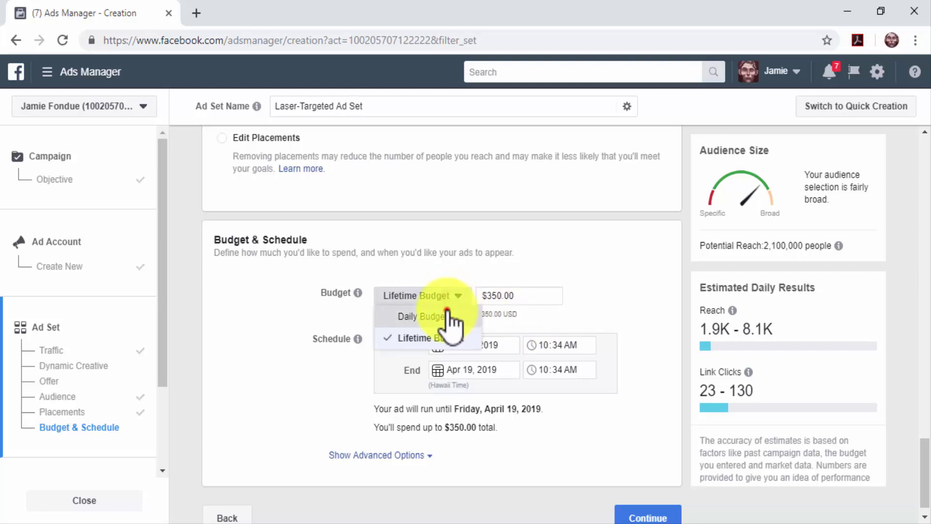
{"action": "left_click", "coordinate": [443, 316]}
{"action": "double_click", "coordinate": [483, 295]}
{"action": "key", "text": "BackSpace"}
{"action": "type", "text": "10"}
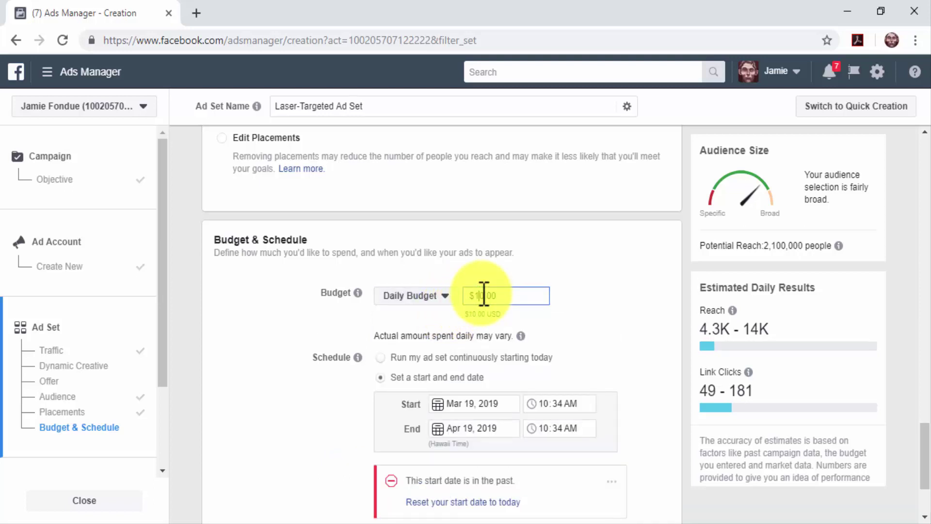
{"action": "left_click", "coordinate": [545, 321]}
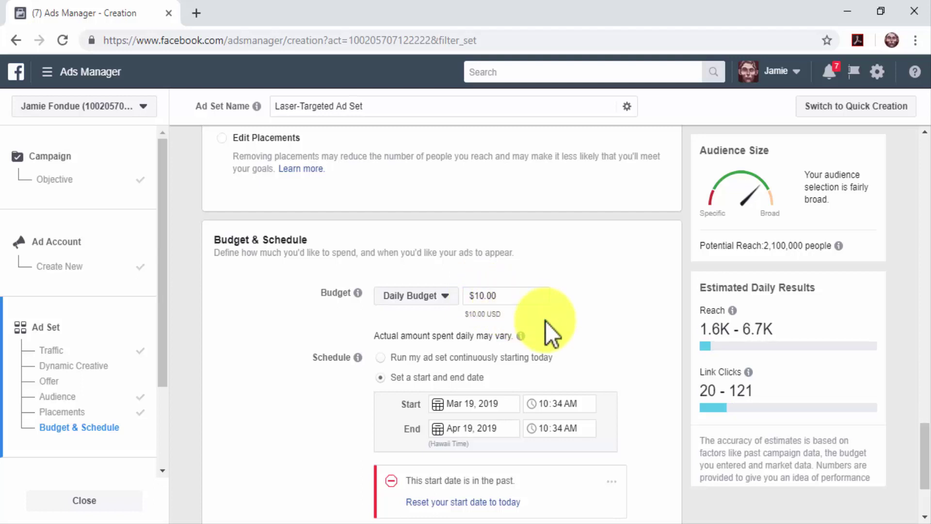
Step: Schedule the ad set to run continuously starting today
{"action": "left_click", "coordinate": [503, 358]}
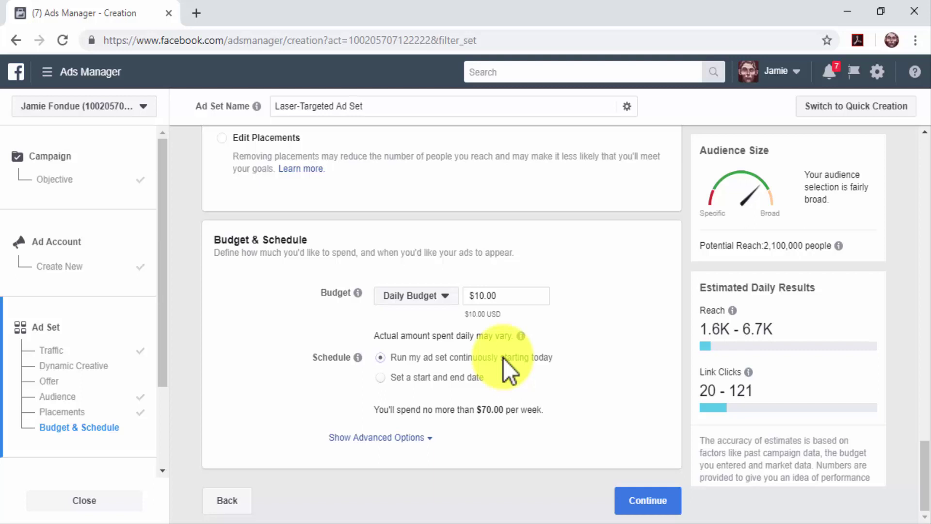
{"action": "left_click", "coordinate": [473, 378]}
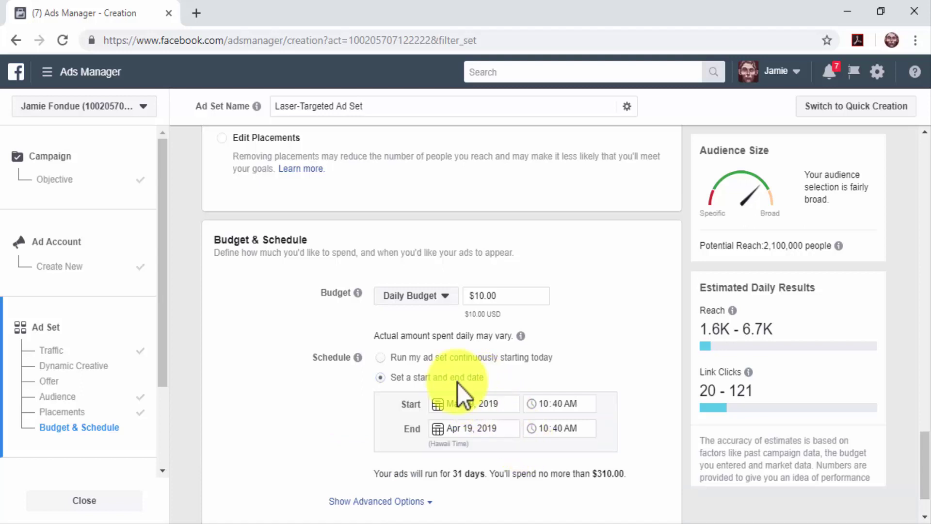
{"action": "left_click", "coordinate": [424, 357]}
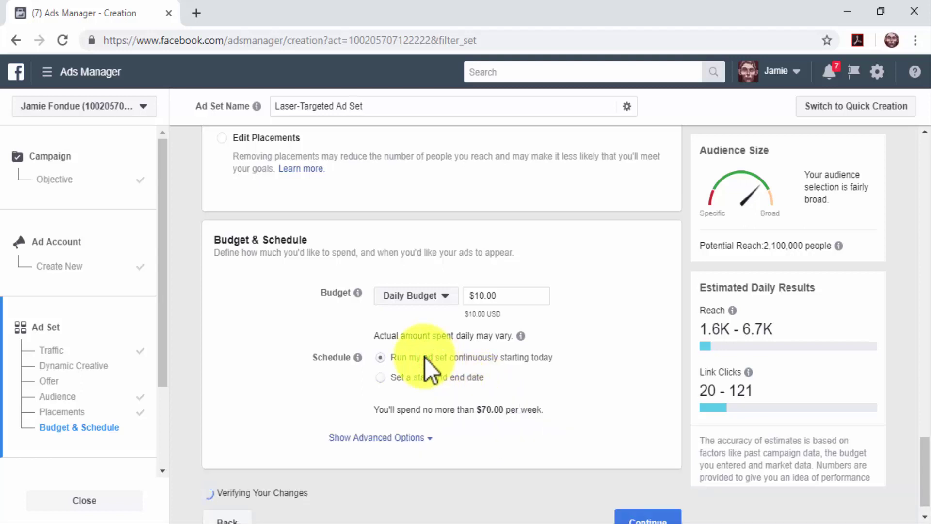
Step: Save the ad set and name the ad 'Laser-targeted Ad'
{"action": "left_click", "coordinate": [653, 500]}
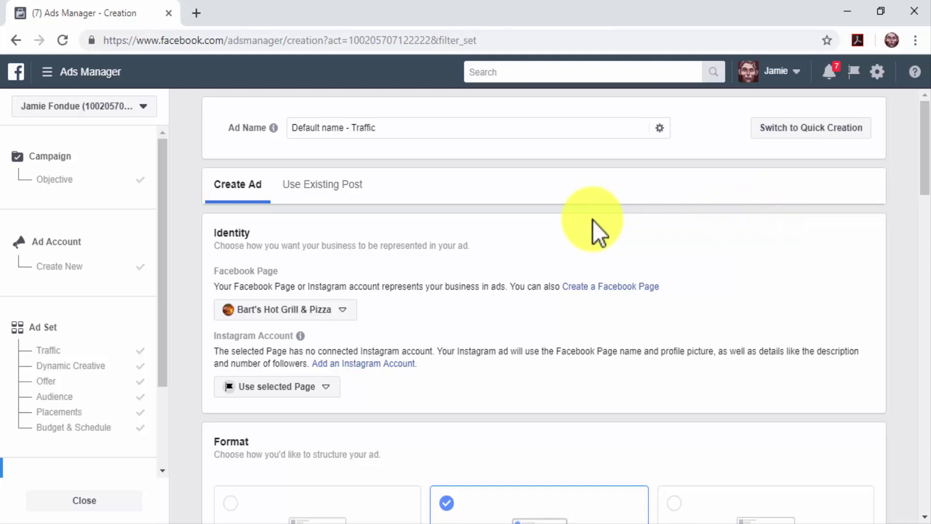
{"action": "left_click", "coordinate": [537, 135]}
{"action": "key", "text": "ctrl+a"}
{"action": "type", "text": "Laser-targeted Ad"}
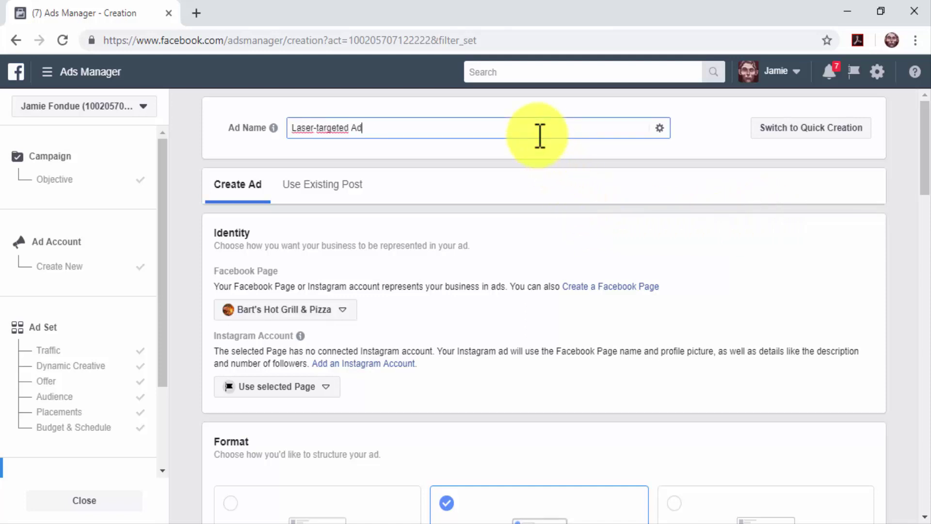
Step: Choose Diabetes Care ME, under Diabetes Care Made Easy, as the ad's Facebook page
{"action": "left_click", "coordinate": [346, 311]}
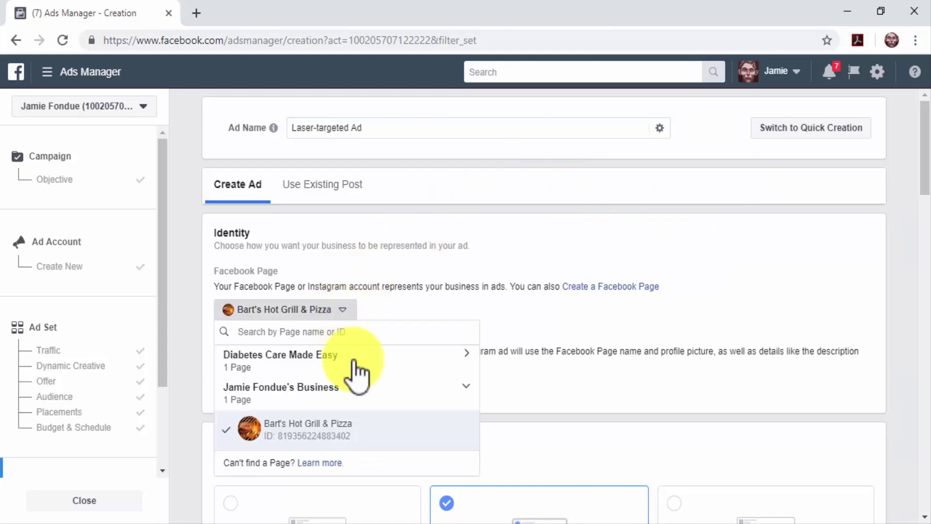
{"action": "left_click", "coordinate": [354, 374]}
{"action": "left_click", "coordinate": [321, 397]}
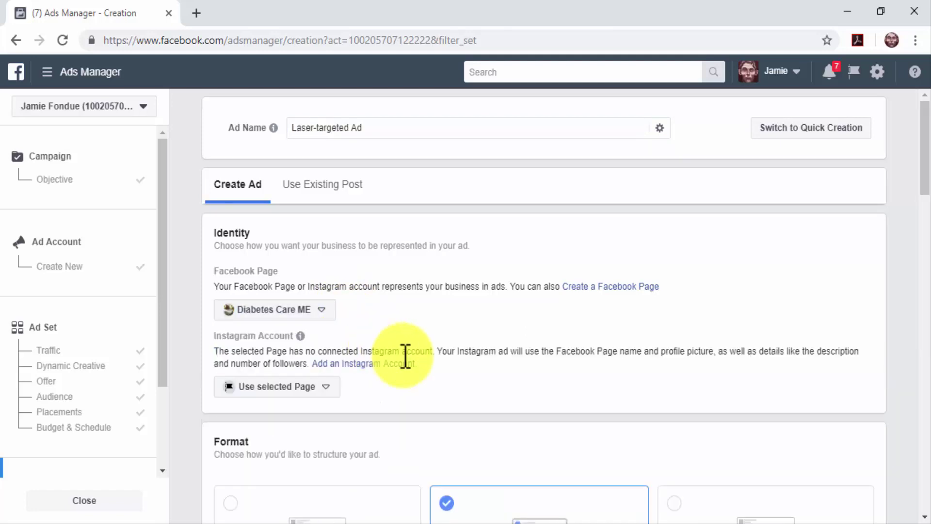
{"action": "scroll", "coordinate": [656, 481], "scroll_direction": "down", "scroll_amount": 5}
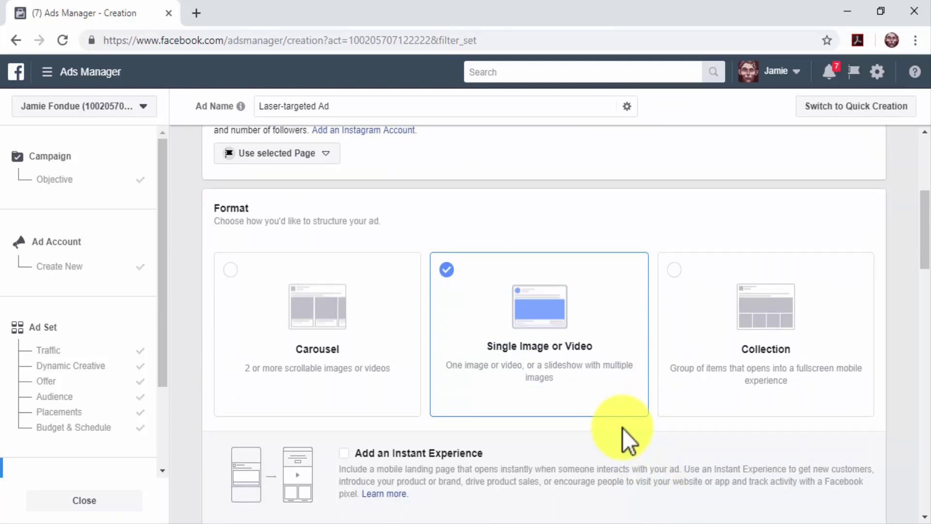
{"action": "left_click", "coordinate": [394, 370]}
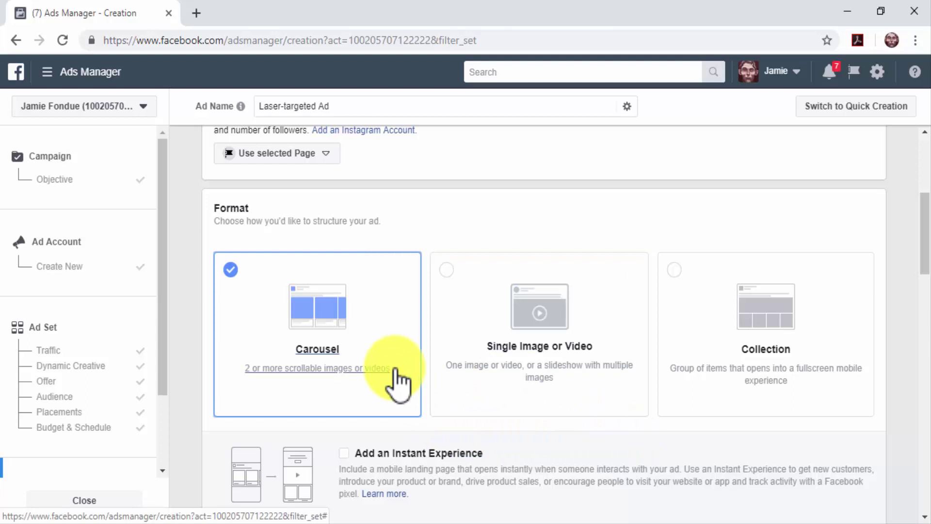
{"action": "left_click", "coordinate": [500, 380]}
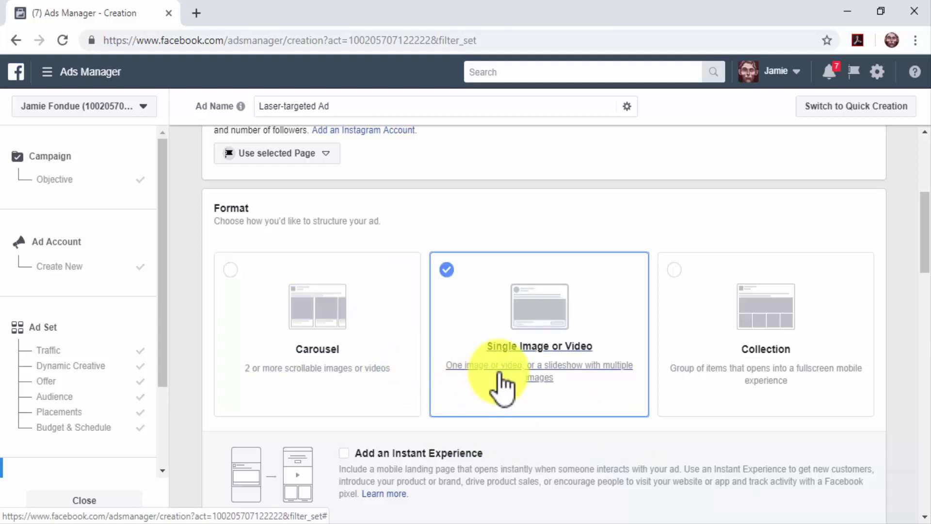
{"action": "left_click", "coordinate": [706, 373]}
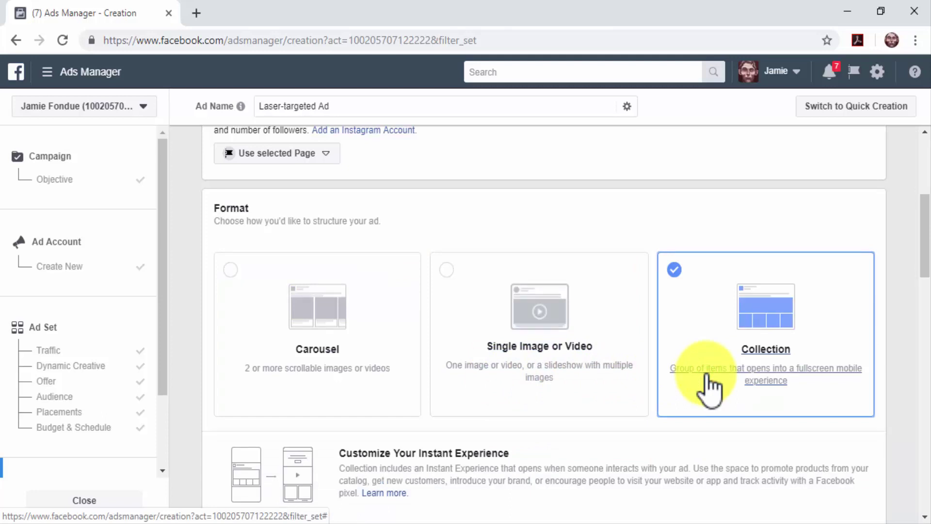
{"action": "left_click", "coordinate": [447, 272]}
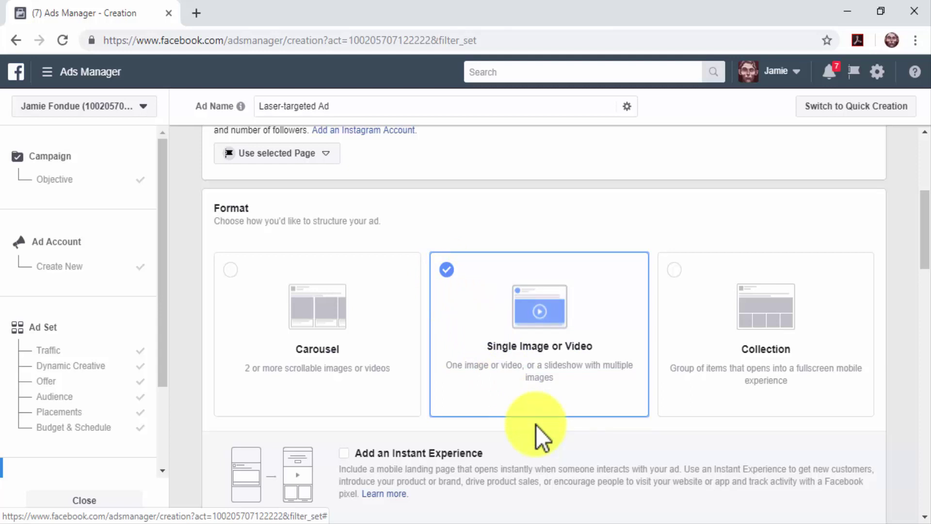
Step: Upload DCME_Logo.jpg from Documents as the ad's image
{"action": "scroll", "coordinate": [536, 425], "scroll_direction": "down", "scroll_amount": 5}
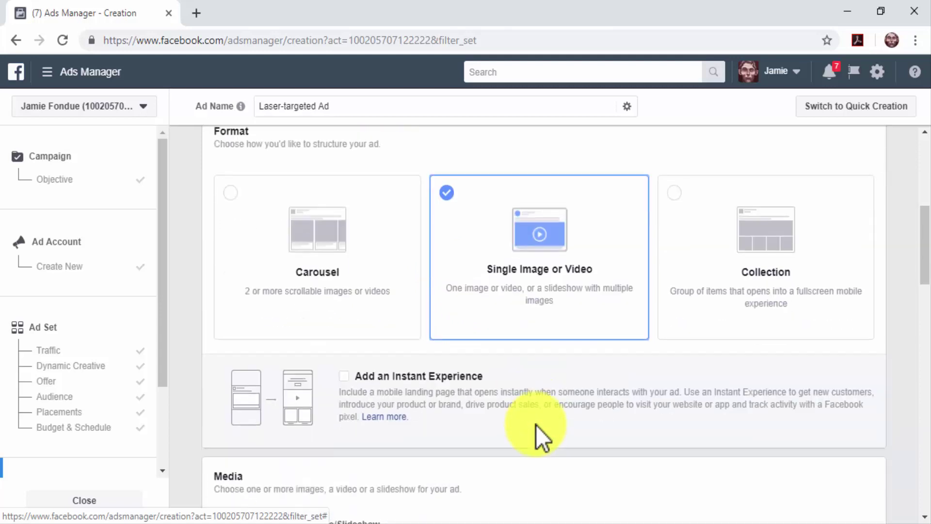
{"action": "scroll", "coordinate": [536, 425], "scroll_direction": "down", "scroll_amount": 2}
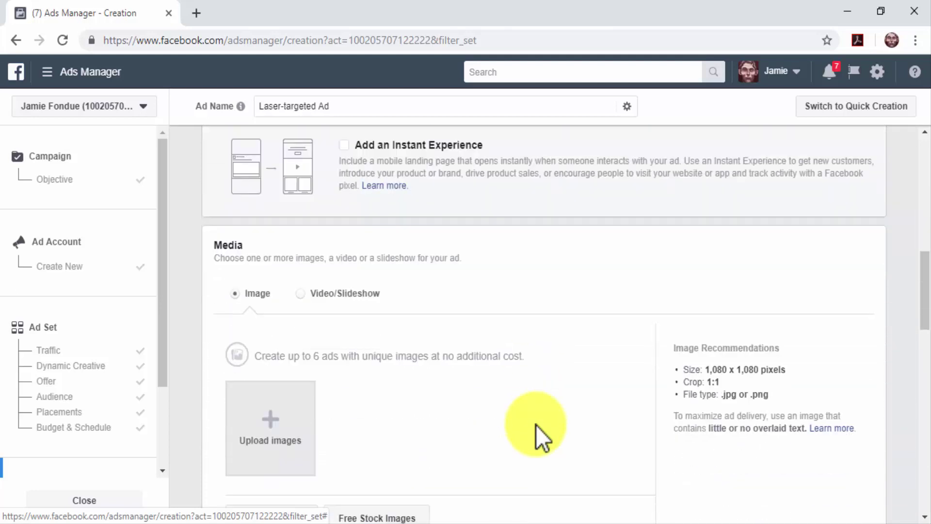
{"action": "scroll", "coordinate": [536, 425], "scroll_direction": "down", "scroll_amount": 2}
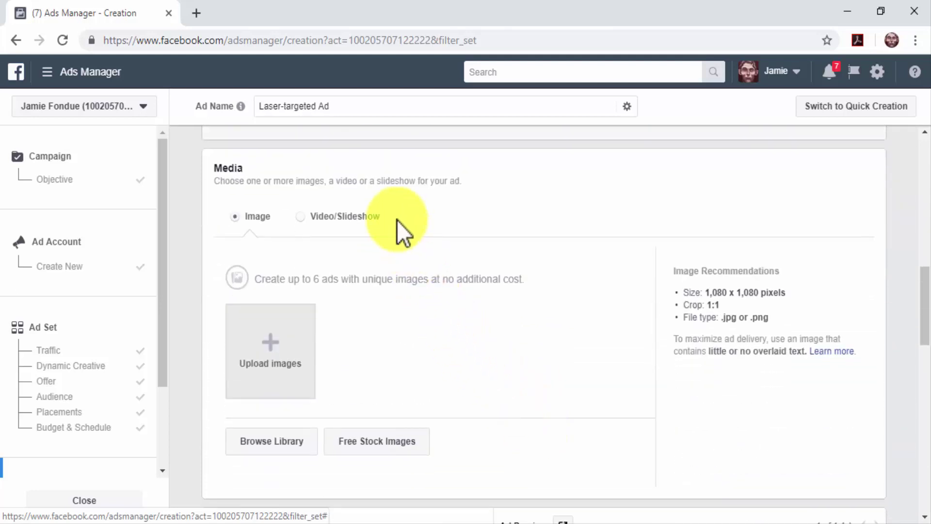
{"action": "left_click", "coordinate": [275, 350]}
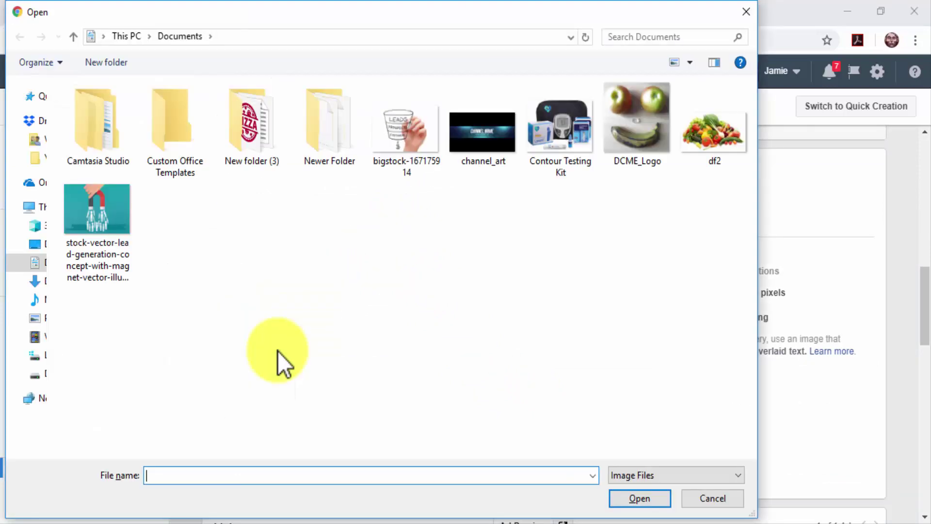
{"action": "double_click", "coordinate": [609, 161]}
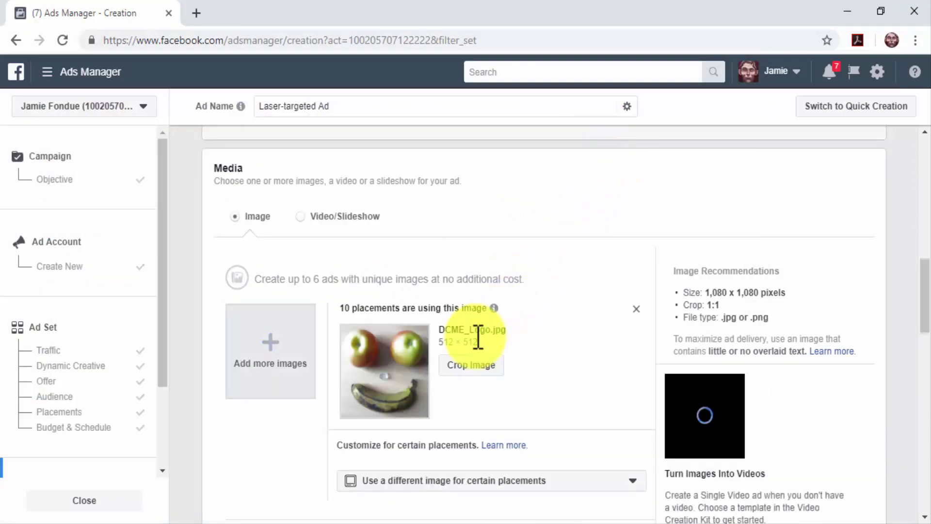
{"action": "scroll", "coordinate": [312, 436], "scroll_direction": "down", "scroll_amount": 3}
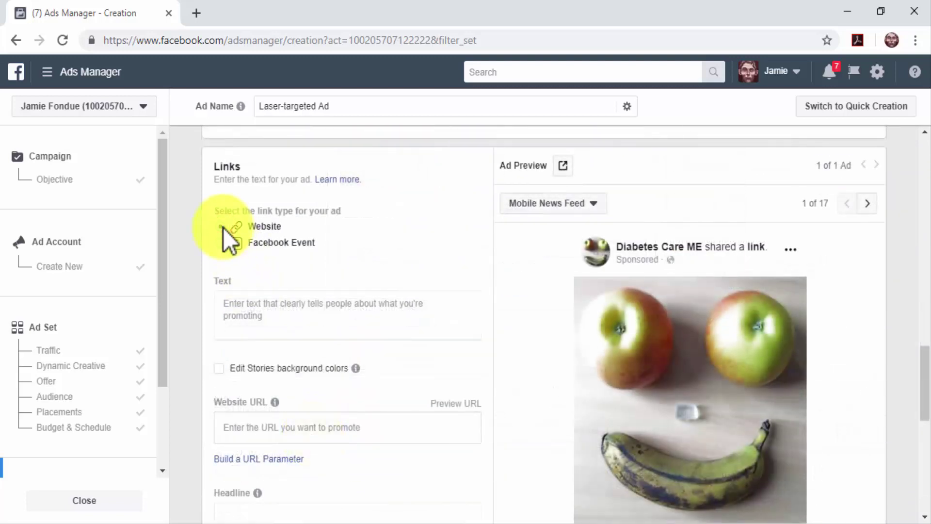
Step: Enter diabetescaremadeeasy.com, the diabetes care tips text and headline 'Diabtes Care Made Easy'
{"action": "left_click", "coordinate": [334, 433]}
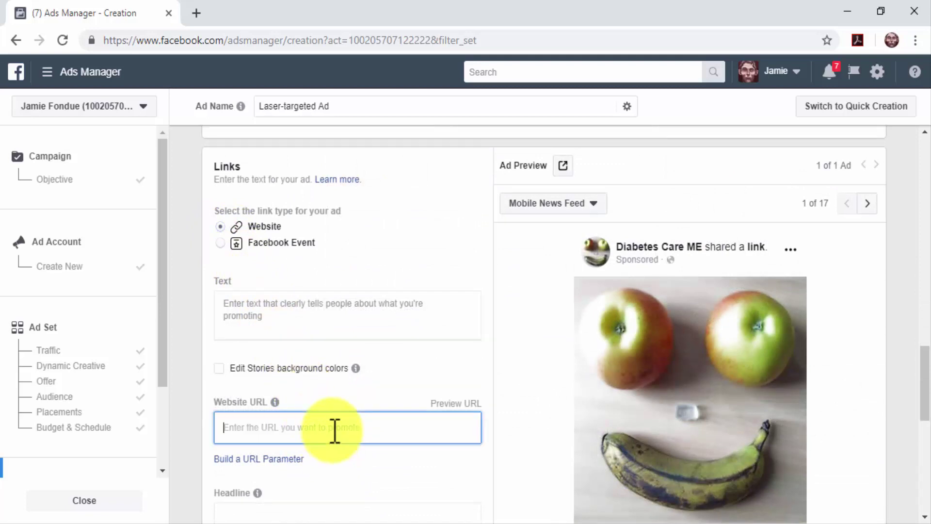
{"action": "type", "text": "http://diabetescaremadeeasy.com"}
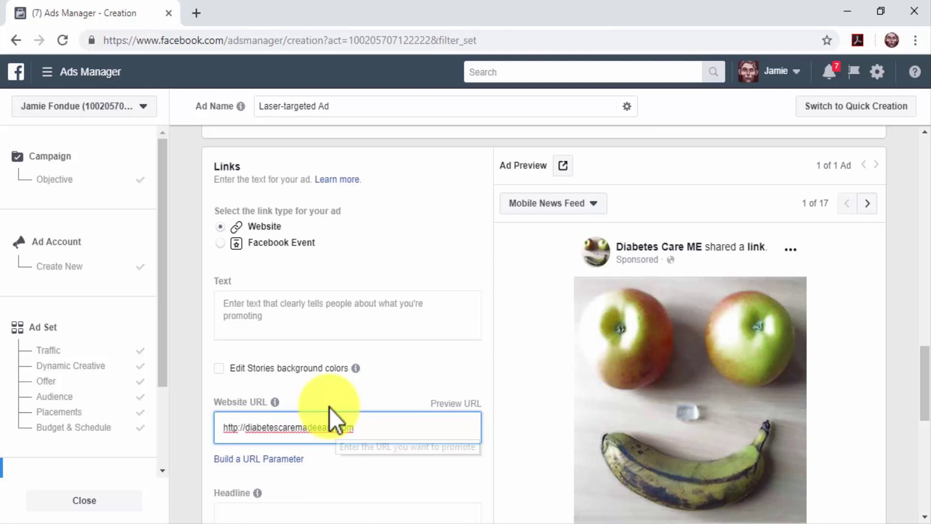
{"action": "left_click", "coordinate": [305, 328]}
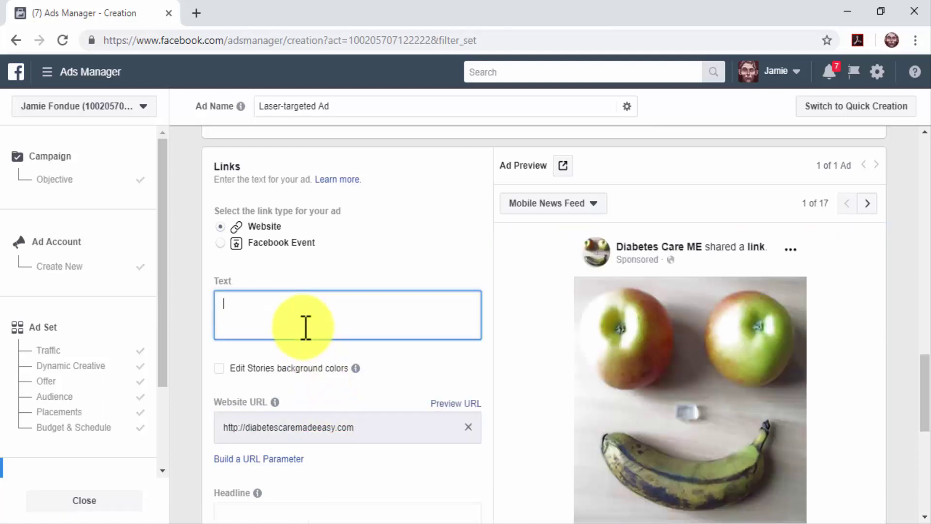
{"action": "type", "text": "Get daily diabetes care tips and health industry updates inside"}
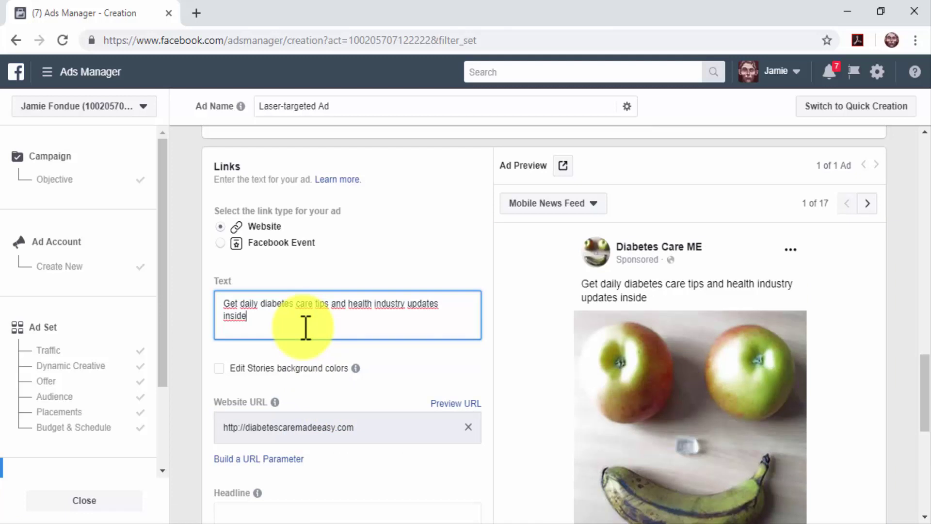
{"action": "scroll", "coordinate": [344, 377], "scroll_direction": "down", "scroll_amount": 3}
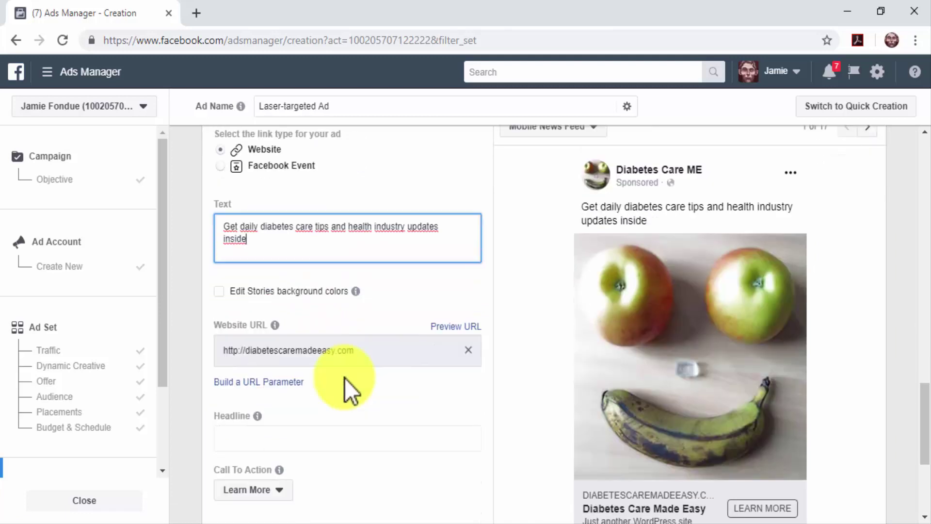
{"action": "left_click", "coordinate": [336, 363]}
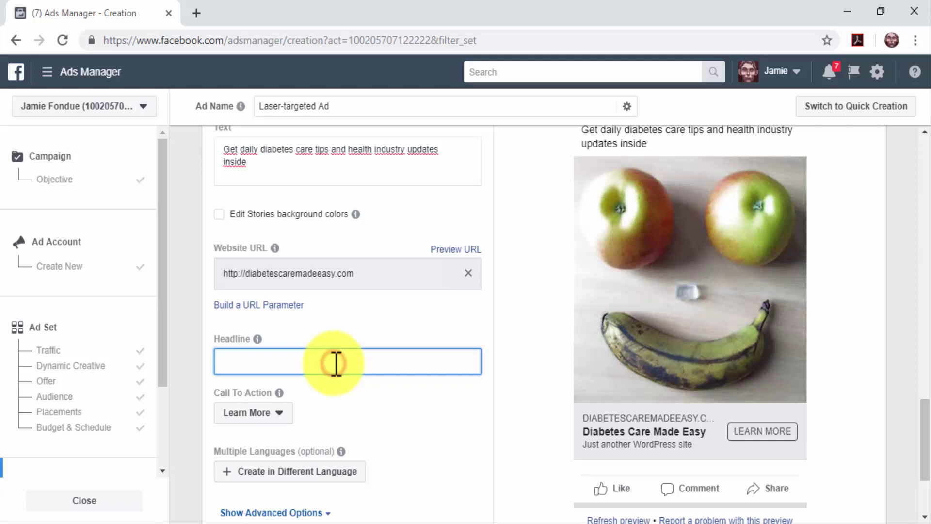
{"action": "type", "text": "Diabtes Care Made Easy"}
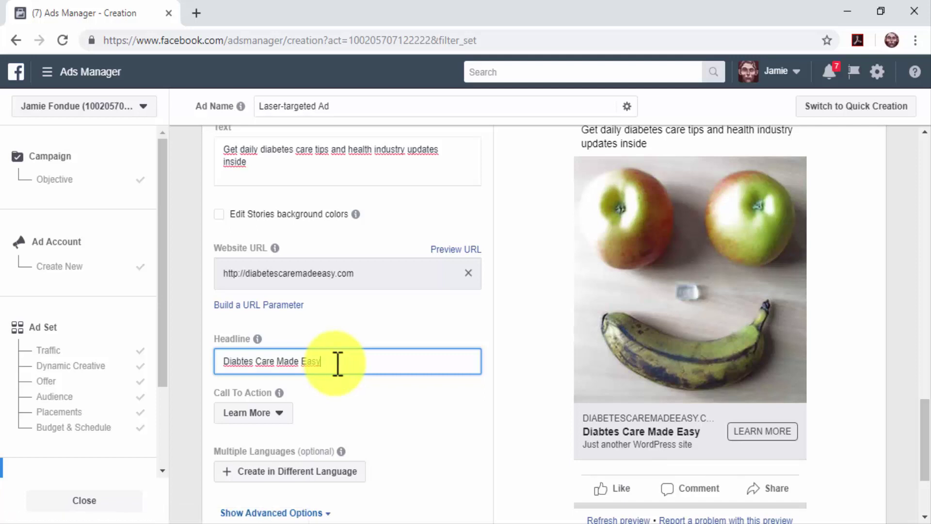
Step: Keep Learn More as the call to action and preview the desktop news feed placement
{"action": "left_click", "coordinate": [265, 415]}
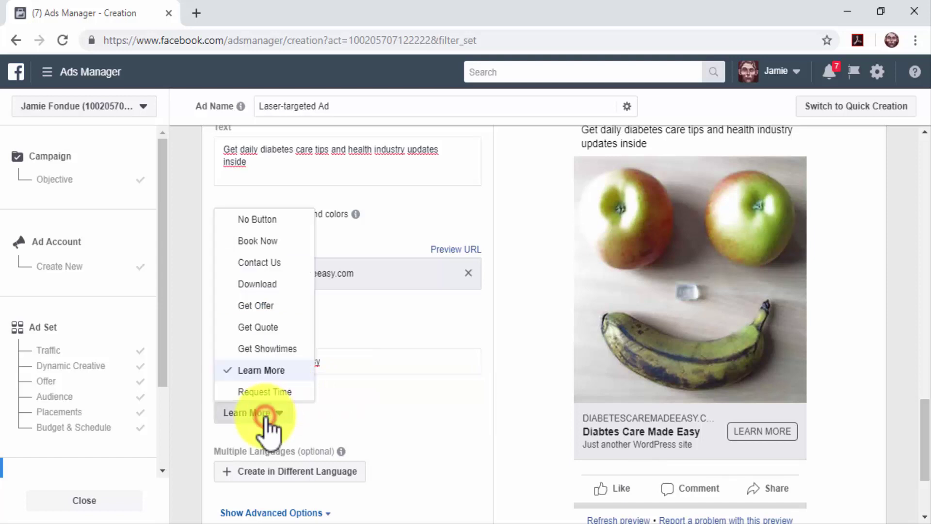
{"action": "left_click", "coordinate": [264, 220]}
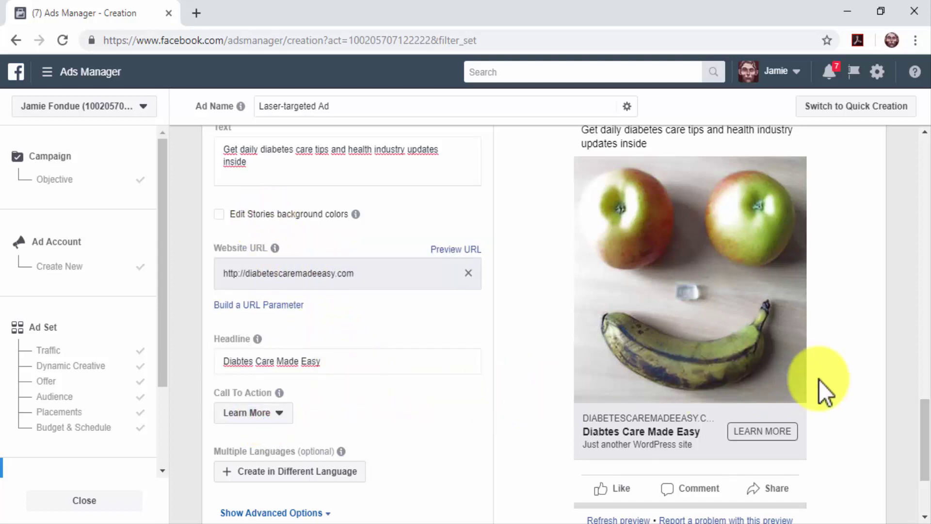
{"action": "scroll", "coordinate": [818, 380], "scroll_direction": "up", "scroll_amount": 3}
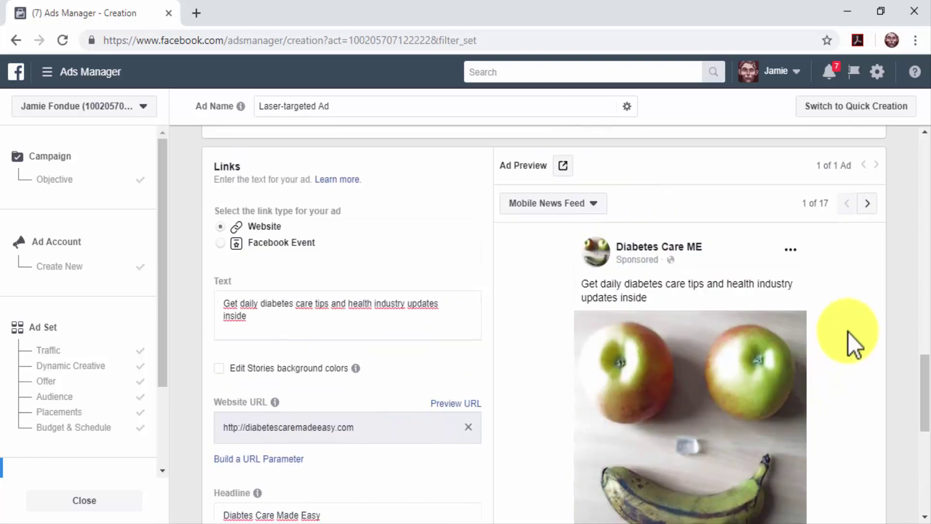
{"action": "left_click", "coordinate": [867, 205]}
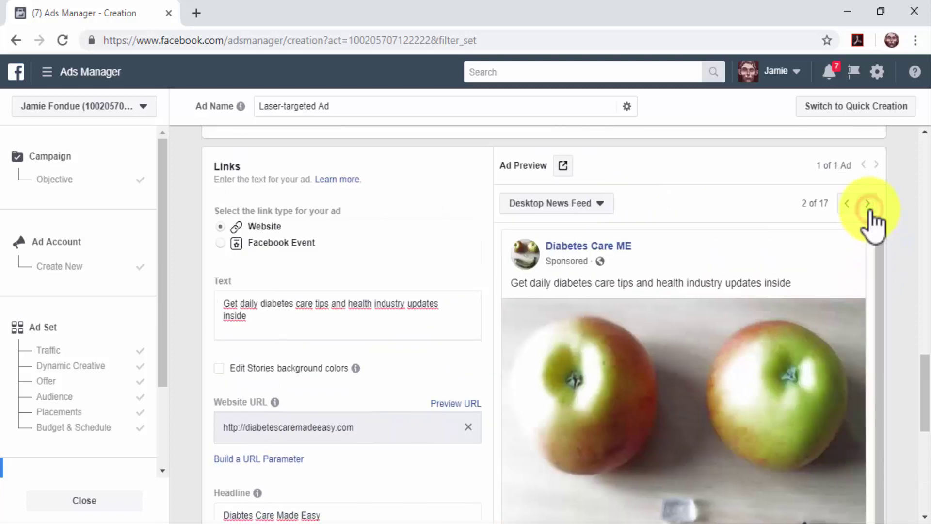
{"action": "scroll", "coordinate": [914, 322], "scroll_direction": "down", "scroll_amount": 3}
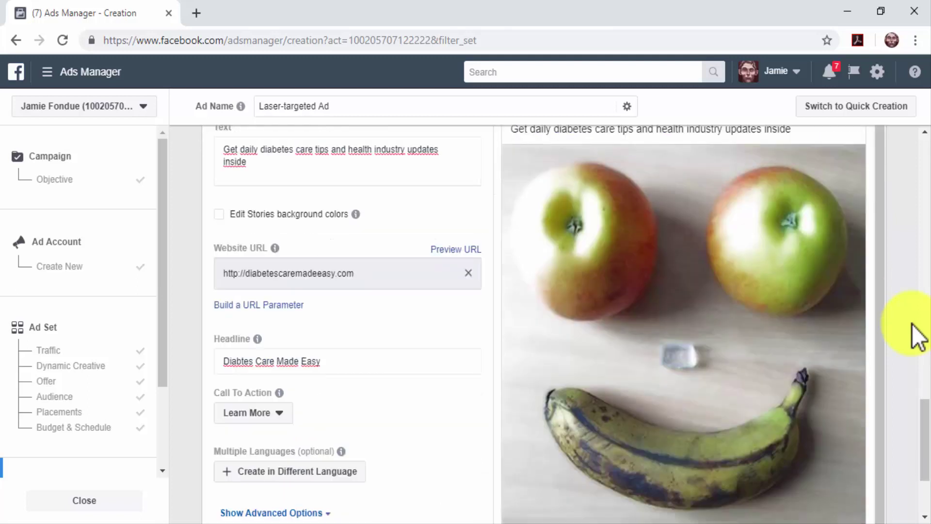
{"action": "scroll", "coordinate": [918, 338], "scroll_direction": "down", "scroll_amount": 2}
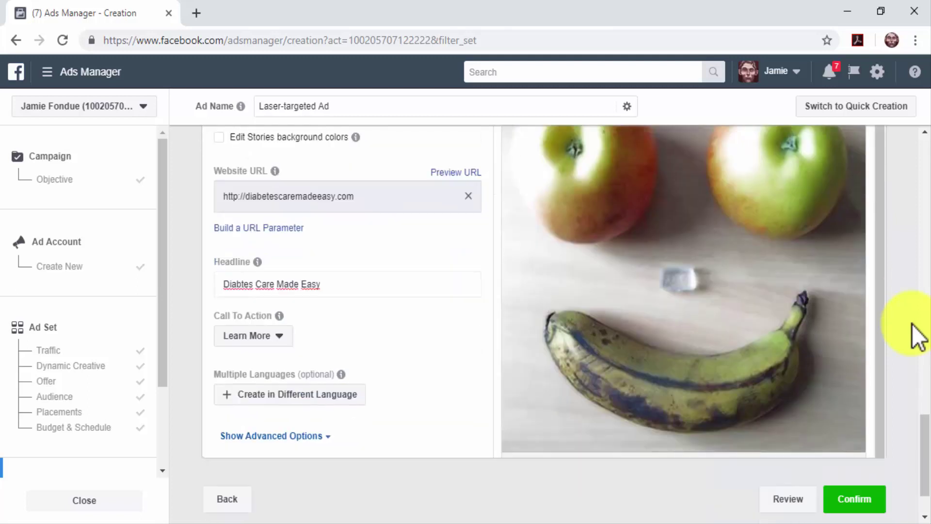
{"action": "scroll", "coordinate": [918, 338], "scroll_direction": "down", "scroll_amount": 2}
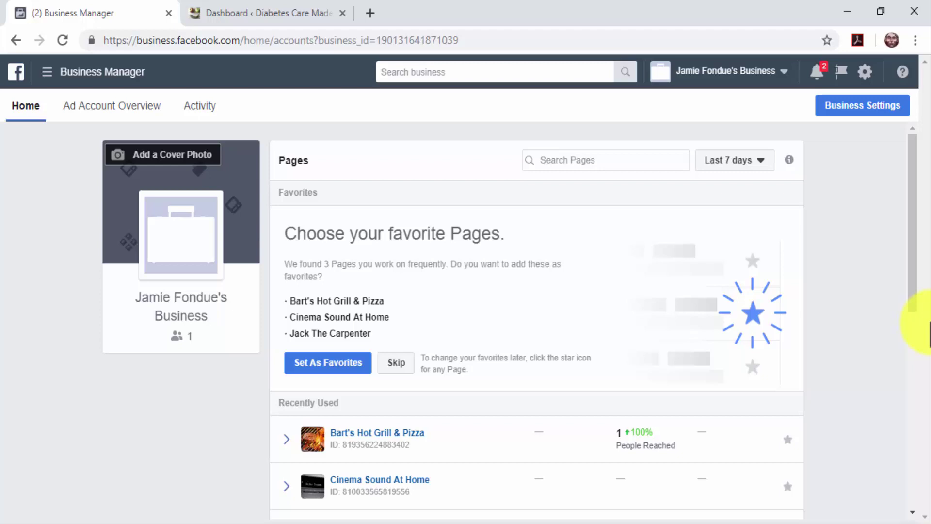
Step: Create a new Facebook pixel named 'Laser-Targeted Pixel' from the Events Manager Pixels page
{"action": "left_click", "coordinate": [62, 71]}
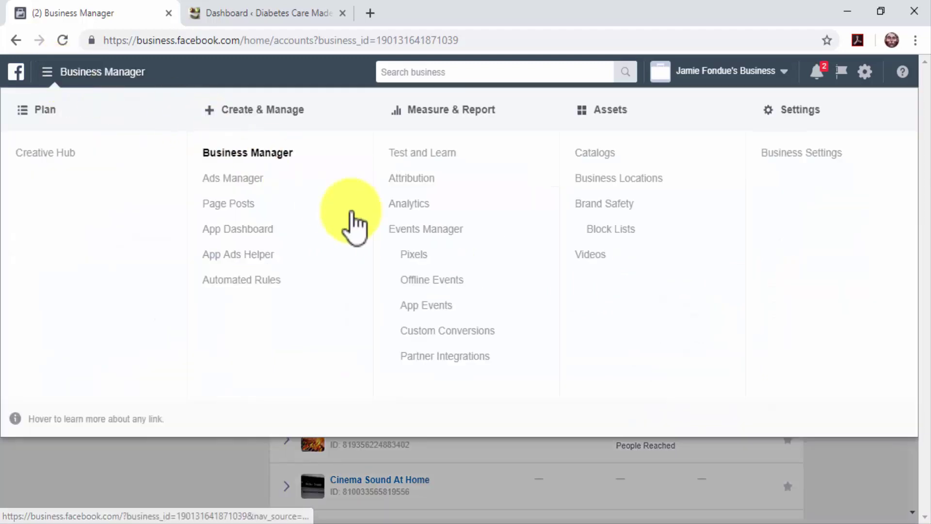
{"action": "left_click", "coordinate": [418, 255]}
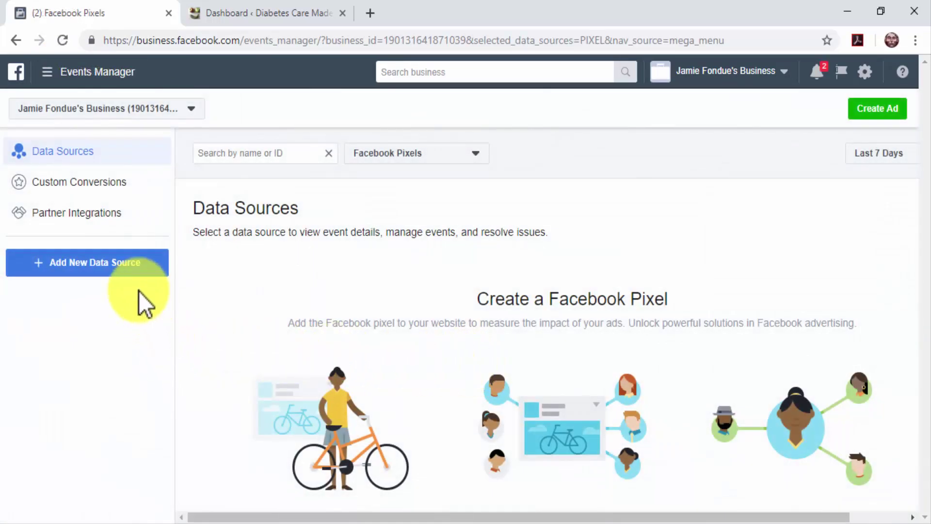
{"action": "left_click", "coordinate": [129, 274]}
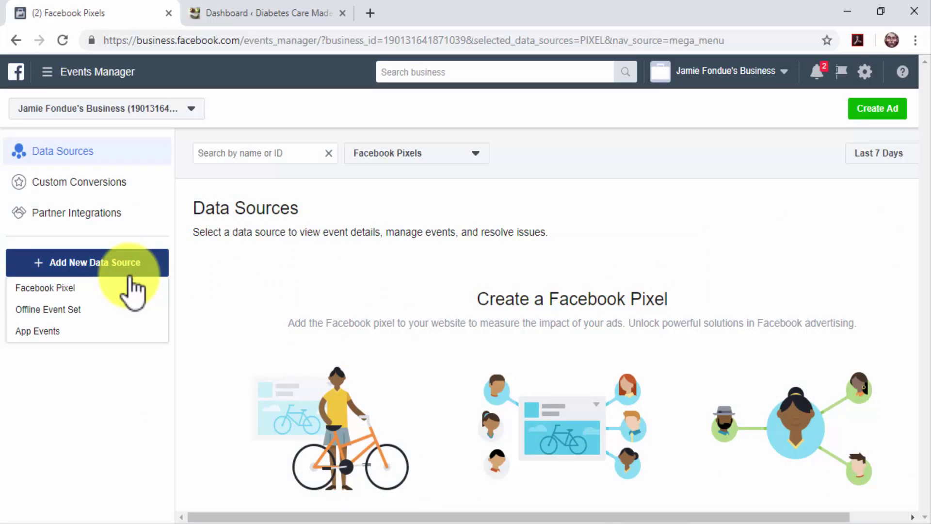
{"action": "left_click", "coordinate": [132, 288]}
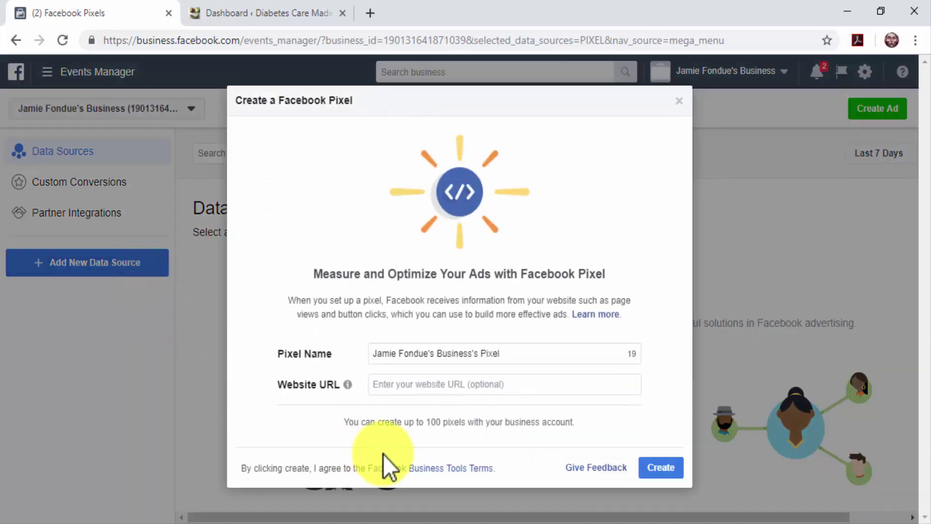
{"action": "left_click", "coordinate": [512, 358]}
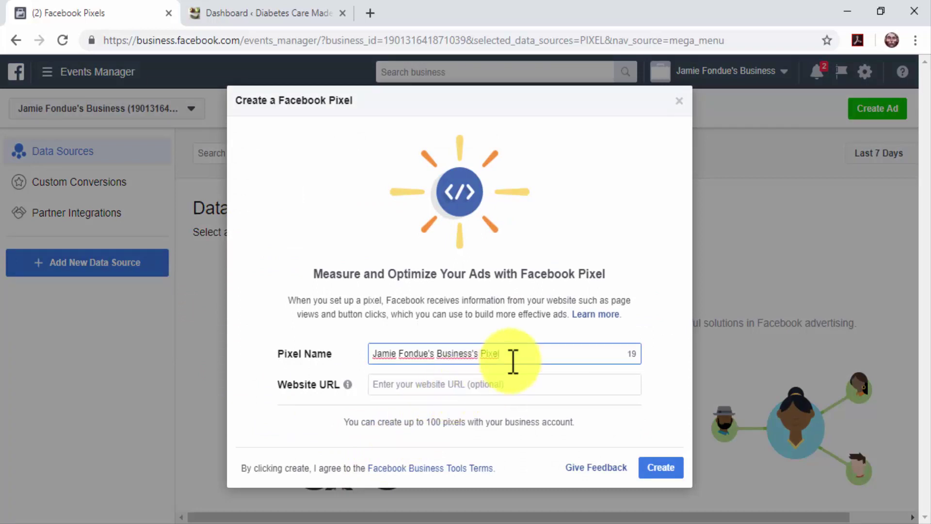
{"action": "key", "text": "ctrl+a"}
{"action": "type", "text": "Laser-Targeted Pixel"}
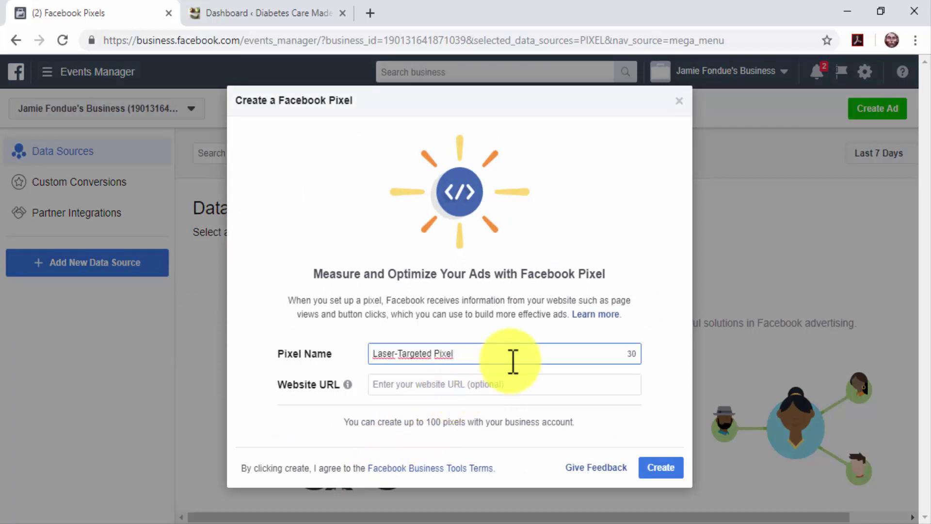
{"action": "left_click", "coordinate": [651, 465]}
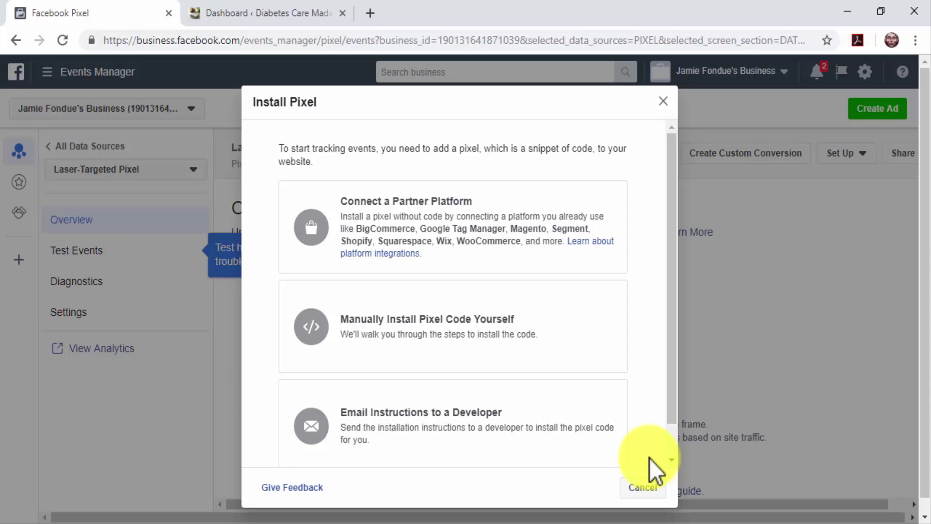
Step: Copy the Laser-Targeted Pixel base code for manual installation and go to the WordPress dashboard
{"action": "left_click", "coordinate": [606, 327]}
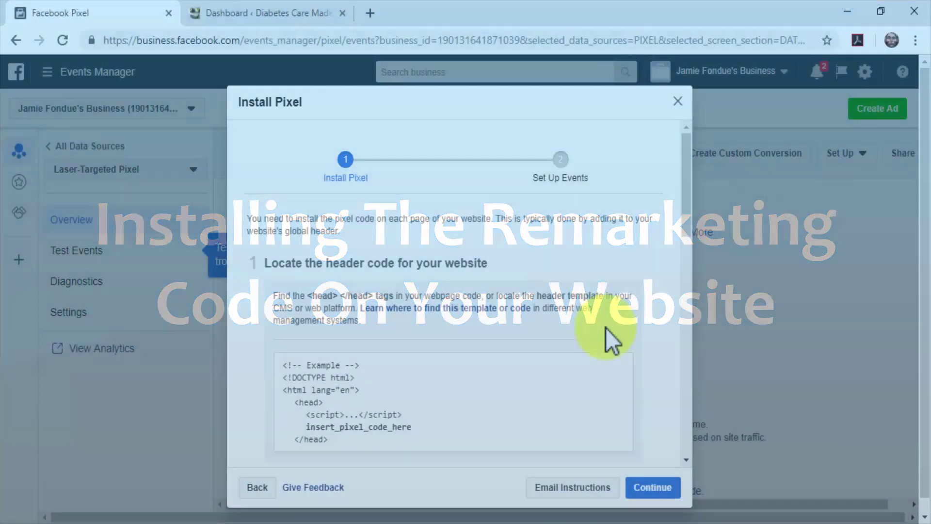
{"action": "scroll", "coordinate": [606, 334], "scroll_direction": "down", "scroll_amount": 5}
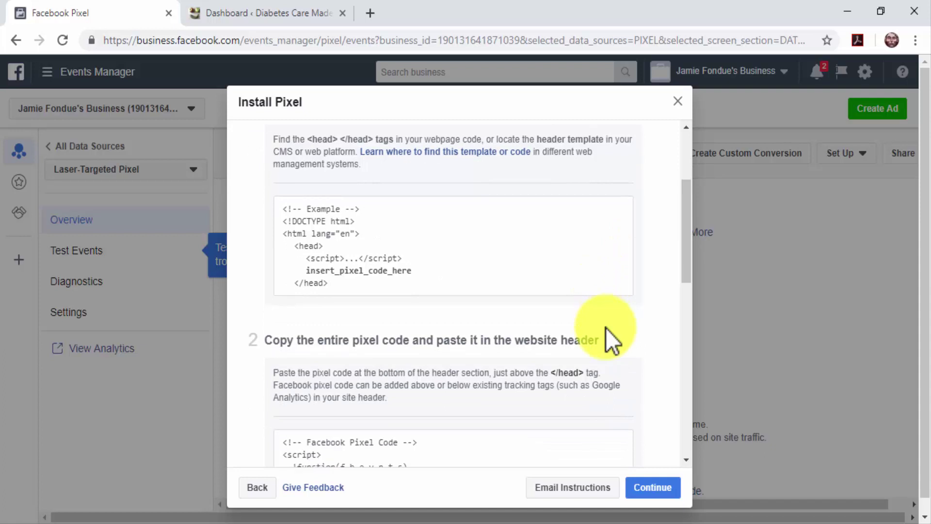
{"action": "scroll", "coordinate": [606, 334], "scroll_direction": "down", "scroll_amount": 3}
{"action": "left_click", "coordinate": [477, 335]}
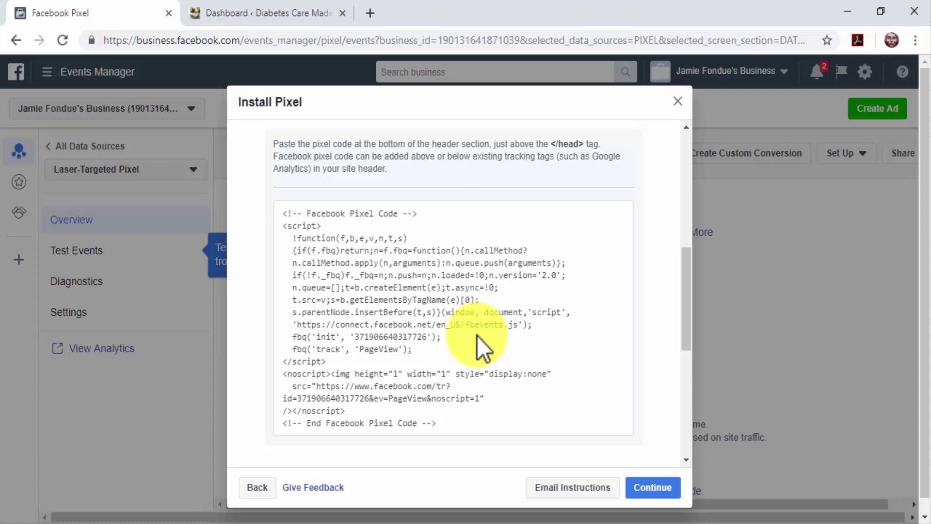
{"action": "left_click", "coordinate": [242, 6]}
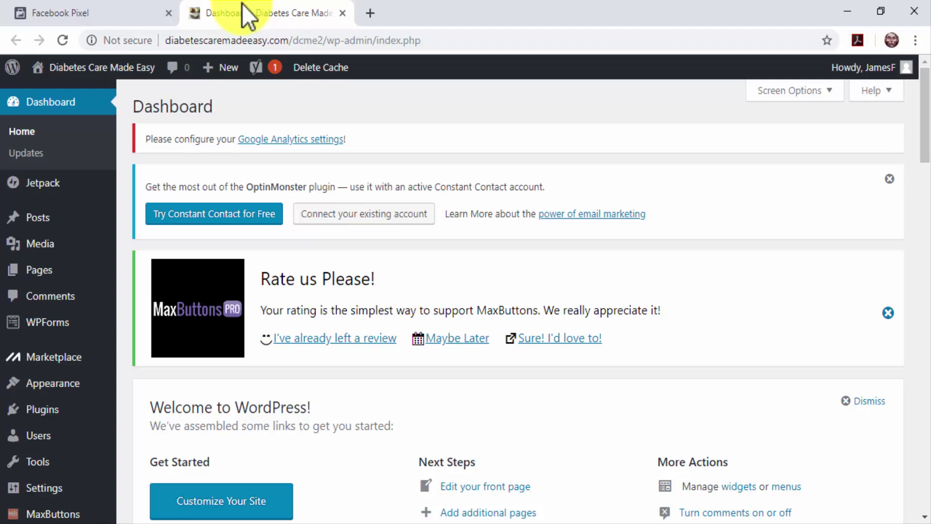
{"action": "mouse_move", "coordinate": [75, 396]}
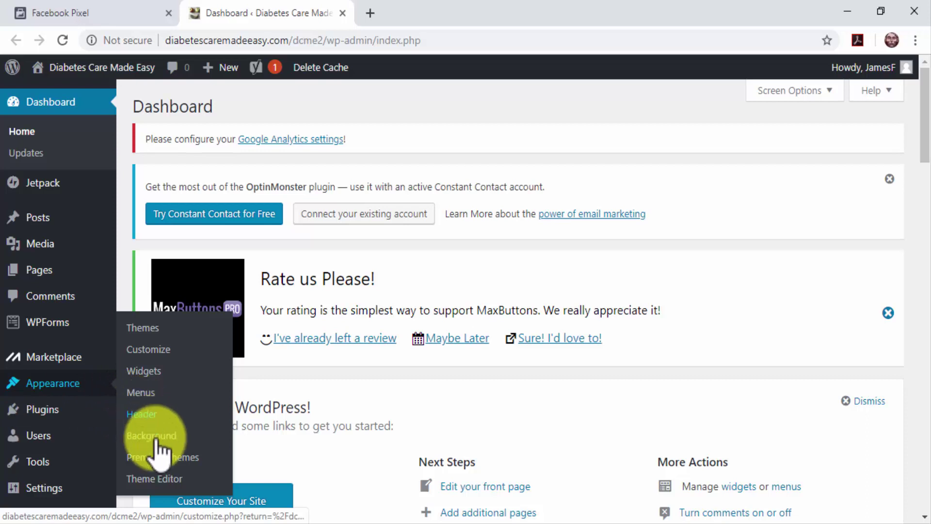
Step: Open the Twenty Sixteen header.php file in the WordPress theme editor
{"action": "left_click", "coordinate": [177, 475]}
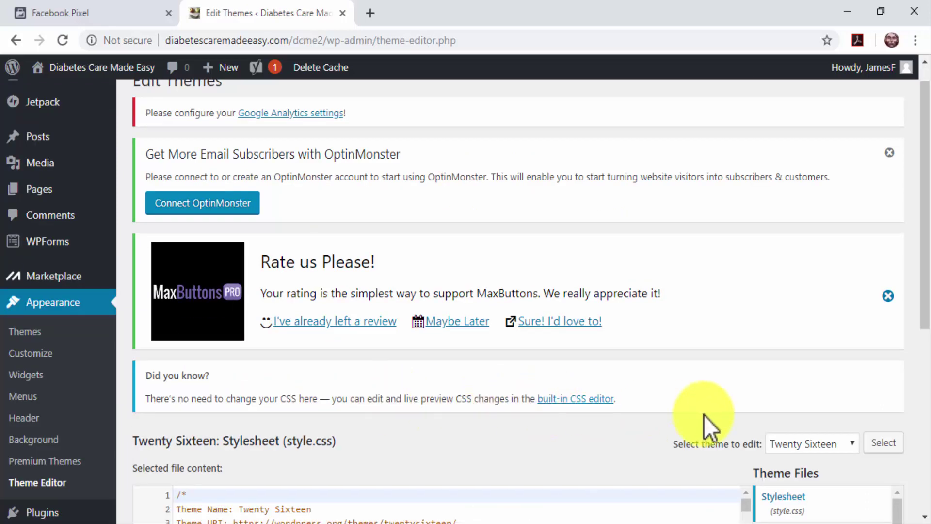
{"action": "scroll", "coordinate": [706, 417], "scroll_direction": "down", "scroll_amount": 5}
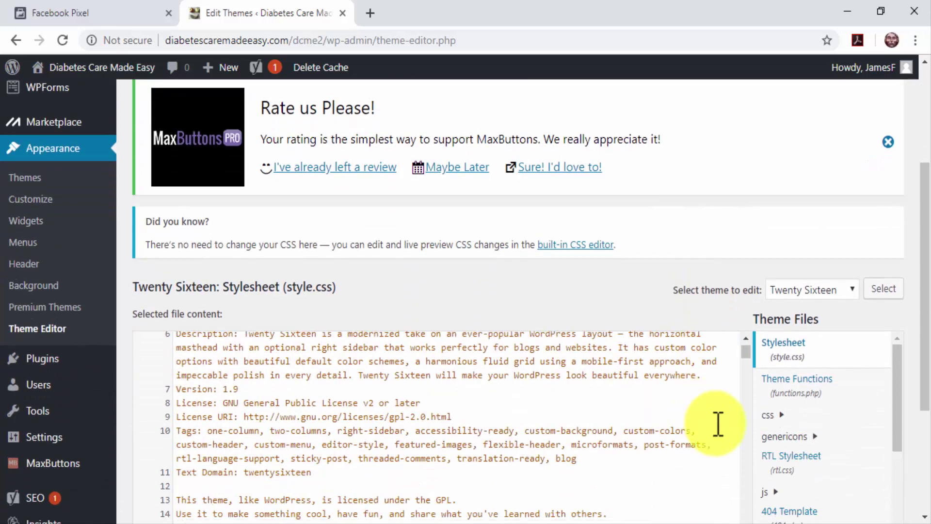
{"action": "scroll", "coordinate": [771, 465], "scroll_direction": "down", "scroll_amount": 3}
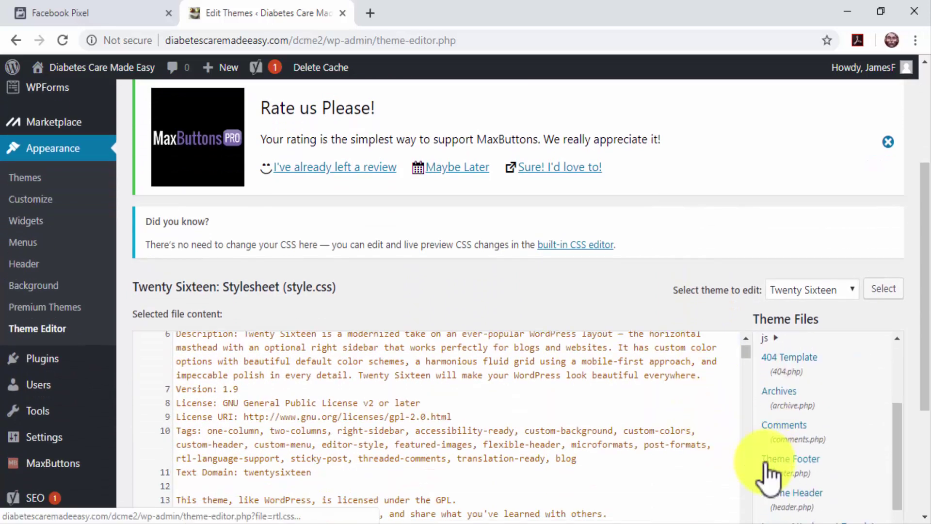
{"action": "left_click", "coordinate": [785, 489]}
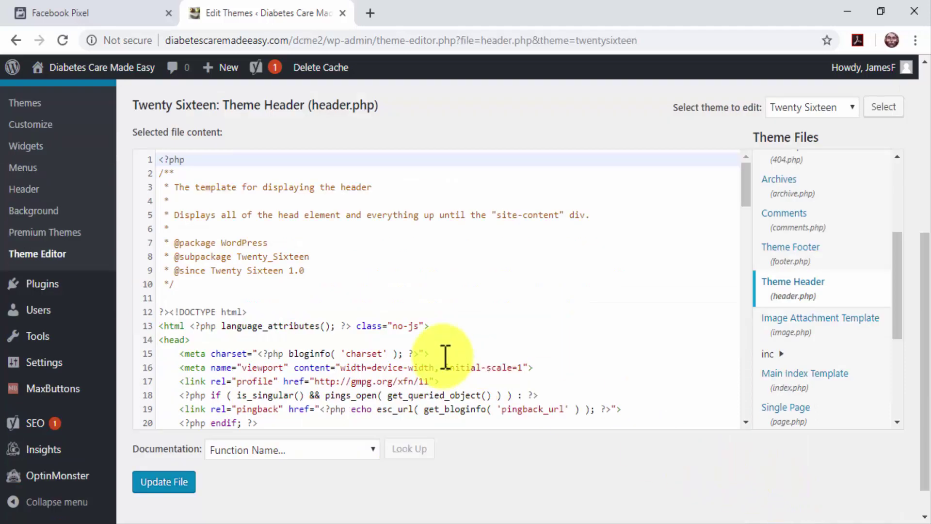
Step: Paste the pixel code on a new line after wp_head() and update the file
{"action": "scroll", "coordinate": [445, 357], "scroll_direction": "down", "scroll_amount": 2}
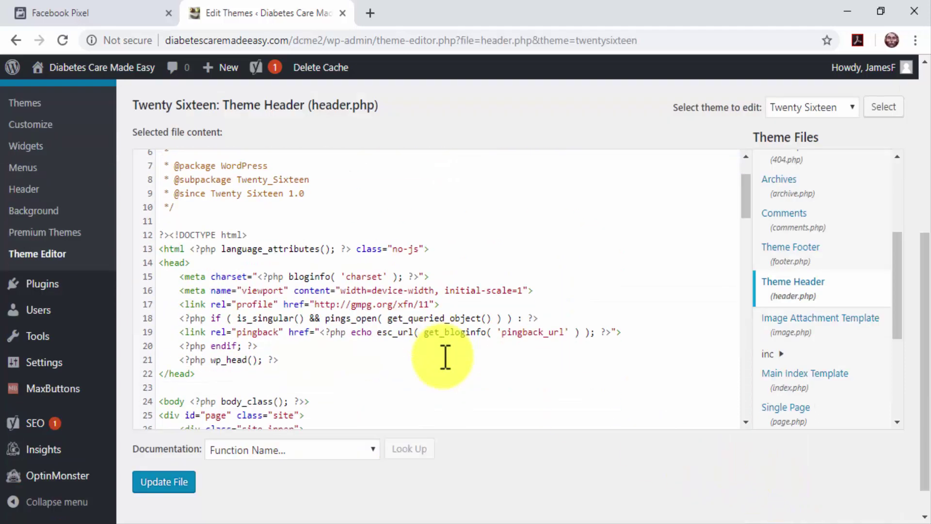
{"action": "left_click", "coordinate": [293, 358]}
{"action": "key", "text": "Return"}
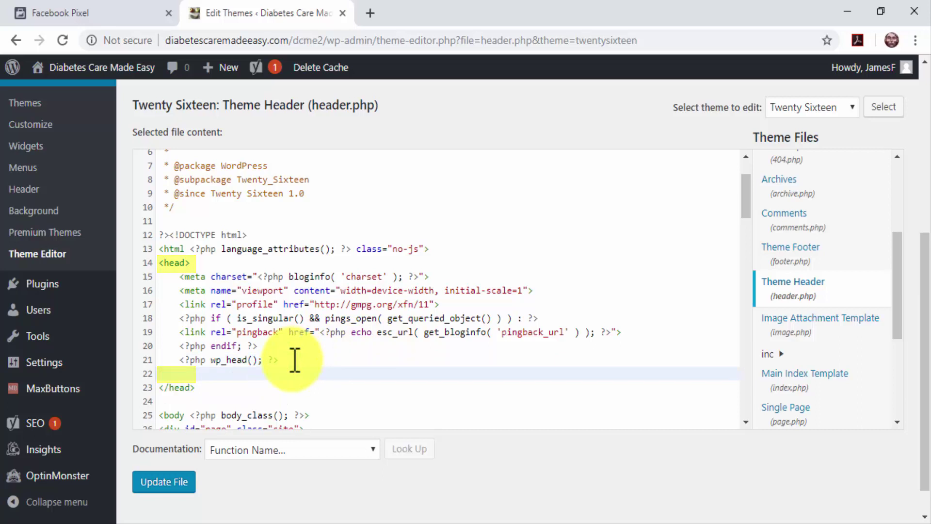
{"action": "key", "text": "ctrl+v"}
{"action": "scroll", "coordinate": [295, 359], "scroll_direction": "down", "scroll_amount": 4}
{"action": "left_click", "coordinate": [167, 482]}
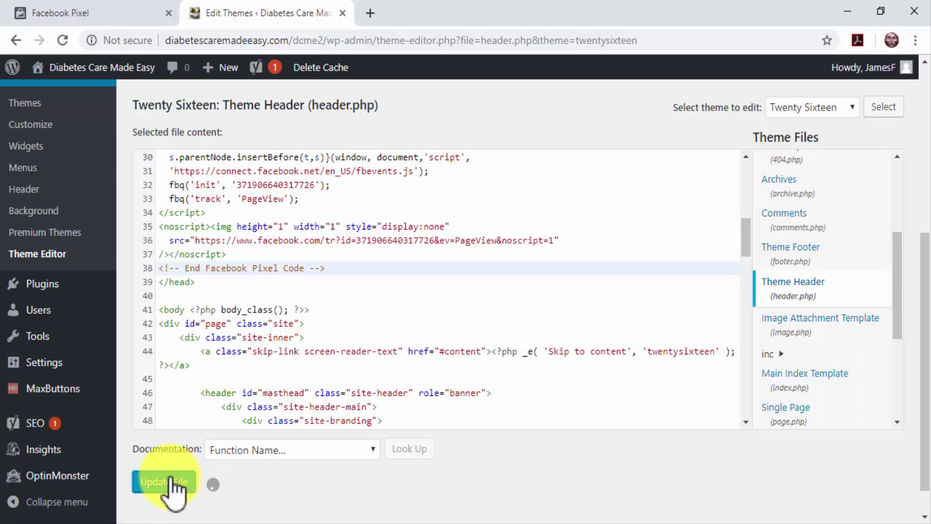
{"action": "left_click", "coordinate": [114, 15]}
{"action": "mouse_move", "coordinate": [478, 353]}
{"action": "scroll", "coordinate": [500, 378], "scroll_direction": "down", "scroll_amount": 1}
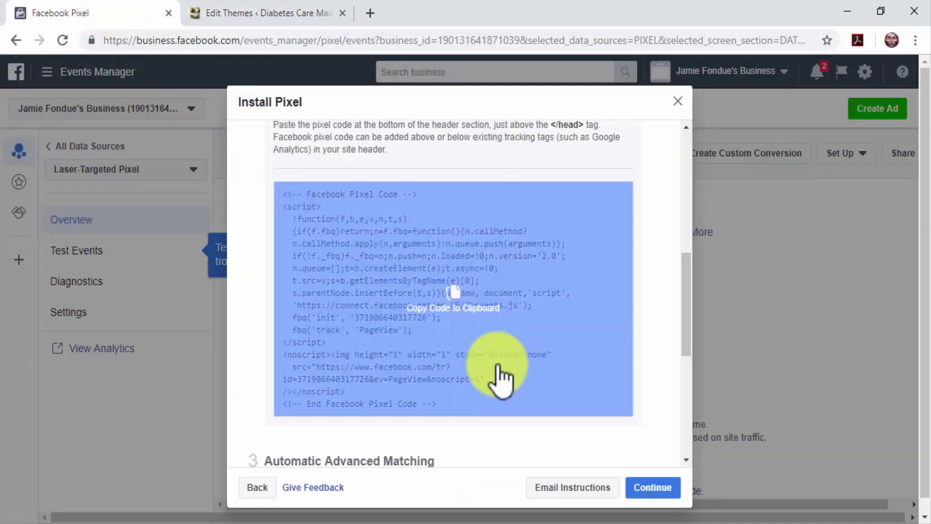
Step: Send test traffic from the site's URL to confirm the pixel is Active
{"action": "scroll", "coordinate": [500, 379], "scroll_direction": "down", "scroll_amount": 7}
{"action": "left_click", "coordinate": [499, 367]}
{"action": "type", "text": "diabetescaremadeeasy.com/dcme2"}
{"action": "left_click", "coordinate": [579, 366]}
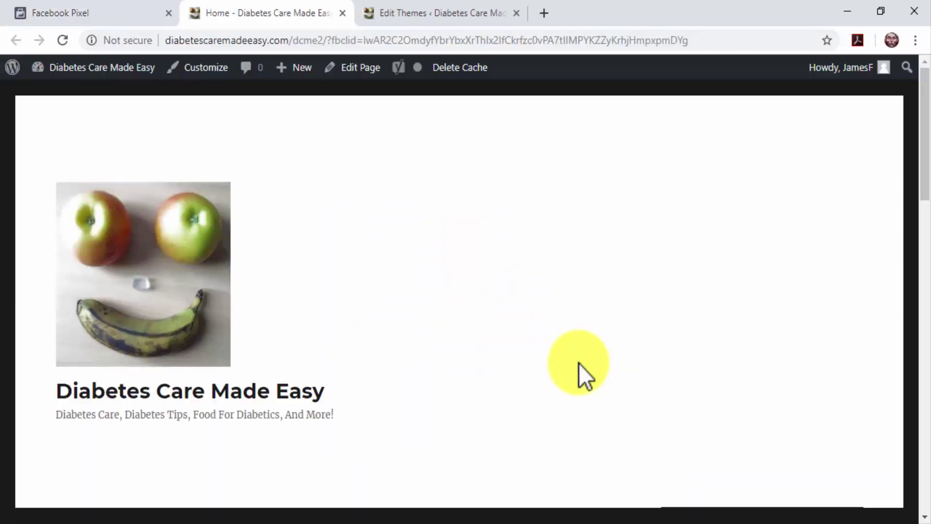
{"action": "left_click", "coordinate": [124, 17]}
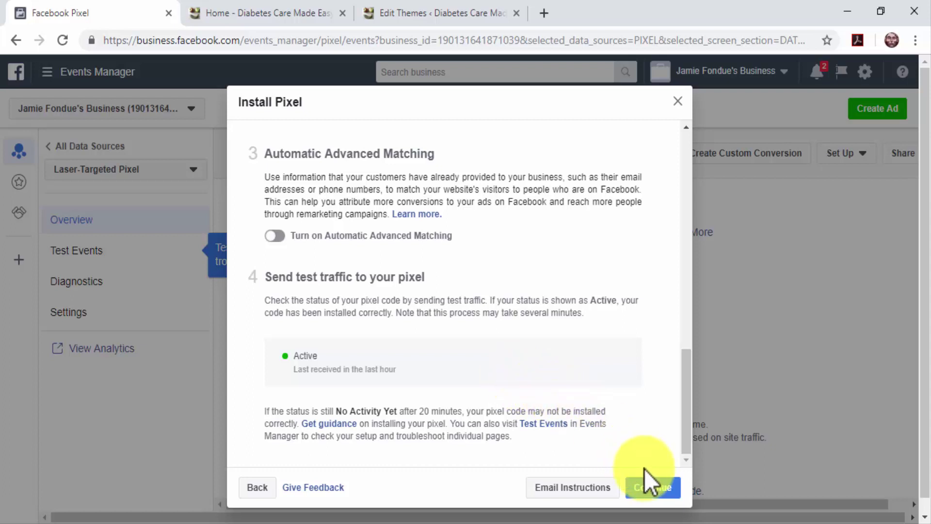
Step: Choose manual event code installation and copy the View Content event code
{"action": "left_click", "coordinate": [660, 485]}
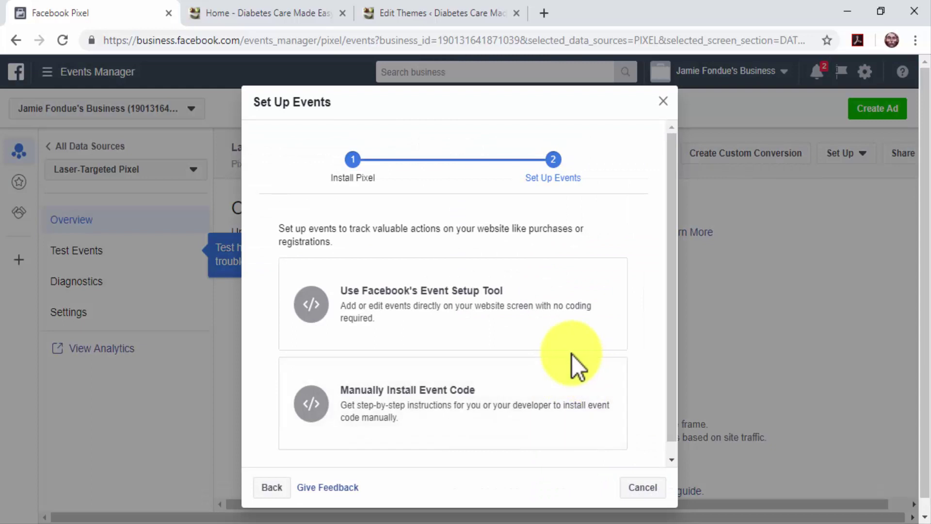
{"action": "left_click", "coordinate": [576, 375]}
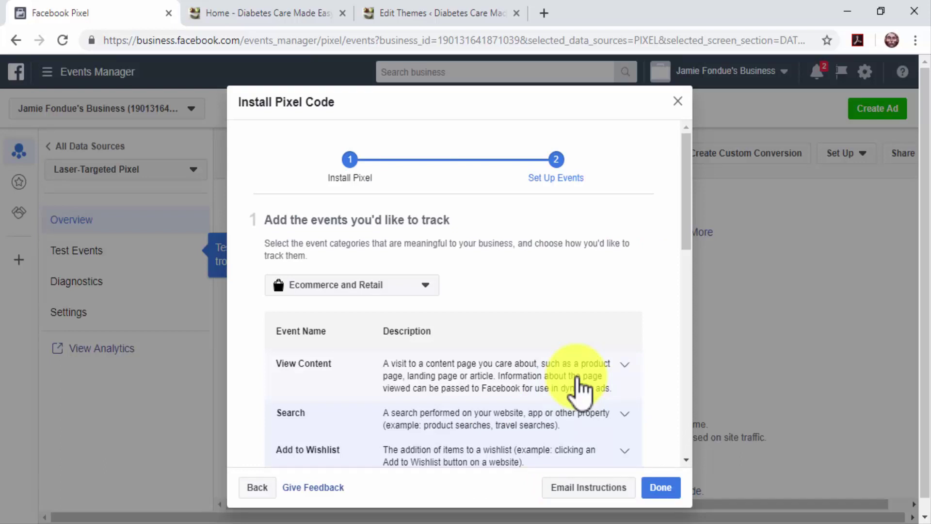
{"action": "left_click", "coordinate": [580, 388]}
{"action": "scroll", "coordinate": [580, 388], "scroll_direction": "down", "scroll_amount": 3}
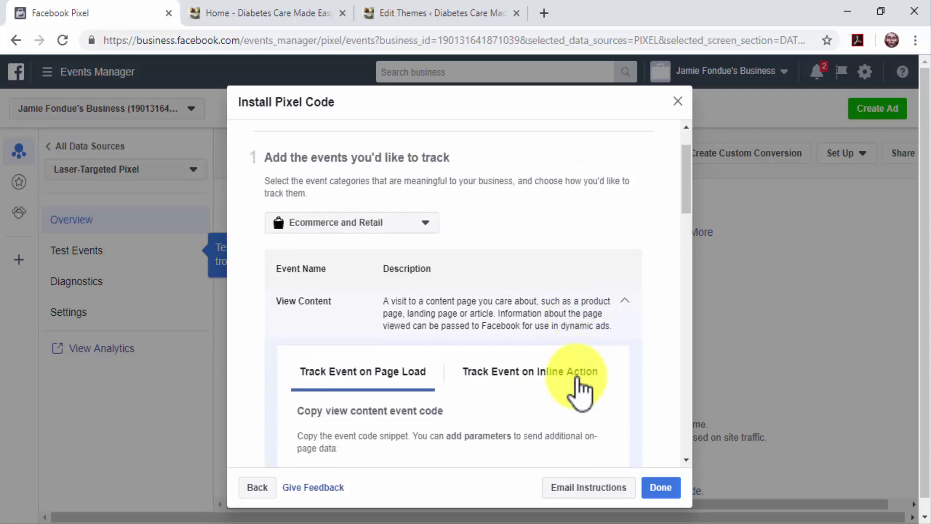
{"action": "scroll", "coordinate": [577, 388], "scroll_direction": "down", "scroll_amount": 5}
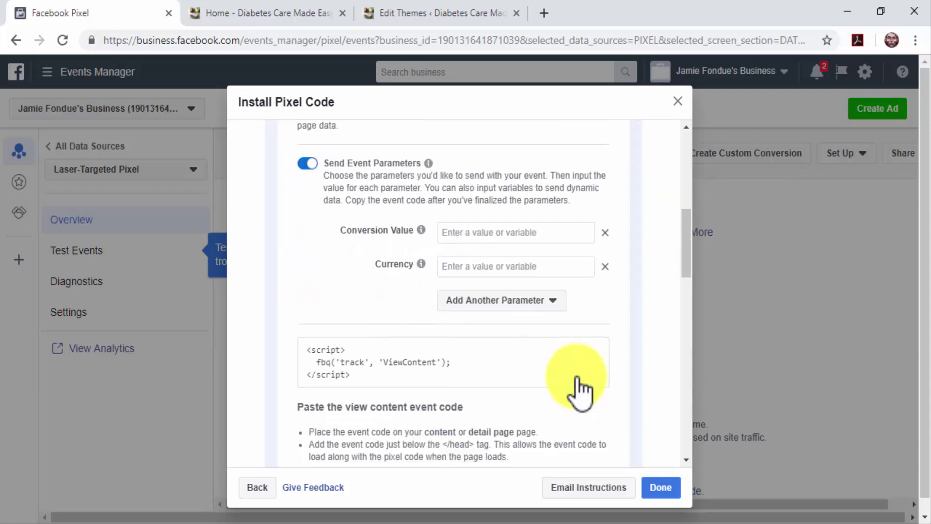
{"action": "left_click", "coordinate": [442, 384]}
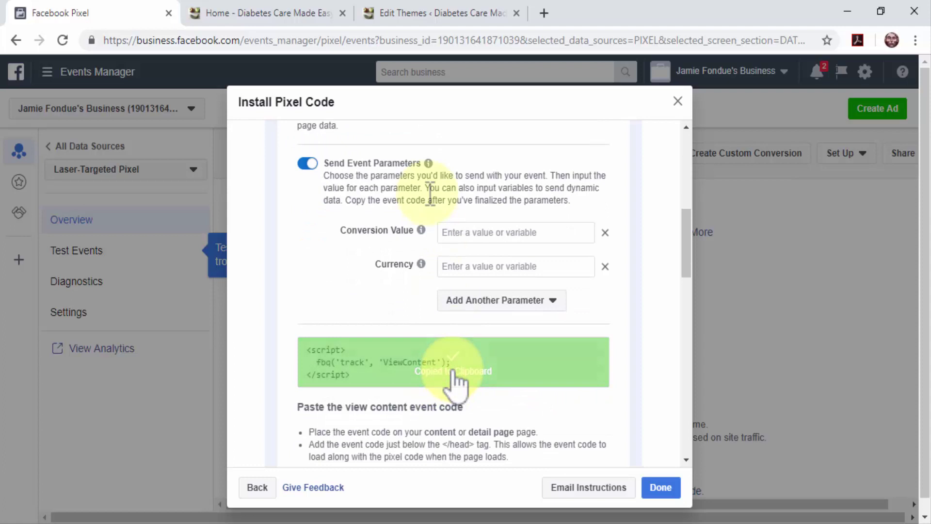
{"action": "left_click", "coordinate": [406, 19]}
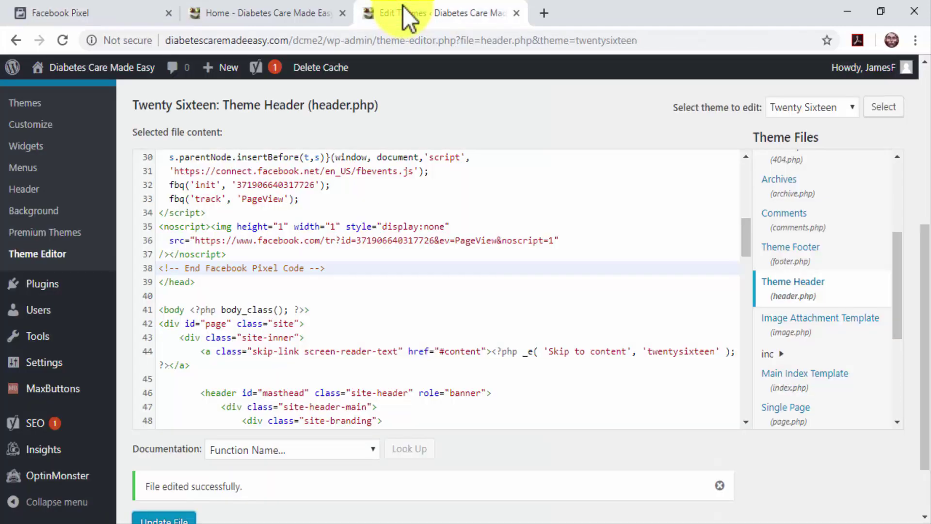
Step: Paste the View Content script after </head>, update header.php, and click Done in pixel setup
{"action": "left_click", "coordinate": [208, 295]}
{"action": "key", "text": "ctrl+v"}
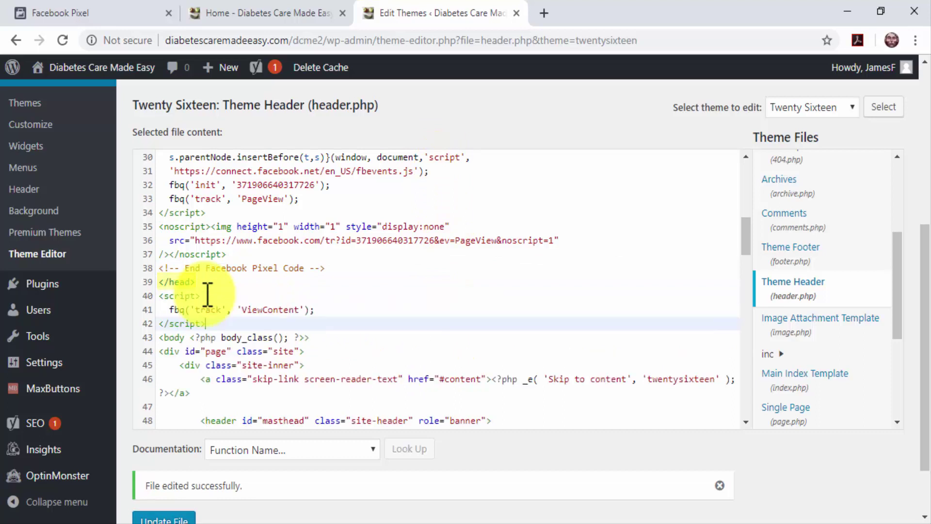
{"action": "left_click", "coordinate": [164, 480]}
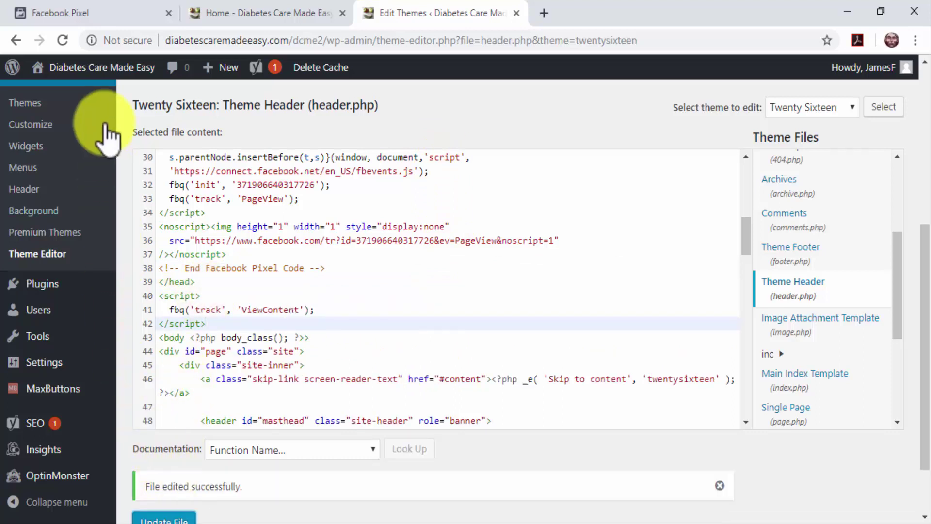
{"action": "left_click", "coordinate": [100, 19]}
{"action": "left_click", "coordinate": [658, 492]}
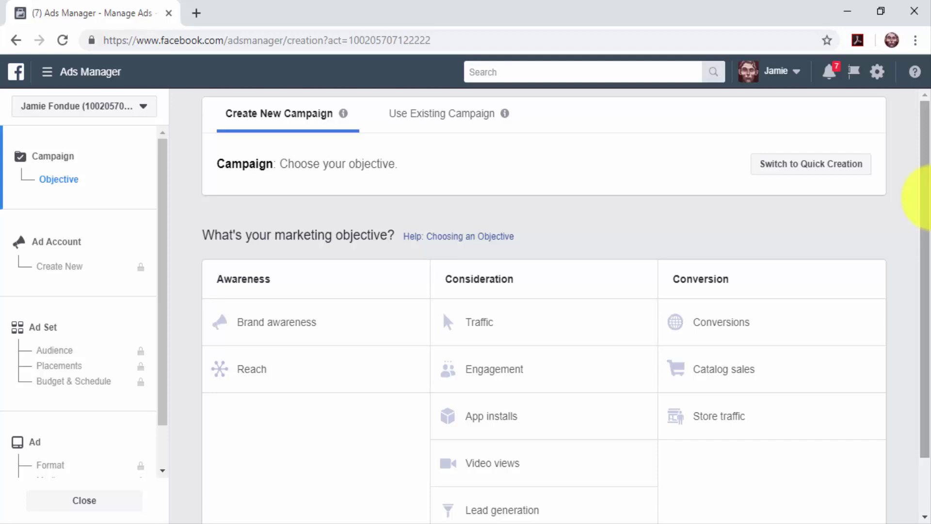
Step: Choose the Conversions objective and name the campaign 'Laser-Targeted Remarketing Campaign'
{"action": "left_click", "coordinate": [823, 321]}
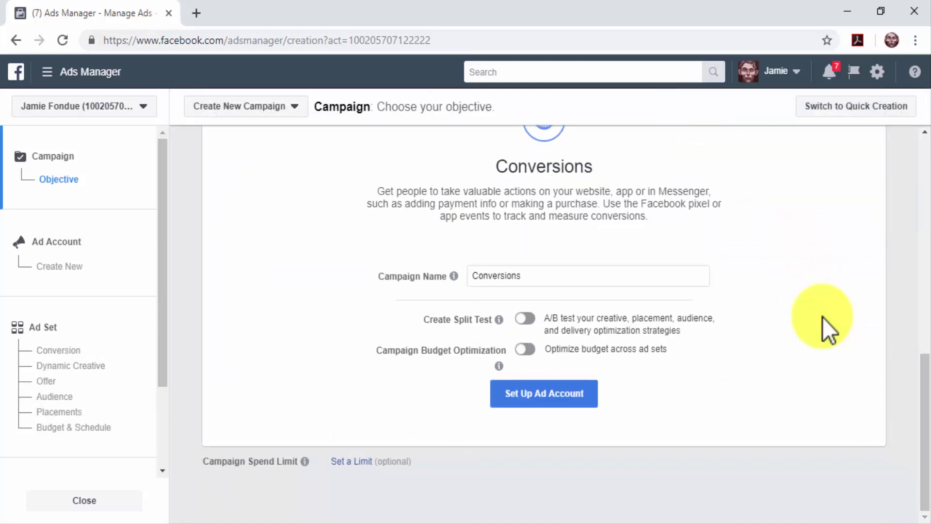
{"action": "triple_click", "coordinate": [703, 276]}
{"action": "key", "text": "ctrl+v"}
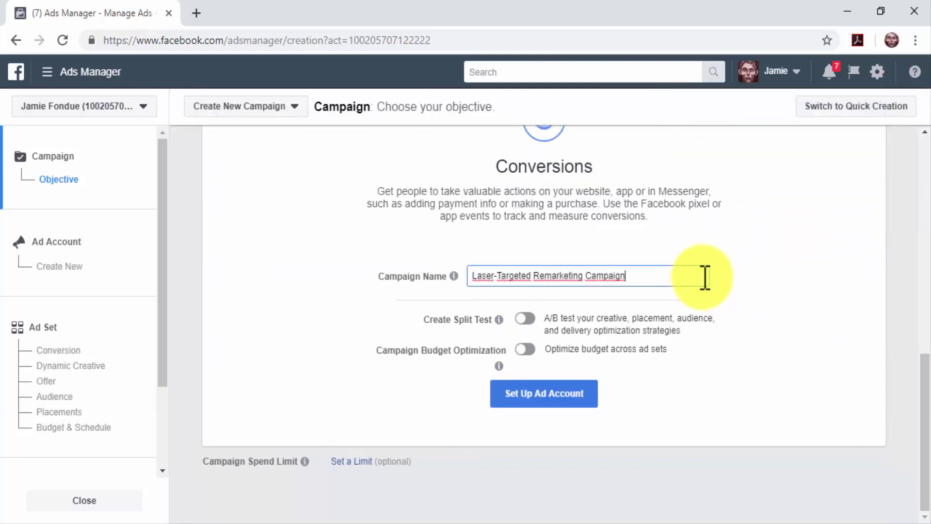
{"action": "left_click", "coordinate": [579, 390]}
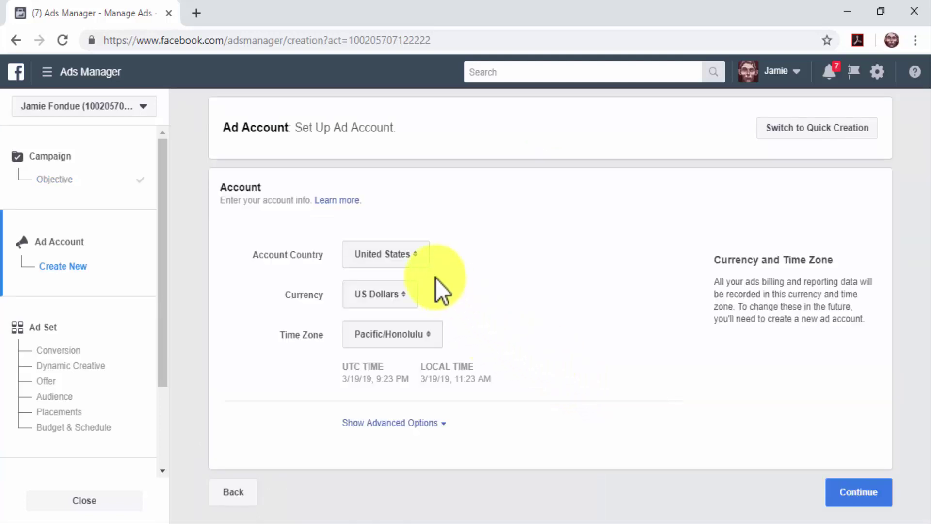
Step: Set up the ad account with United States, US Dollar and Pacific/Honolulu time zone
{"action": "left_click", "coordinate": [419, 254]}
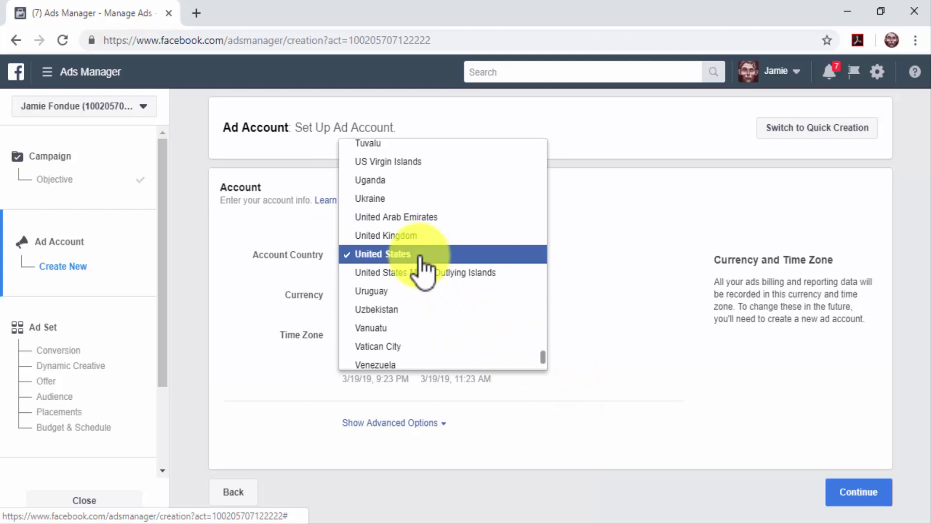
{"action": "left_click", "coordinate": [420, 257]}
{"action": "left_click", "coordinate": [391, 290]}
{"action": "left_click", "coordinate": [391, 290]}
{"action": "left_click", "coordinate": [417, 334]}
{"action": "left_click", "coordinate": [436, 330]}
{"action": "left_click", "coordinate": [856, 495]}
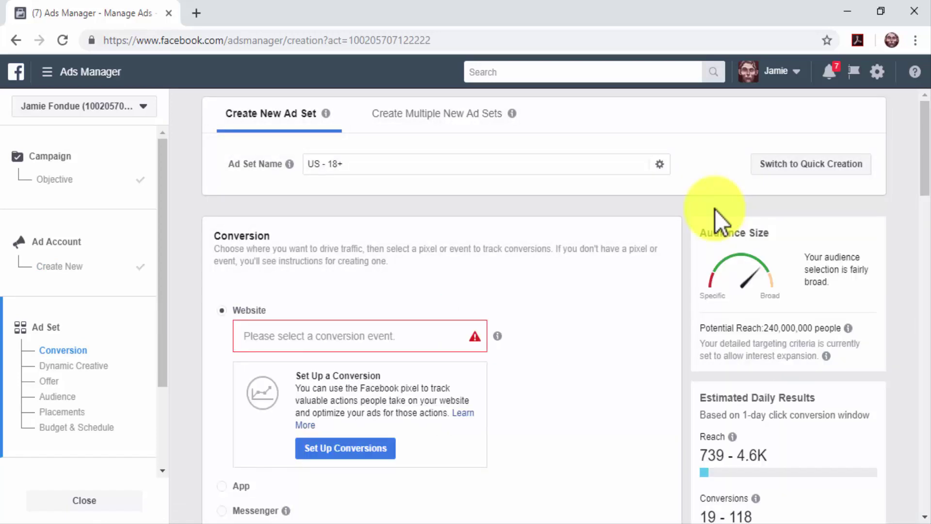
Step: Rename the ad set to 'Laser-Targeted Ad Set'
{"action": "left_click", "coordinate": [579, 167]}
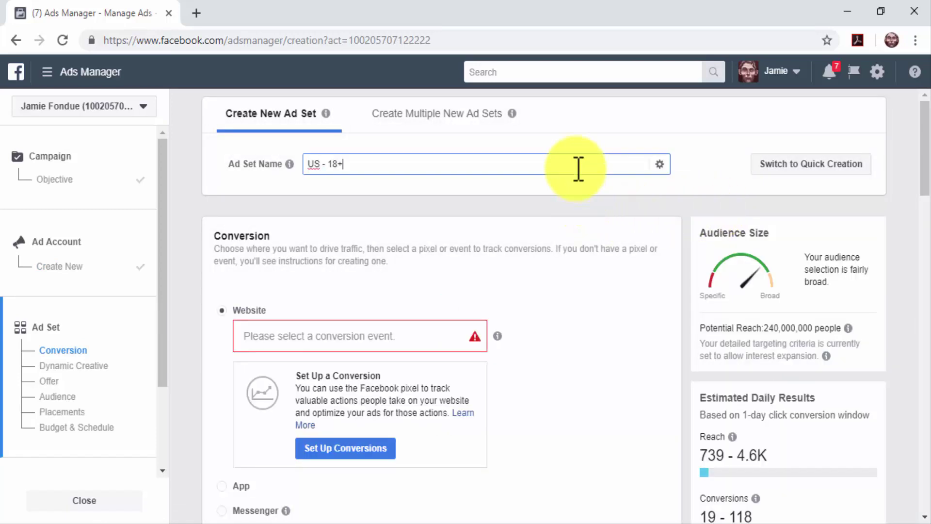
{"action": "key", "text": "ctrl+a"}
{"action": "key", "text": "ctrl+v"}
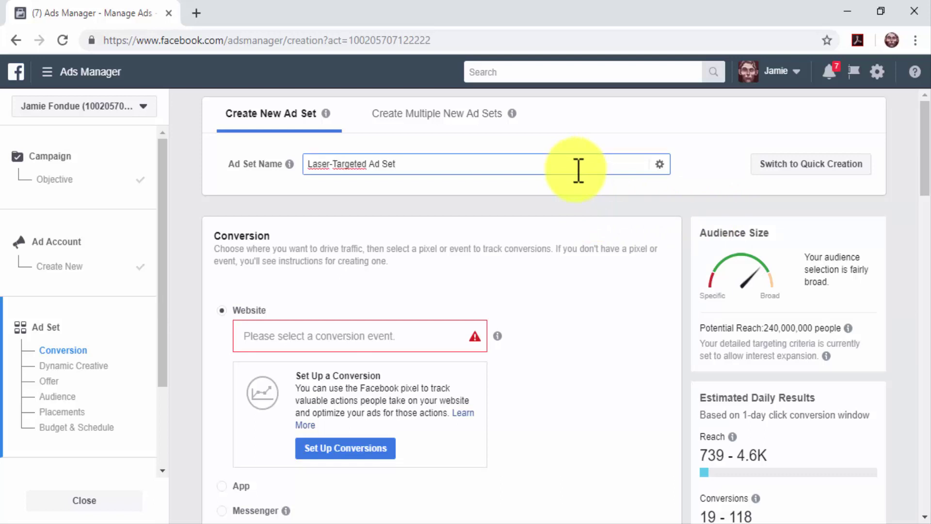
{"action": "scroll", "coordinate": [604, 234], "scroll_direction": "down", "scroll_amount": 2}
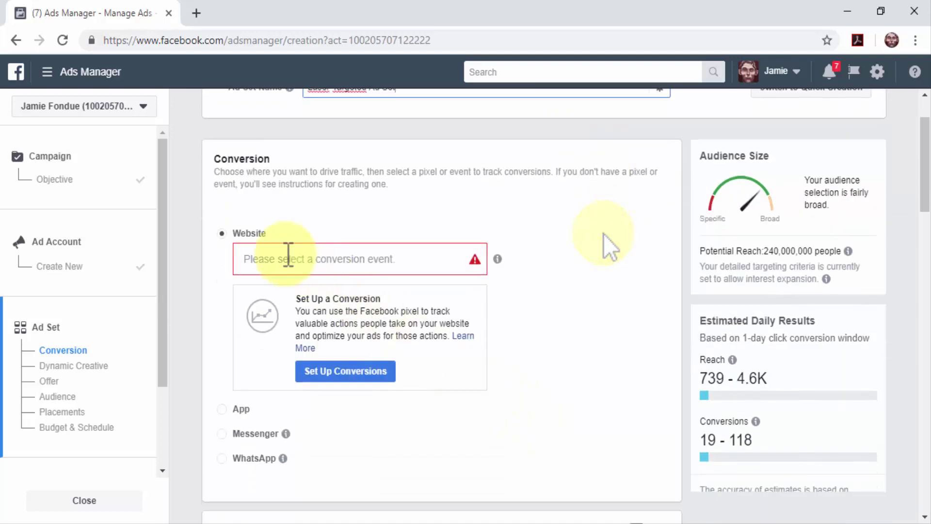
{"action": "left_click", "coordinate": [249, 240]}
Step: Use View Content as the pixel conversion event and target the saved Audience 1
{"action": "left_click", "coordinate": [311, 257]}
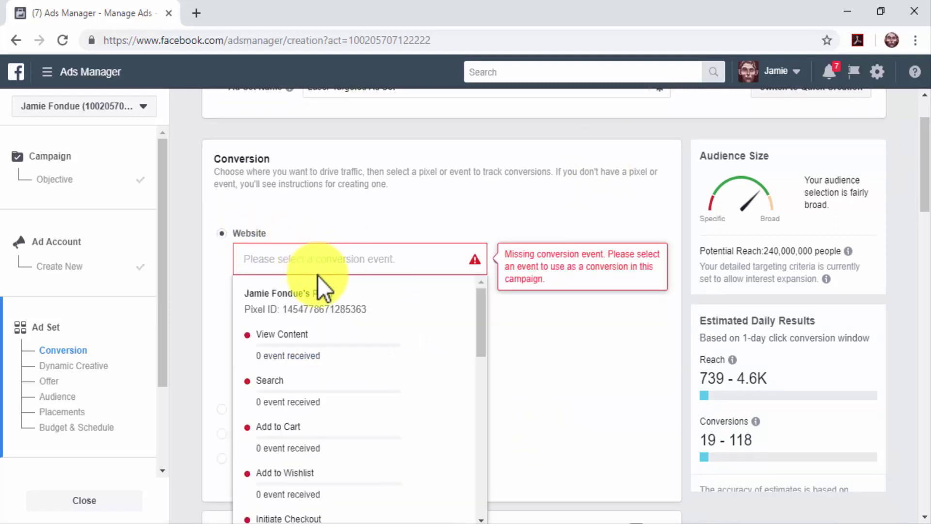
{"action": "left_click", "coordinate": [343, 338]}
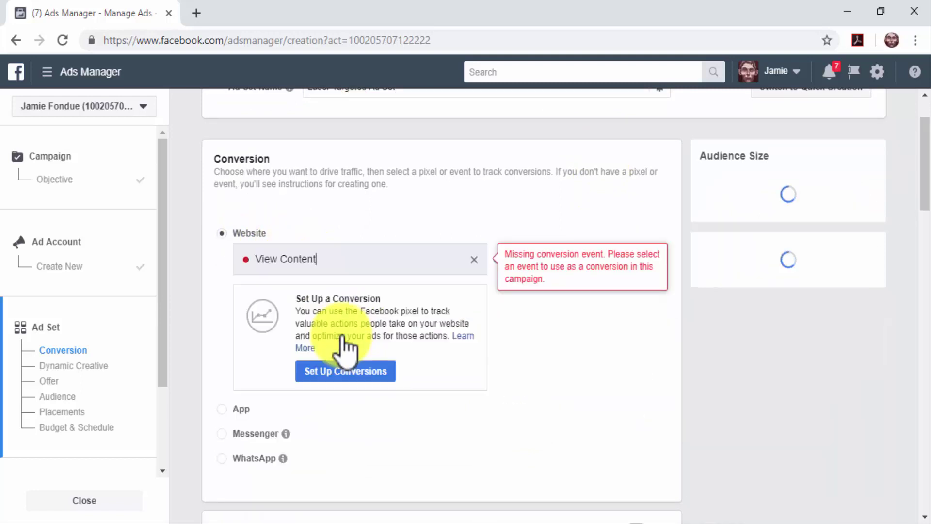
{"action": "scroll", "coordinate": [524, 423], "scroll_direction": "down", "scroll_amount": 6}
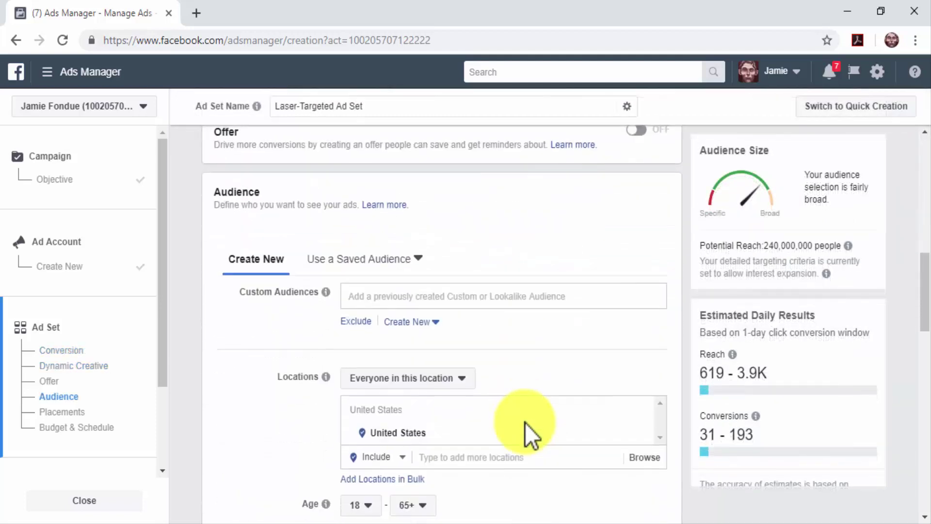
{"action": "scroll", "coordinate": [525, 423], "scroll_direction": "down", "scroll_amount": 2}
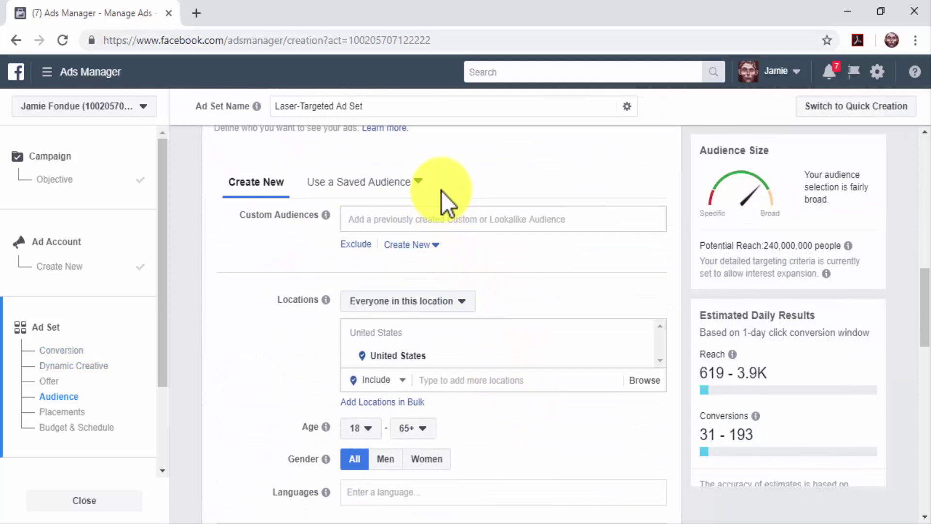
{"action": "left_click", "coordinate": [376, 197]}
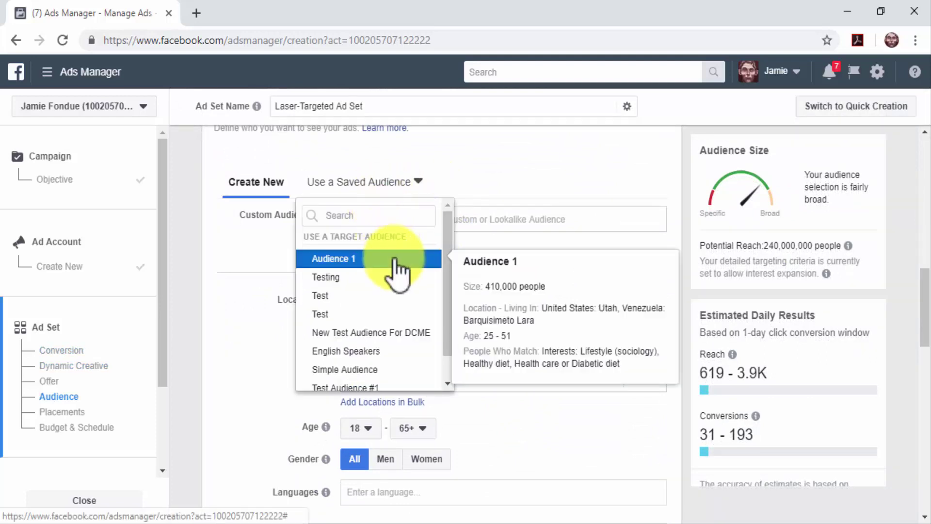
{"action": "left_click", "coordinate": [395, 261]}
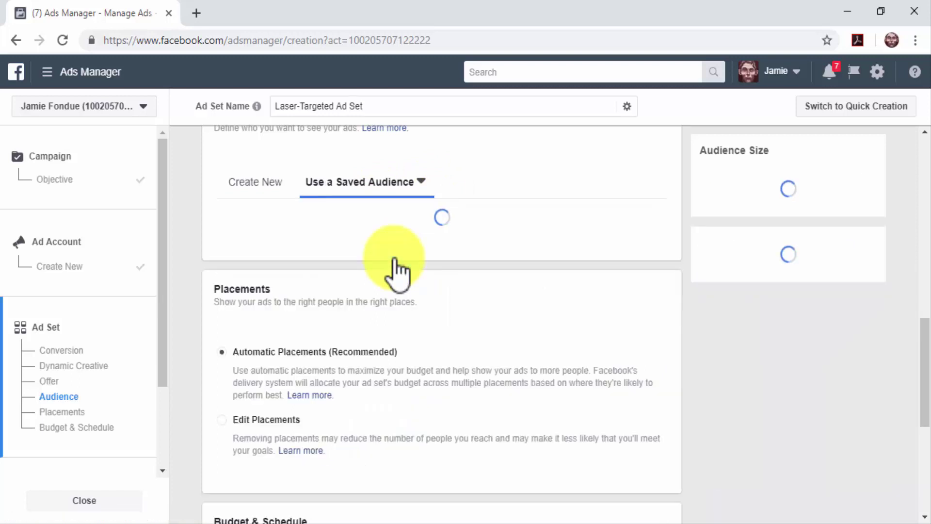
Step: Lower the daily budget to $10.00 and continue to the ad level
{"action": "scroll", "coordinate": [472, 364], "scroll_direction": "down", "scroll_amount": 5}
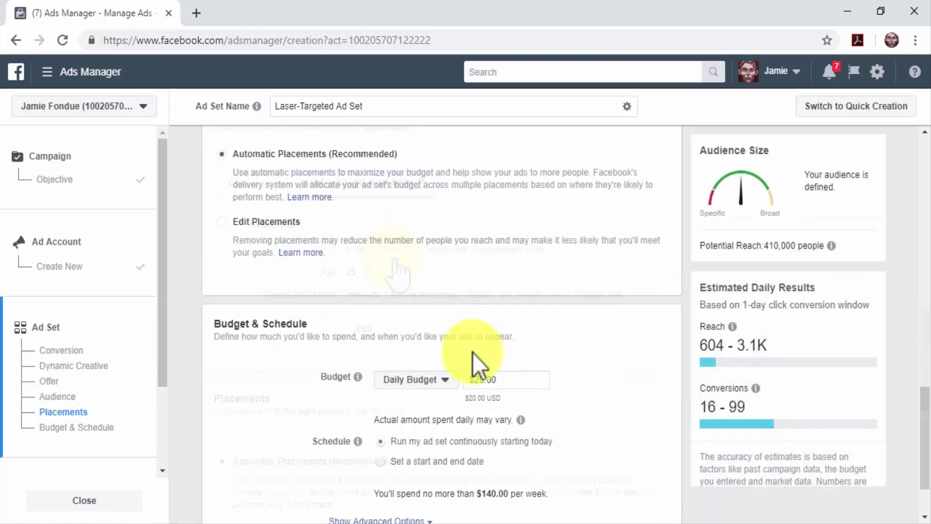
{"action": "left_click", "coordinate": [480, 304]}
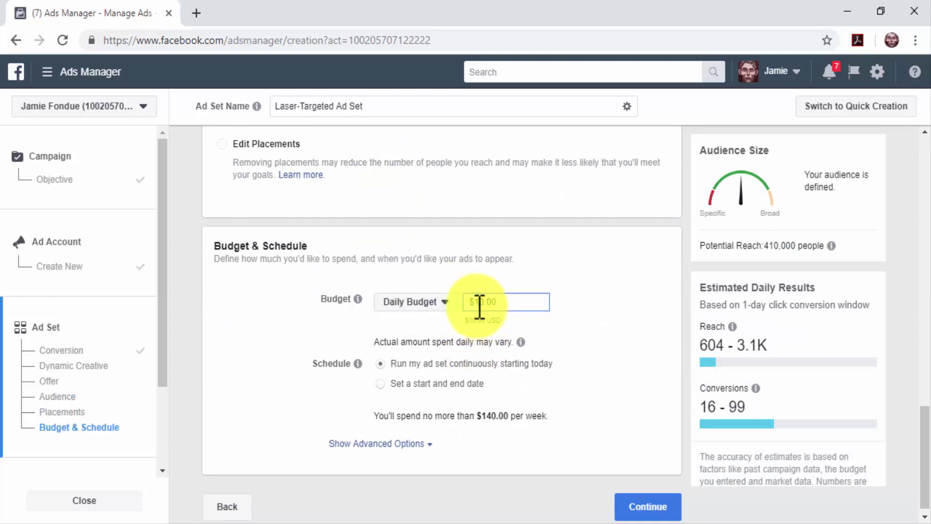
{"action": "left_click", "coordinate": [429, 360]}
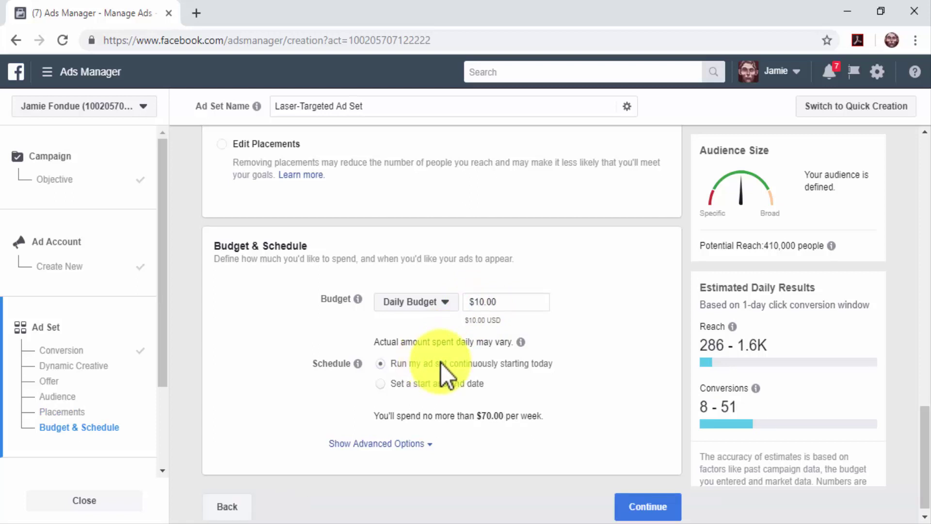
{"action": "left_click", "coordinate": [648, 505]}
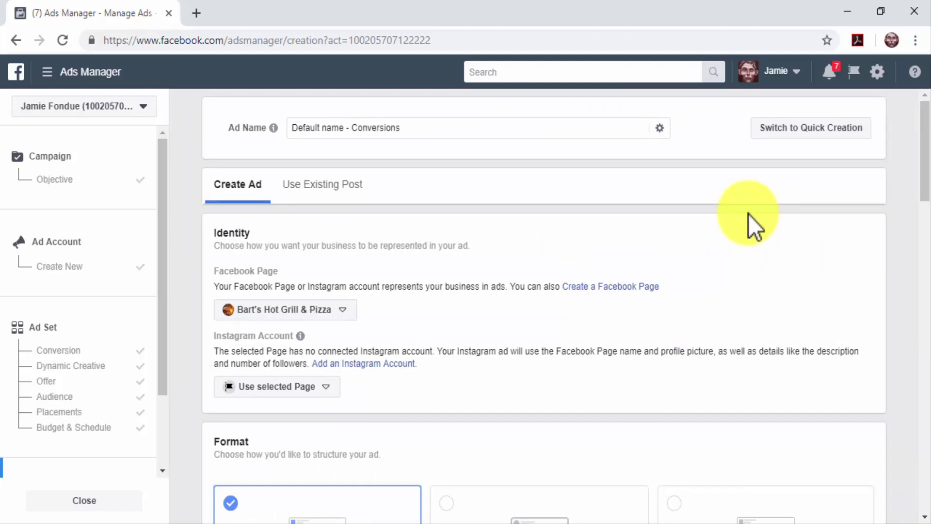
Step: Name the ad 'Laser-Targeted Remarketing Ad' and represent it with the Diabetes Care ME page
{"action": "left_click", "coordinate": [519, 129]}
{"action": "key", "text": "ctrl+a"}
{"action": "type", "text": "Laser-Targeted Remarketing Ad"}
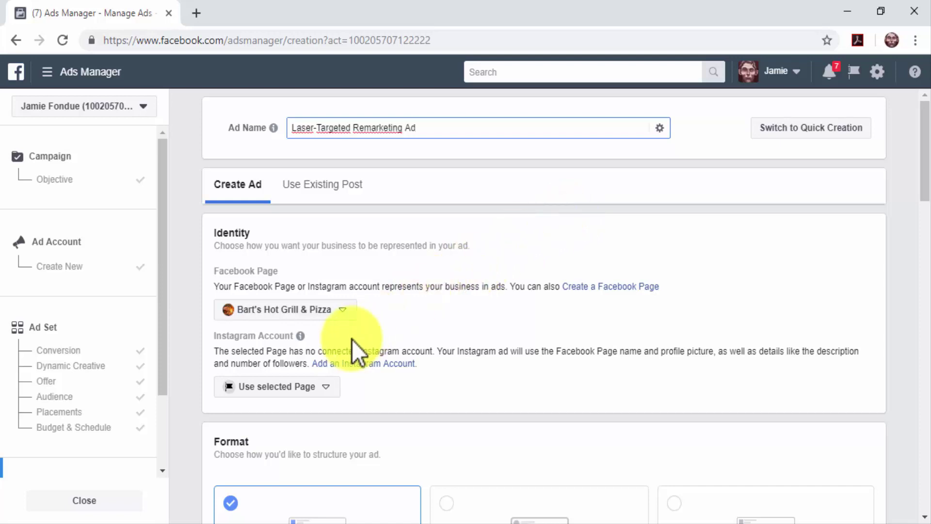
{"action": "left_click", "coordinate": [344, 310]}
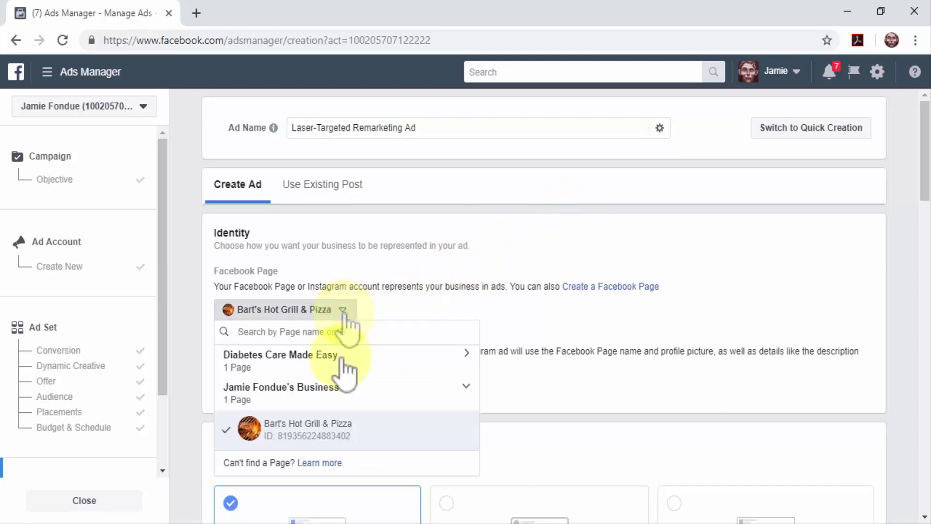
{"action": "left_click", "coordinate": [340, 358]}
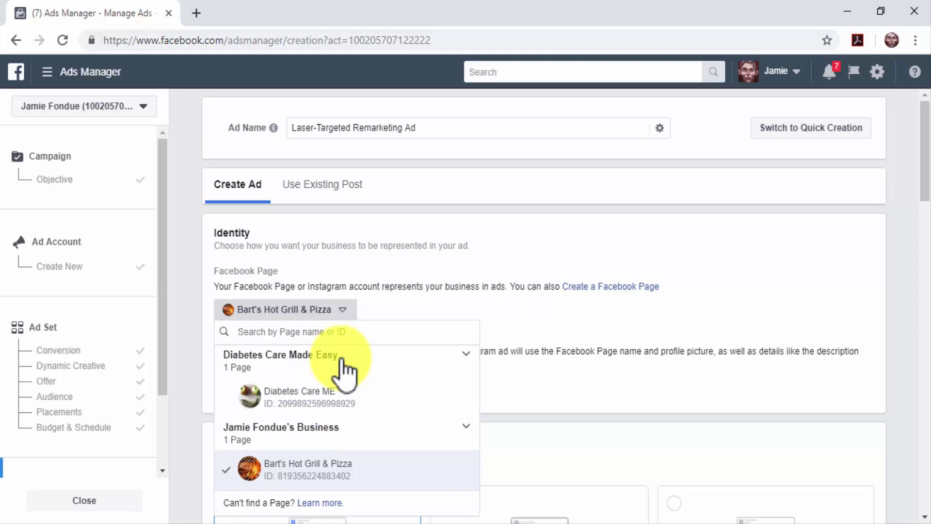
{"action": "left_click", "coordinate": [341, 393]}
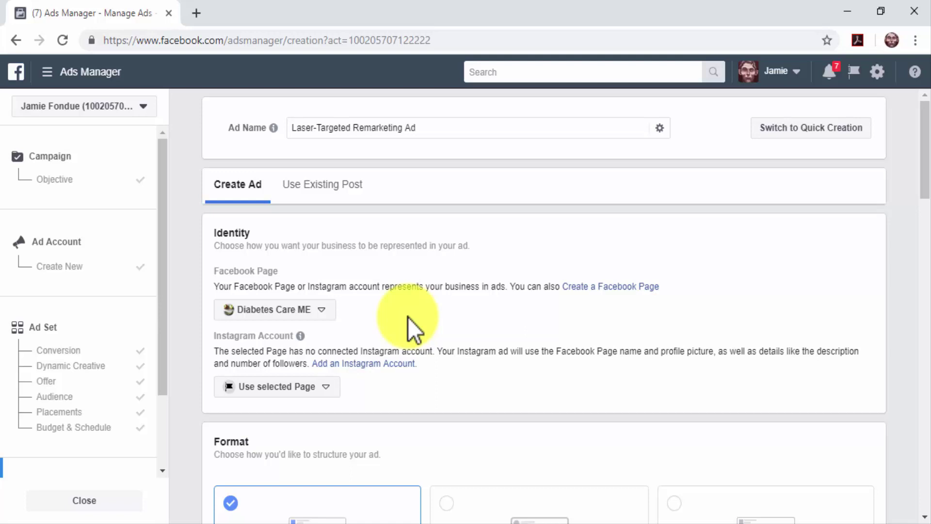
Step: Promote the page's existing live testing-kit review post and preview it in the desktop news feed
{"action": "left_click", "coordinate": [339, 197]}
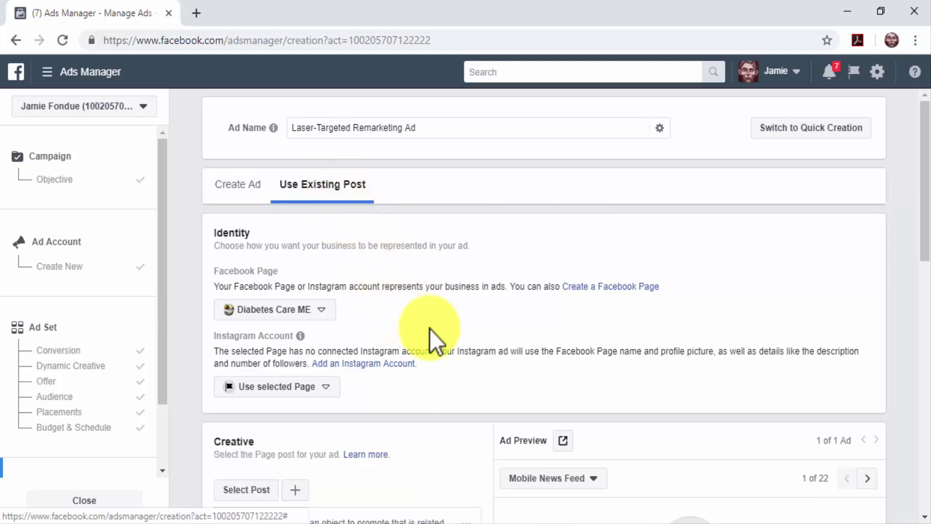
{"action": "scroll", "coordinate": [430, 329], "scroll_direction": "down", "scroll_amount": 5}
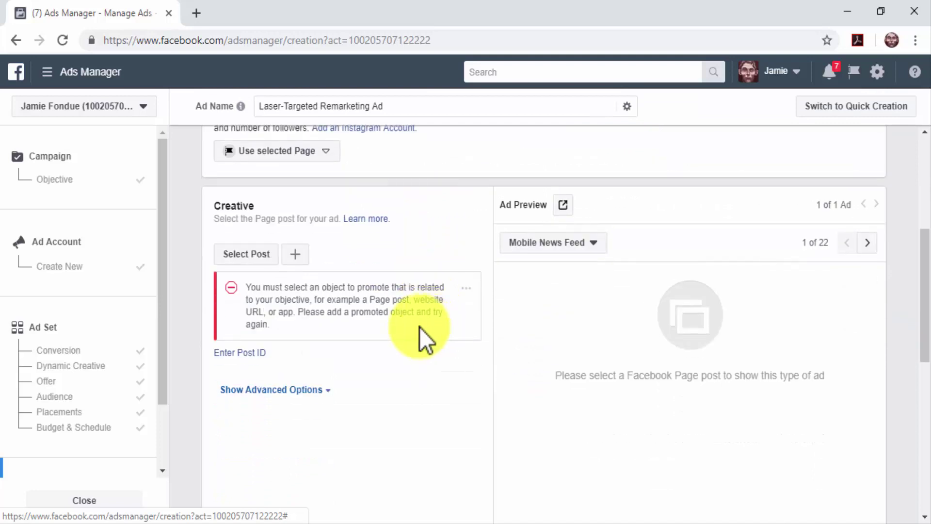
{"action": "left_click", "coordinate": [255, 259]}
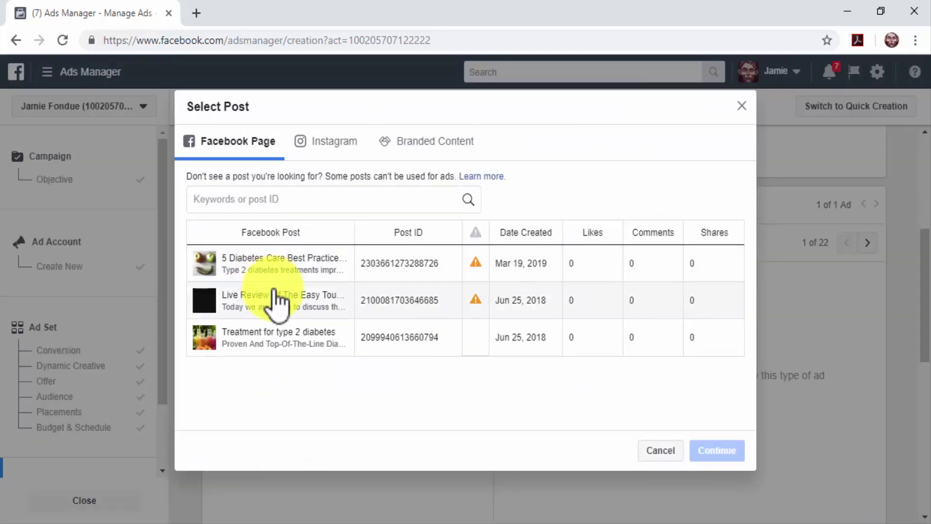
{"action": "left_click", "coordinate": [277, 305]}
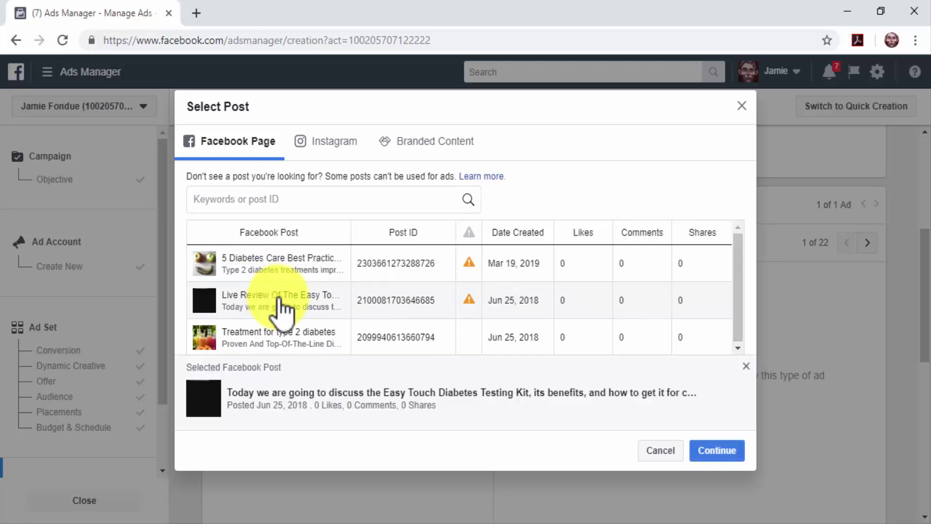
{"action": "left_click", "coordinate": [708, 452]}
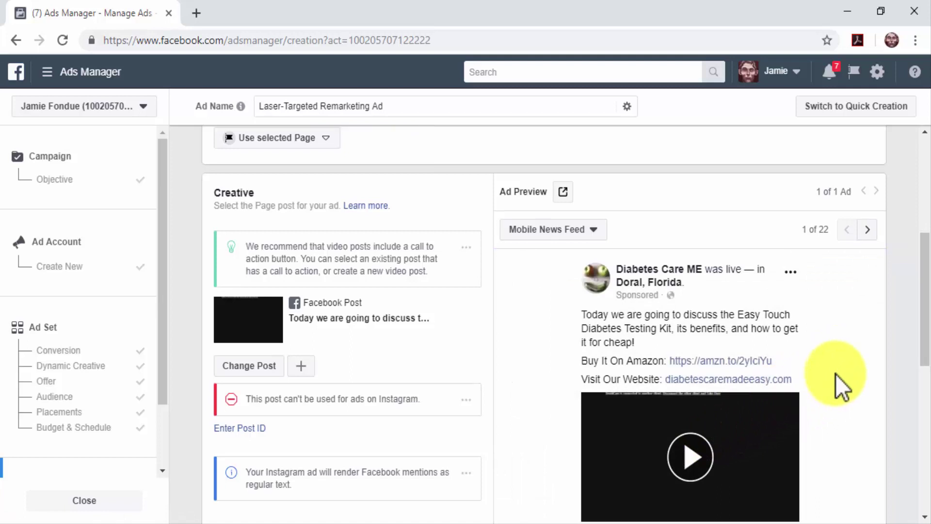
{"action": "scroll", "coordinate": [836, 375], "scroll_direction": "down", "scroll_amount": 3}
{"action": "scroll", "coordinate": [836, 374], "scroll_direction": "up", "scroll_amount": 2}
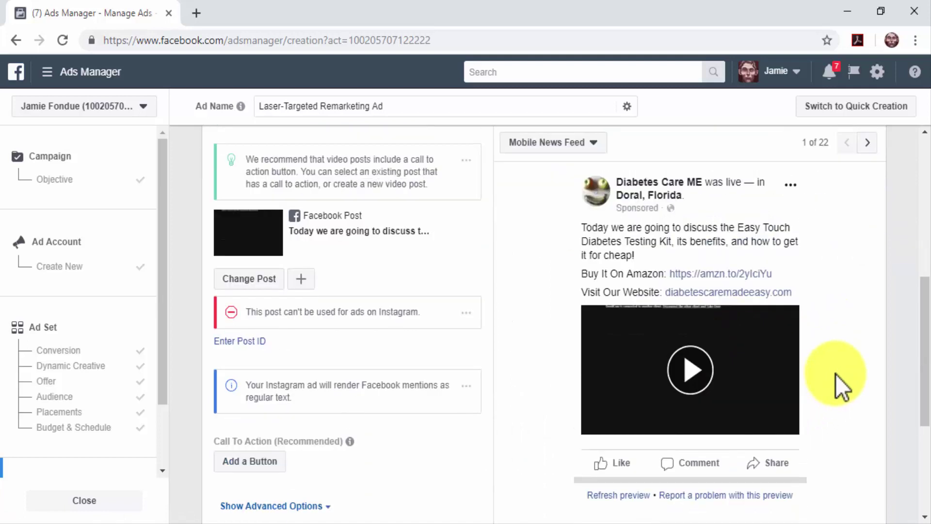
{"action": "left_click", "coordinate": [870, 166]}
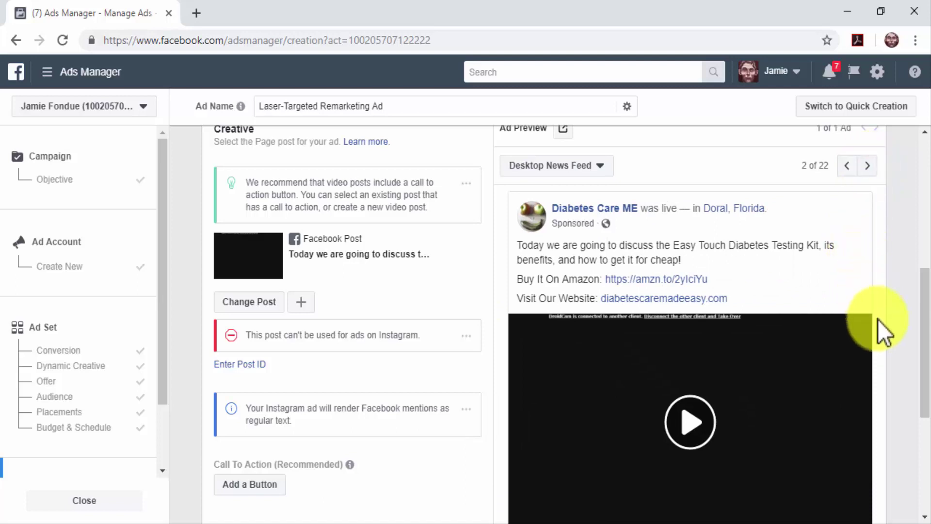
{"action": "scroll", "coordinate": [886, 371], "scroll_direction": "down", "scroll_amount": 3}
{"action": "scroll", "coordinate": [886, 371], "scroll_direction": "down", "scroll_amount": 2}
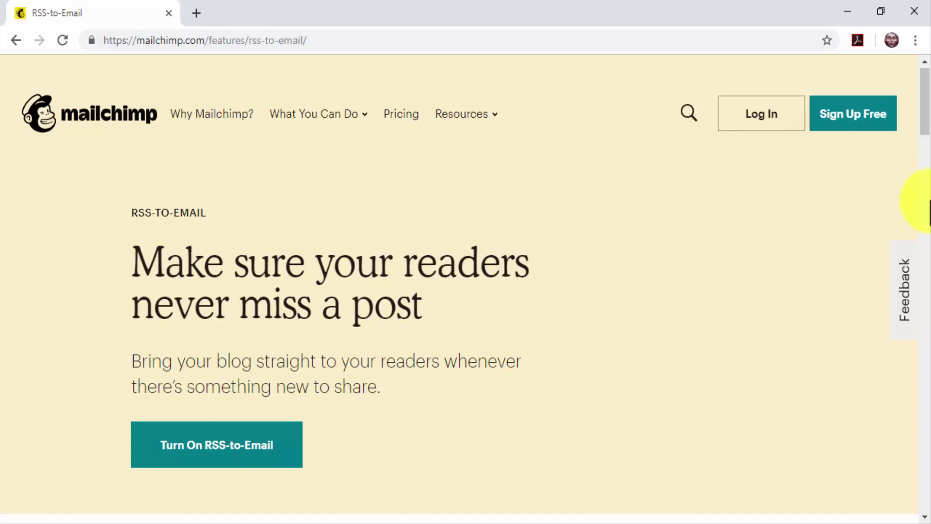
Step: Scroll through the Mailchimp RSS-to-Email features overview page
{"action": "scroll", "coordinate": [927, 201], "scroll_direction": "down", "scroll_amount": 6}
{"action": "scroll", "coordinate": [927, 201], "scroll_direction": "down", "scroll_amount": 5}
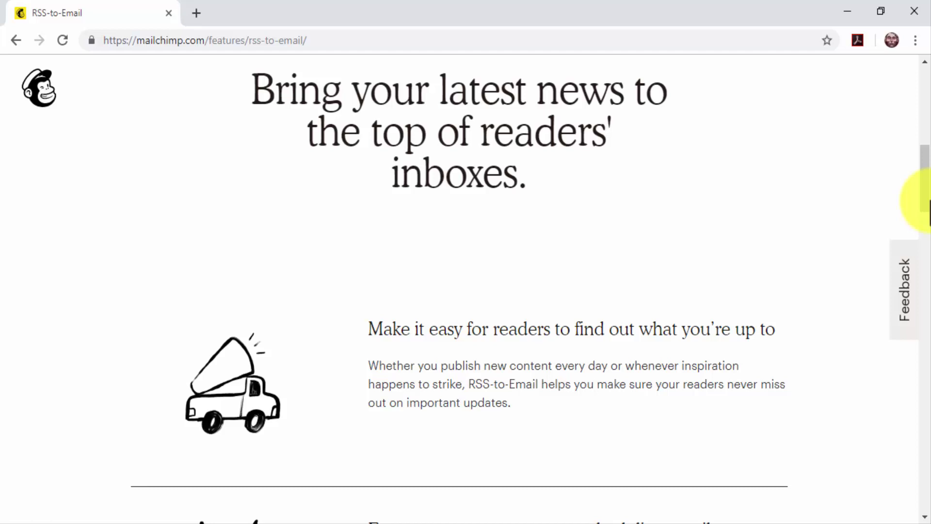
{"action": "scroll", "coordinate": [928, 208], "scroll_direction": "down", "scroll_amount": 7}
{"action": "scroll", "coordinate": [929, 209], "scroll_direction": "down", "scroll_amount": 2}
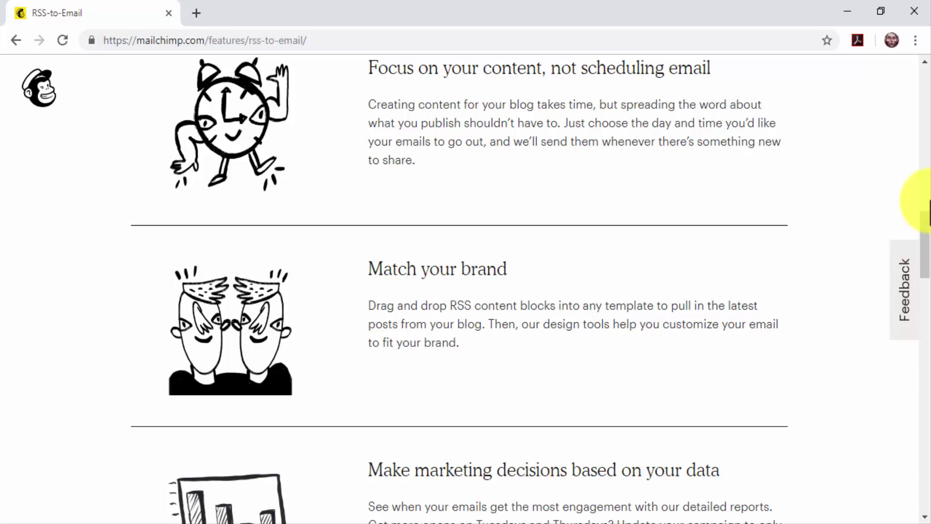
{"action": "scroll", "coordinate": [928, 201], "scroll_direction": "down", "scroll_amount": 6}
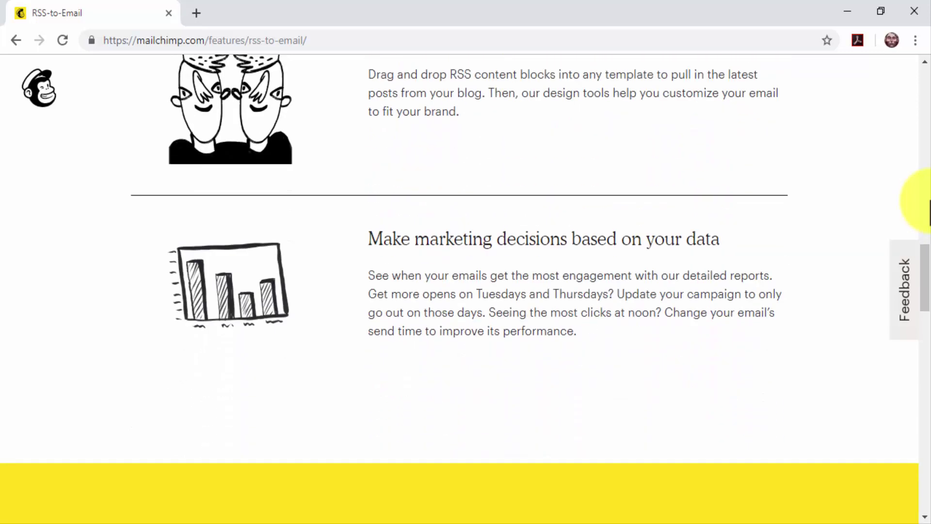
{"action": "scroll", "coordinate": [928, 202], "scroll_direction": "down", "scroll_amount": 2}
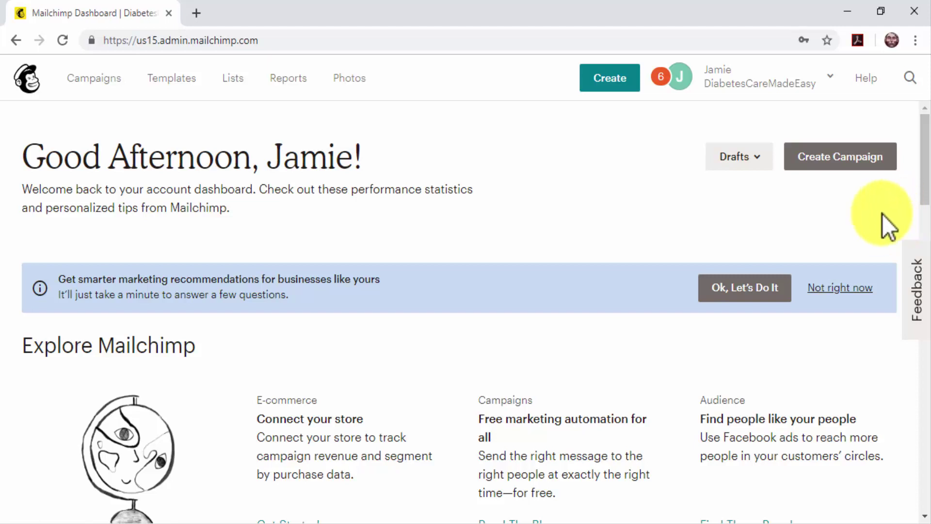
Step: Start a new automated Email campaign of the Share blog updates type
{"action": "left_click", "coordinate": [853, 162]}
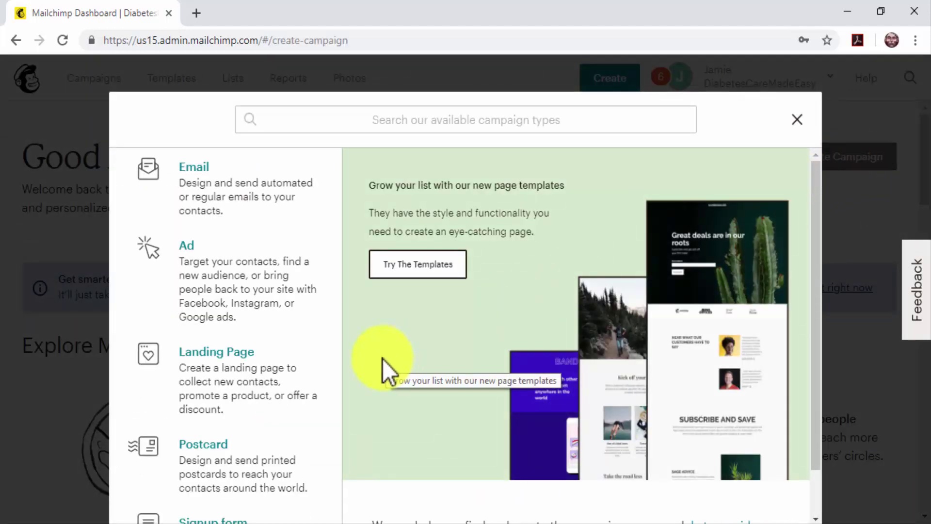
{"action": "left_click", "coordinate": [254, 198]}
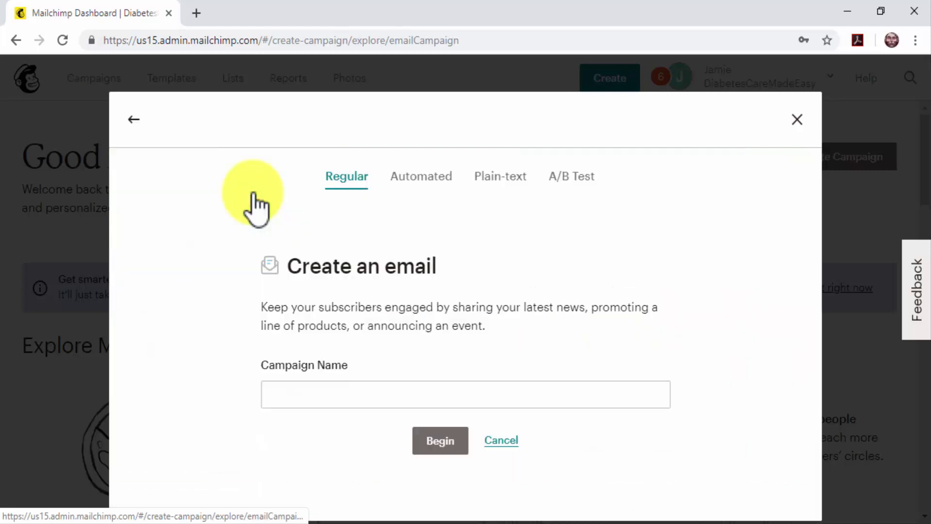
{"action": "left_click", "coordinate": [411, 188]}
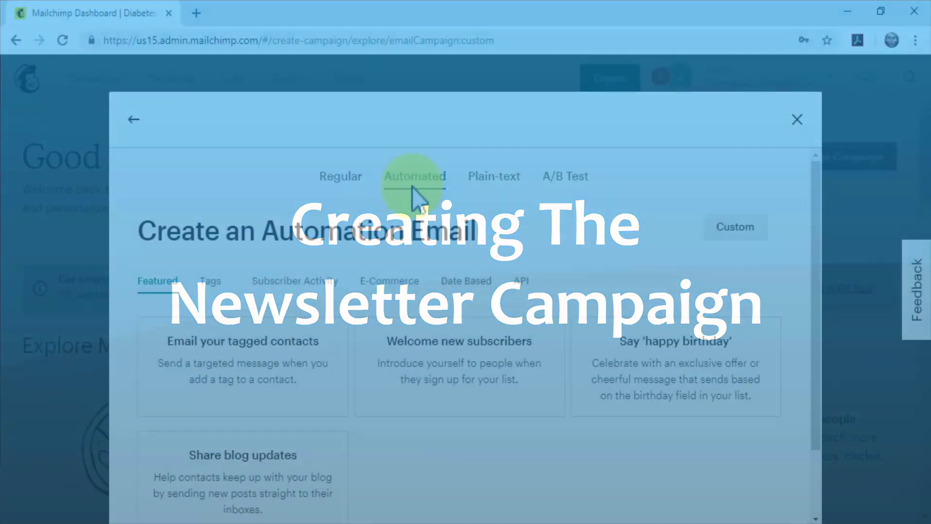
{"action": "scroll", "coordinate": [411, 196], "scroll_direction": "down", "scroll_amount": 2}
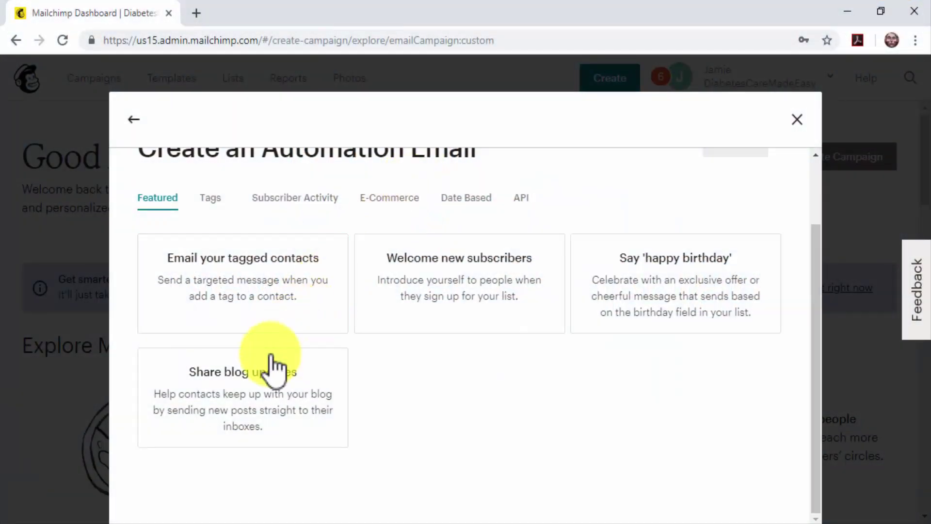
{"action": "left_click", "coordinate": [260, 384]}
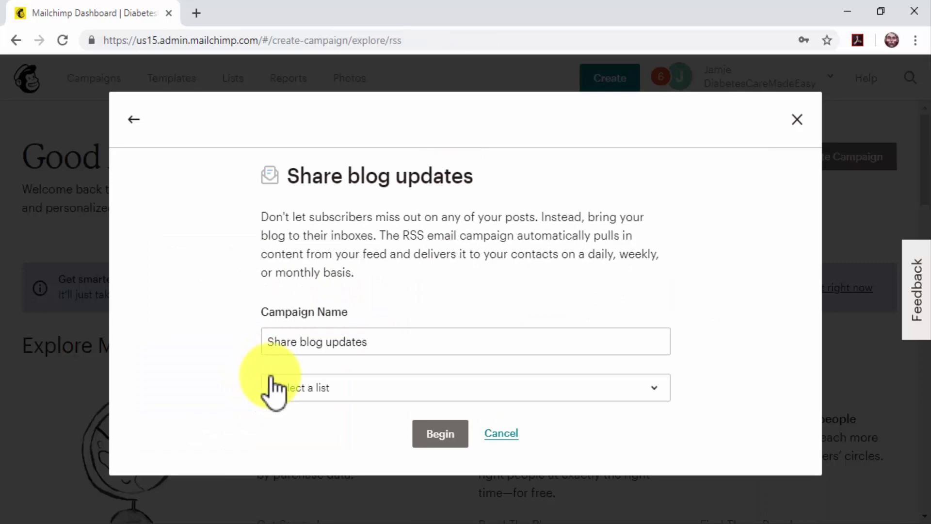
Step: Name it 'Laser-Targeted Newsletter', send to the Subscribers list, and begin setup
{"action": "triple_click", "coordinate": [373, 348]}
{"action": "type", "text": "Laser-Targeted Newsletter"}
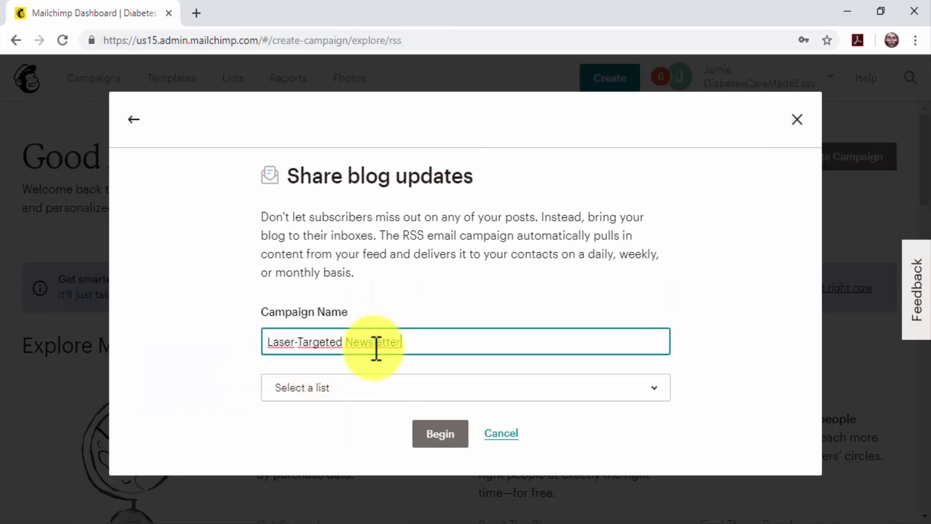
{"action": "left_click", "coordinate": [385, 387]}
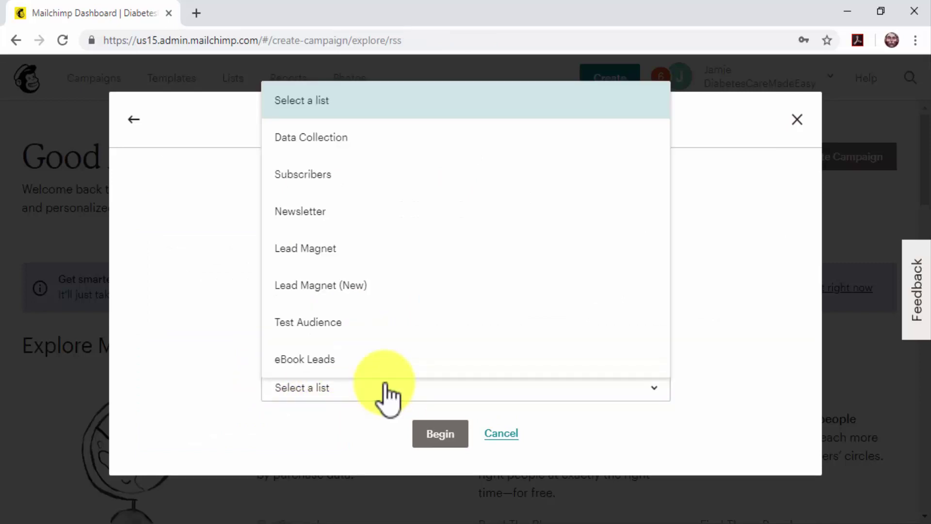
{"action": "left_click", "coordinate": [349, 186]}
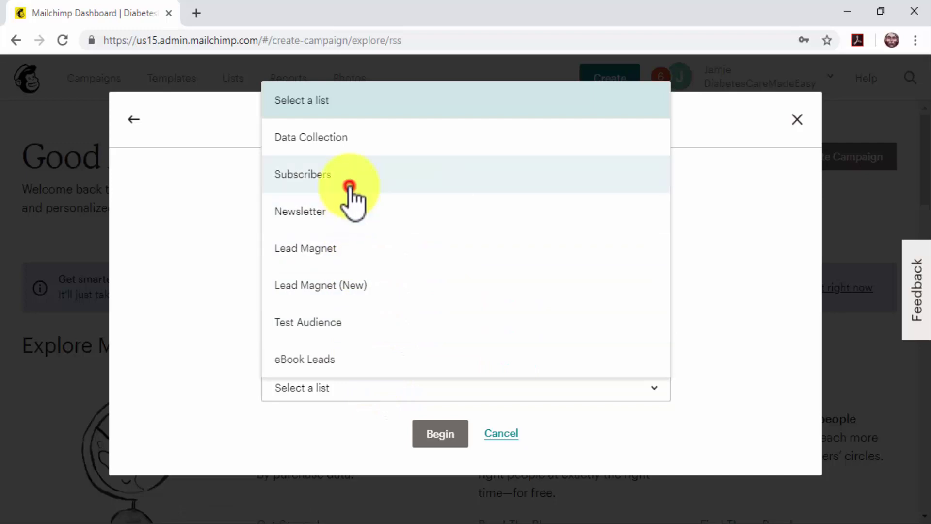
{"action": "left_click", "coordinate": [426, 433]}
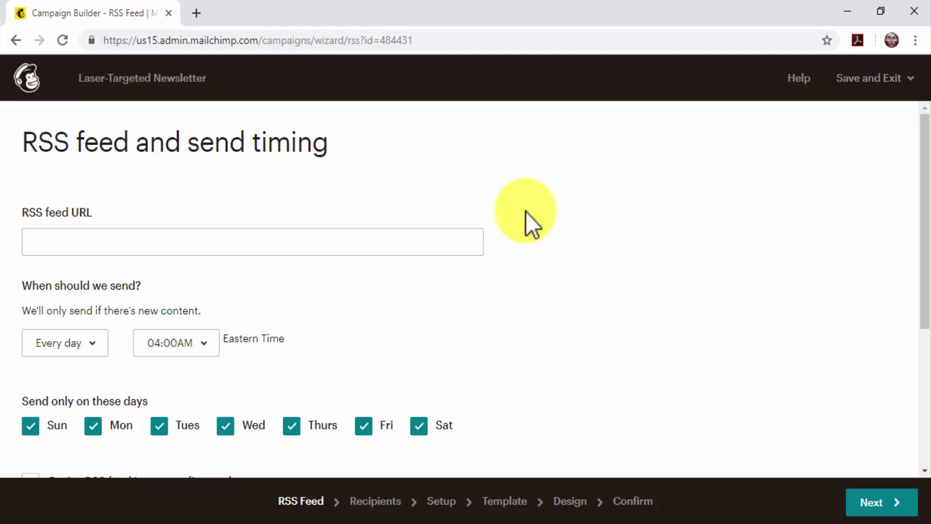
Step: Set the RSS feed to diabetescaremadeeasy.com/blog with weekly sending
{"action": "left_click", "coordinate": [472, 245]}
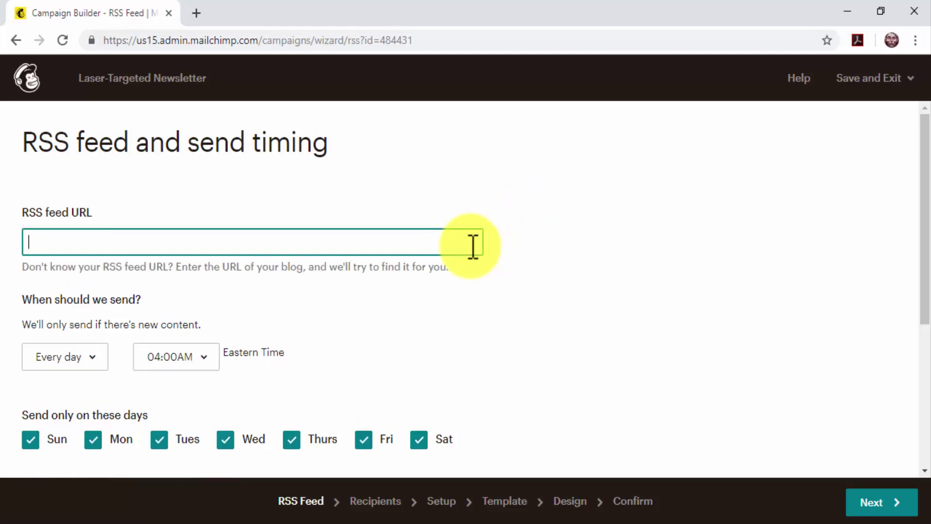
{"action": "type", "text": "diabetescaremadeeasy.com/blog"}
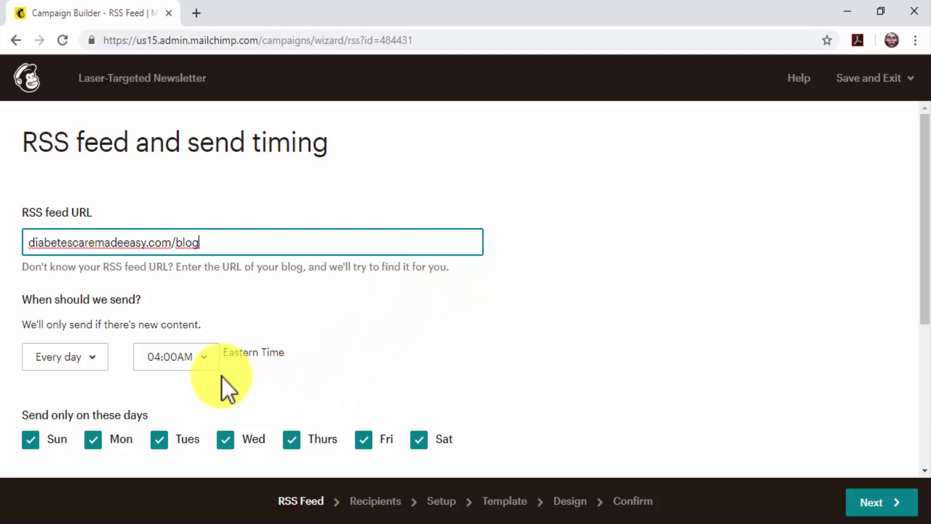
{"action": "left_click", "coordinate": [88, 358]}
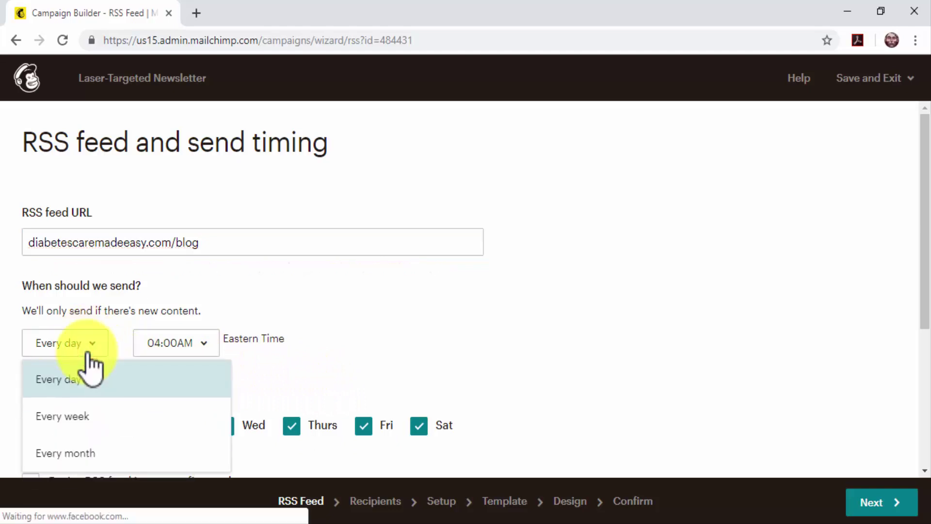
{"action": "left_click", "coordinate": [114, 413]}
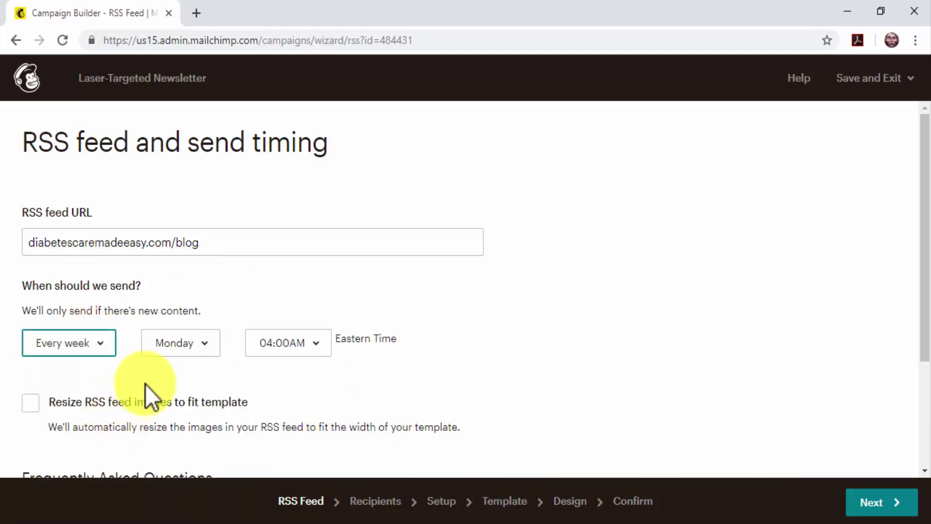
Step: Send on Tuesdays at 12:00PM, resize feed images to fit the template, and proceed to recipients
{"action": "left_click", "coordinate": [193, 342]}
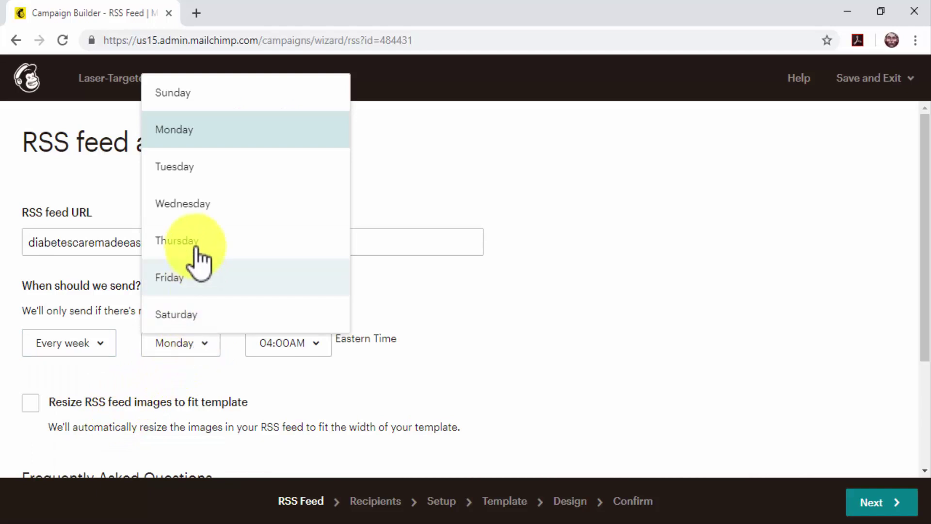
{"action": "left_click", "coordinate": [203, 173]}
{"action": "left_click", "coordinate": [291, 339]}
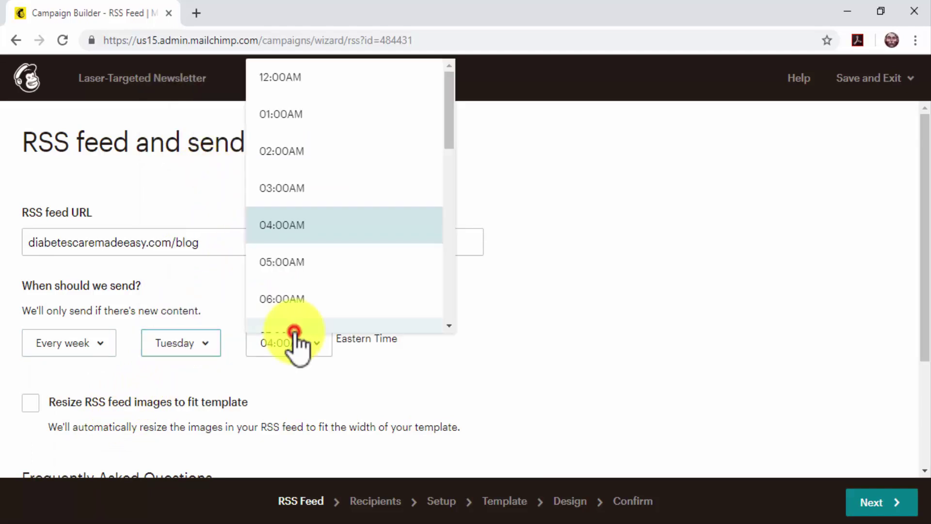
{"action": "scroll", "coordinate": [300, 248], "scroll_direction": "down", "scroll_amount": 5}
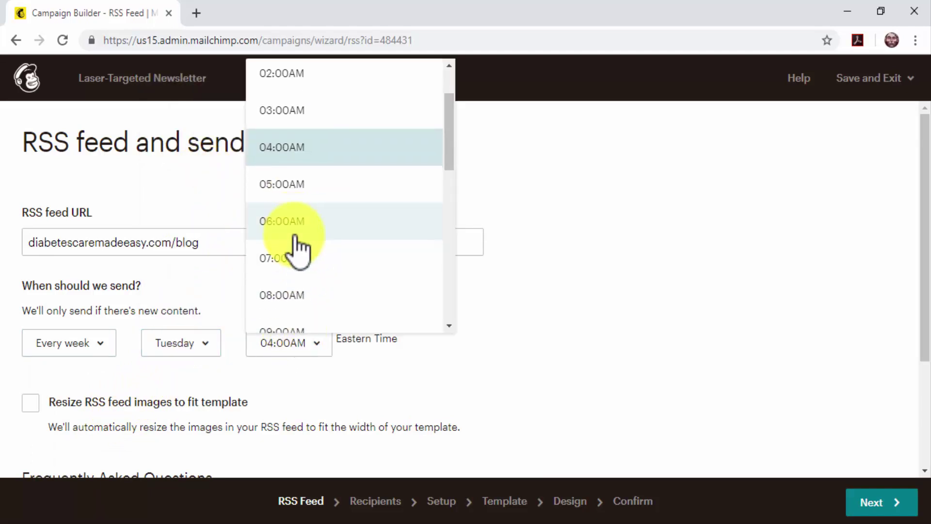
{"action": "left_click", "coordinate": [301, 291]}
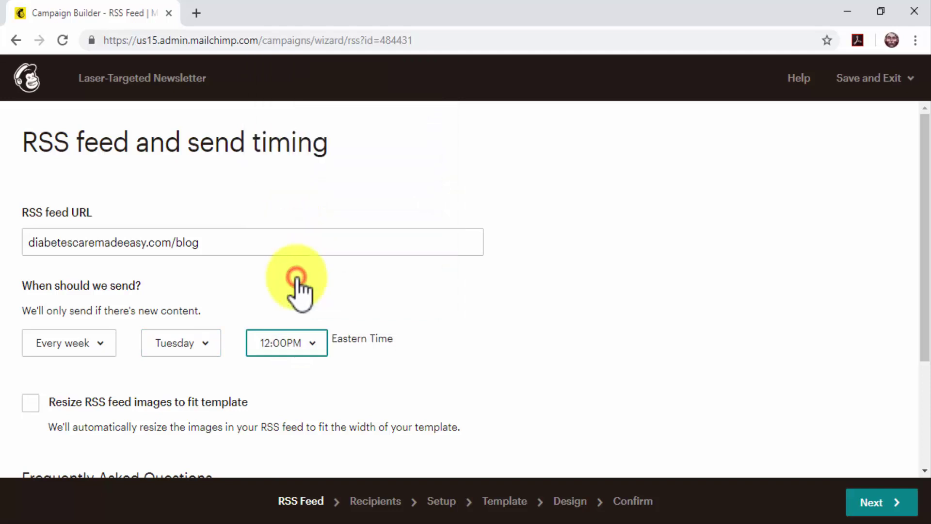
{"action": "left_click", "coordinate": [385, 365]}
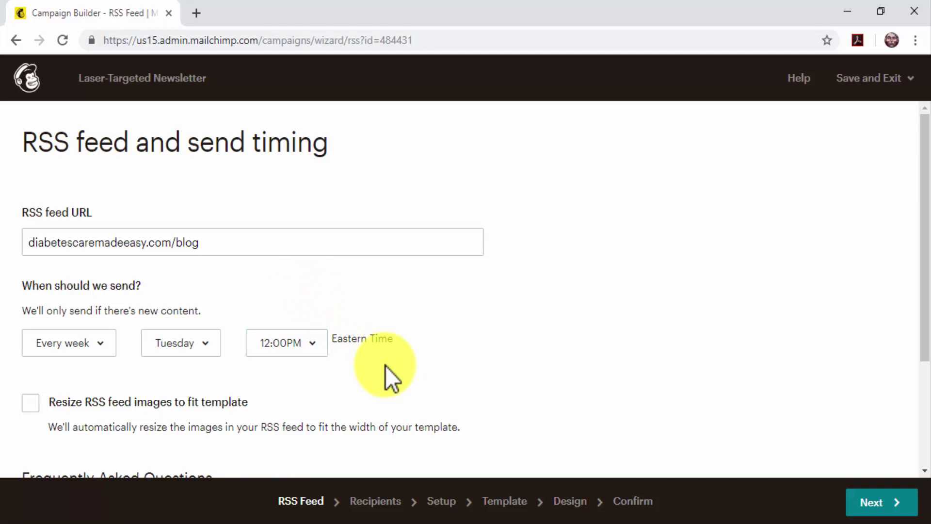
{"action": "left_click", "coordinate": [33, 405]}
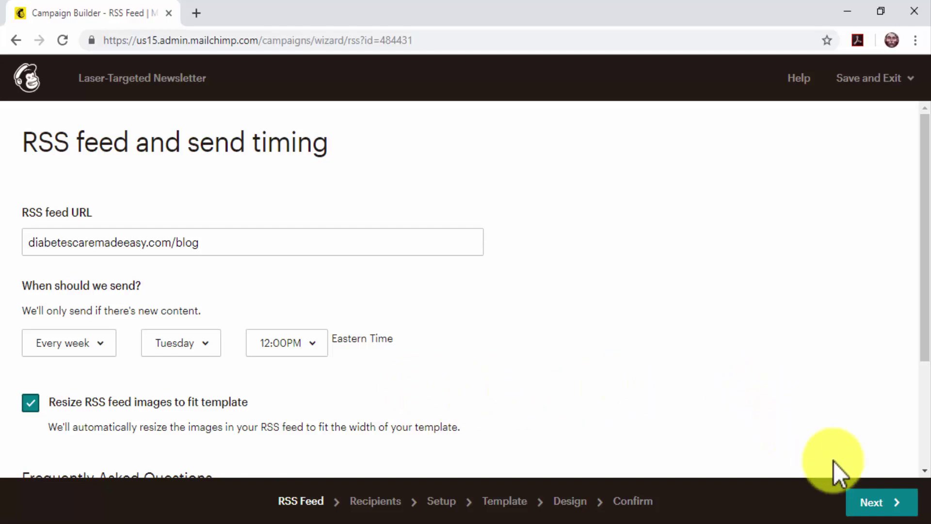
{"action": "left_click", "coordinate": [866, 500]}
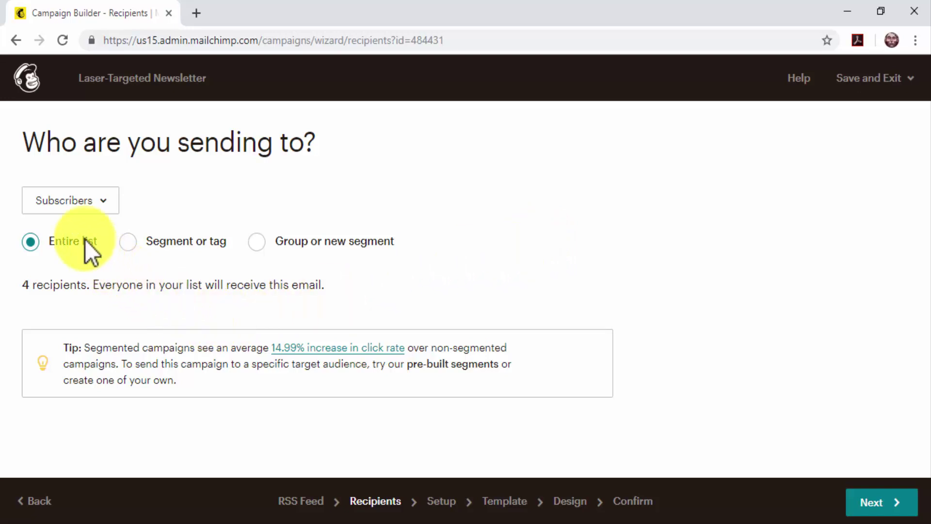
Step: Keep the entire list, replace 'Posts from' with 'What's New Now On' in the subject, personalize To
{"action": "left_click", "coordinate": [30, 241]}
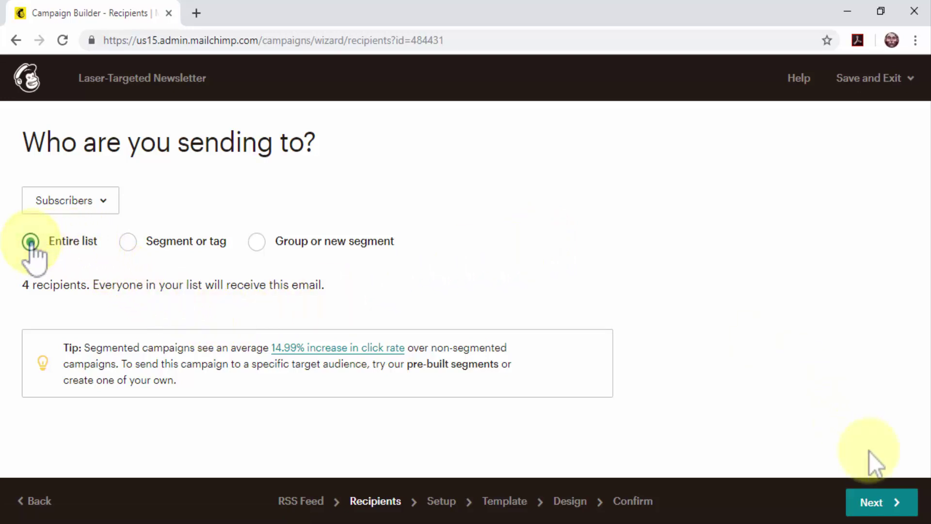
{"action": "left_click", "coordinate": [887, 499]}
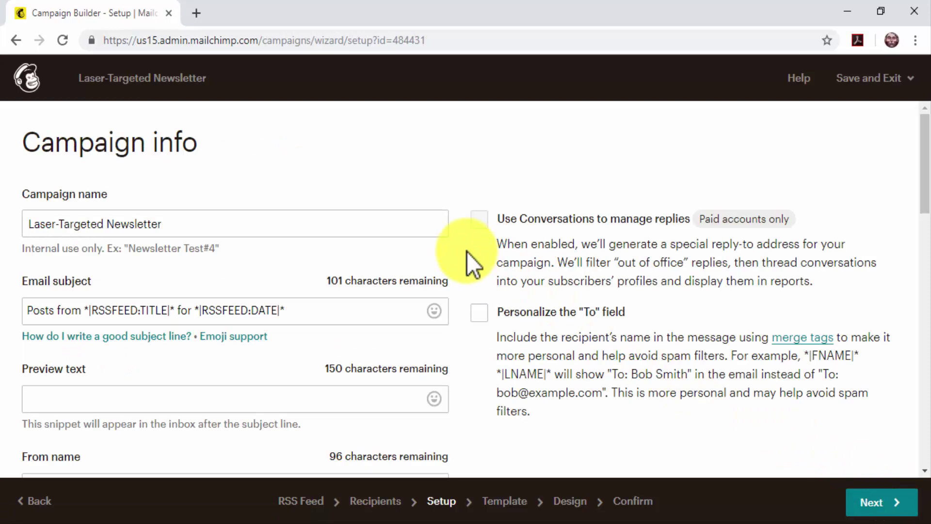
{"action": "left_click", "coordinate": [82, 315]}
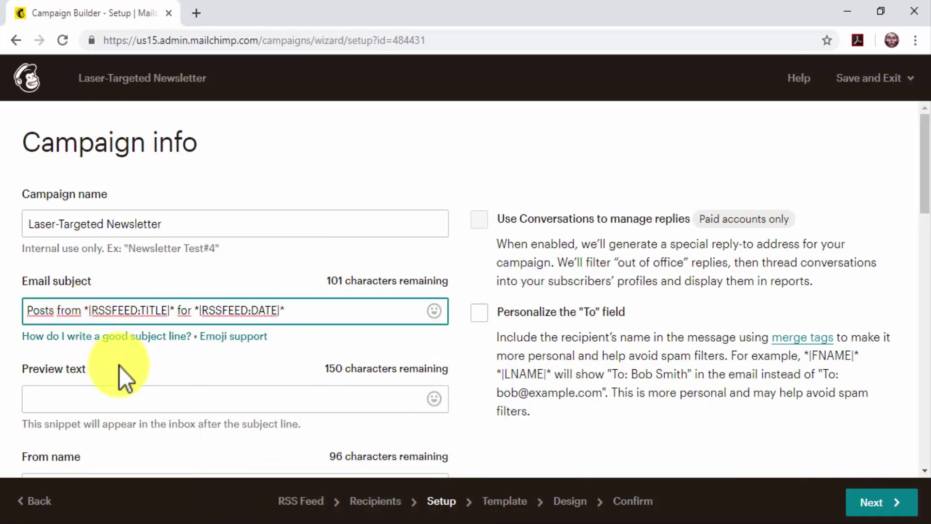
{"action": "key", "text": "BackSpace"}
{"action": "key", "text": "BackSpace"}
{"action": "key", "text": "BackSpace"}
{"action": "key", "text": "BackSpace"}
{"action": "key", "text": "BackSpace"}
{"action": "key", "text": "BackSpace"}
{"action": "key", "text": "BackSpace"}
{"action": "key", "text": "BackSpace"}
{"action": "key", "text": "BackSpace"}
{"action": "key", "text": "BackSpace"}
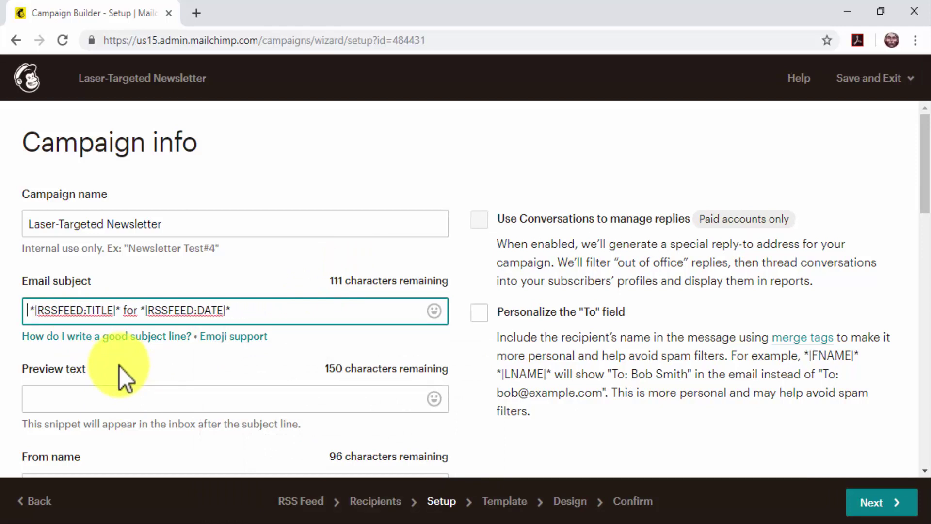
{"action": "type", "text": "What's New Now On"}
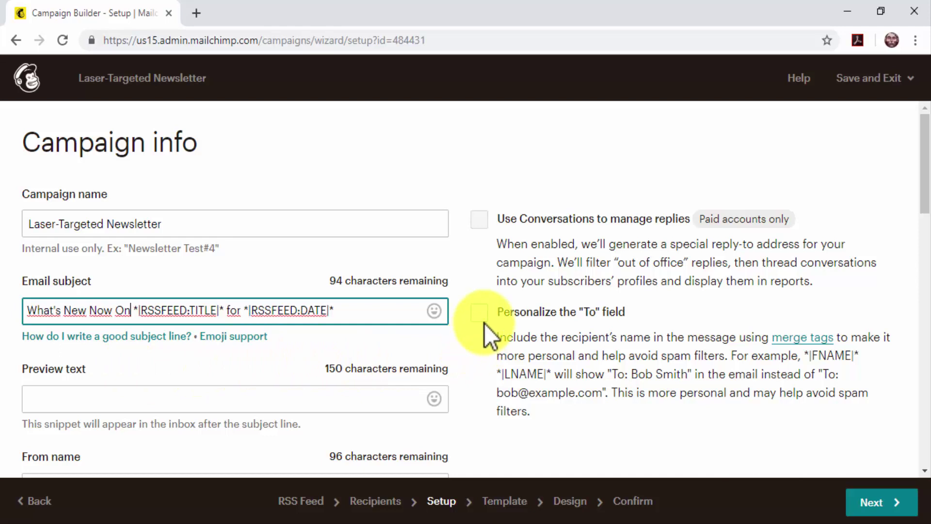
{"action": "left_click", "coordinate": [482, 320]}
{"action": "scroll", "coordinate": [487, 334], "scroll_direction": "down", "scroll_amount": 2}
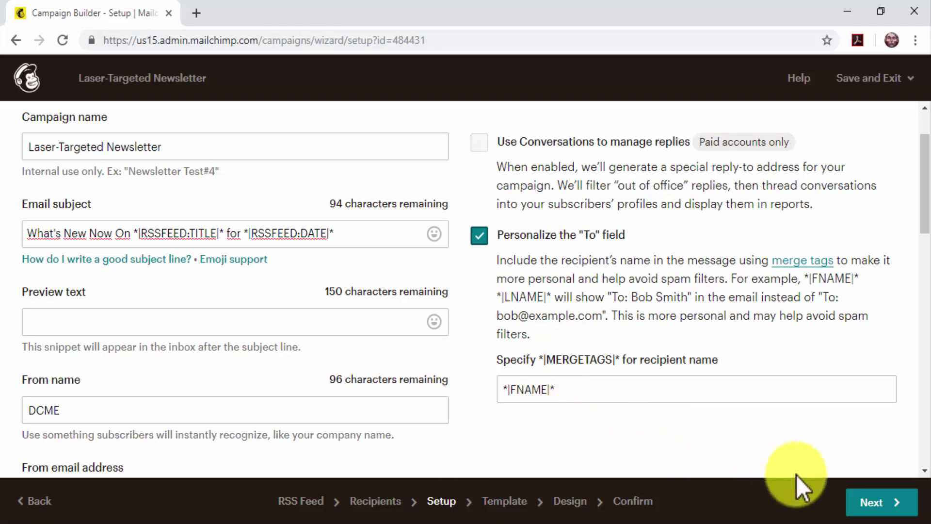
{"action": "left_click", "coordinate": [871, 503]}
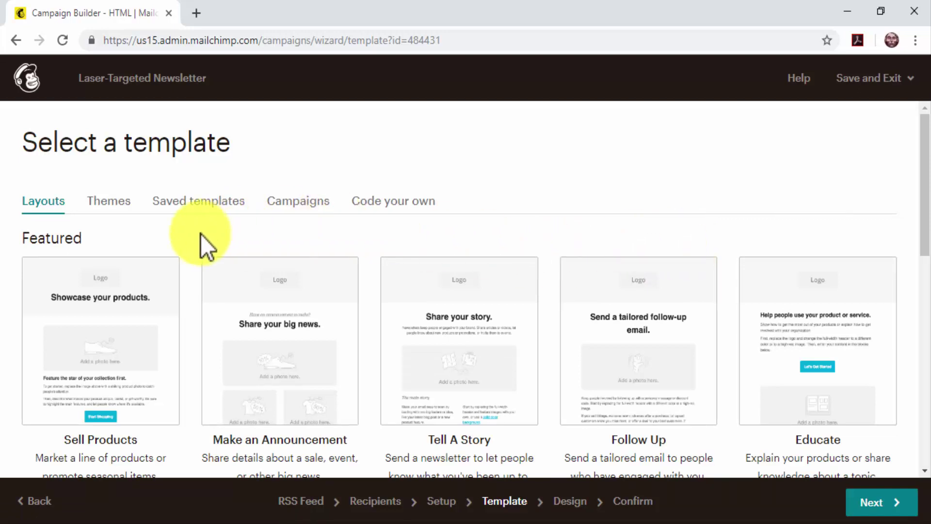
Step: Filter themes to Newsletters, choose Rest & Relaxation, and continue to the Confirm page
{"action": "left_click", "coordinate": [108, 200]}
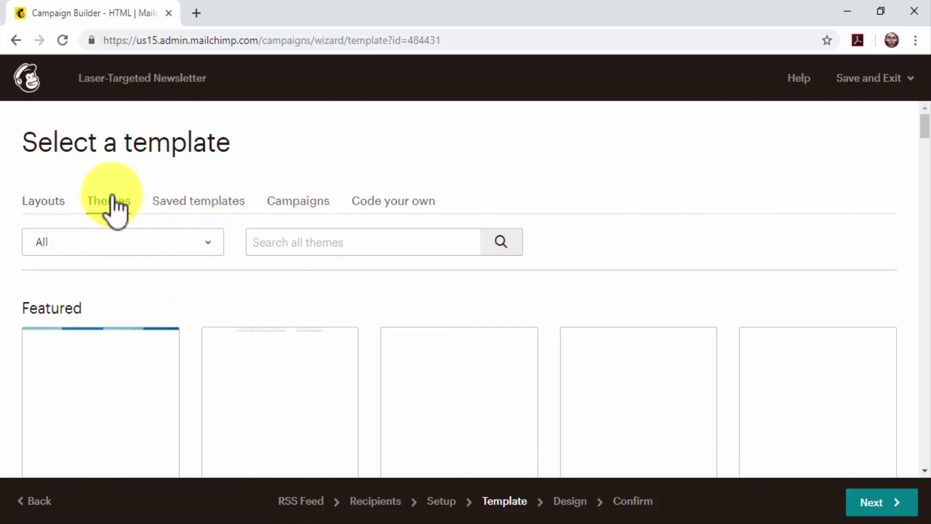
{"action": "left_click", "coordinate": [158, 249]}
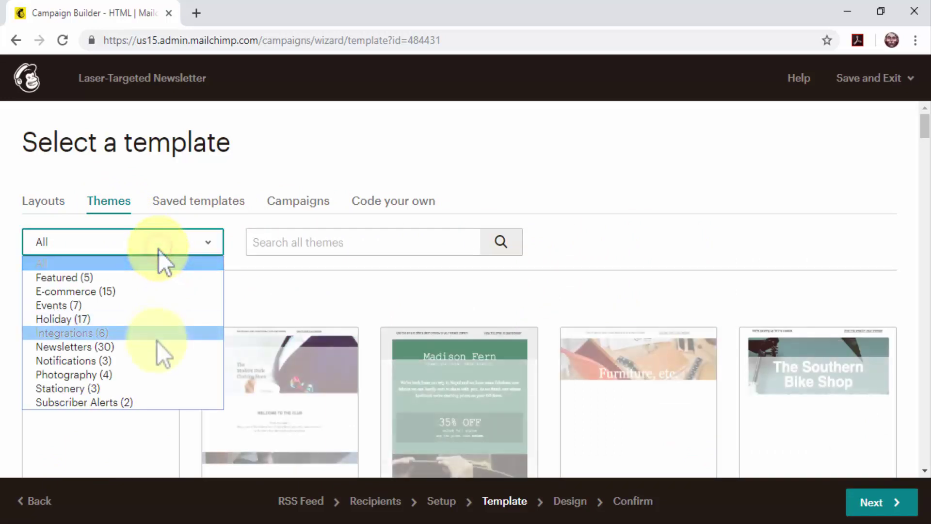
{"action": "left_click", "coordinate": [156, 348]}
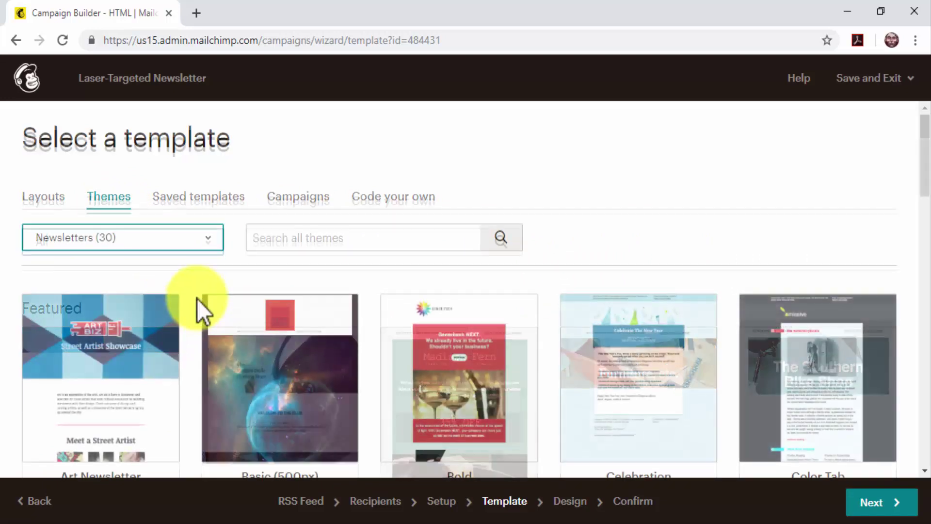
{"action": "scroll", "coordinate": [197, 298], "scroll_direction": "down", "scroll_amount": 3}
{"action": "scroll", "coordinate": [197, 298], "scroll_direction": "down", "scroll_amount": 4}
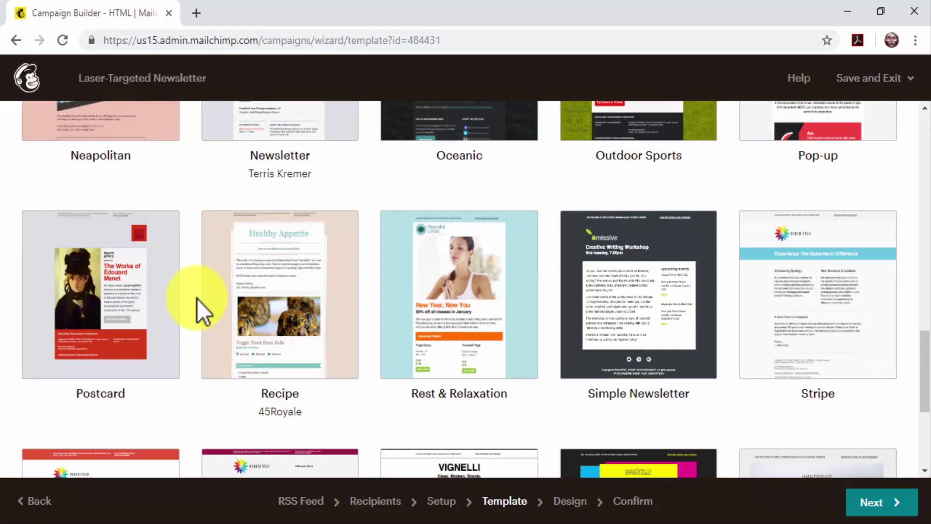
{"action": "left_click", "coordinate": [449, 300]}
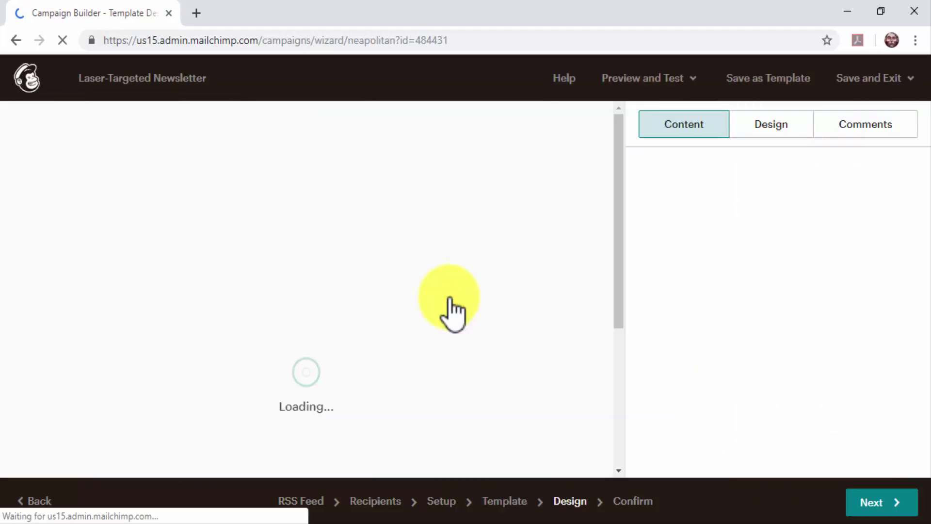
{"action": "left_click", "coordinate": [447, 305]}
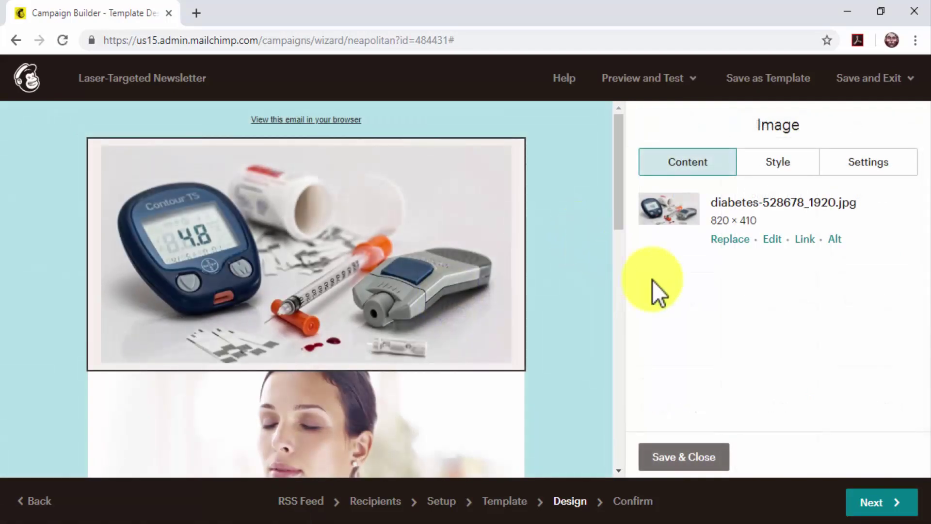
{"action": "left_click", "coordinate": [878, 503]}
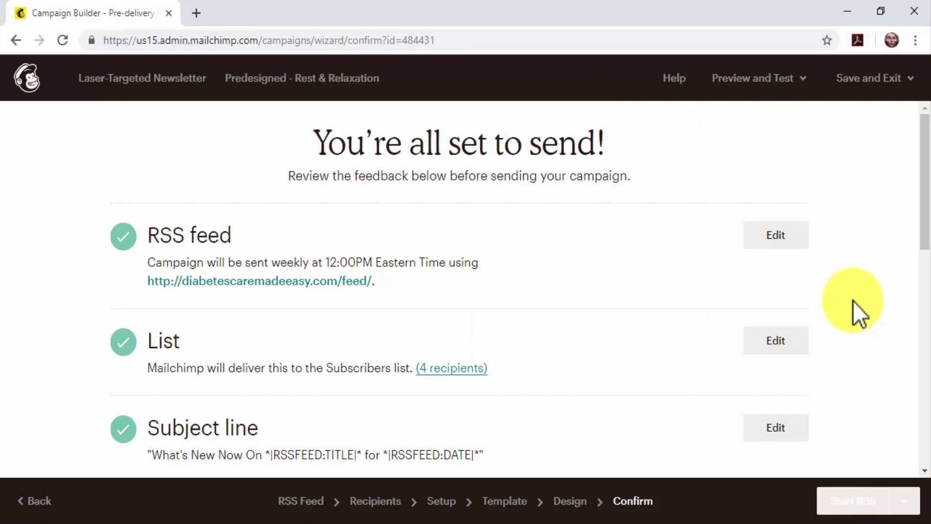
Step: Review the Confirm page and start the weekly RSS campaign for the 4 Subscribers-list recipients
{"action": "scroll", "coordinate": [853, 301], "scroll_direction": "down", "scroll_amount": 3}
{"action": "scroll", "coordinate": [853, 302], "scroll_direction": "down", "scroll_amount": 3}
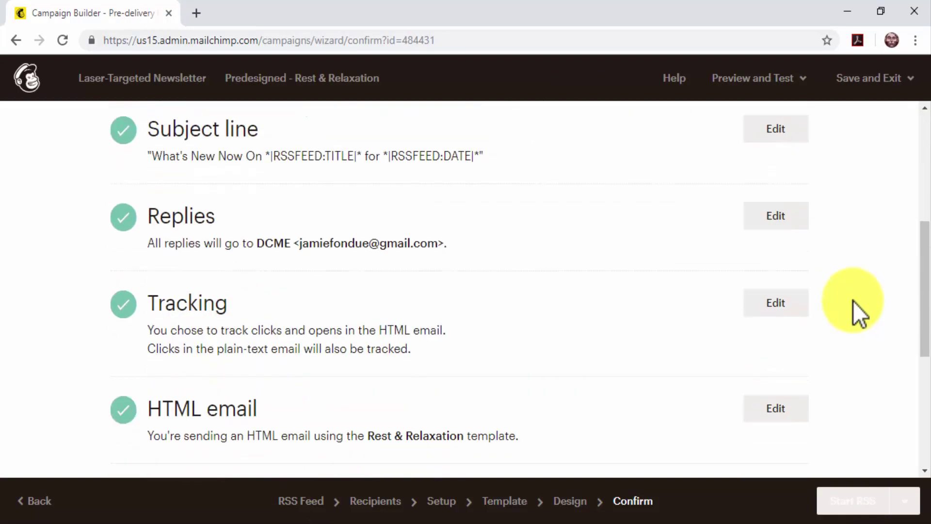
{"action": "scroll", "coordinate": [853, 301], "scroll_direction": "down", "scroll_amount": 2}
{"action": "scroll", "coordinate": [853, 301], "scroll_direction": "down", "scroll_amount": 4}
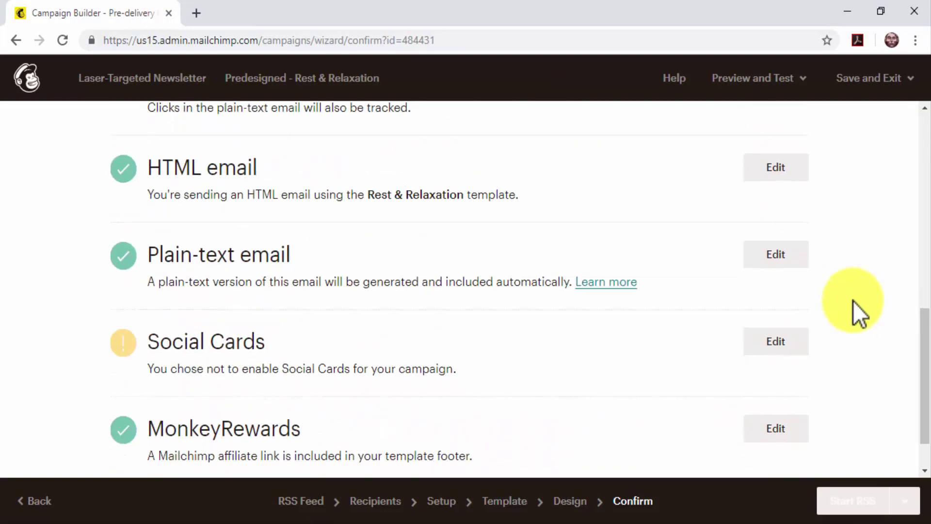
{"action": "scroll", "coordinate": [853, 301], "scroll_direction": "up", "scroll_amount": 1}
{"action": "scroll", "coordinate": [853, 301], "scroll_direction": "up", "scroll_amount": 10}
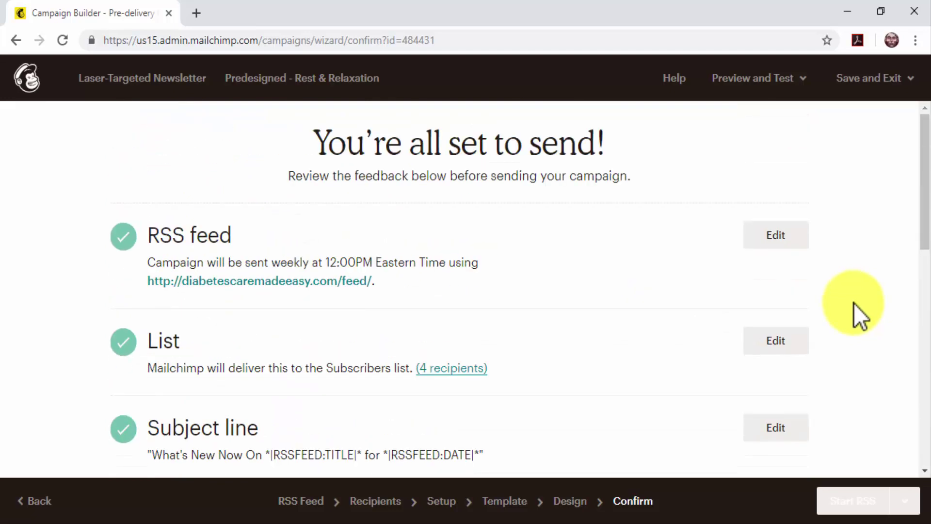
{"action": "left_click", "coordinate": [860, 501]}
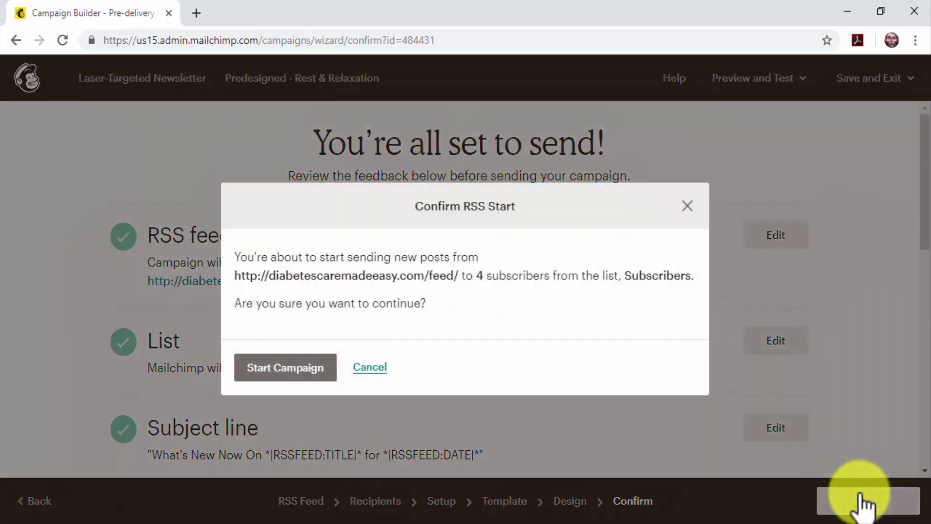
{"action": "left_click", "coordinate": [307, 374]}
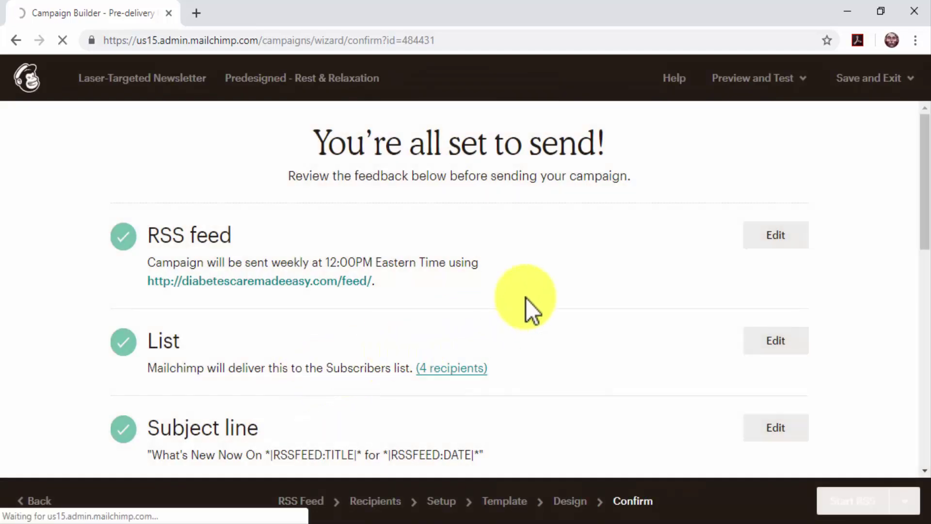